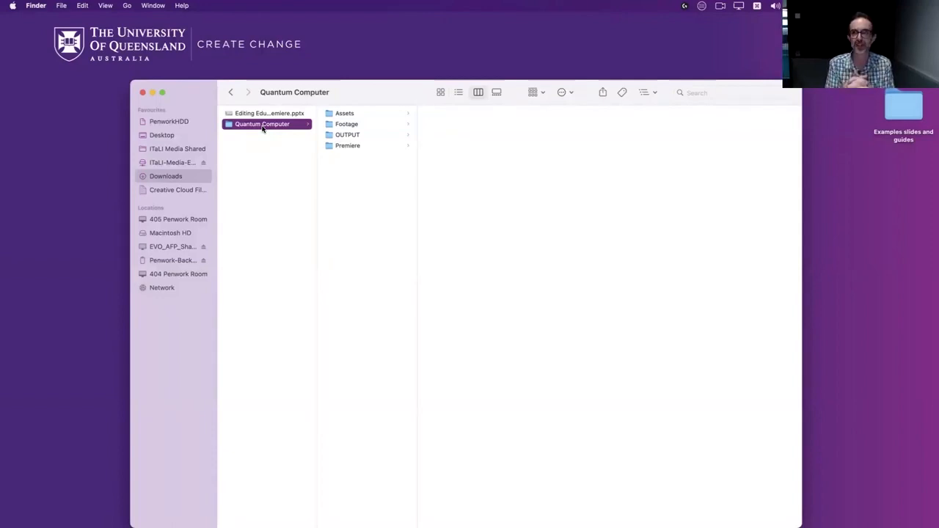
Look through the Assets, Footage and OUTPUT subfolders of the Quantum Computer project folder.
left_click(366, 115)
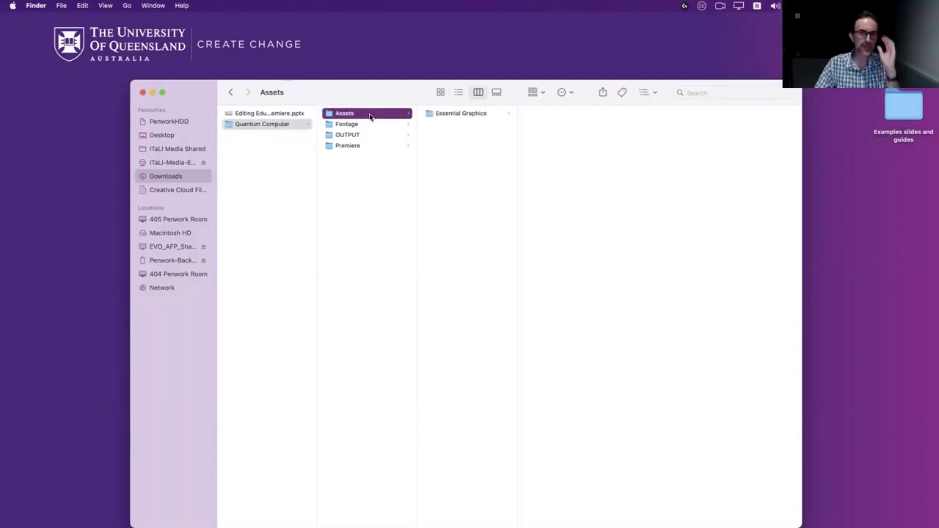
left_click(351, 124)
left_click(351, 136)
left_click(354, 114)
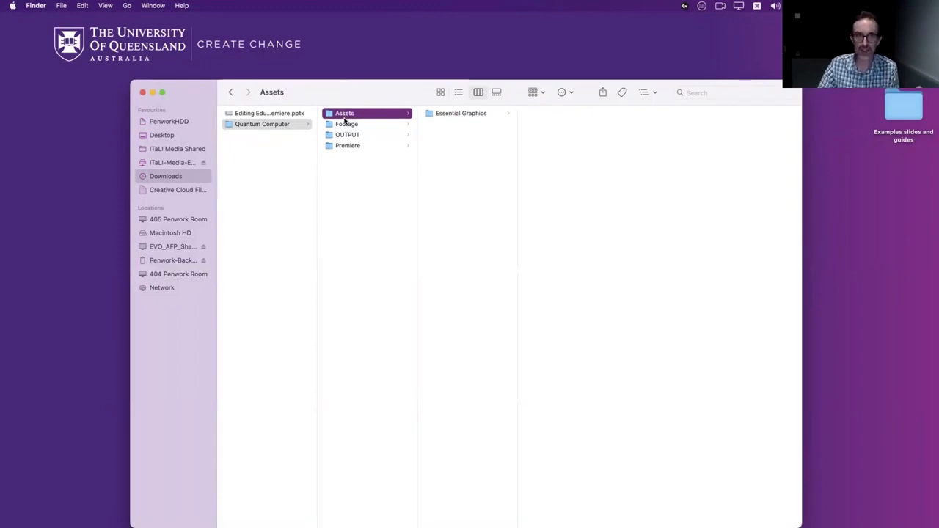
left_click(346, 135)
left_click(347, 124)
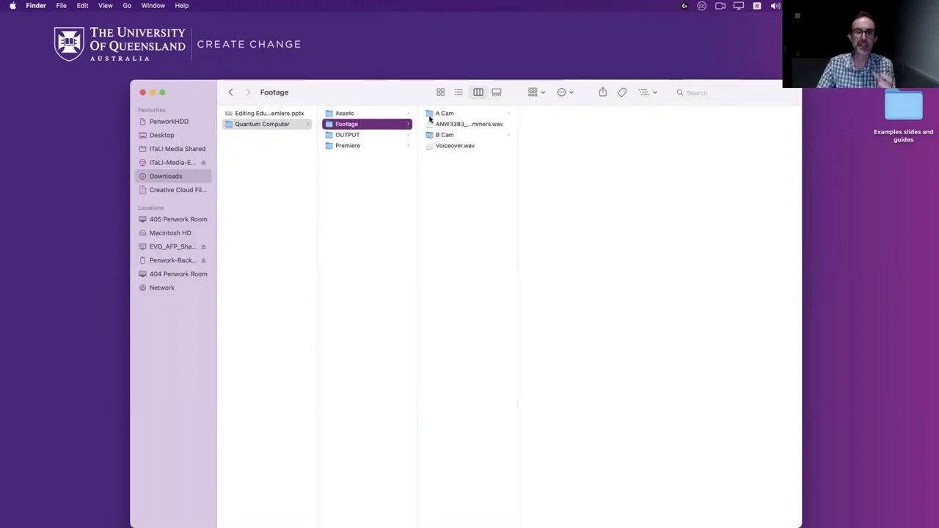
Examine the Footage contents: the A Cam and B Cam folders, the Childhood-Summers music file and Voiceover.wav.
left_click(455, 115)
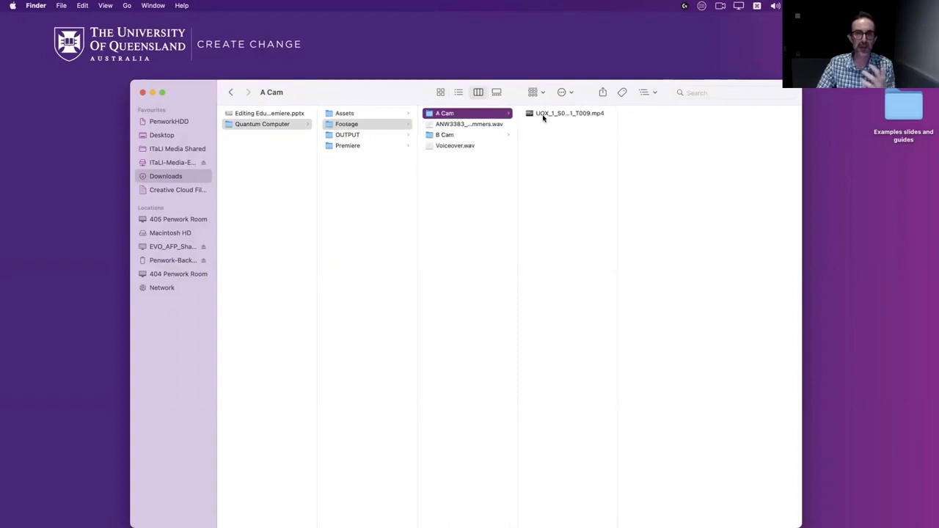
left_click(543, 116)
left_click(474, 124)
left_click(457, 136)
left_click(459, 145)
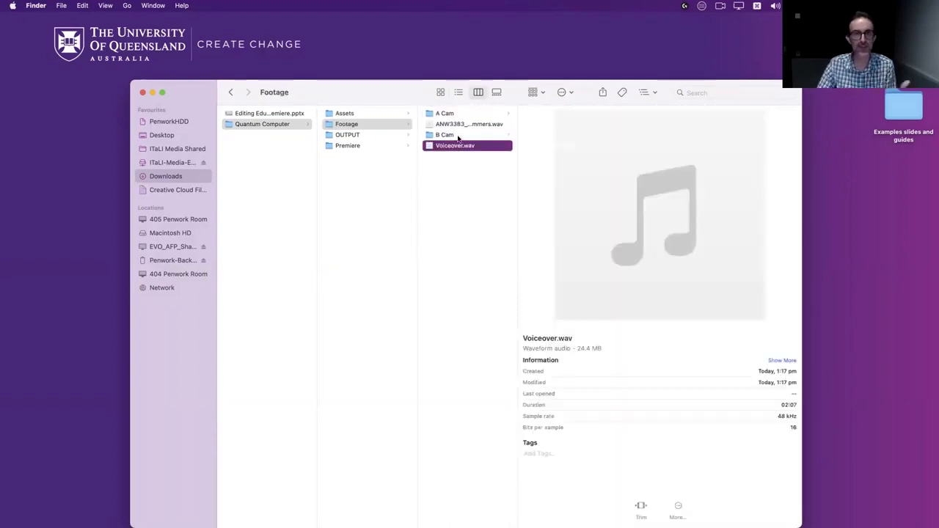
left_click(456, 135)
left_click(456, 115)
left_click(456, 125)
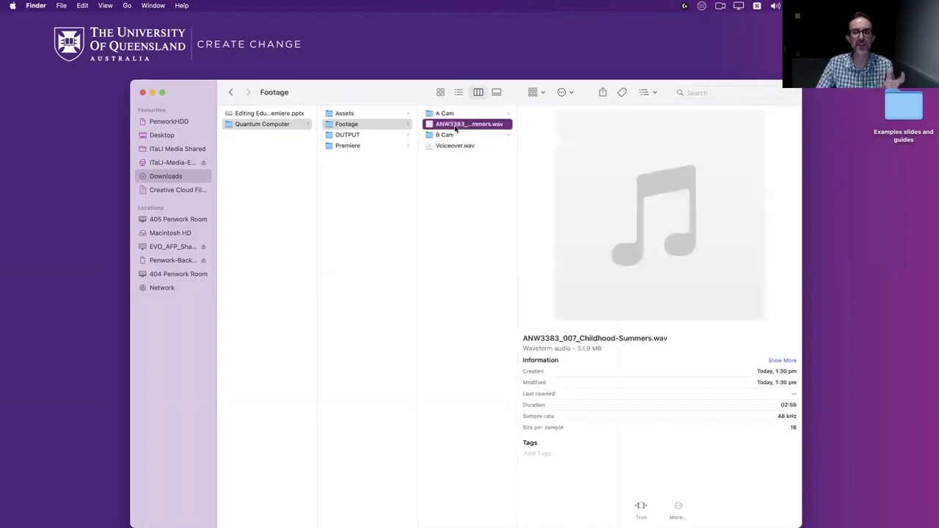
left_click(457, 137)
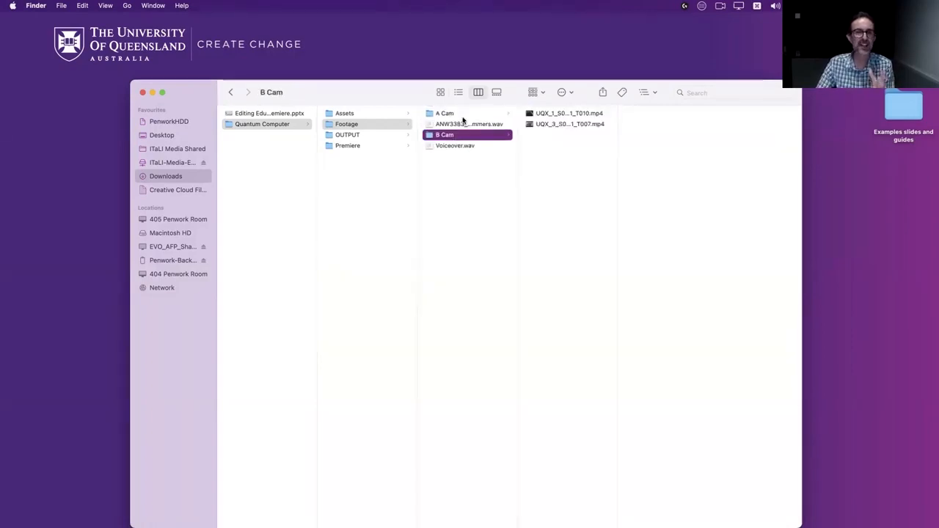
Open the Essential Graphics folder inside Assets and widen its file column to show the full file names.
left_click(375, 113)
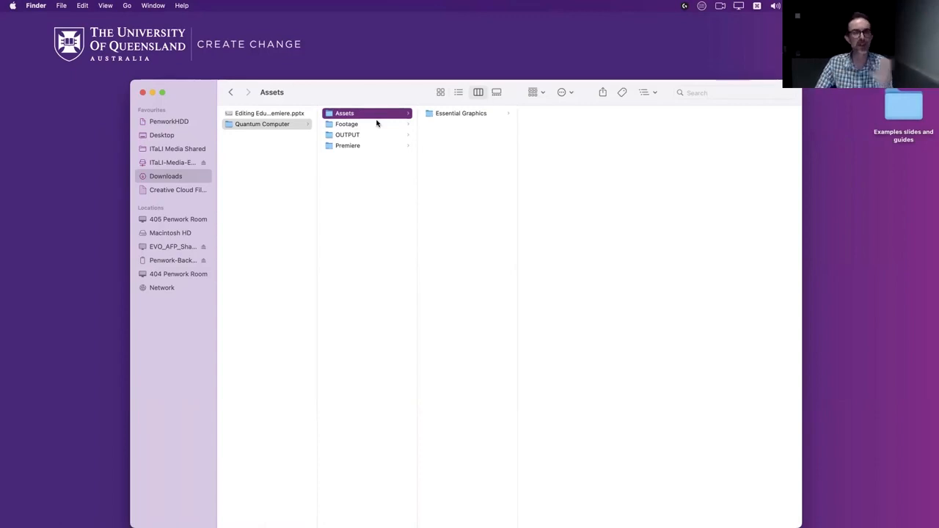
left_click(376, 124)
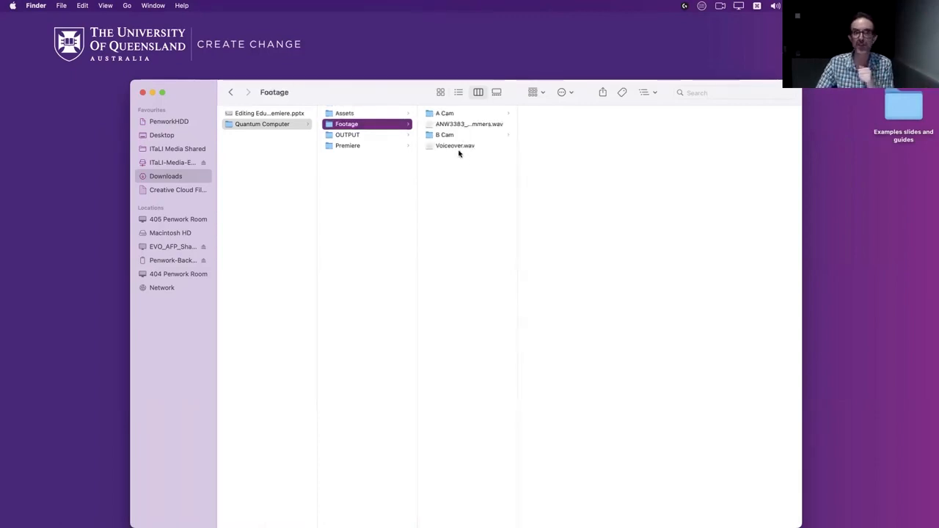
left_click(350, 113)
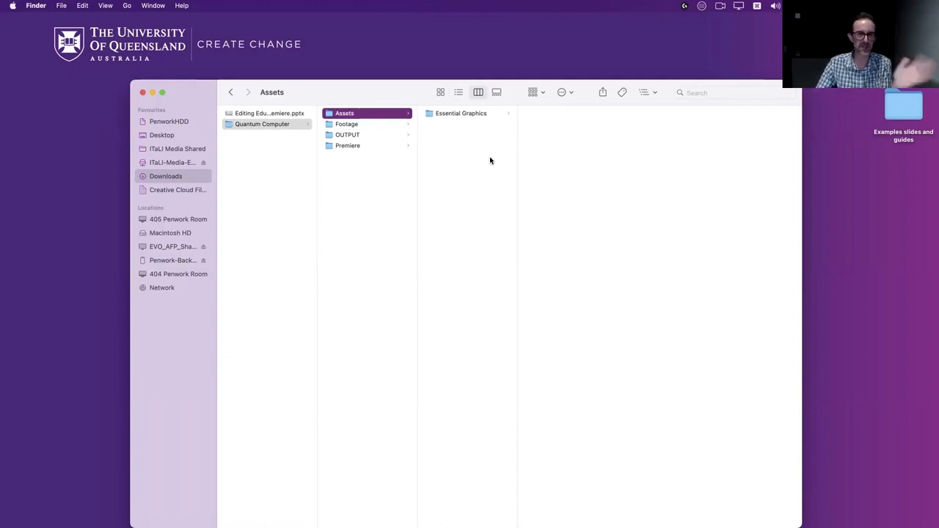
left_click(451, 114)
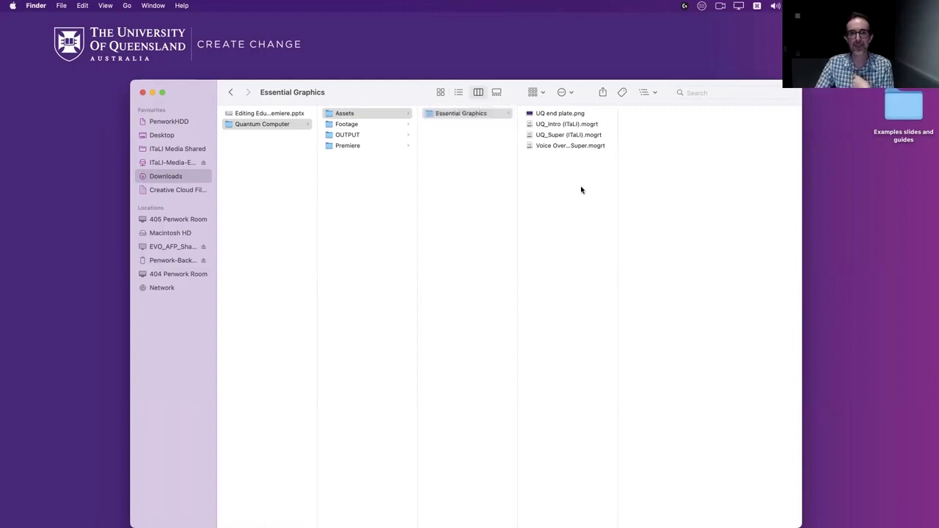
left_click_drag(616, 176, 658, 176)
mouse_move(590, 93)
left_mouse_down()
mouse_move(568, 90)
mouse_move(584, 88)
left_mouse_up()
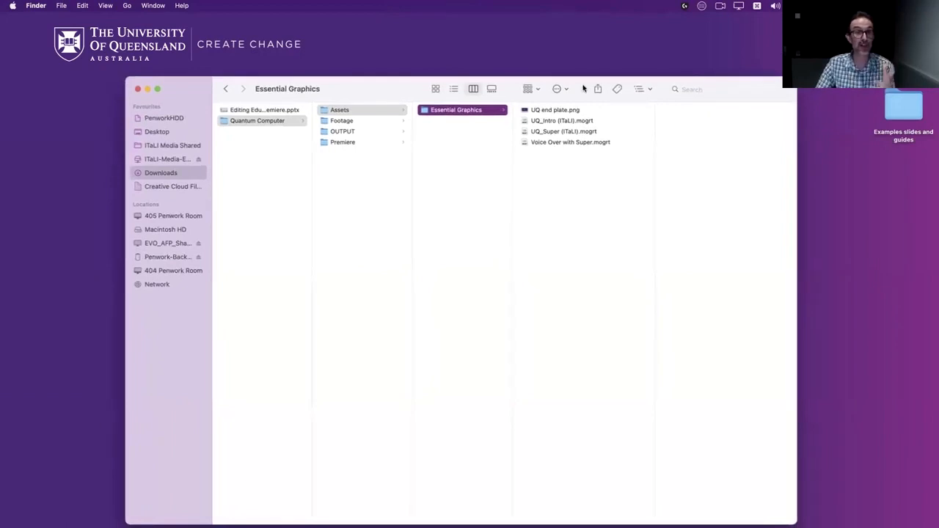
Preview UQ end plate.png and the UQ_Intro, UQ_Super and Voice Over with Super motion graphics templates.
left_click(558, 111)
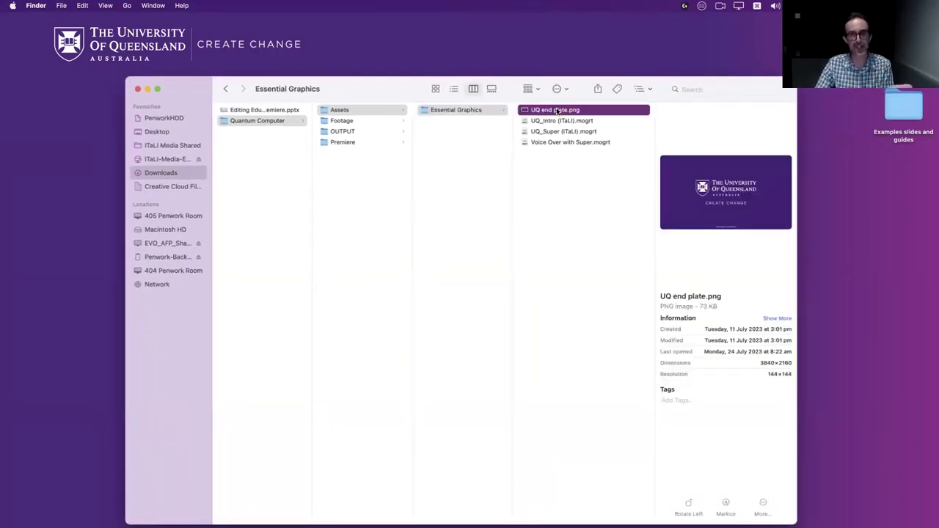
left_click(559, 121)
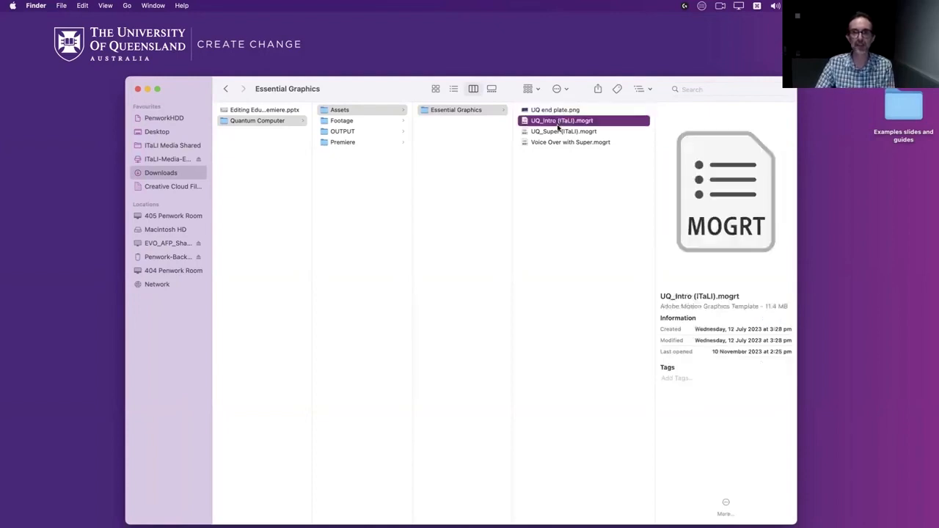
left_click(558, 128)
left_click(555, 143)
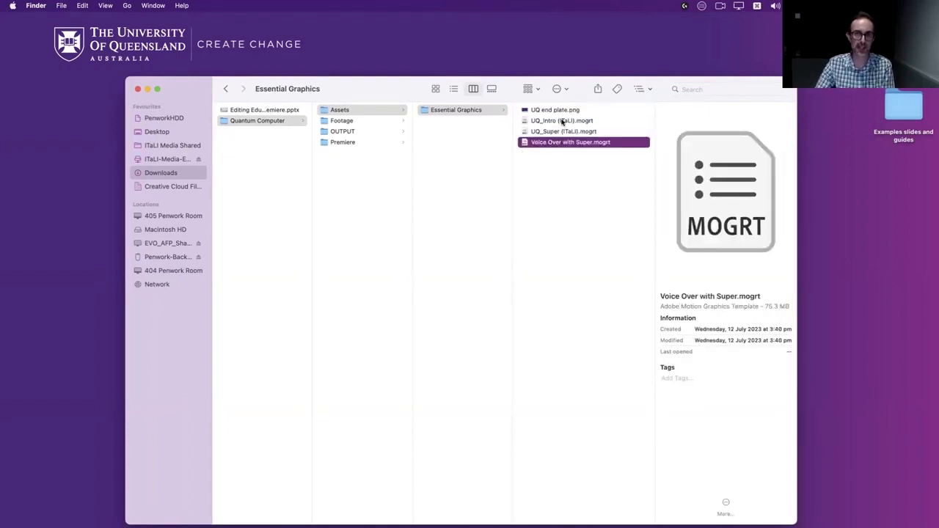
left_click(562, 122)
key("Down")
key("Down")
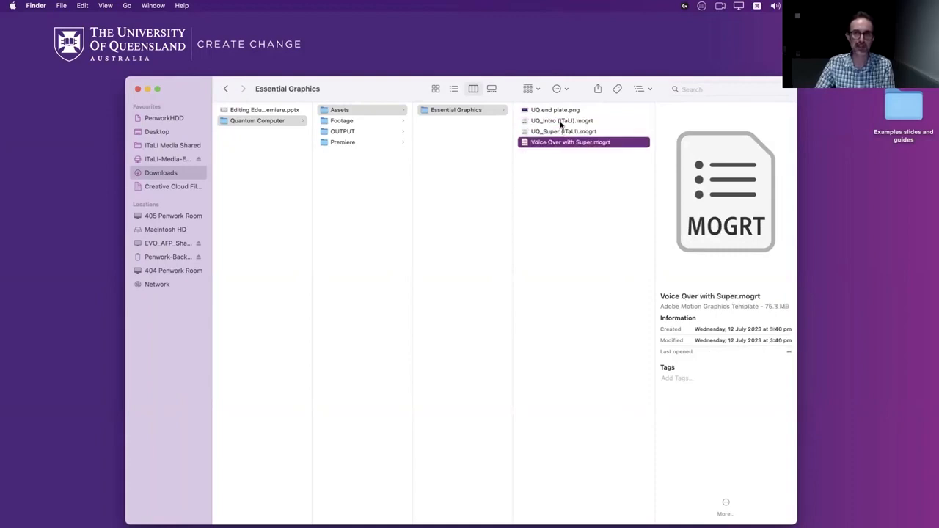
left_click(562, 123)
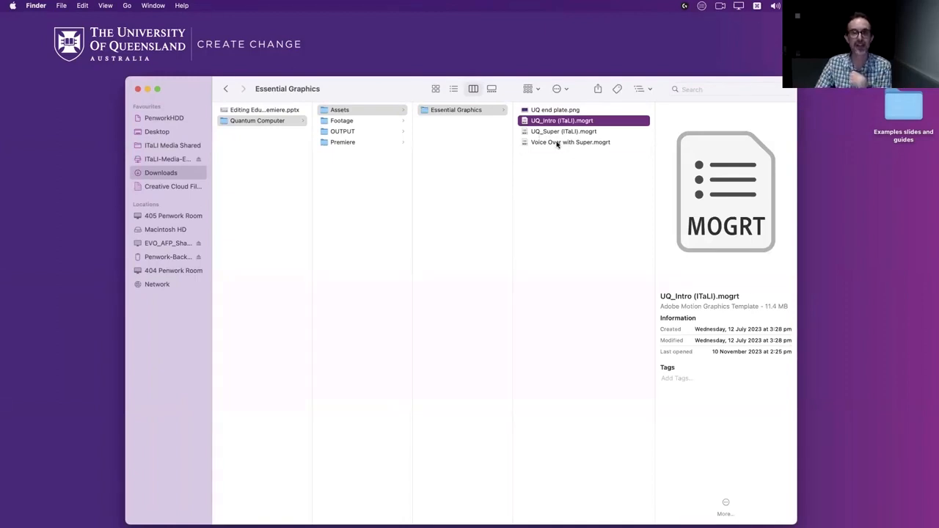
left_click(557, 143)
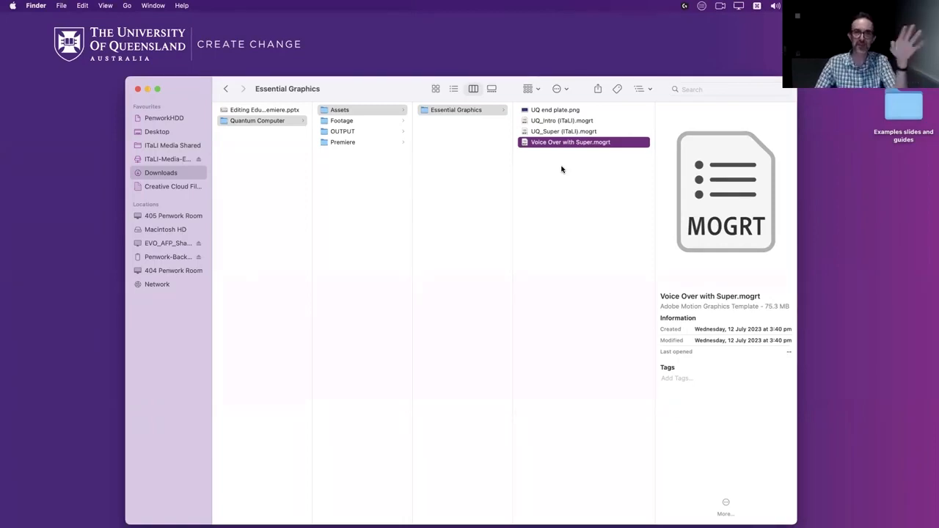
left_click(554, 172)
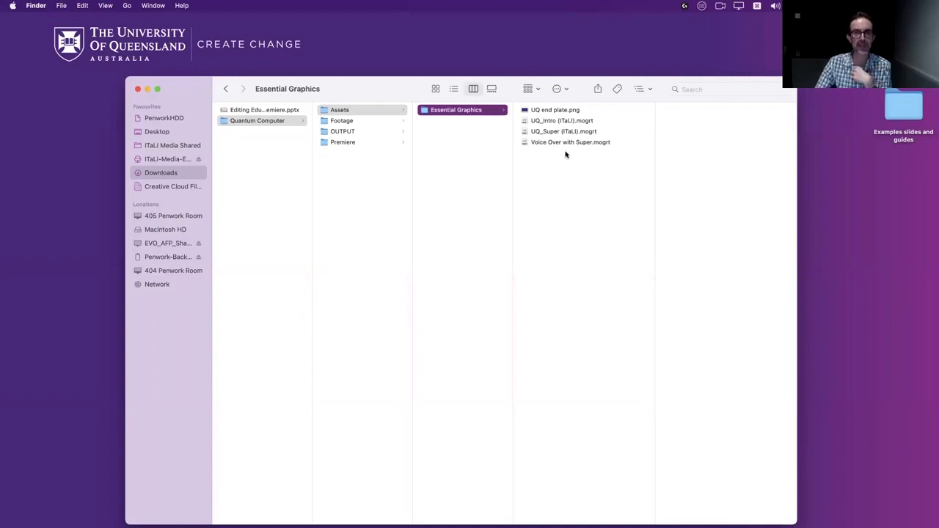
Open the project's Premiere folder and preview the Premiere_template-2024.prproj file.
left_click(377, 144)
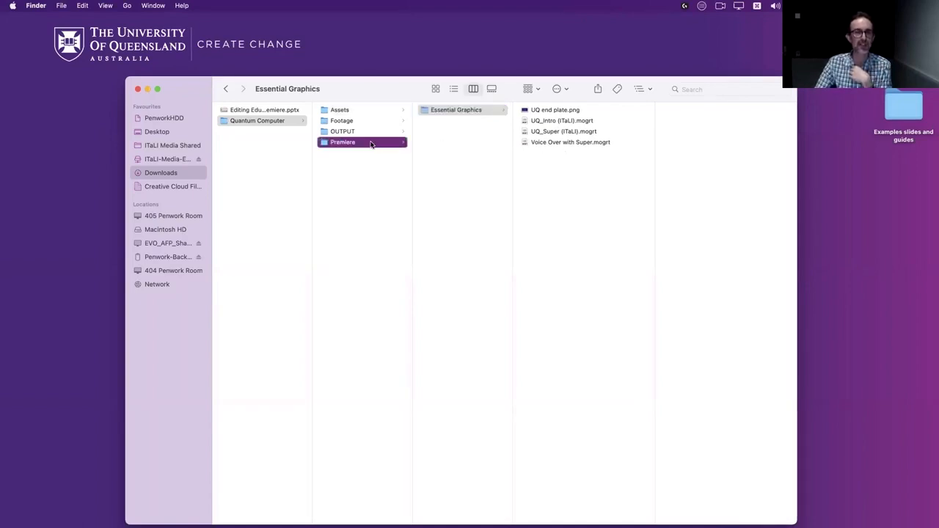
left_click(453, 143)
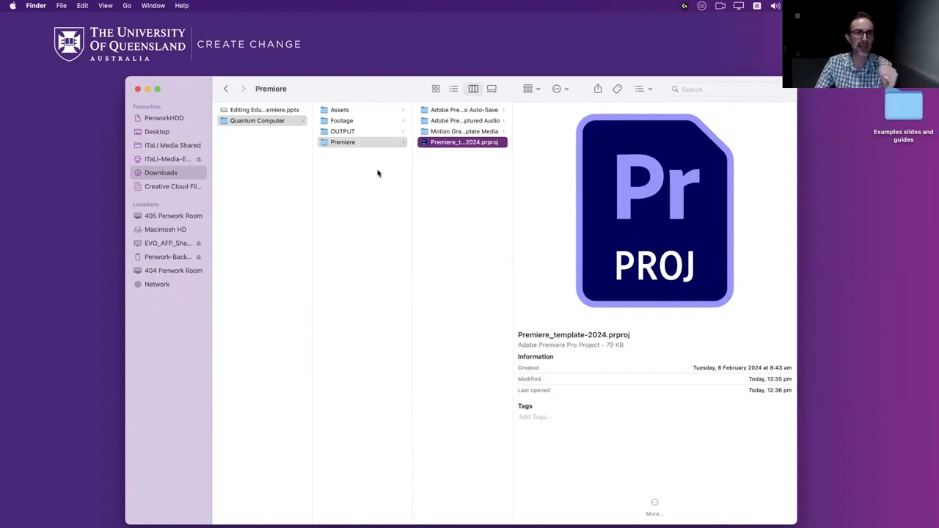
left_click(364, 150)
left_click(363, 145)
left_click(453, 145)
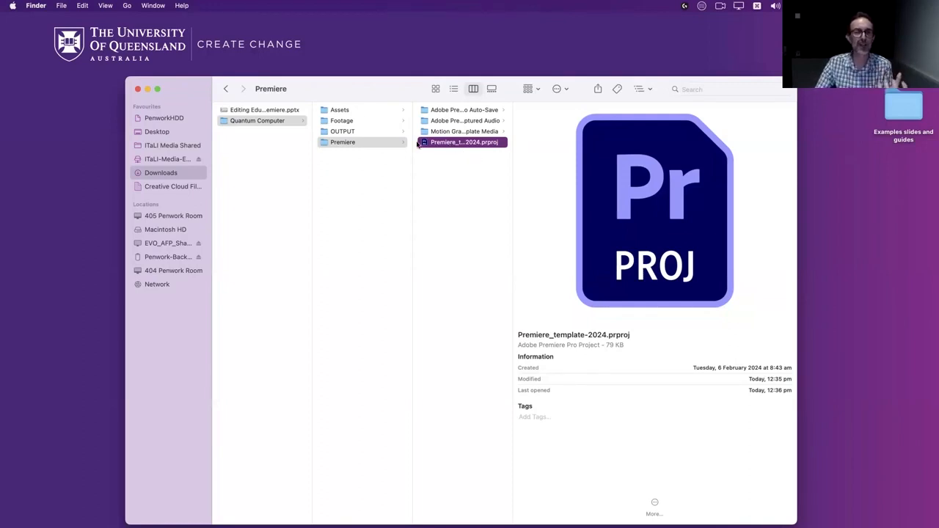
Revisit the Essential Graphics folder and the Premiere project file, widening the column to show the project's full file name.
left_click(354, 112)
left_click(475, 112)
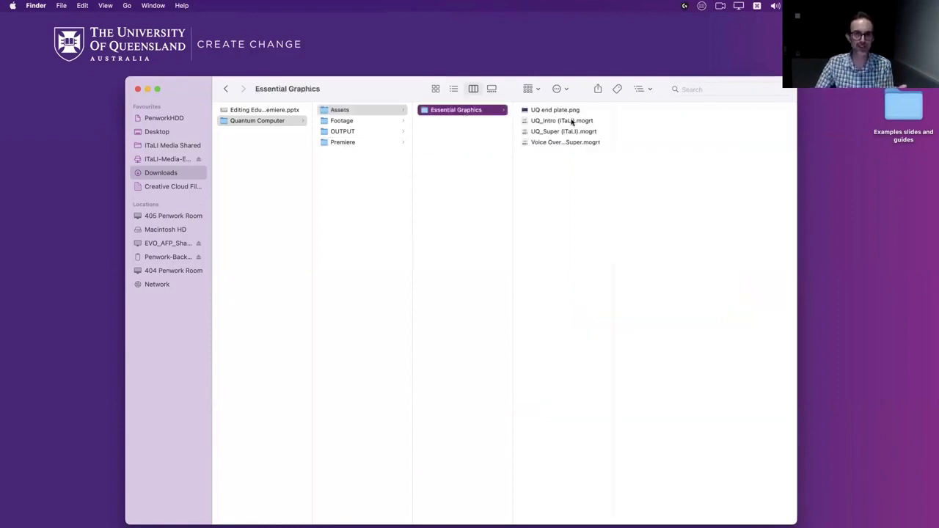
left_click(342, 144)
left_click(440, 144)
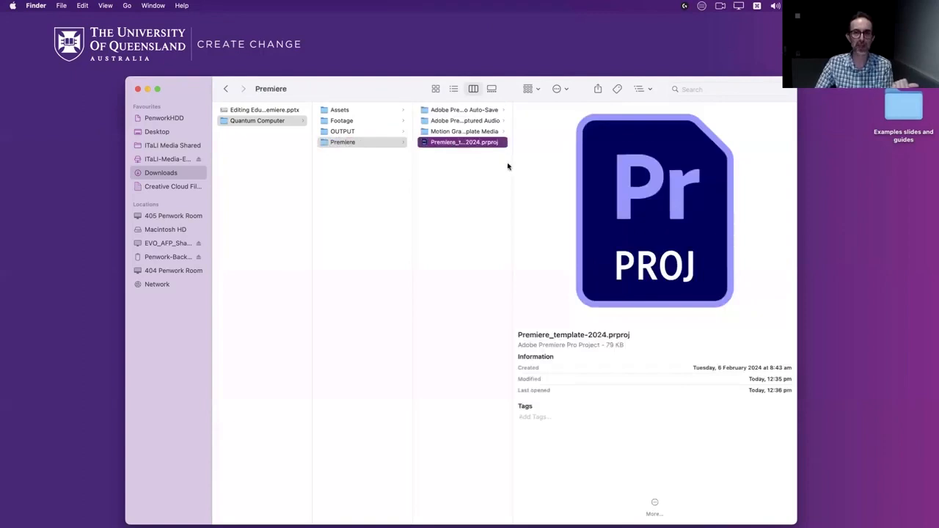
left_click_drag(511, 161, 533, 161)
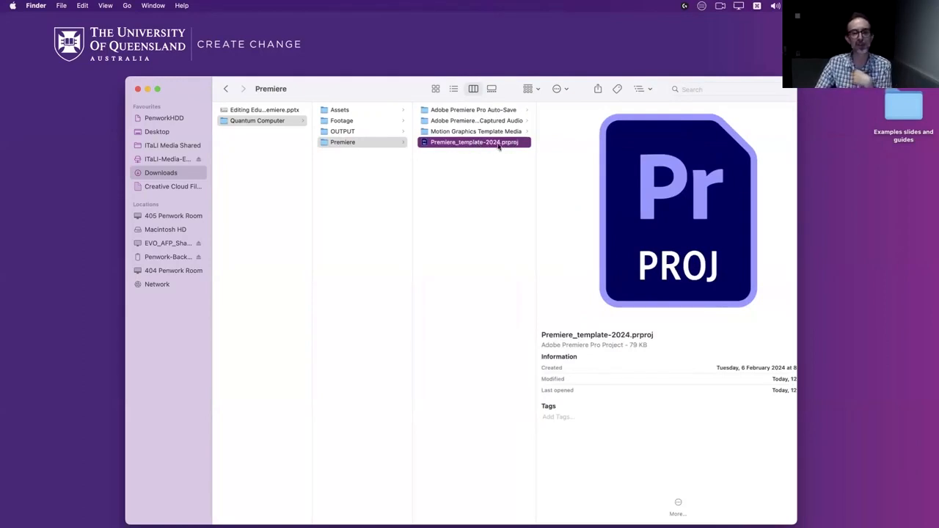
Compare the Essential Graphics templates with the contents of the Premiere folder, including its 2024 project template.
left_click(365, 111)
left_click(471, 111)
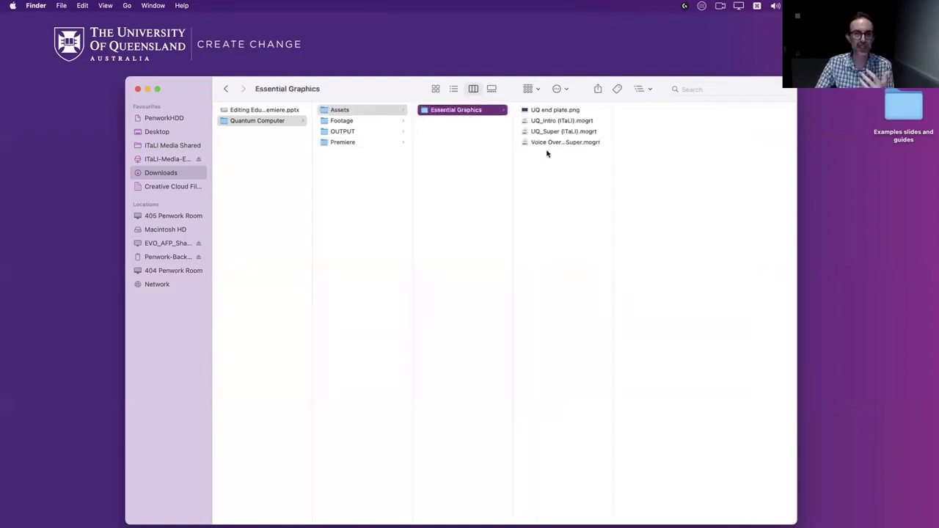
left_click(350, 143)
left_click(455, 145)
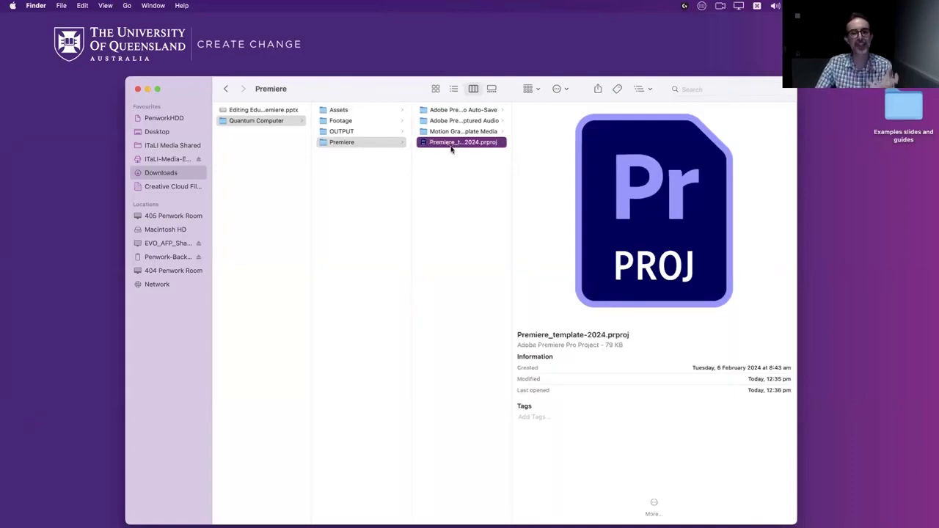
key("Left")
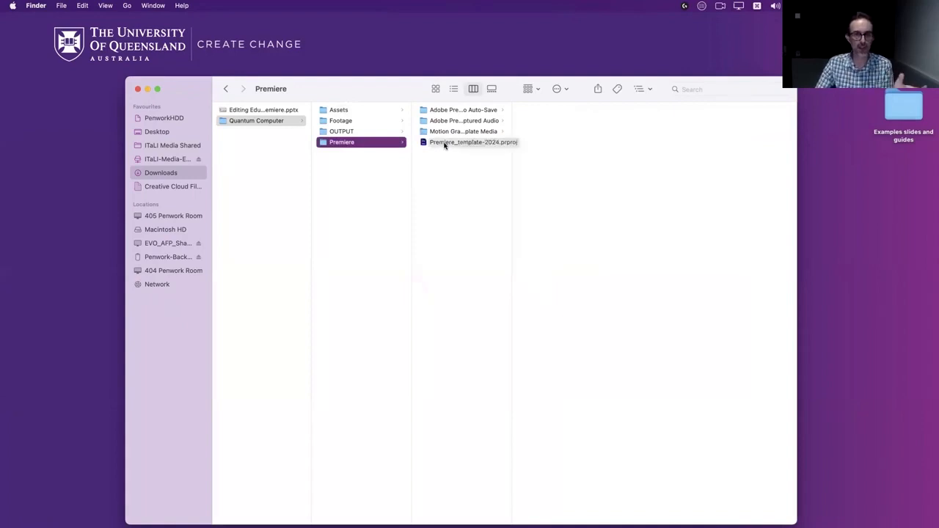
key("ctrl+Up")
left_click(446, 143)
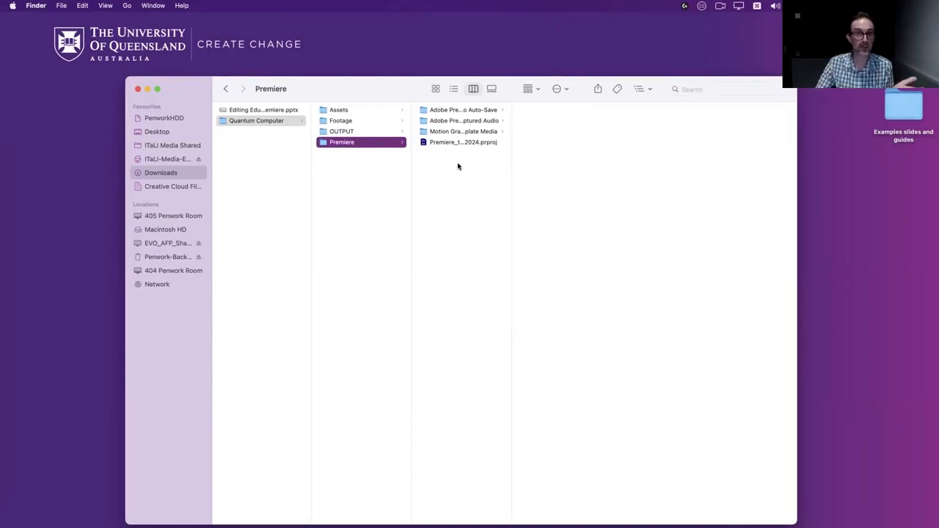
left_click(465, 142)
Preview the UQ_Intro (ITaLI).mogrt template in the Assets folder's Essential Graphics subfolder, clearing the file selection when done.
left_click(347, 112)
left_click(460, 114)
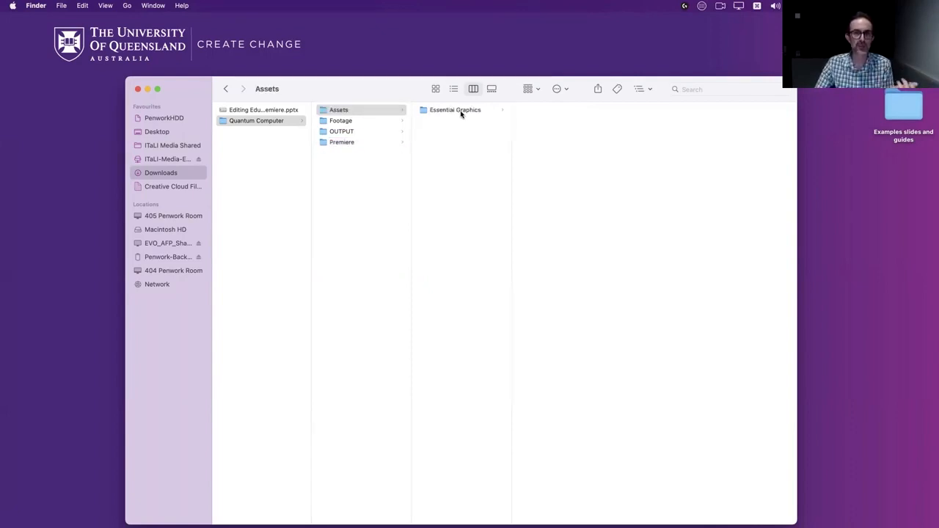
left_click(551, 125)
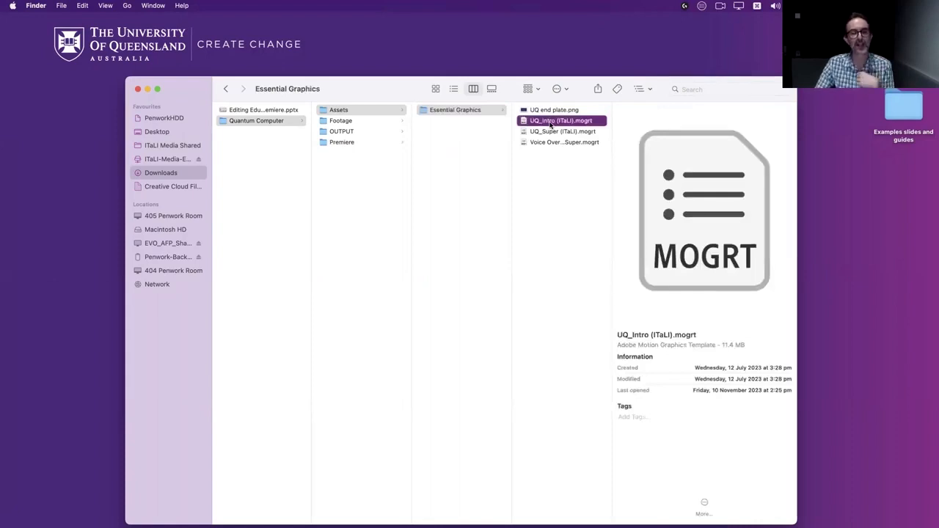
left_click(555, 169)
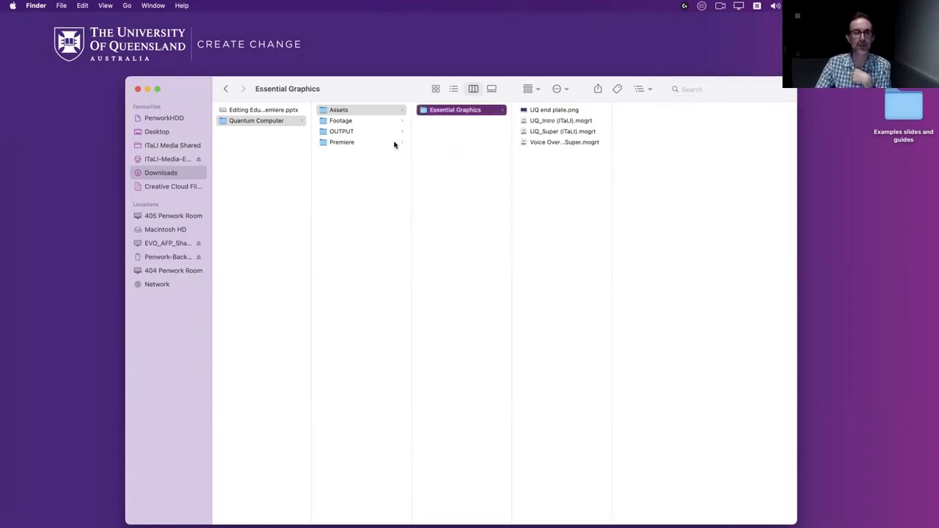
View the OUTPUT and Premiere folders, reposition the Finder window slightly and select the Footage folder.
left_click(364, 132)
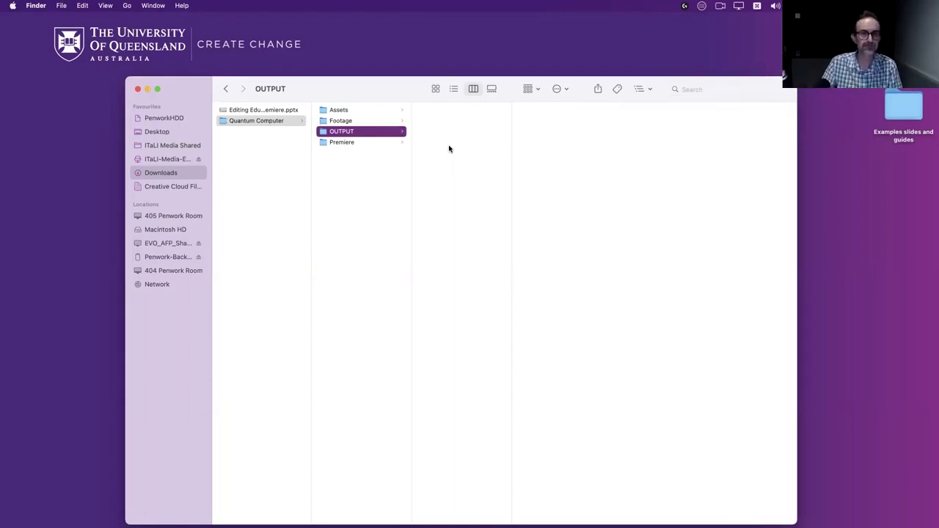
left_click(355, 143)
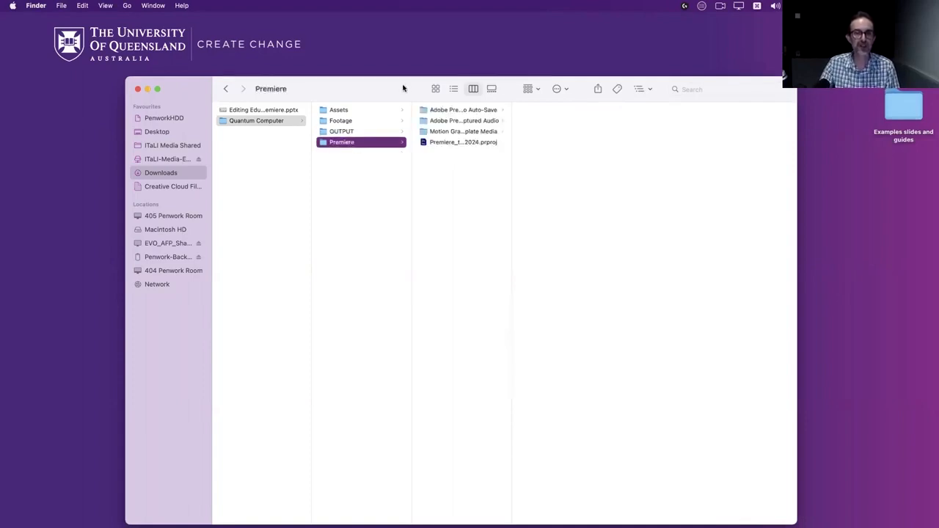
left_click_drag(403, 89, 400, 94)
left_click(335, 115)
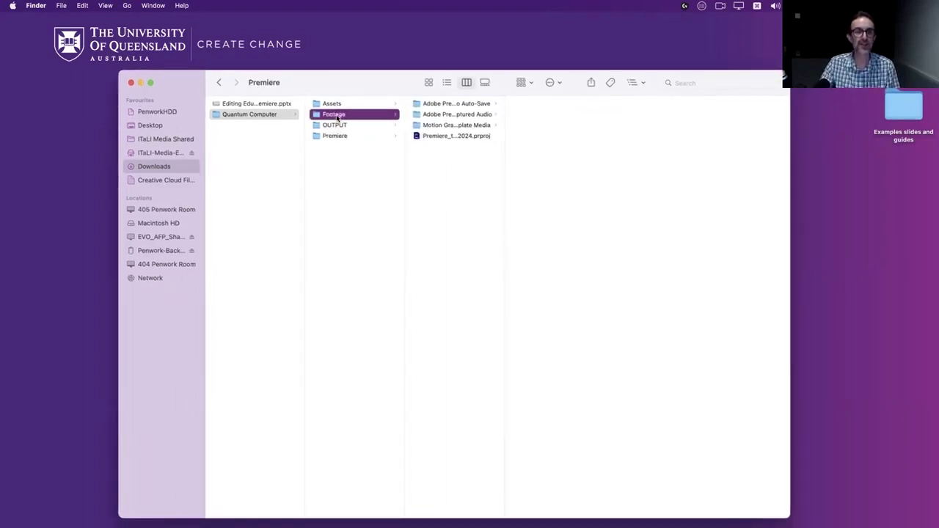
Preview the UQX_1_S001_S001_T009.mp4 clip in the A Cam folder, scrubbing through to near its end before closing the preview.
left_click(469, 104)
left_click(548, 105)
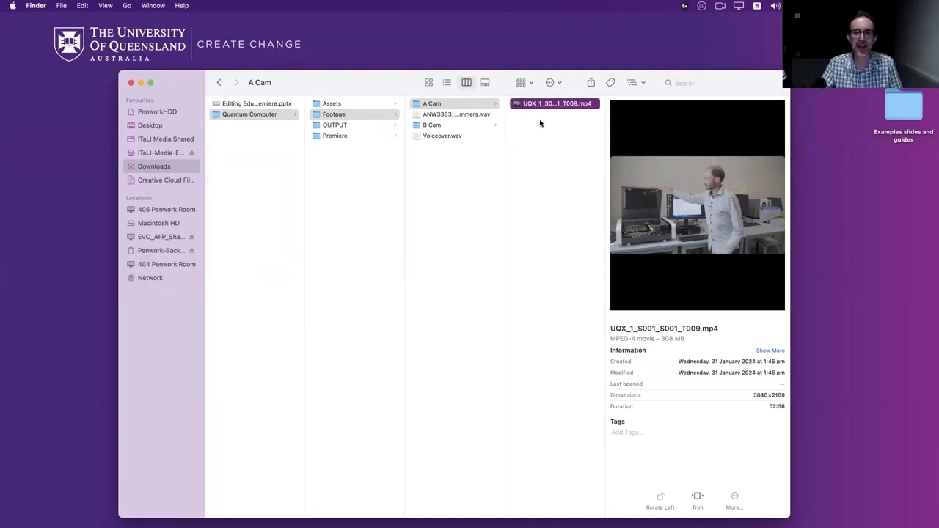
key("space")
left_click_drag(158, 499, 502, 500)
left_click_drag(574, 509, 745, 502)
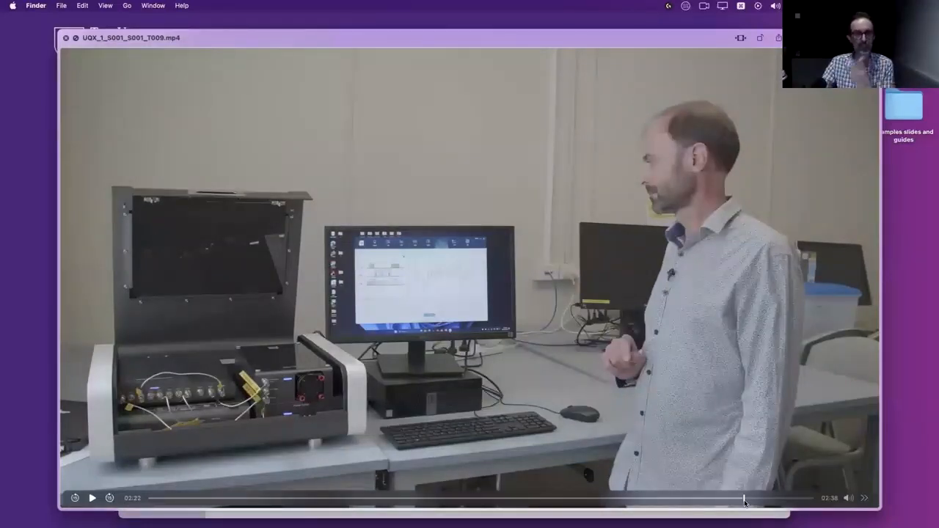
left_click_drag(744, 503, 728, 503)
key("space")
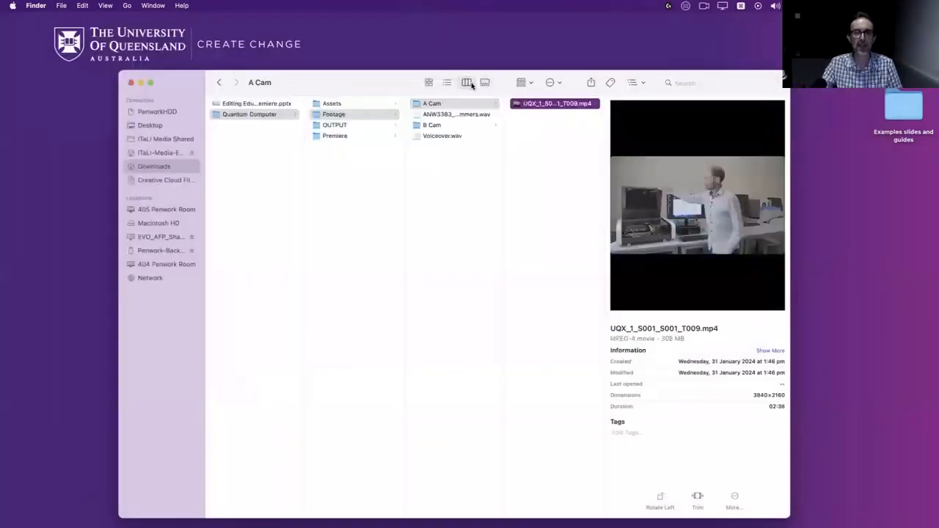
Preview the UQX_1_S001_S001_T010.mp4 clip in the B Cam folder, scrubbing through its footage before closing the preview.
left_click(448, 126)
left_click(547, 106)
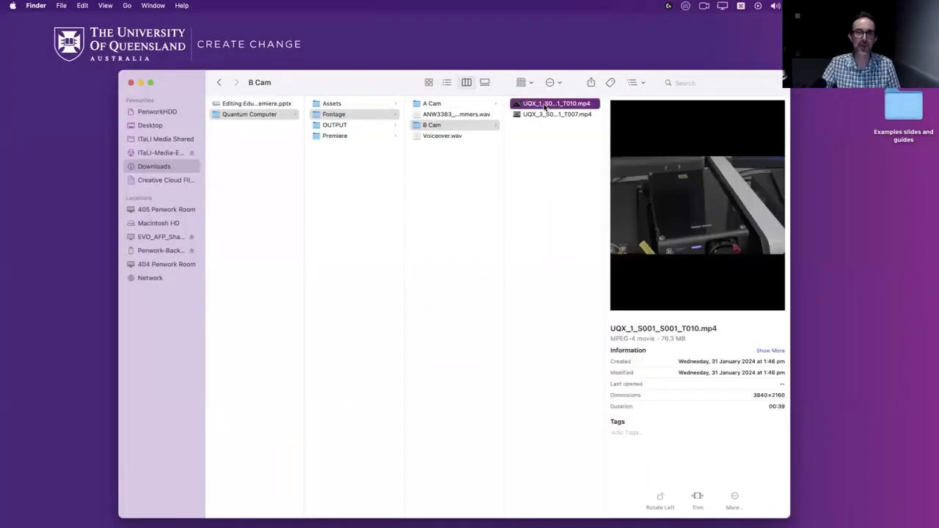
key("space")
left_click_drag(164, 500, 739, 499)
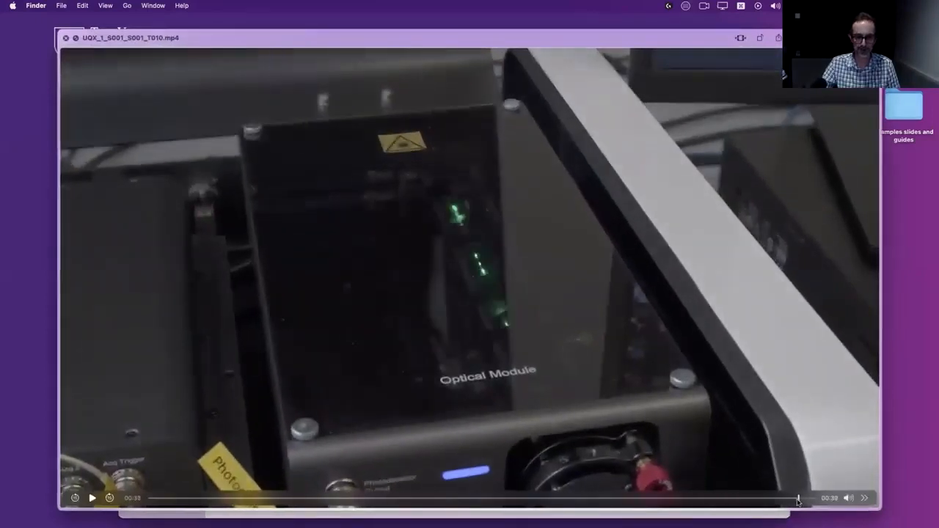
key("space")
Preview the B Cam clip UQX_3_S001_S001_T007.mp4, scrubbing through its footage before closing the preview.
left_click(549, 116)
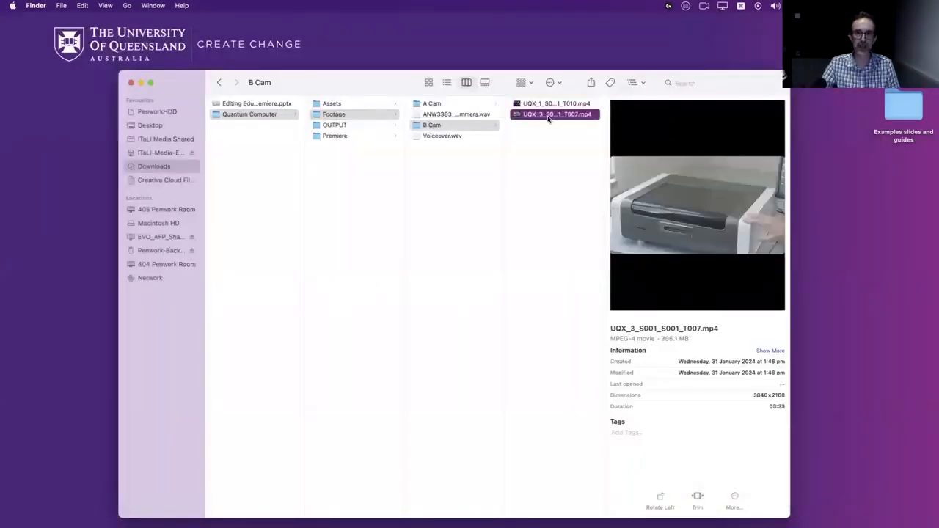
key("space")
left_click_drag(169, 500, 707, 498)
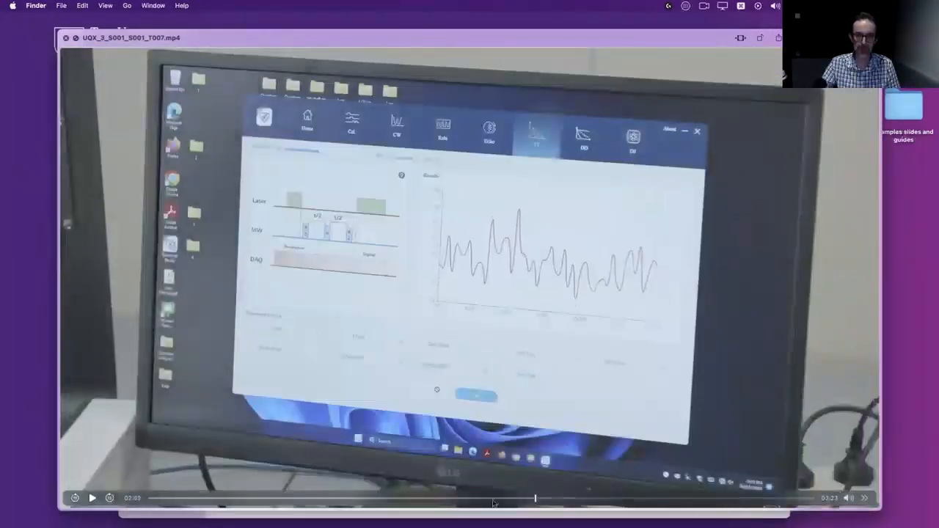
key("space")
Compare the contents of the A Cam and B Cam folders, finishing with the details of the A Cam clip.
left_click(443, 104)
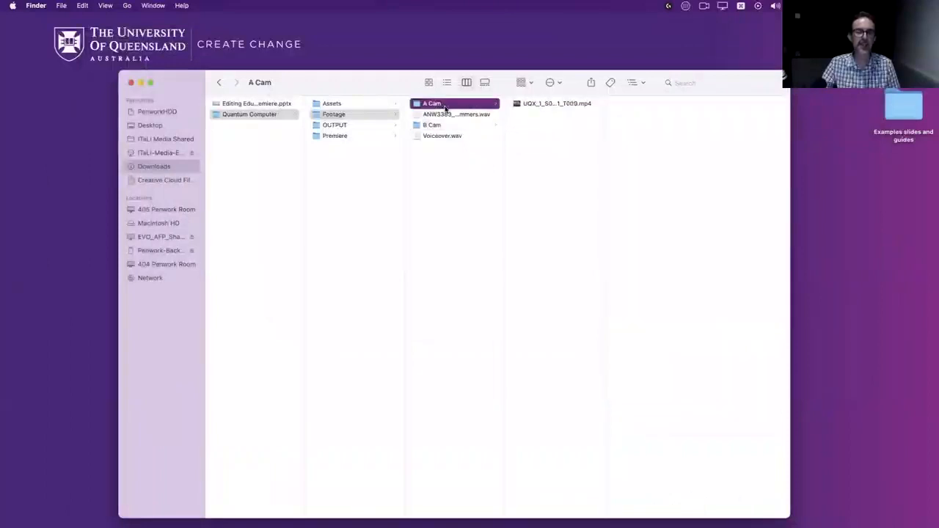
left_click(445, 125)
left_click(444, 107)
left_click(438, 125)
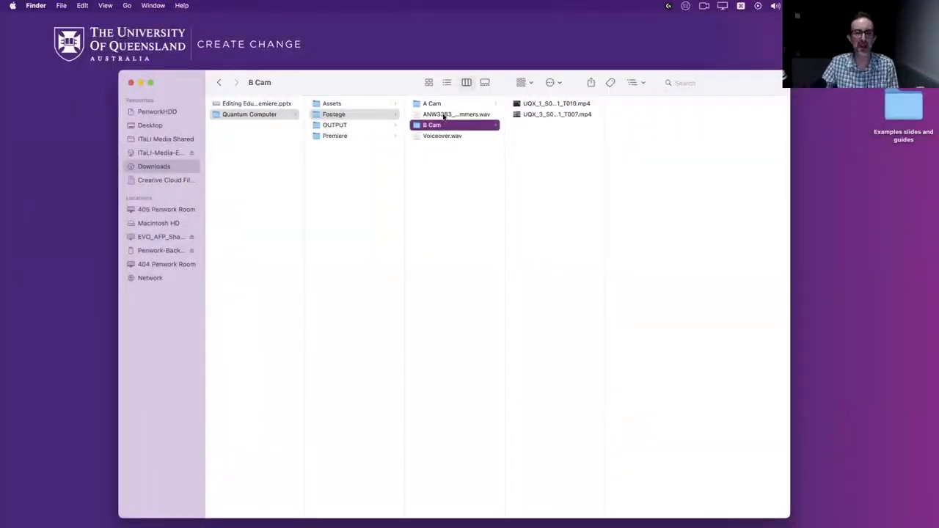
left_click(445, 105)
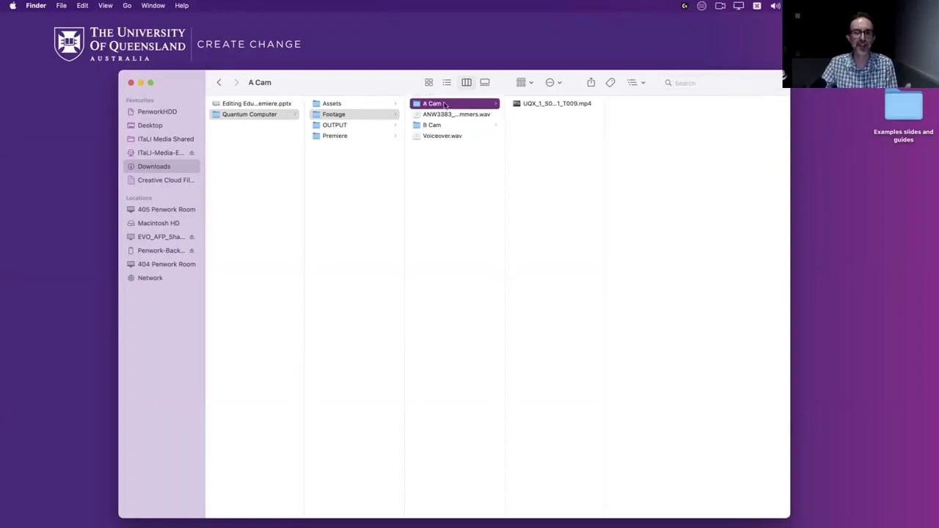
left_click(551, 106)
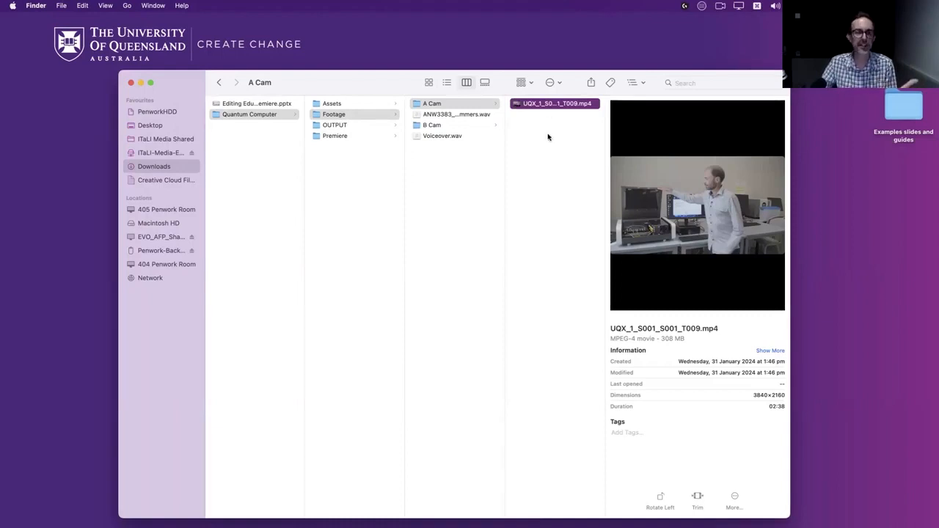
Review the details of both B Cam clips and return to the Footage folder level.
left_click(455, 127)
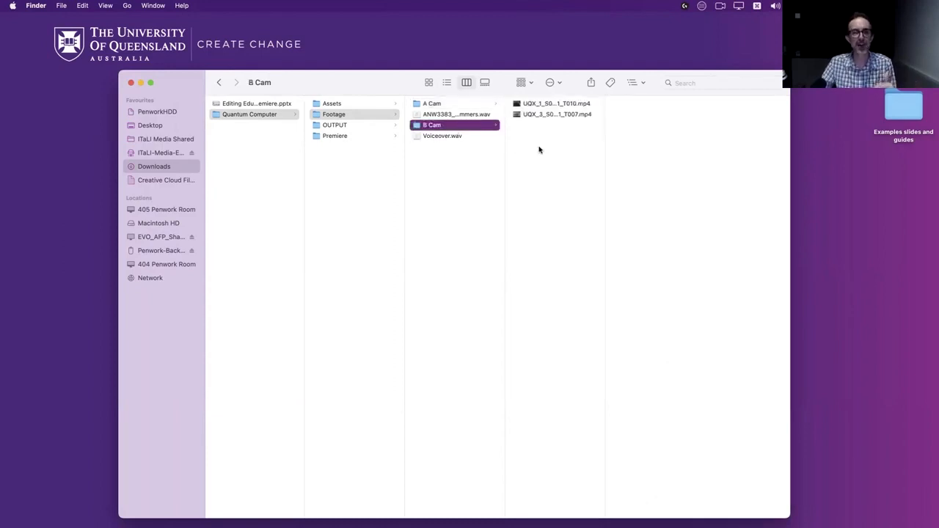
left_click(549, 116)
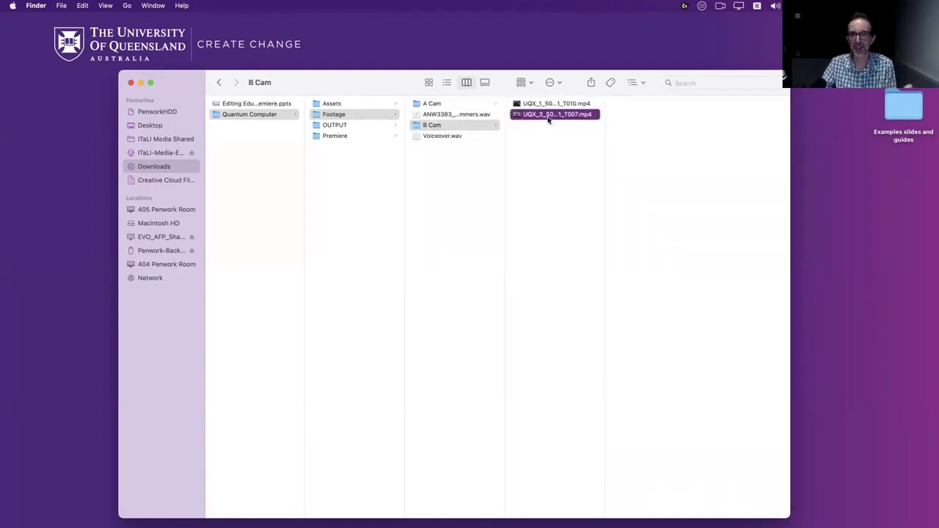
left_click(555, 105)
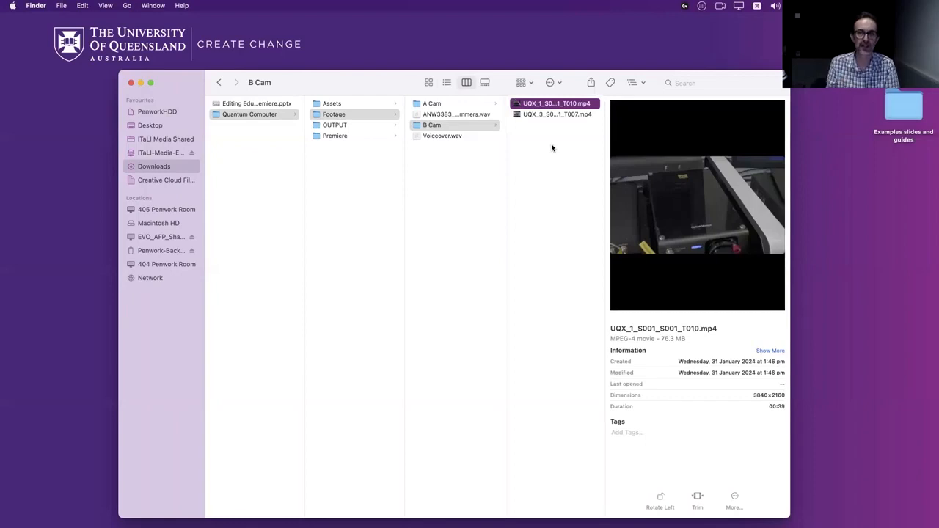
key("Left")
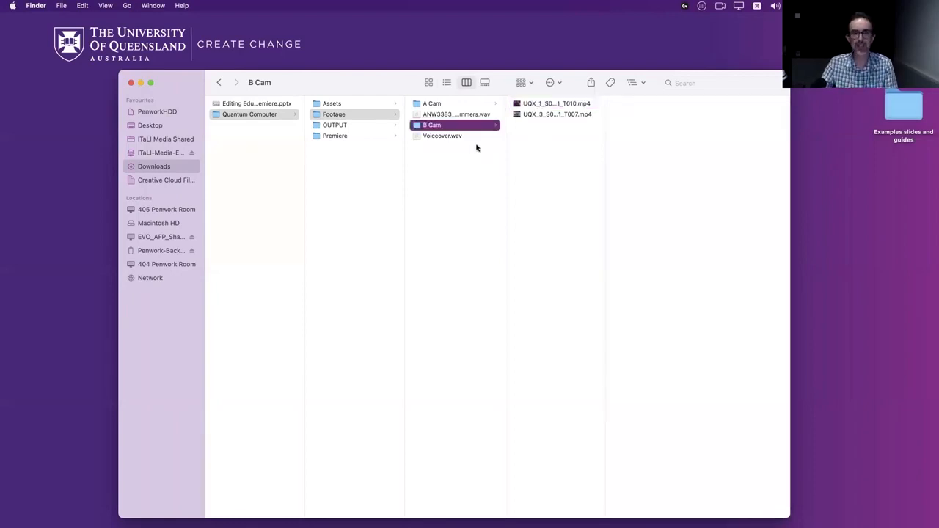
key("Left")
Check the details of Voiceover.wav and the ANW3383_007_Childhood-Summers.wav music track in the Footage folder, clearing the selection when done.
left_click(449, 137)
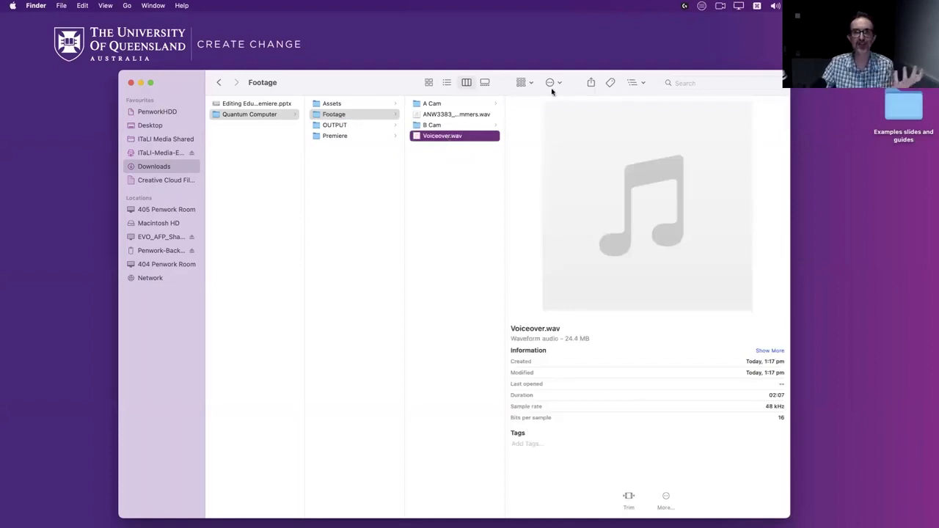
left_click(477, 194)
left_click(451, 138)
left_click(443, 193)
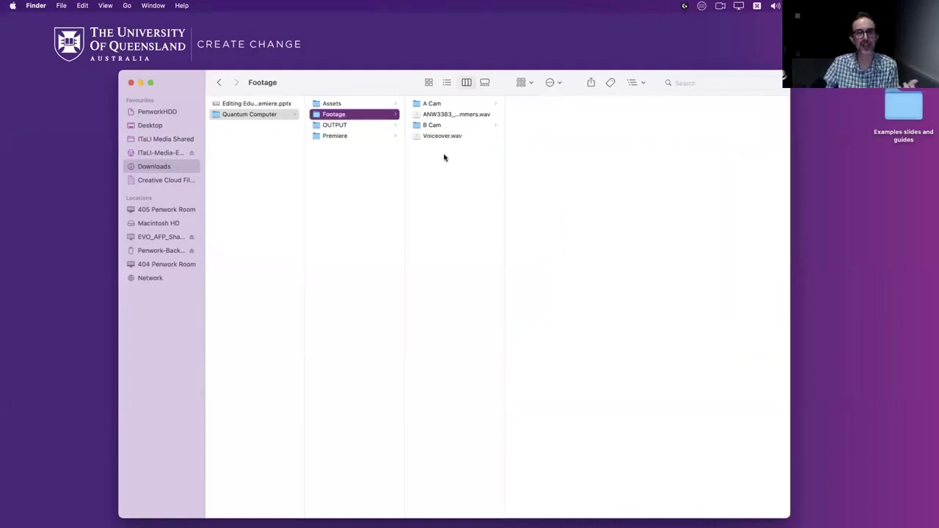
left_click(466, 115)
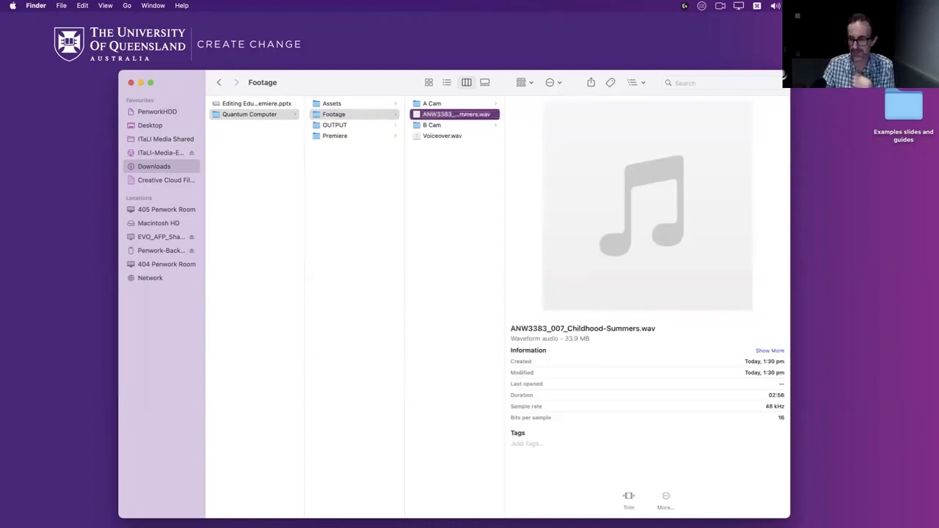
left_click(468, 208)
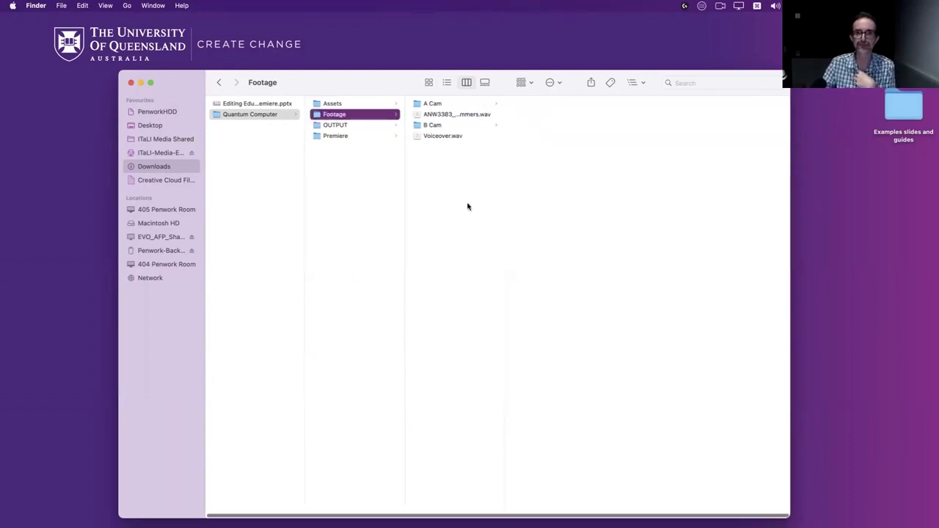
Open Premiere_template-2024.prproj from the Premiere folder in Premiere Pro, after moving the Finder window up and widening the file name column.
left_click_drag(364, 79, 359, 63)
left_click(336, 119)
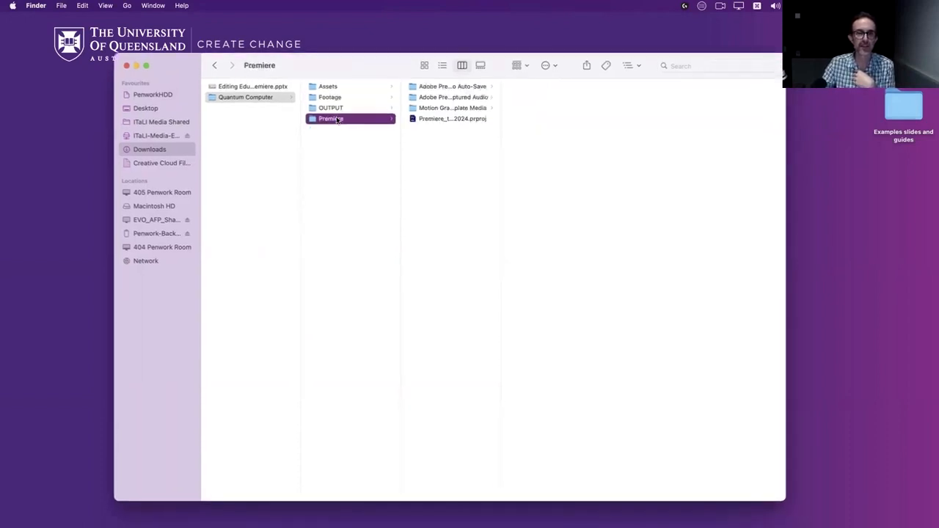
left_click(444, 118)
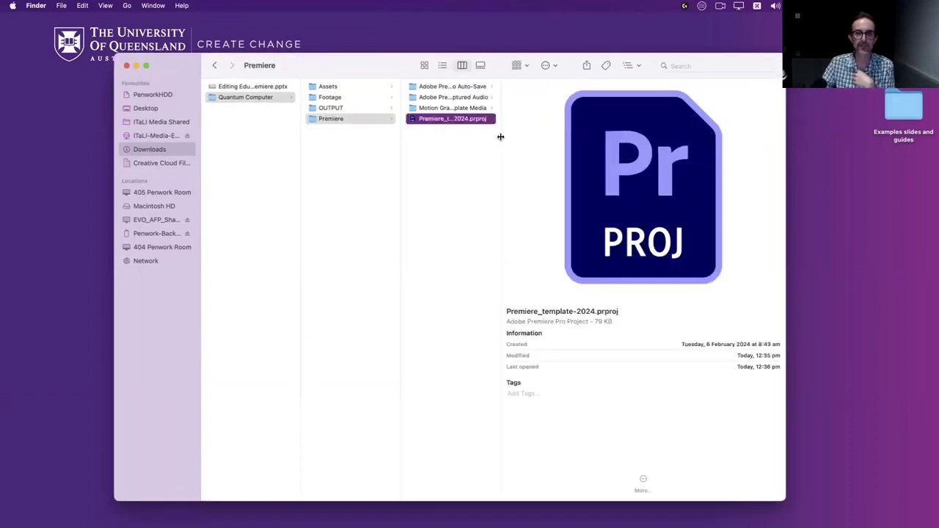
left_click_drag(500, 136, 580, 136)
left_click(414, 121)
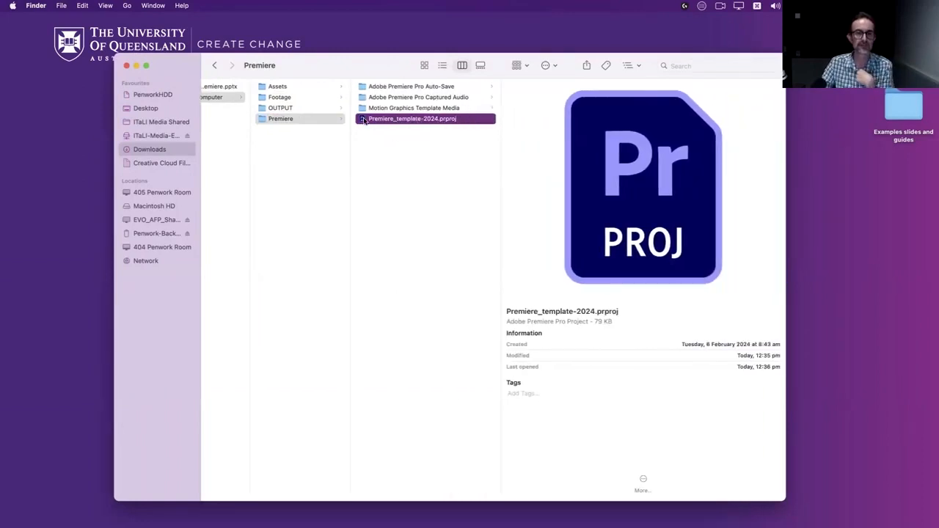
mouse_move(2, 156)
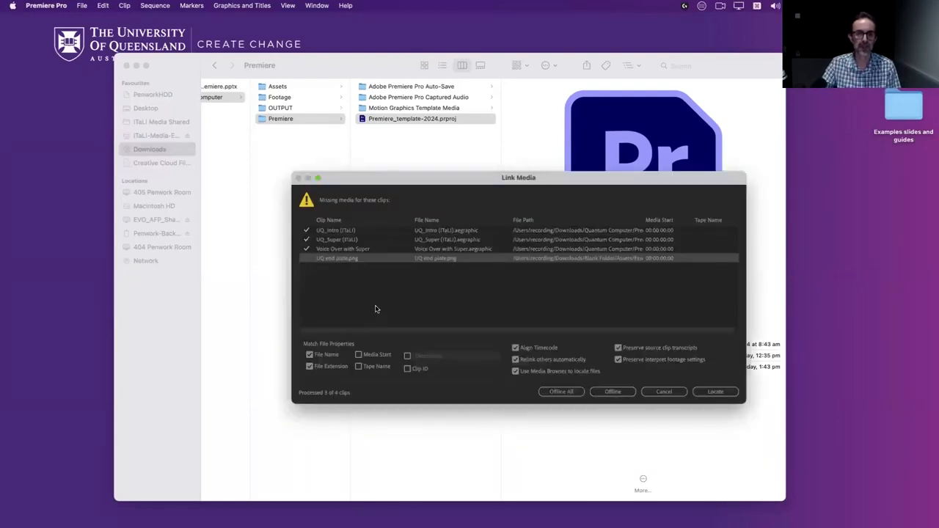
Reposition the Link Media dialog and narrow its File Path column to examine the clips with missing media.
left_click_drag(553, 178, 509, 168)
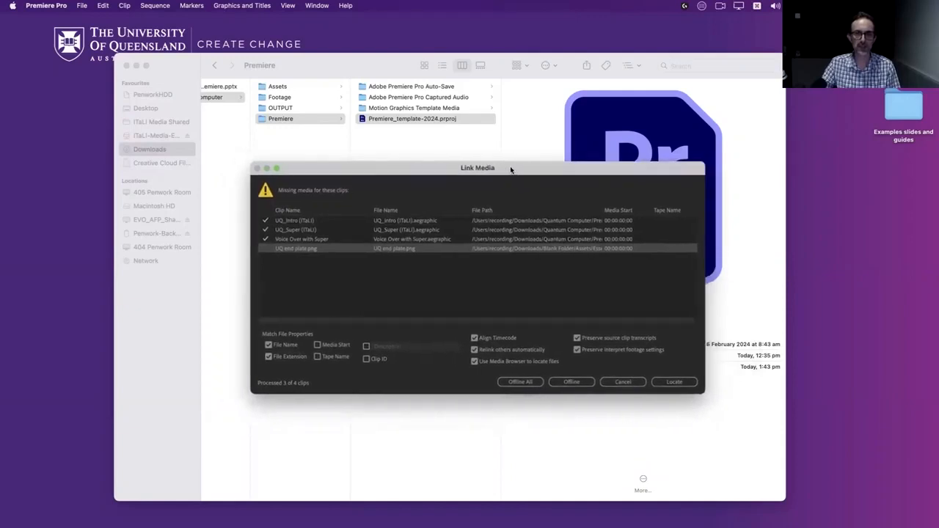
mouse_move(600, 211)
left_mouse_down()
mouse_move(638, 220)
mouse_move(592, 227)
left_mouse_up()
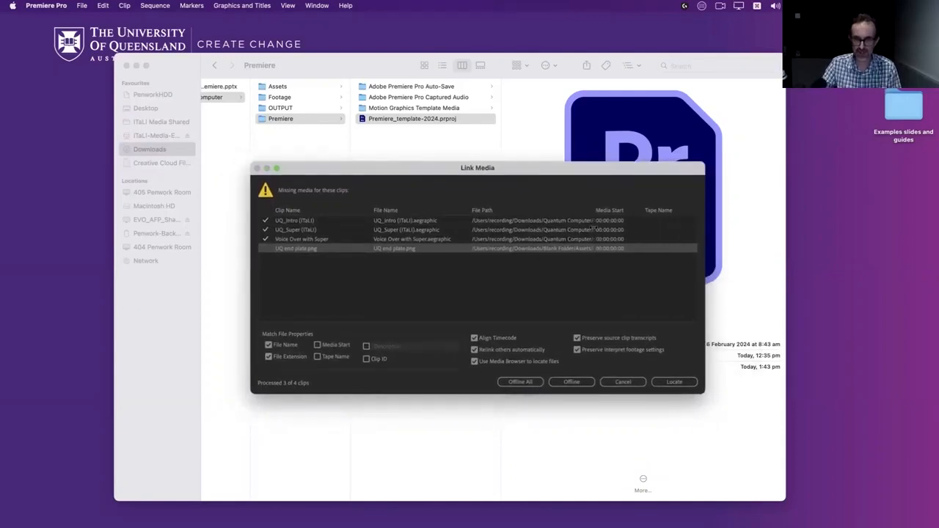
left_click_drag(575, 170, 574, 162)
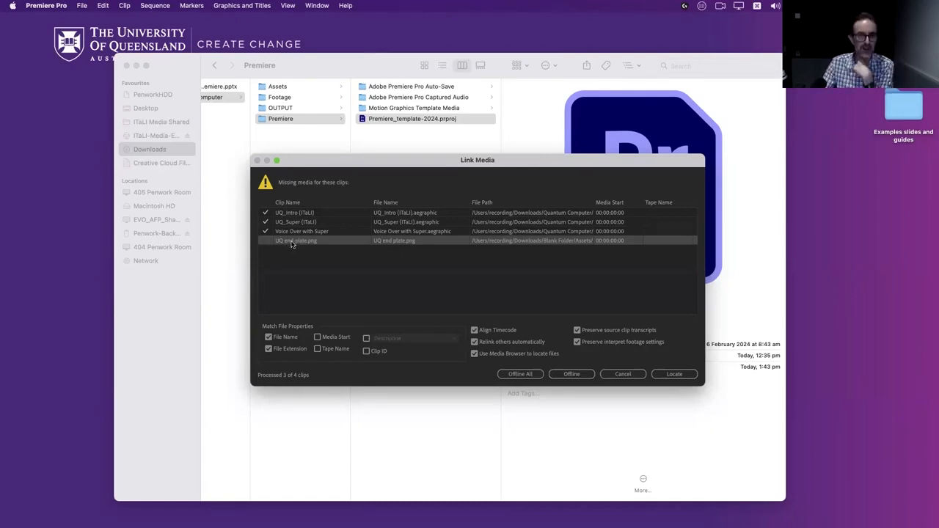
Relink the missing UQ end plate.png to the copy in the Quantum Computer project's Assets/Essential Graphics folder.
left_click(677, 375)
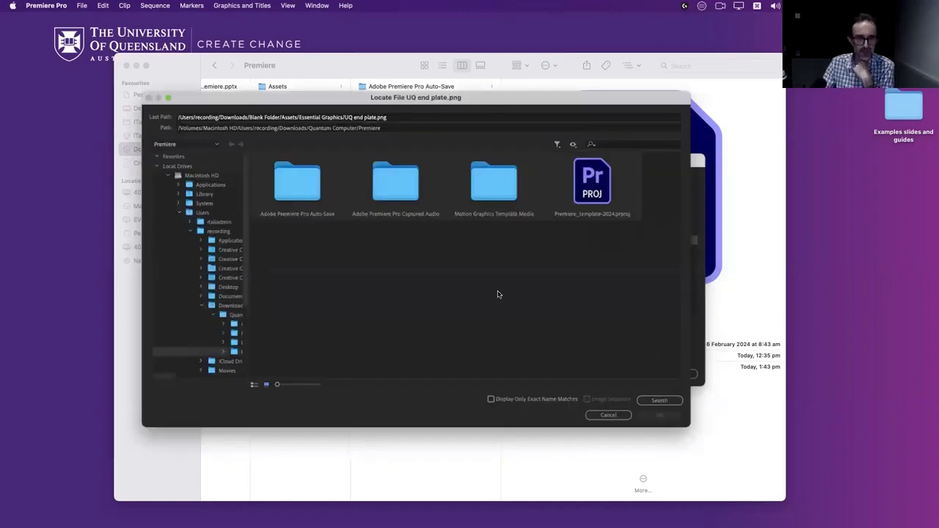
left_click_drag(249, 259, 297, 261)
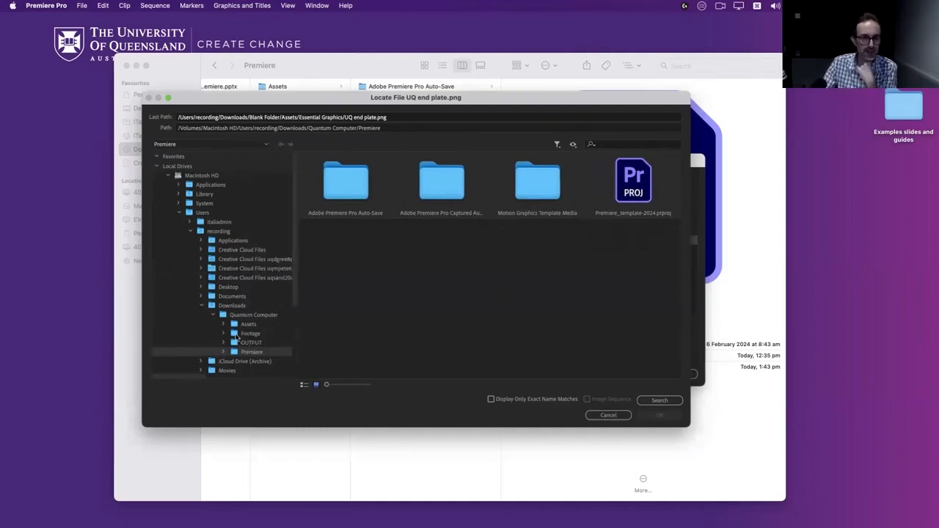
left_click(234, 335)
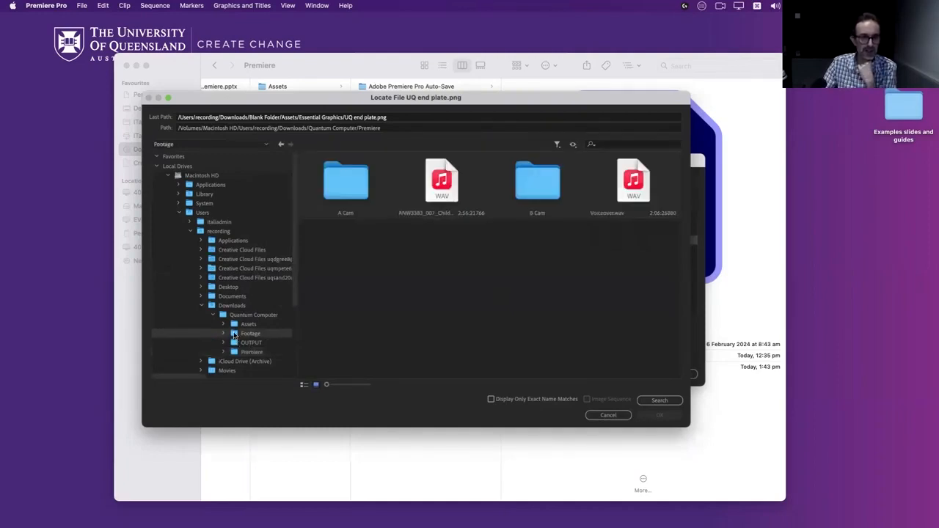
left_click(235, 325)
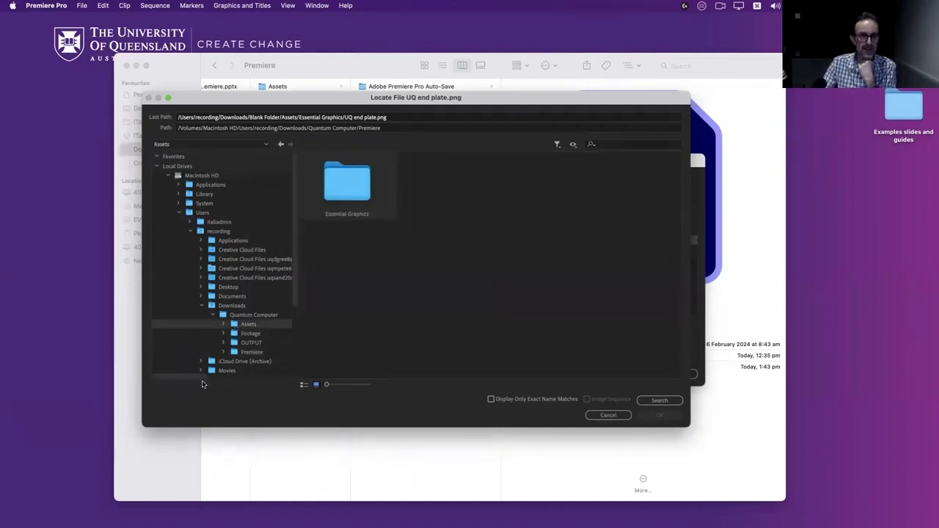
left_click(224, 325)
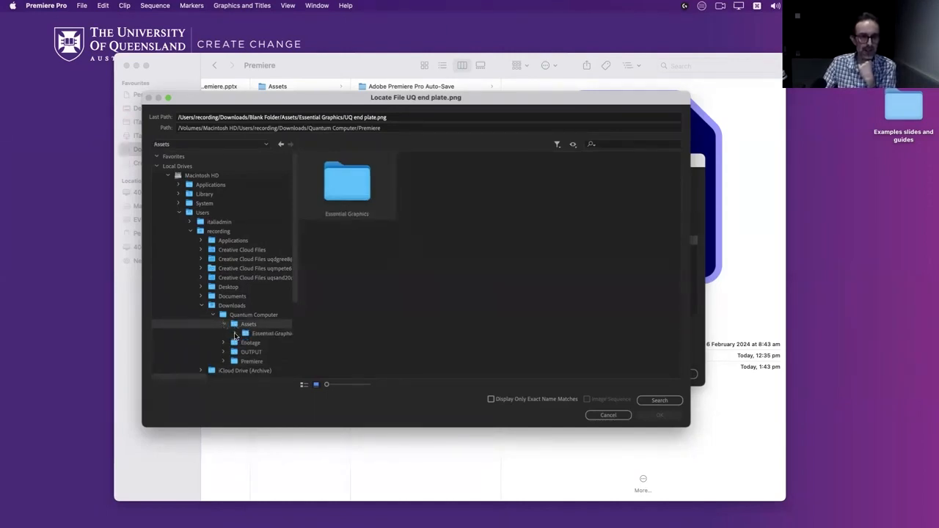
left_click(258, 335)
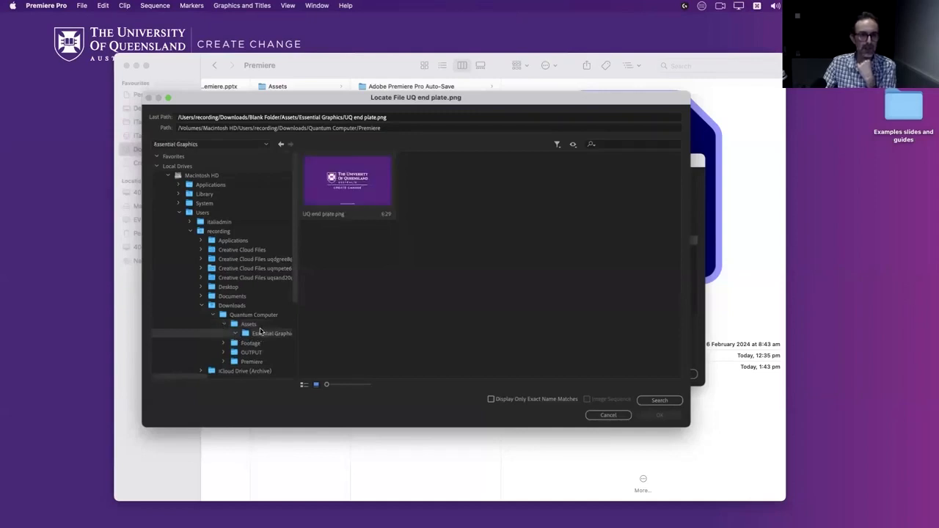
scroll(258, 329, "down", 1)
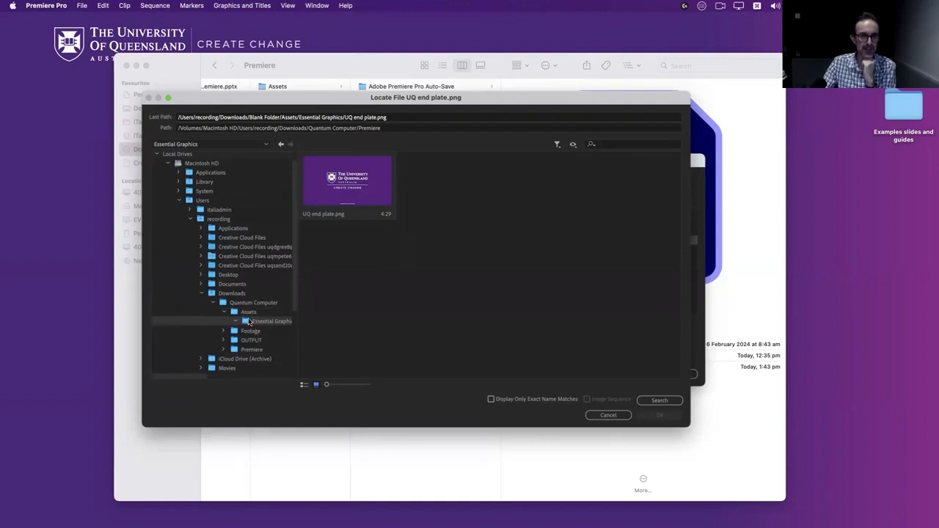
left_click(353, 190)
left_click(661, 415)
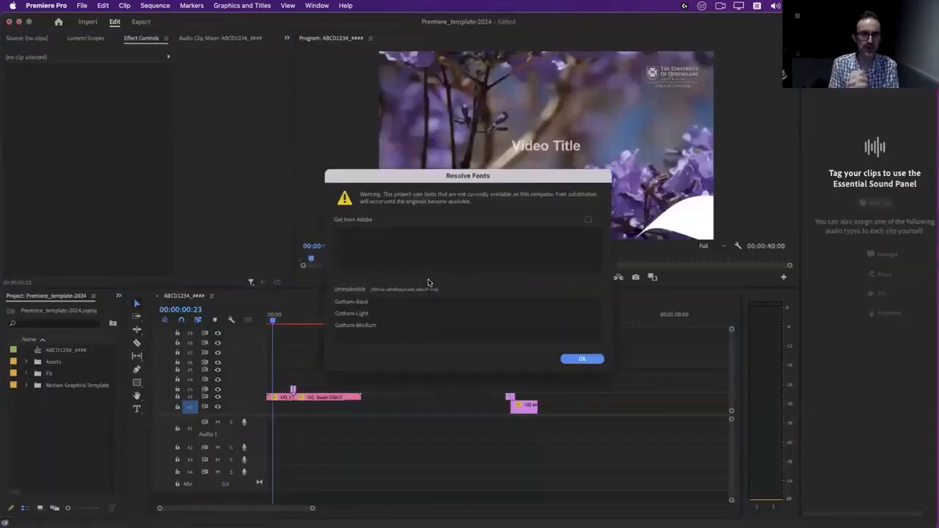
Accept font substitution for the unavailable Gotham-Book, Gotham-Light and Gotham-Medium fonts.
mouse_move(505, 174)
left_mouse_down()
mouse_move(444, 171)
mouse_move(499, 170)
mouse_move(483, 174)
mouse_move(470, 152)
mouse_move(465, 192)
mouse_move(489, 181)
mouse_move(477, 168)
mouse_move(506, 169)
left_mouse_up()
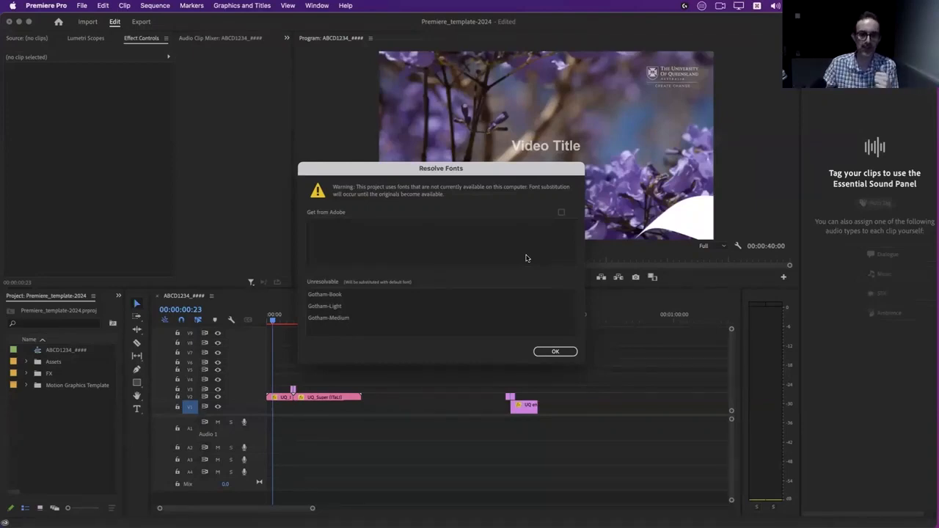
left_click(555, 352)
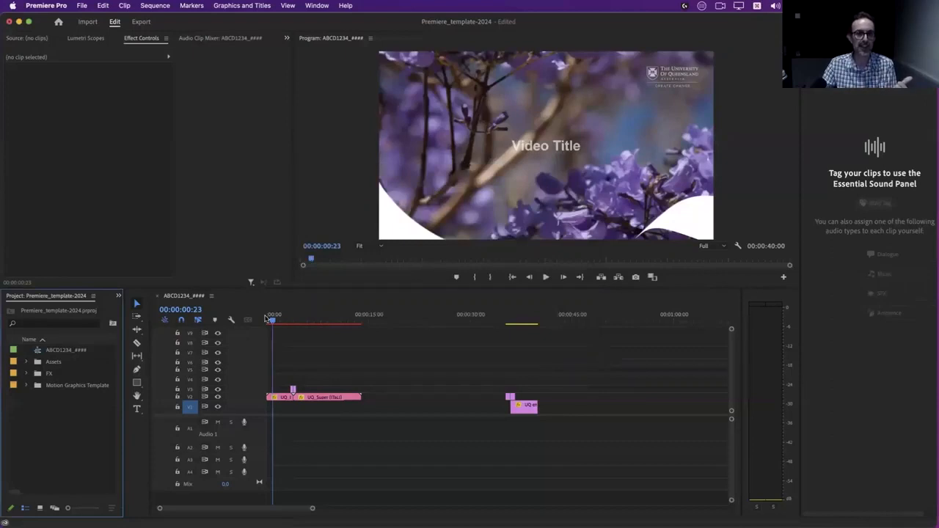
Preview the intro title, presenter super and end plate in the sequence, selecting their clips to compare them.
left_click_drag(281, 319, 312, 334)
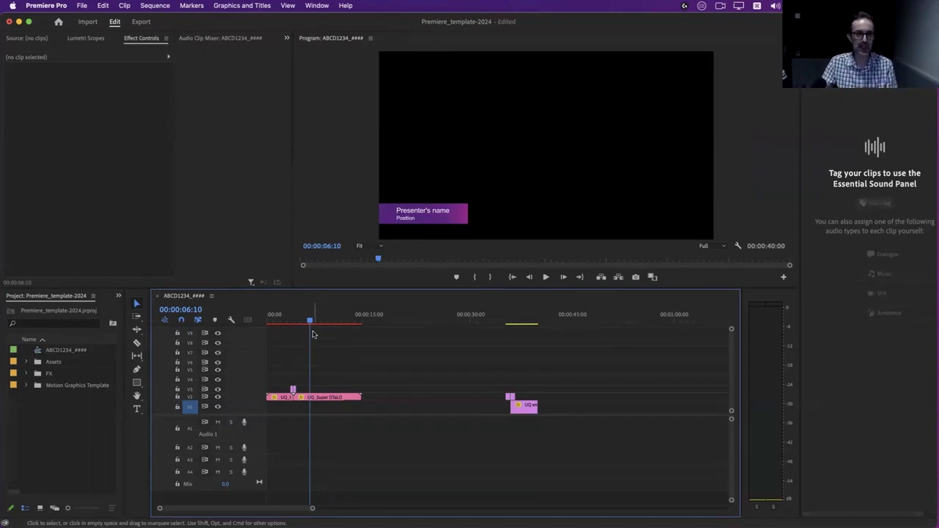
left_click(314, 318)
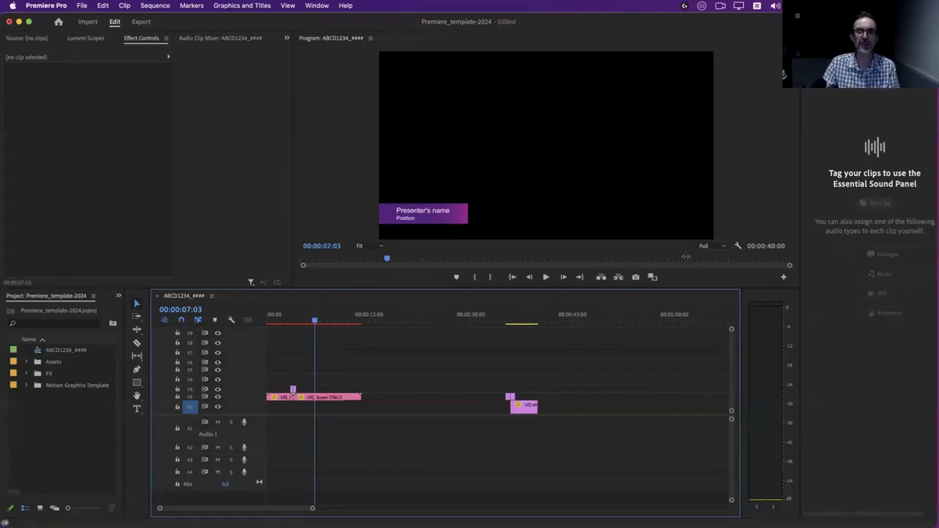
left_click(278, 398)
left_click(318, 399)
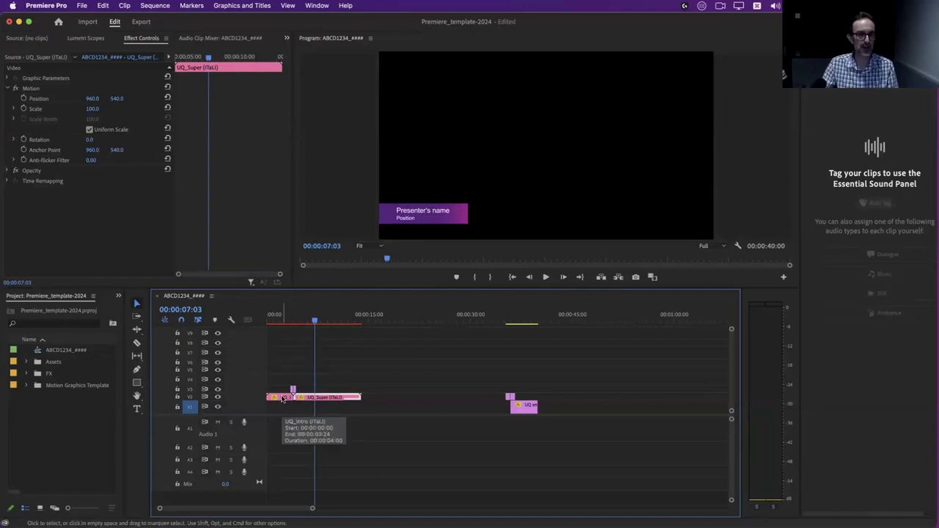
left_click(281, 398)
left_click(328, 398)
left_click(282, 397)
left_click(276, 317)
left_click_drag(276, 317, 339, 324)
left_click_drag(530, 321, 519, 322)
left_click_drag(331, 321, 282, 321)
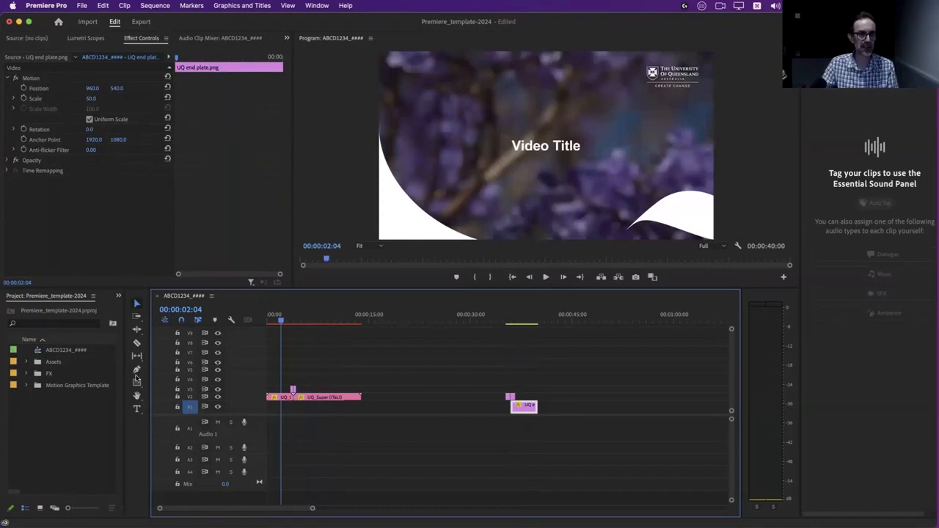
Set the UQ_Intro clip's position to 1013, 542, scale to 88, rotation to -44° and opacity to 62%.
left_click(312, 397)
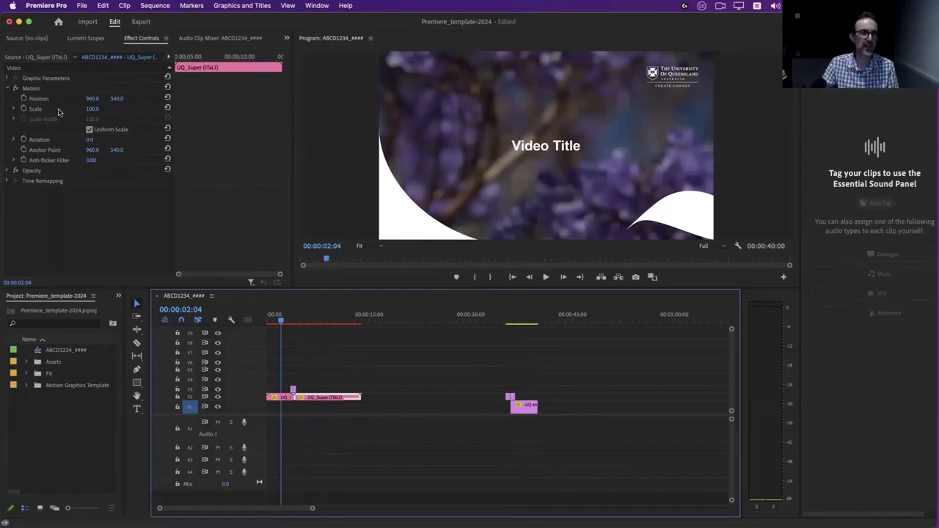
left_click(277, 399)
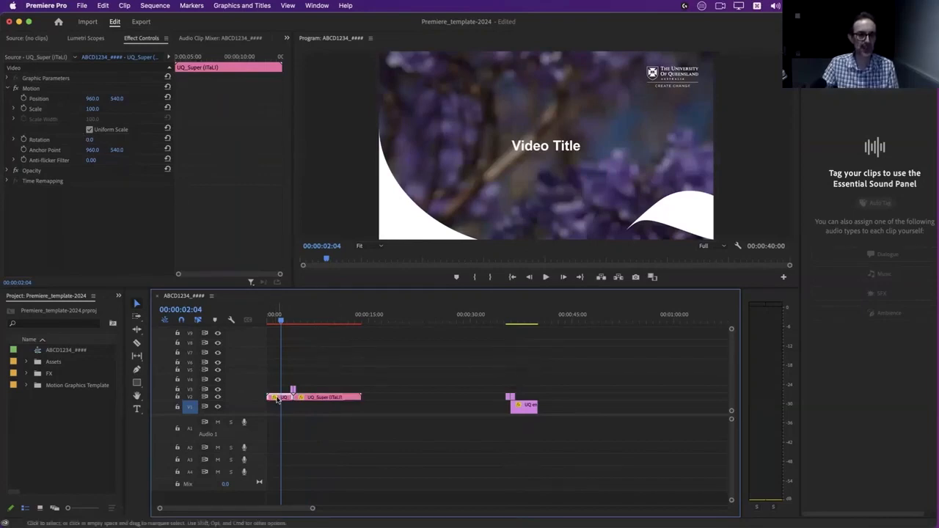
left_click_drag(91, 99, 54, 141)
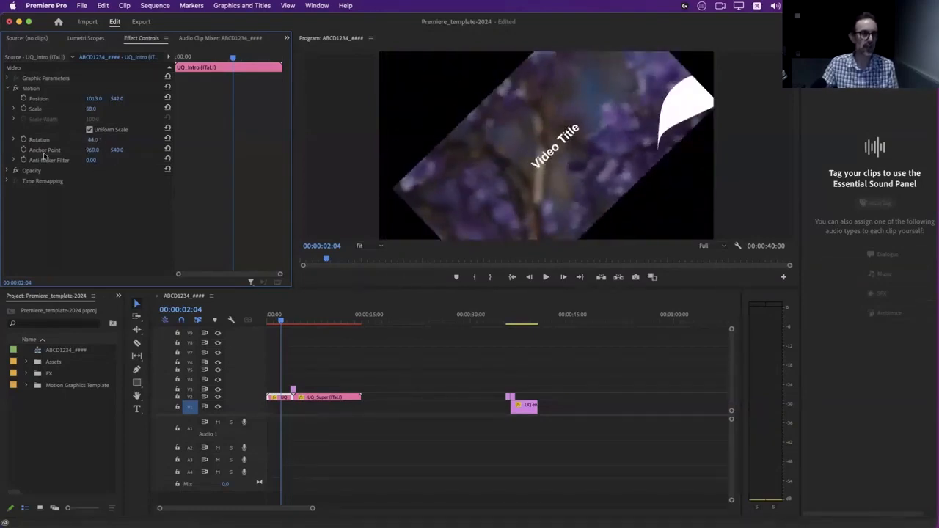
left_click(7, 171)
mouse_move(94, 191)
left_mouse_down()
mouse_move(44, 191)
mouse_move(96, 191)
left_mouse_up()
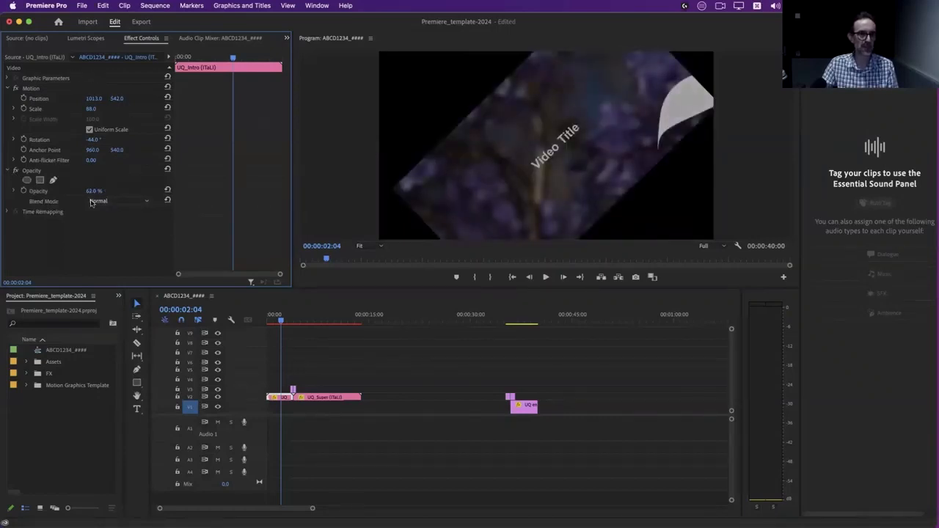
left_click(285, 400)
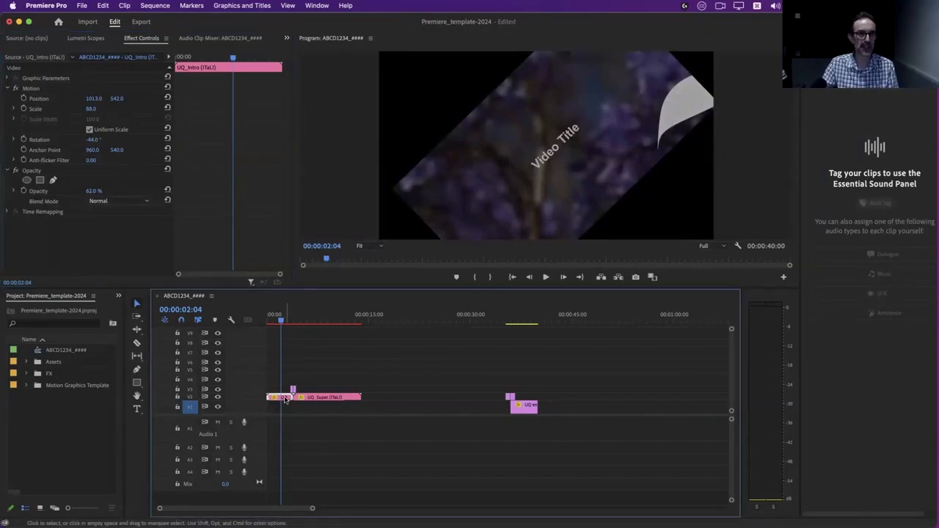
Reset the UQ_Intro clip's graphic parameters, position, scale, rotation and opacity to their defaults.
left_click(120, 211)
left_click(167, 77)
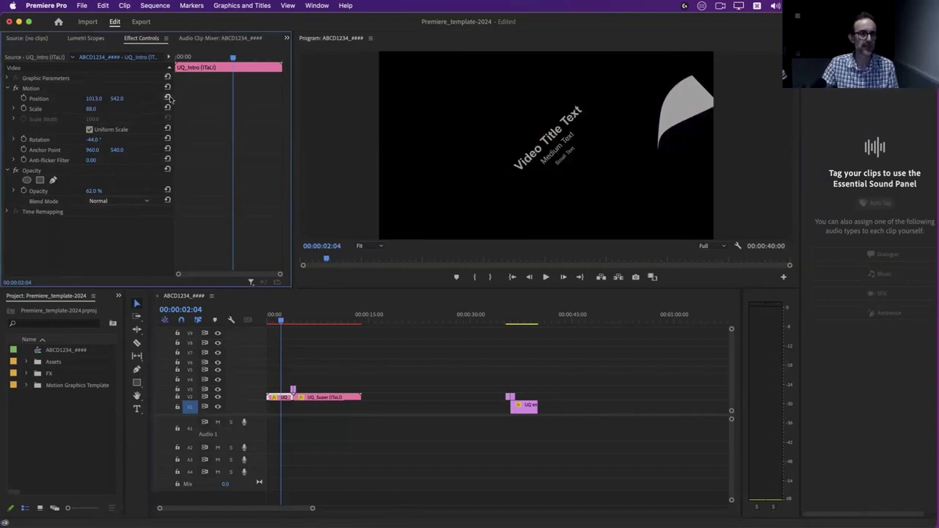
left_click(168, 97)
left_click(166, 108)
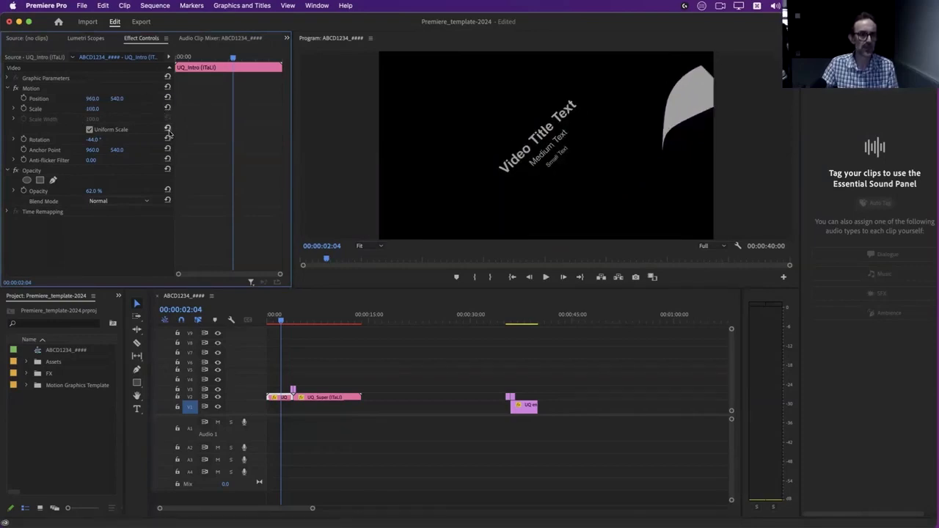
left_click(168, 138)
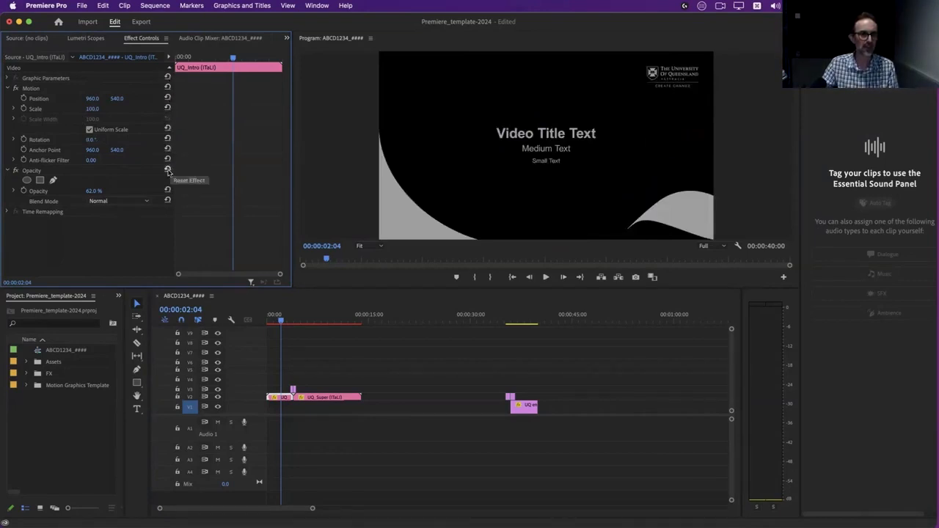
left_click(167, 170)
Scrub through the intro title and trim the end of the UQ_Super clip slightly shorter.
left_click_drag(280, 322, 278, 322)
left_click(275, 397)
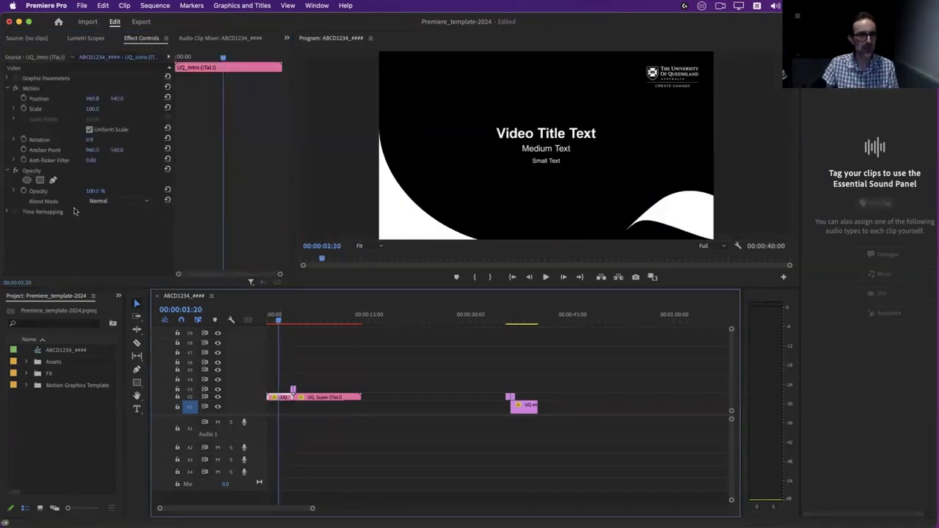
left_click(287, 320)
mouse_move(292, 320)
left_mouse_down()
mouse_move(325, 327)
mouse_move(280, 321)
left_mouse_up()
left_click(308, 398)
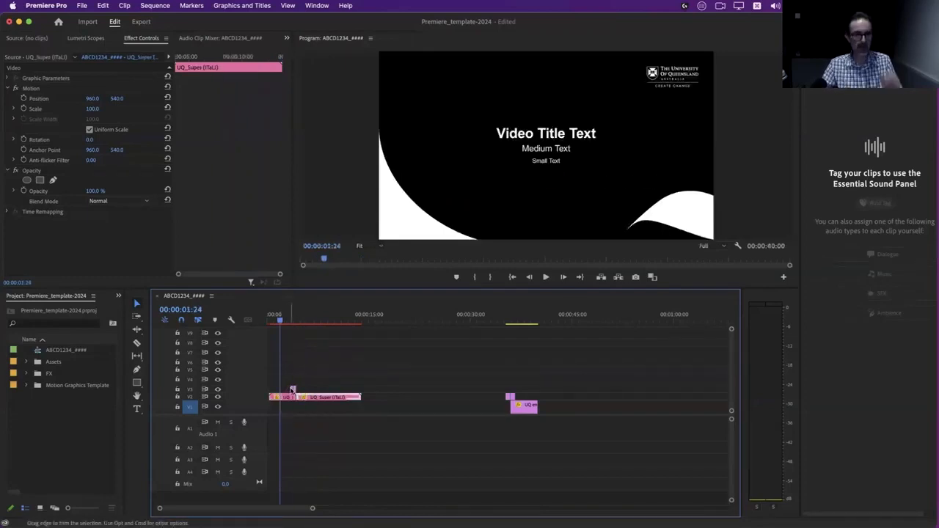
mouse_move(286, 399)
left_mouse_down()
mouse_move(271, 398)
mouse_move(301, 398)
left_mouse_up()
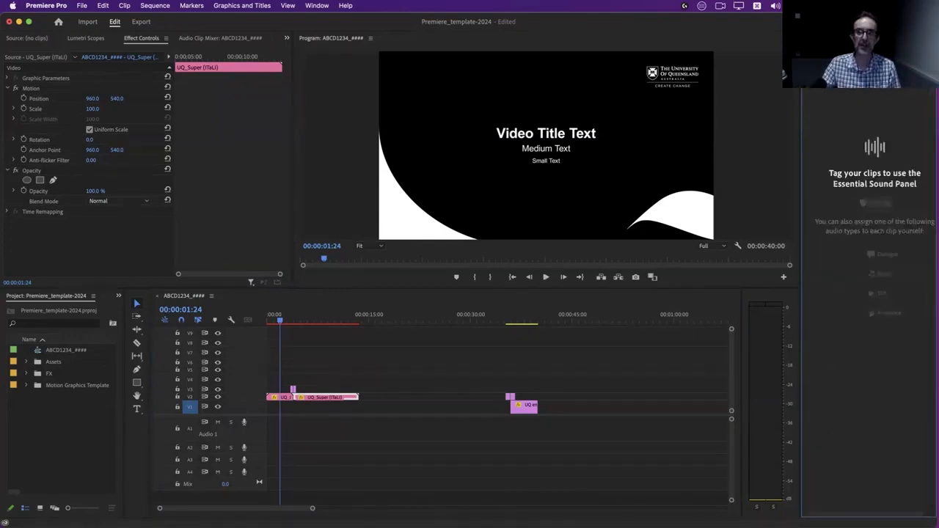
Check which panels are enabled, and compare the editable graphic properties of the end plate, UQ_Super and UQ_Intro clips.
left_click(315, 6)
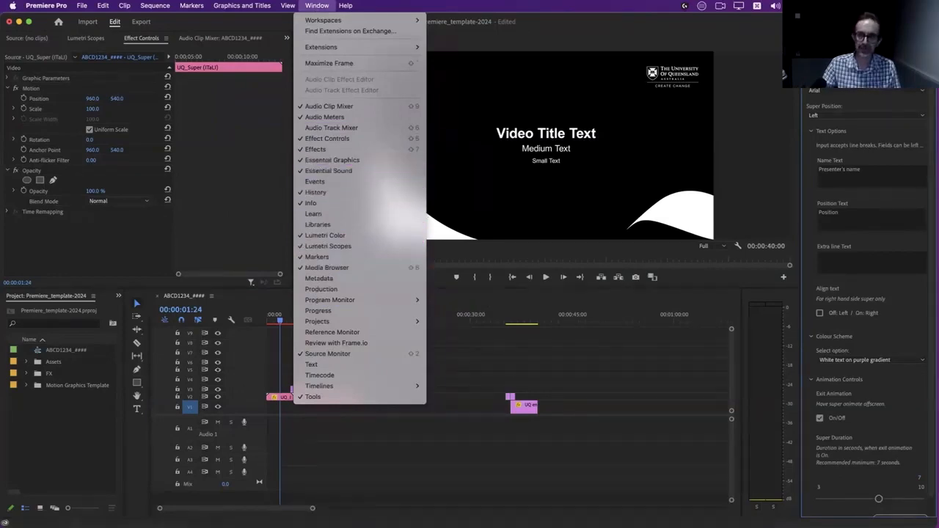
left_click(433, 246)
left_click_drag(292, 320, 281, 321)
left_click(527, 407)
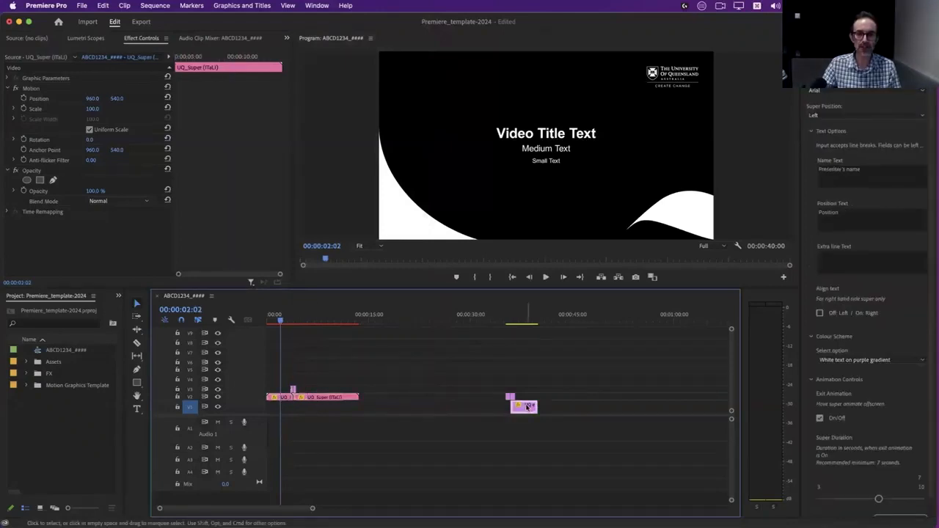
left_click(530, 319)
left_click_drag(287, 319, 282, 319)
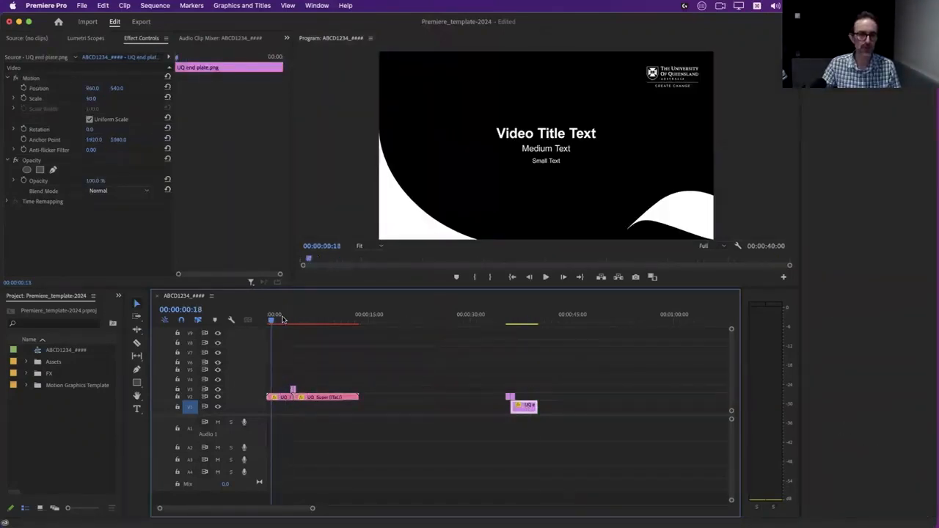
left_click(282, 319)
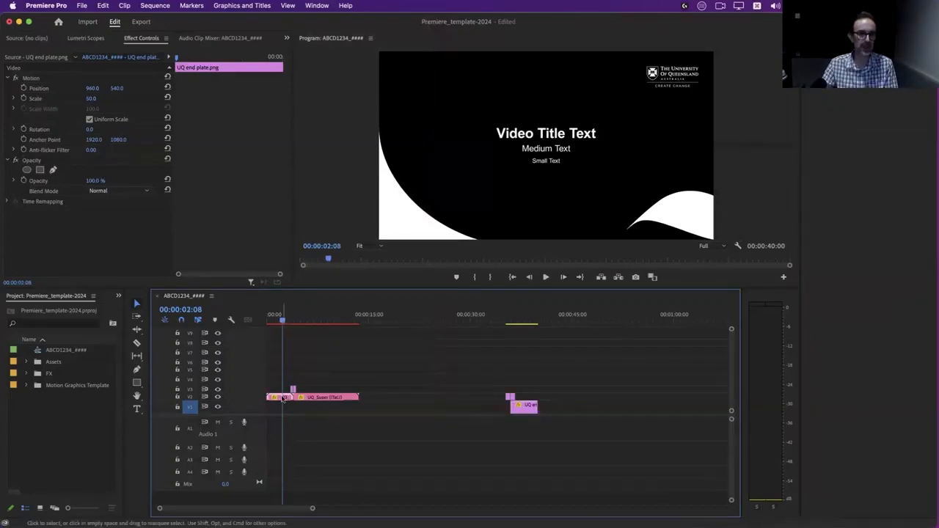
left_click(319, 397)
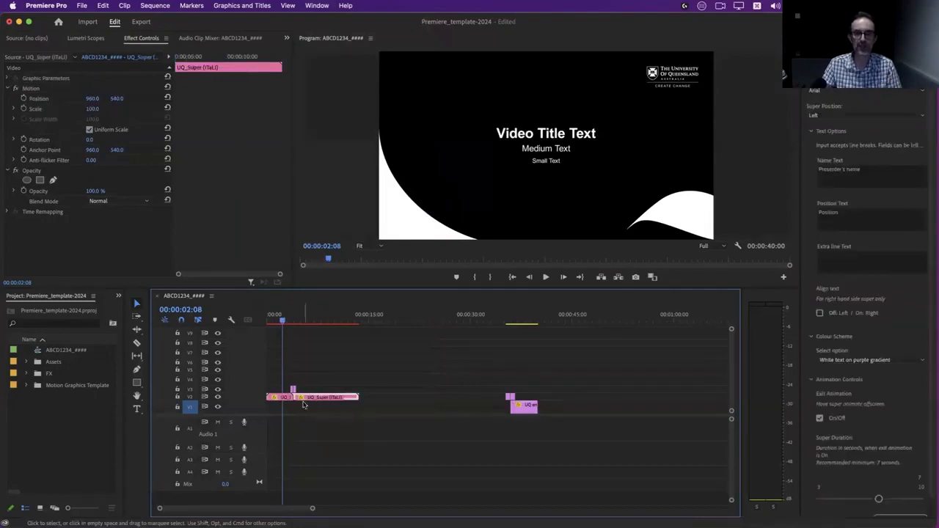
left_click(286, 397)
Browse the available motion graphics templates in Essential Graphics.
left_click(829, 82)
left_click(821, 55)
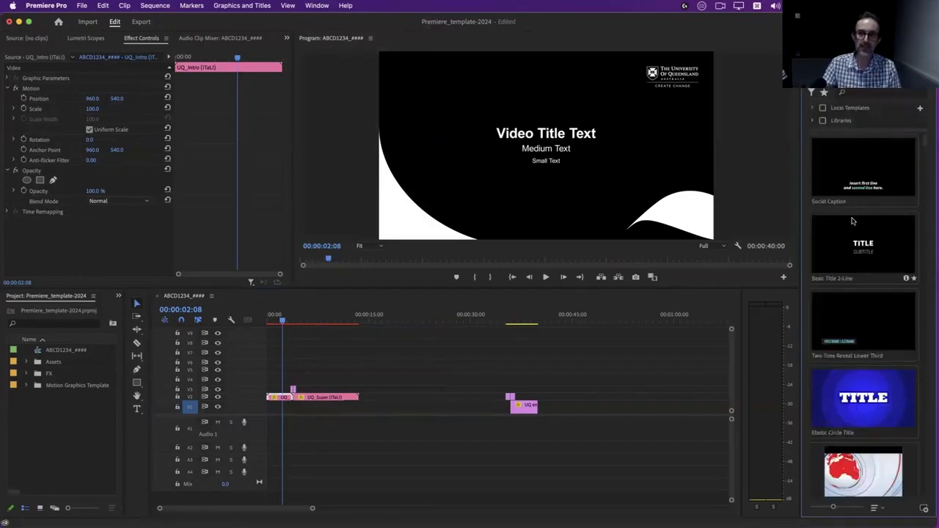
scroll(853, 220, "down", 10)
scroll(853, 221, "down", 10)
scroll(856, 225, "down", 10)
scroll(856, 225, "down", 10)
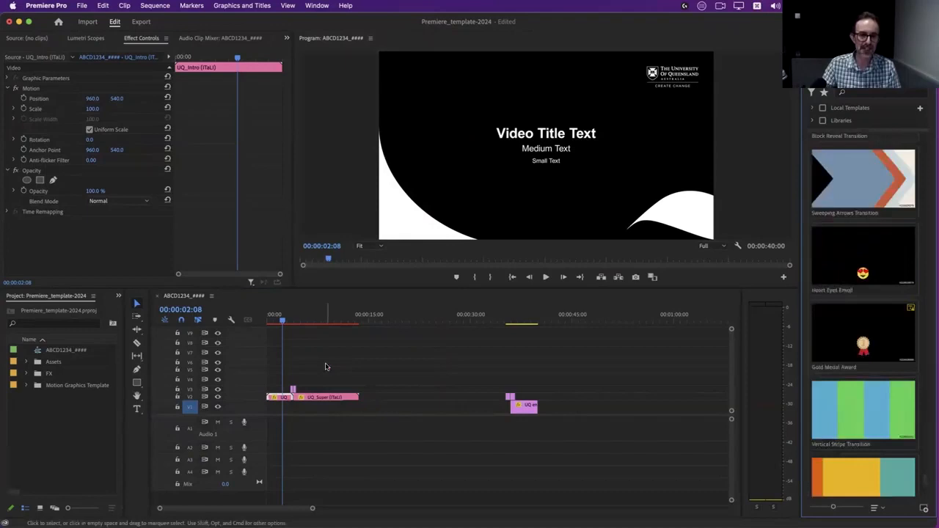
scroll(872, 234, "up", 5)
scroll(873, 235, "down", 10)
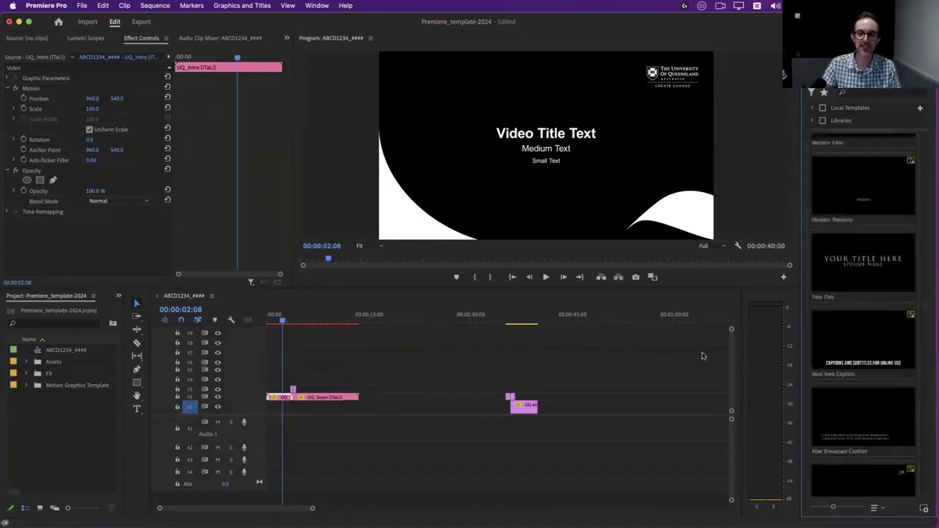
Install the UQ_Intro (ITaLI).mogrt template from the Quantum Computer project's Assets/Essential Graphics folder.
left_click(279, 321)
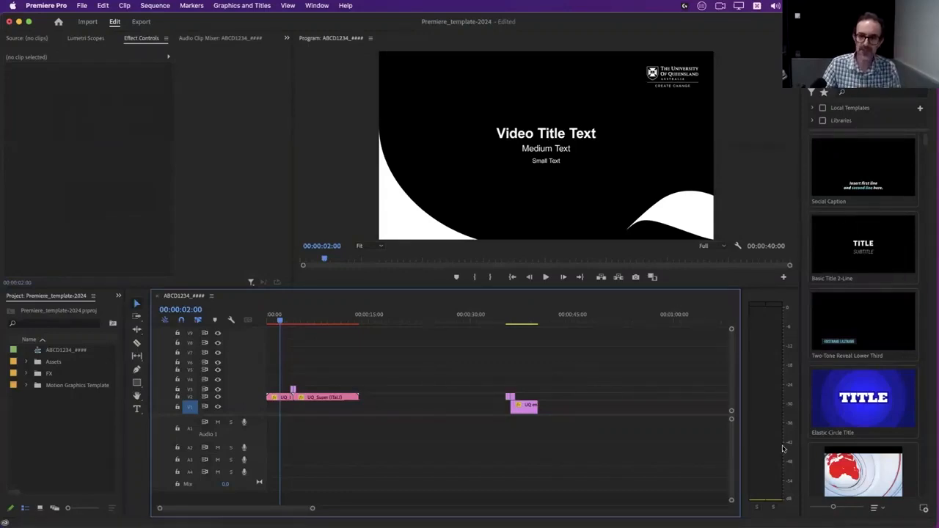
left_click(924, 508)
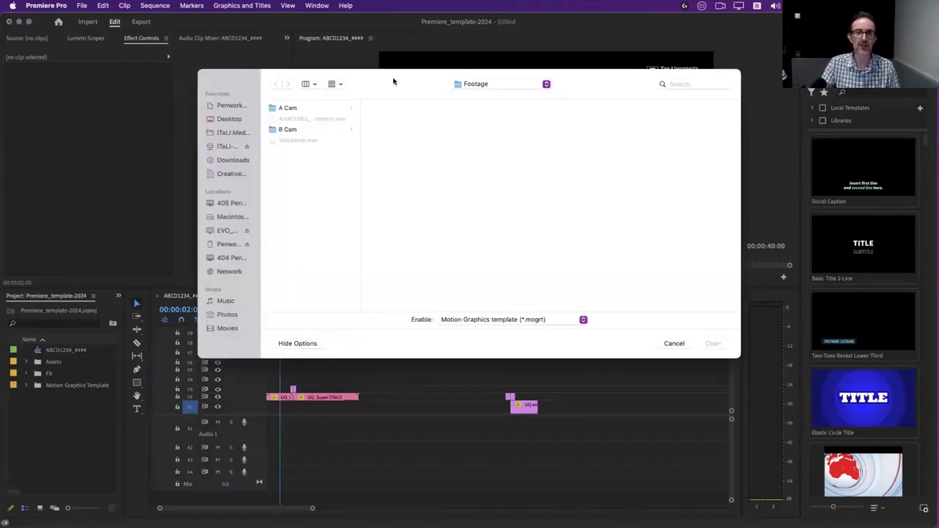
left_click(497, 83)
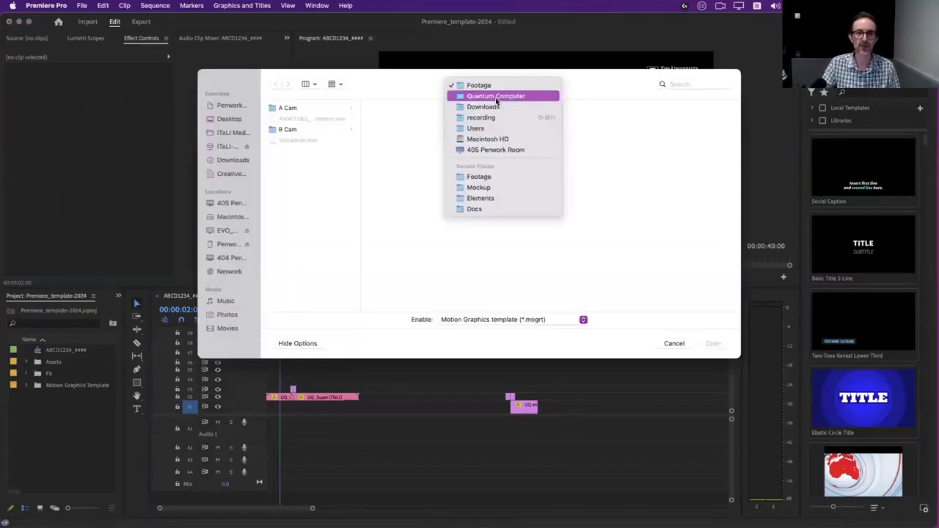
left_click(484, 95)
left_click(390, 110)
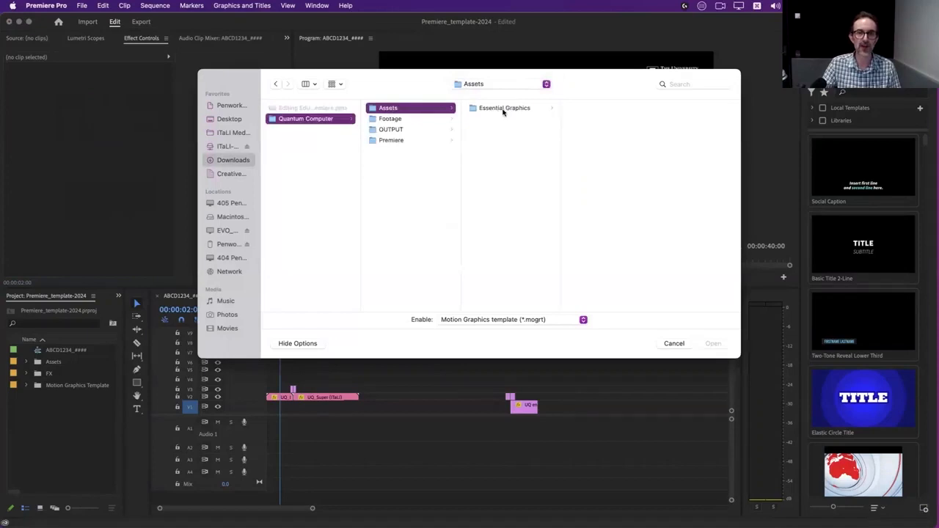
left_click(503, 109)
left_click(615, 121)
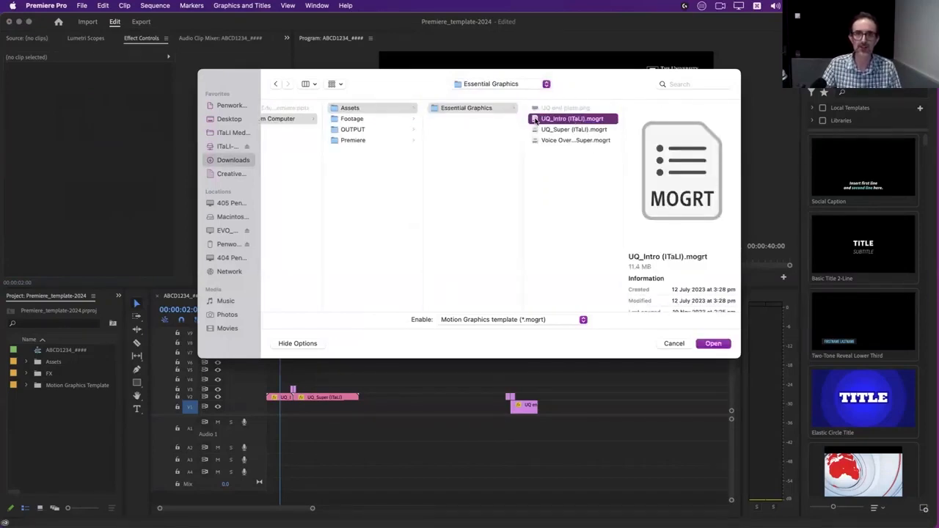
left_click(713, 344)
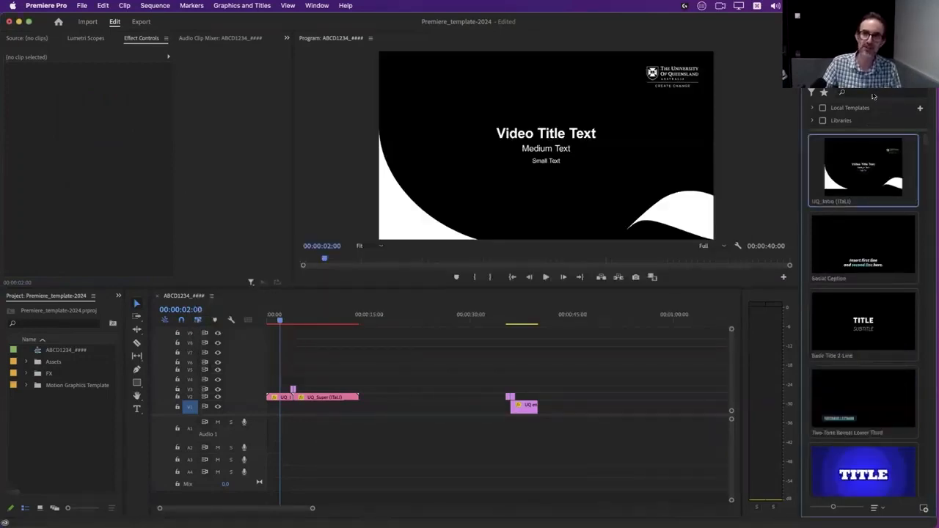
Place the UQ_Intro (ITaLI) template on track V1 after the super, preview it at about 19 seconds, and delete that clip.
left_click_drag(879, 187, 398, 408)
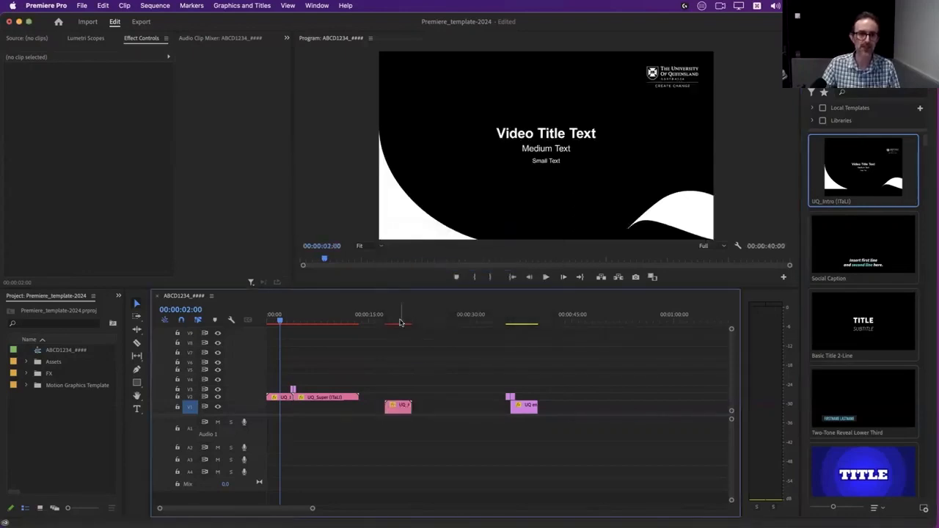
left_click(398, 321)
left_click_drag(400, 322, 396, 321)
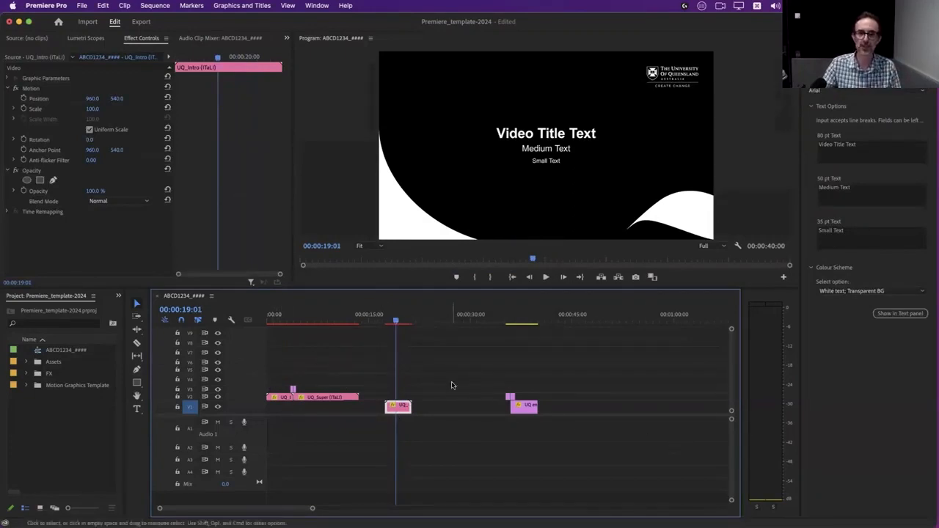
key("Delete")
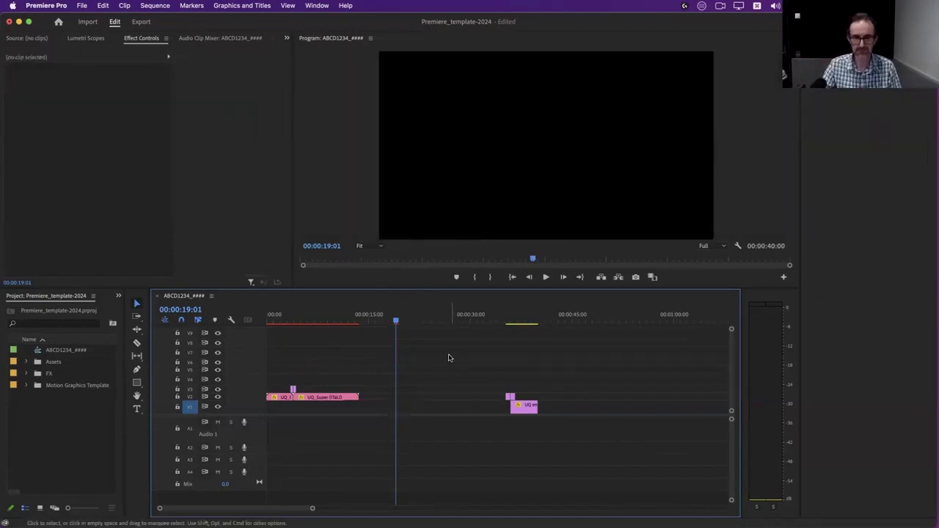
Select the UQ_Super clip, preview its animation from about 6 to 10 seconds, and show the Essential Sound panel.
left_click(144, 192)
left_click(315, 321)
left_click(325, 398)
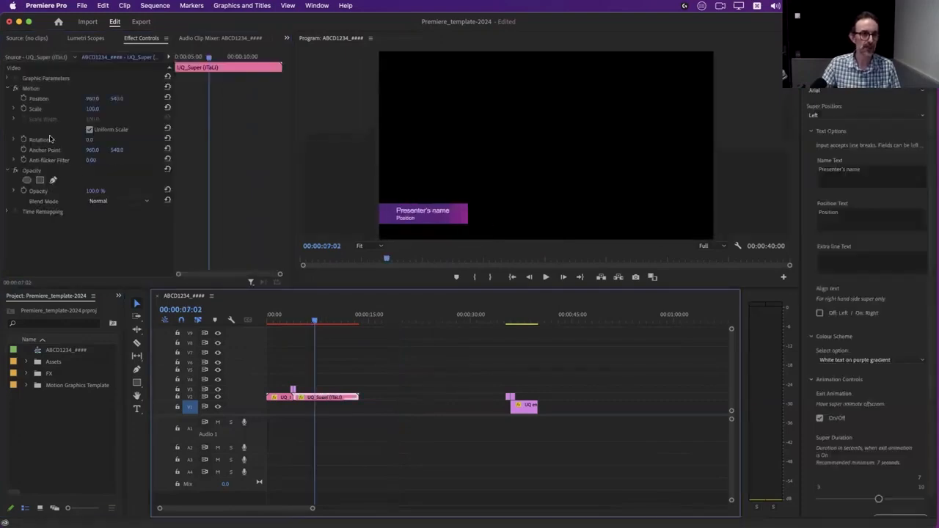
left_click(504, 130)
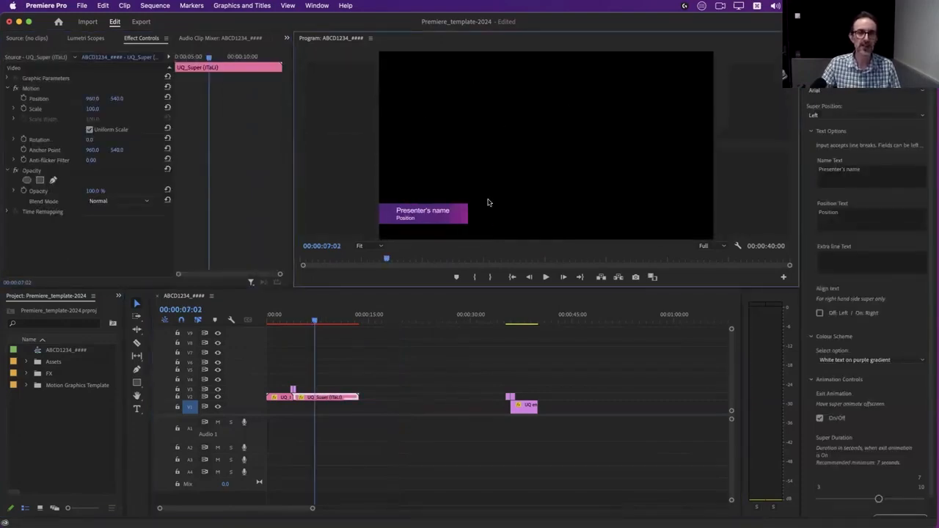
mouse_move(314, 326)
left_mouse_down()
mouse_move(277, 323)
mouse_move(314, 323)
left_mouse_up()
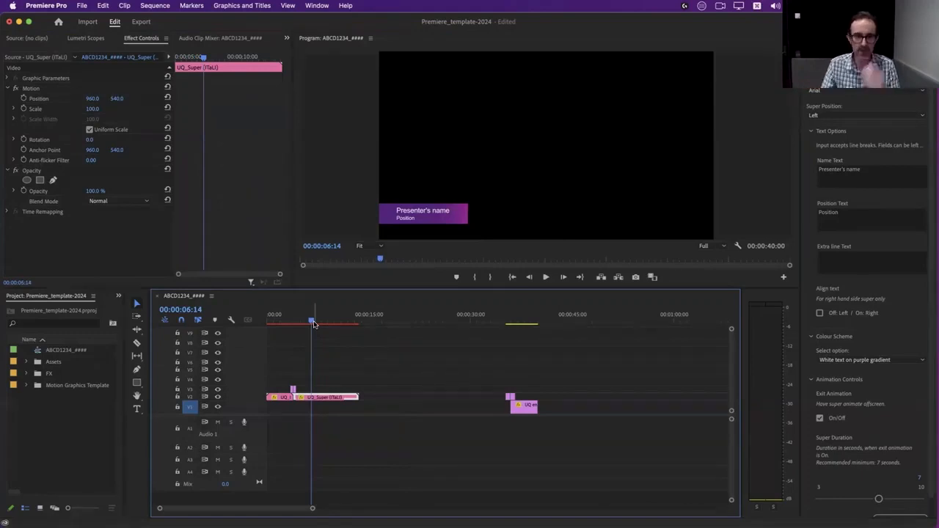
left_click_drag(314, 324, 334, 324)
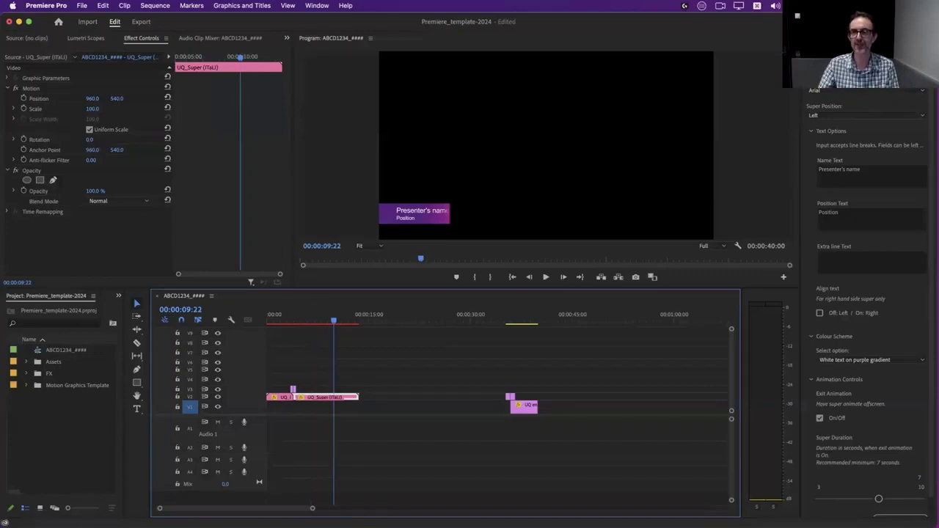
left_click(836, 38)
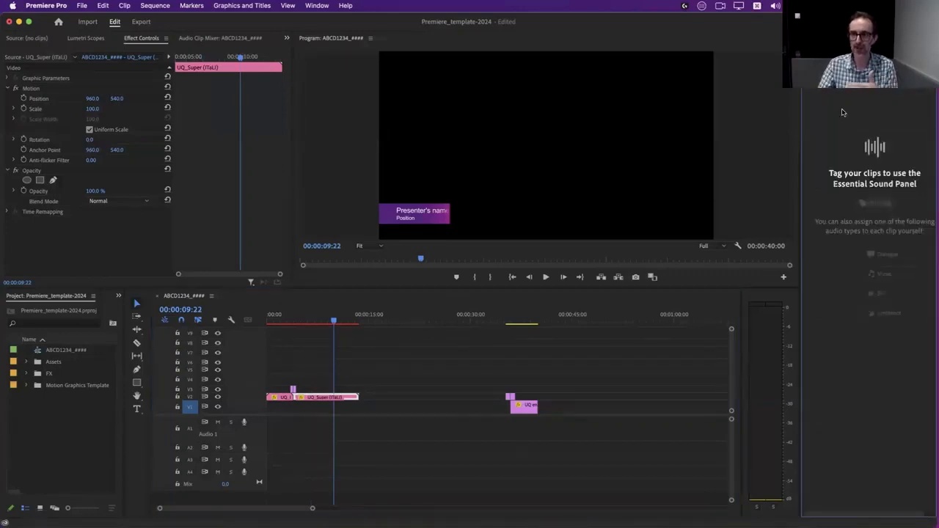
Create a new bin at the top level of the project, keeping its default name.
left_click(56, 441)
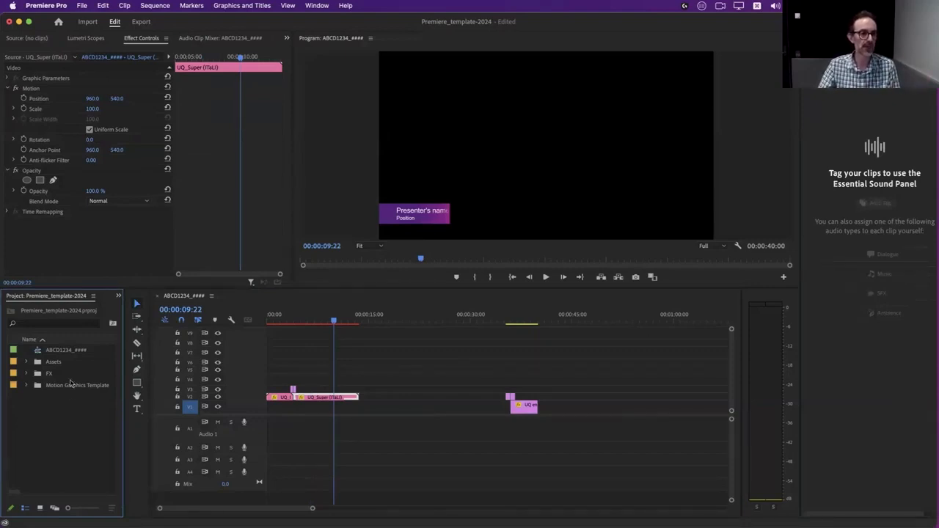
right_click(40, 417)
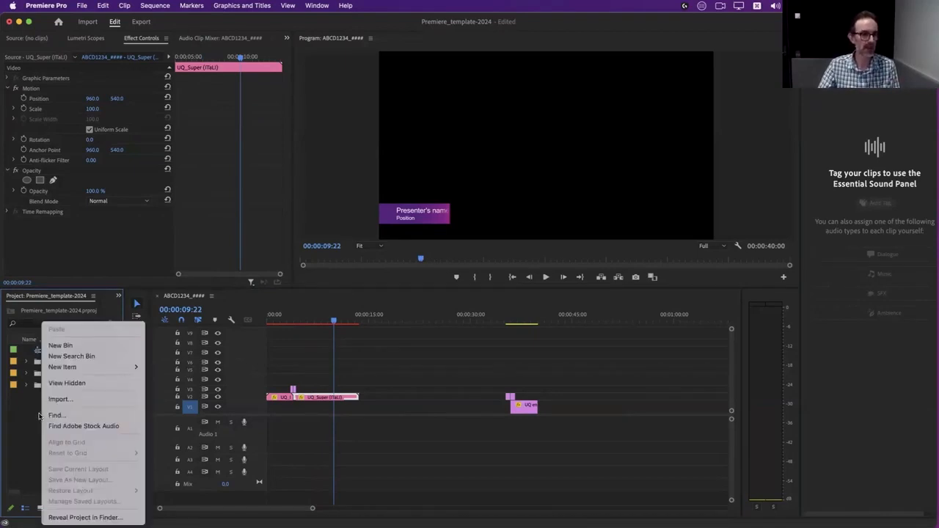
left_click(85, 346)
key("Return")
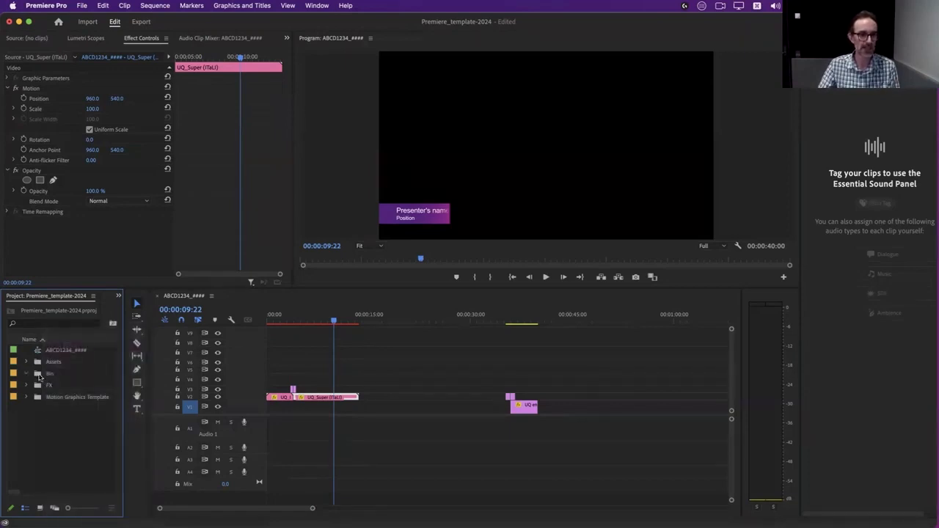
left_click(39, 378)
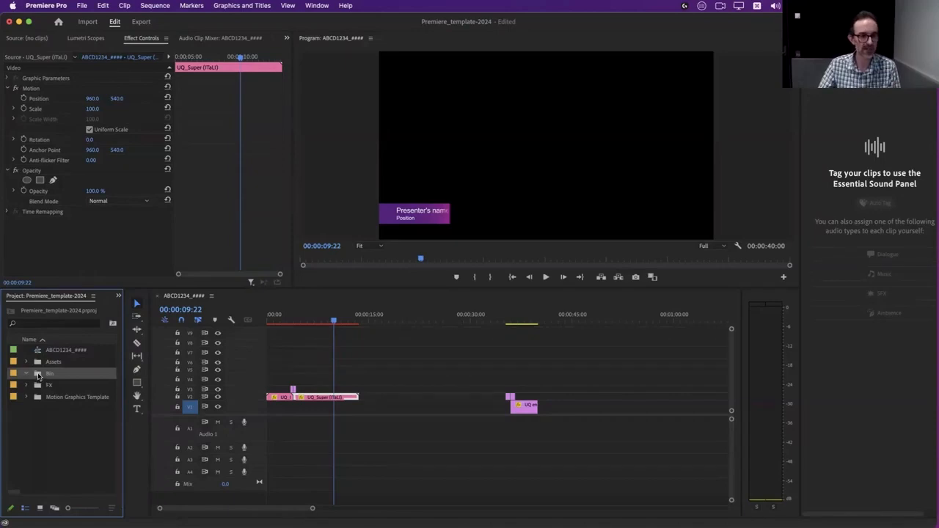
right_click(37, 375)
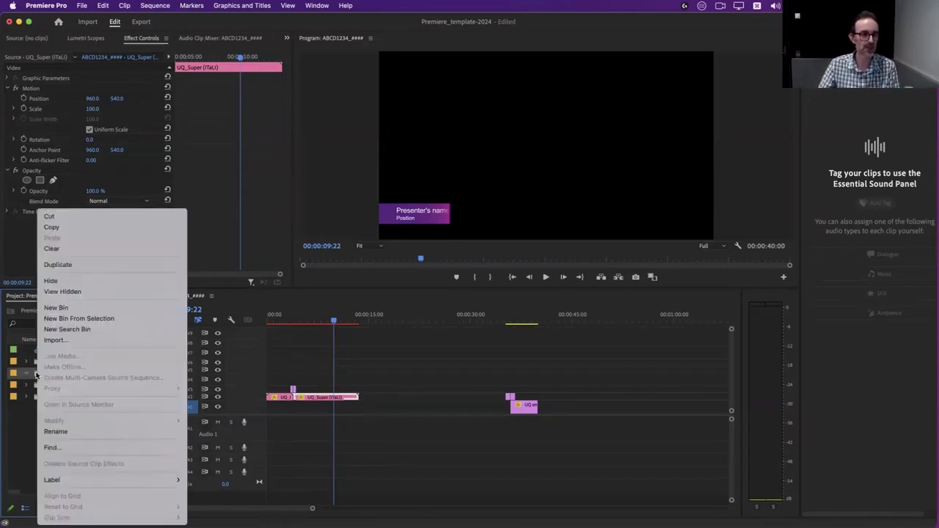
left_click(36, 375)
right_click(38, 375)
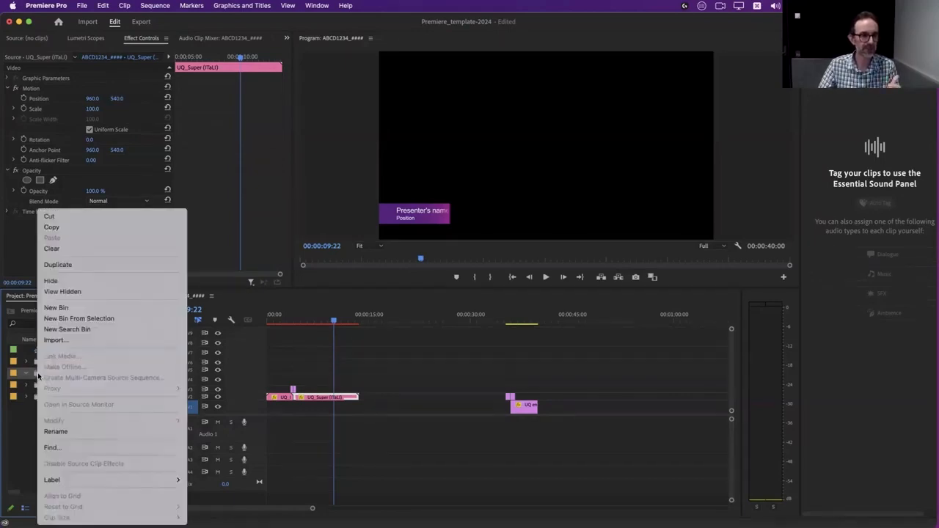
left_click(26, 458)
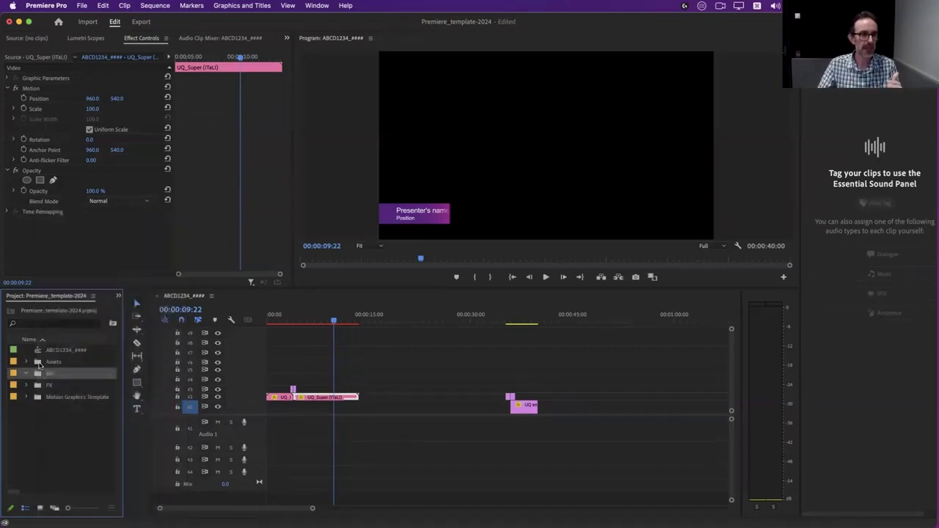
Import the A Cam and B Cam folders and both WAV files from Quantum Computer/Footage into the Assets bin.
left_click(39, 364)
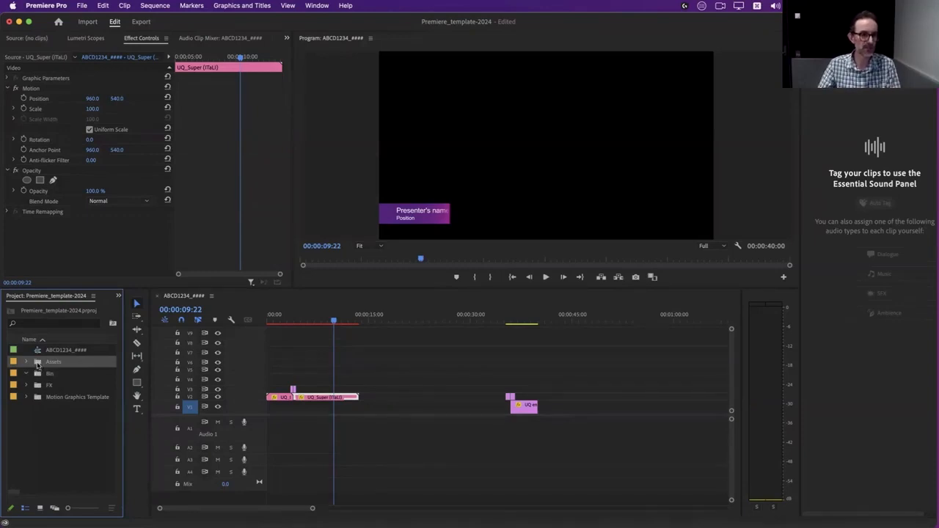
right_click(37, 364)
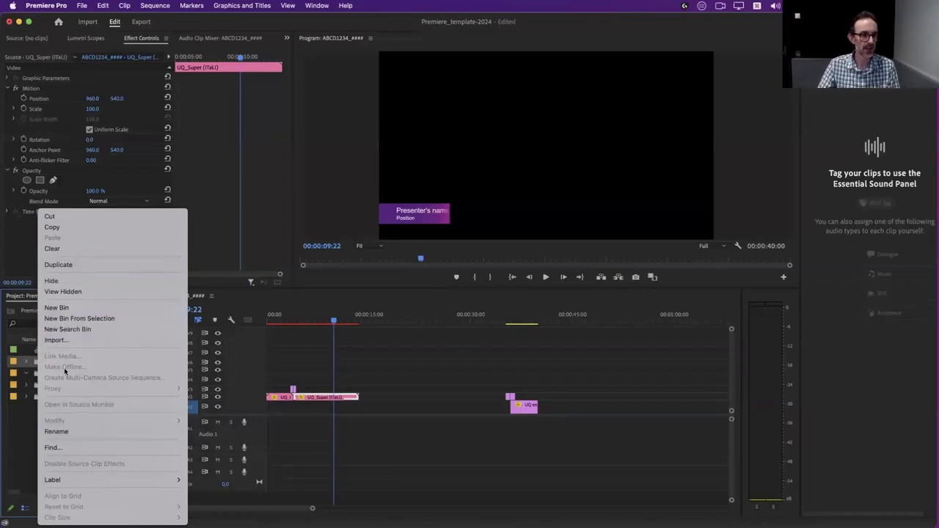
left_click(65, 341)
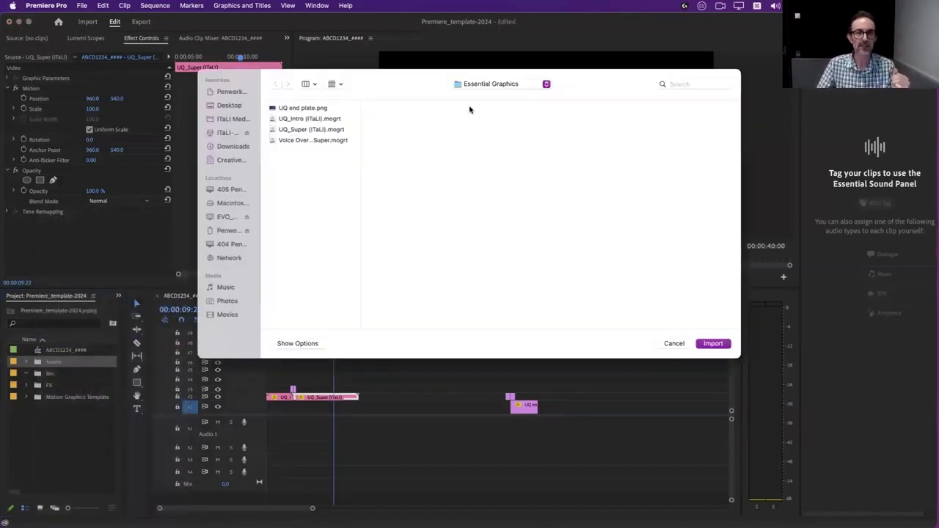
left_click(490, 84)
left_click(486, 108)
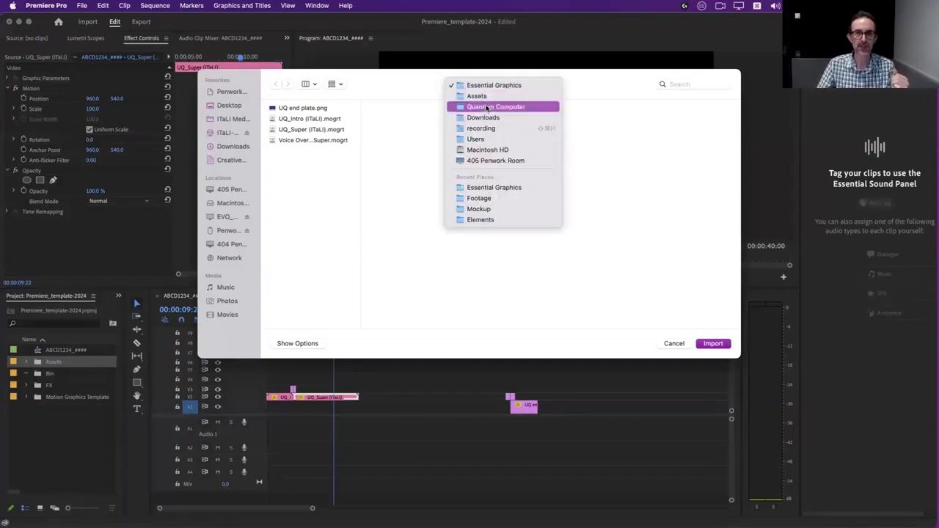
left_click(399, 121)
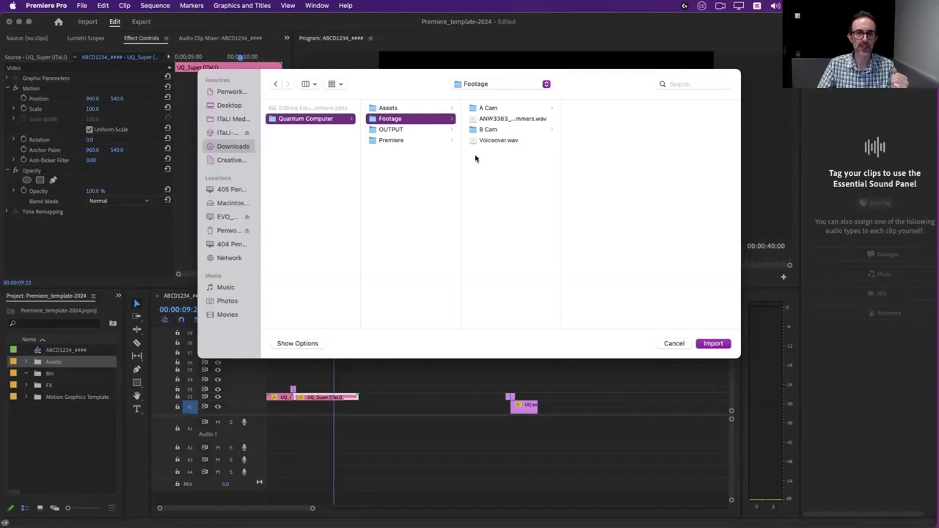
left_click_drag(488, 169, 489, 110)
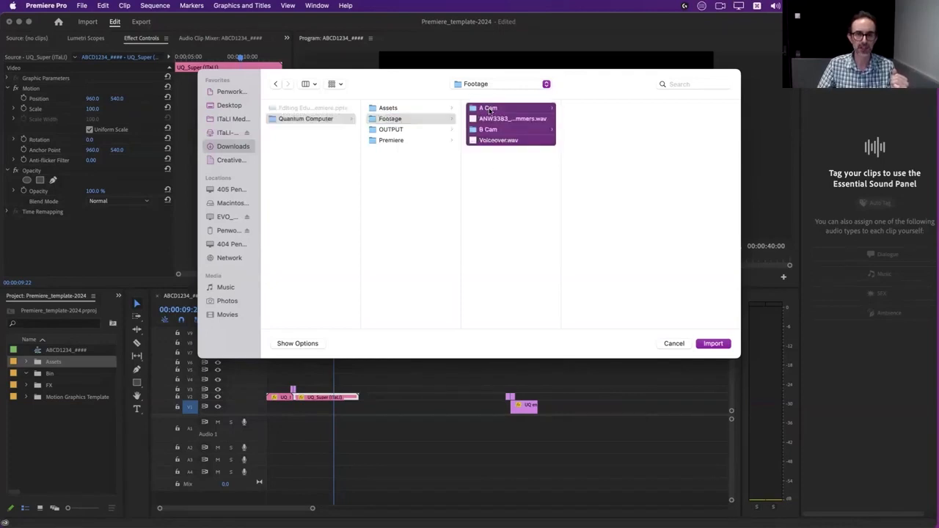
left_click(483, 204)
left_click_drag(498, 163, 496, 91)
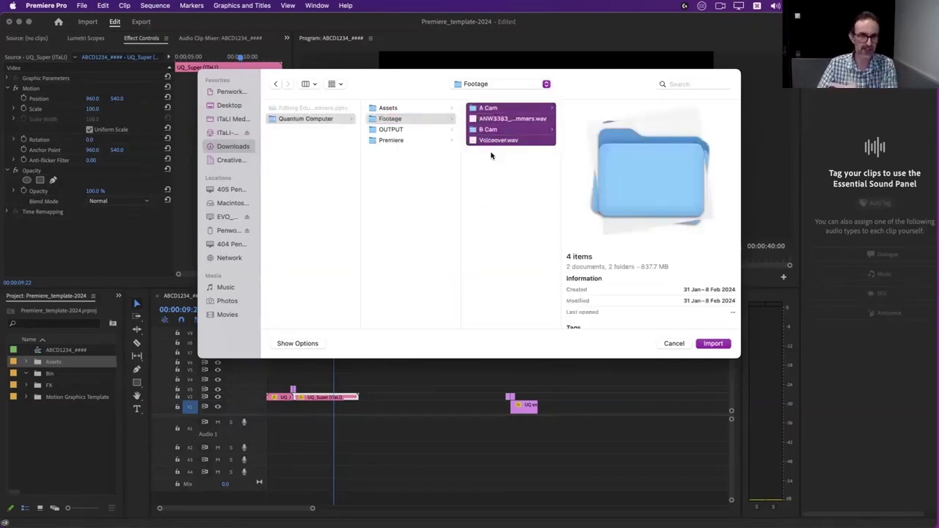
left_click(709, 347)
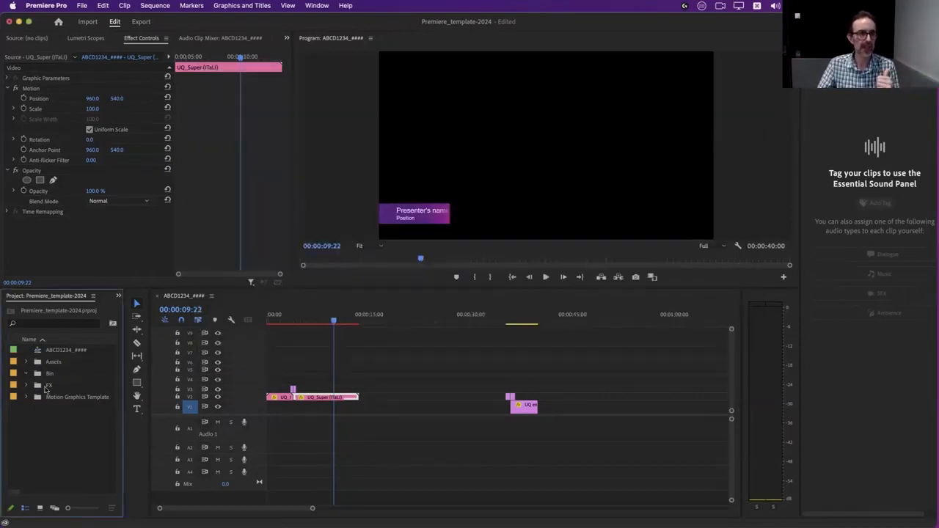
Expand the Assets bin and check the clips inside its A Cam and B Cam bins.
left_click(26, 362)
left_click(37, 373)
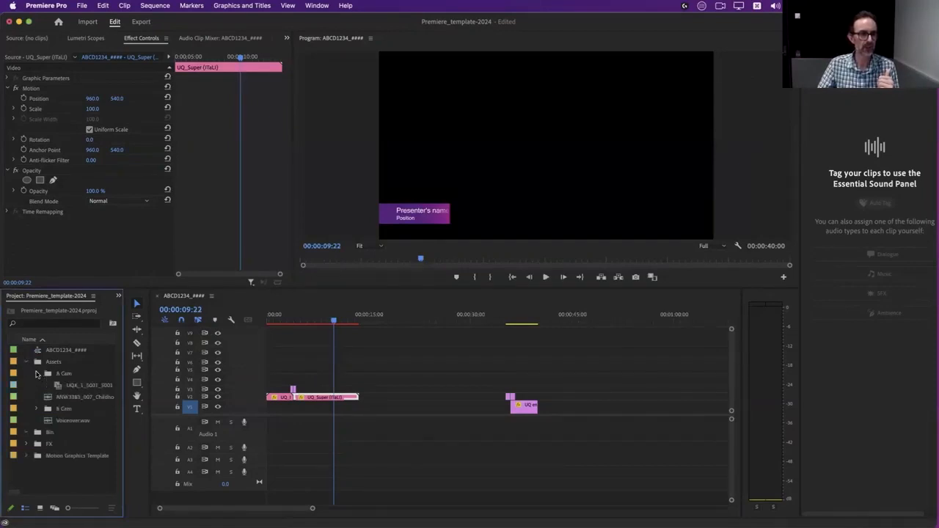
left_click(37, 374)
left_click(36, 397)
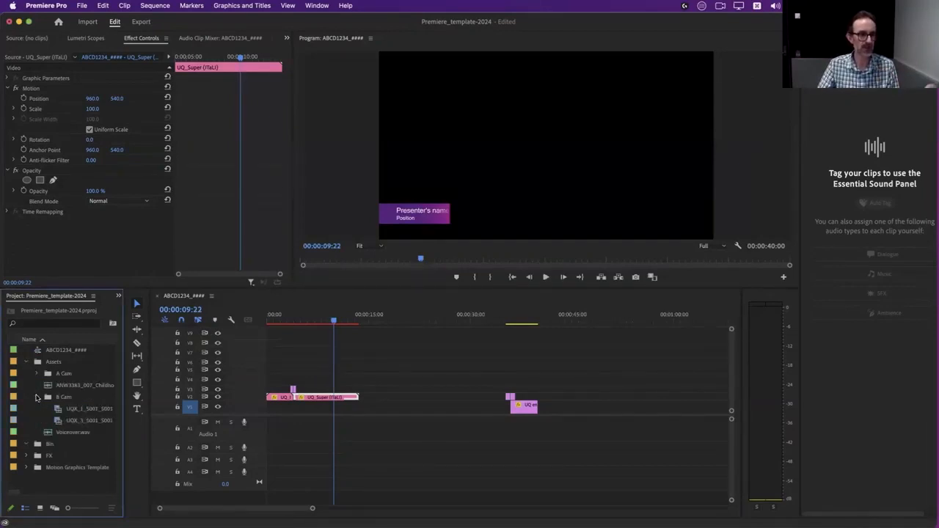
left_click(36, 397)
left_click(37, 375)
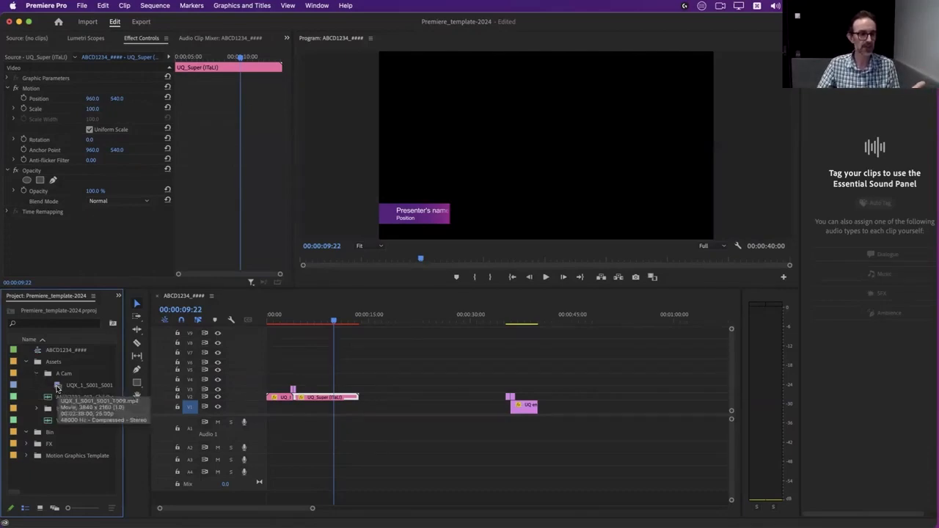
Open the A Cam clip in the Source Monitor, play it from about one minute, and scrub back to about 8 seconds.
double_click(57, 387)
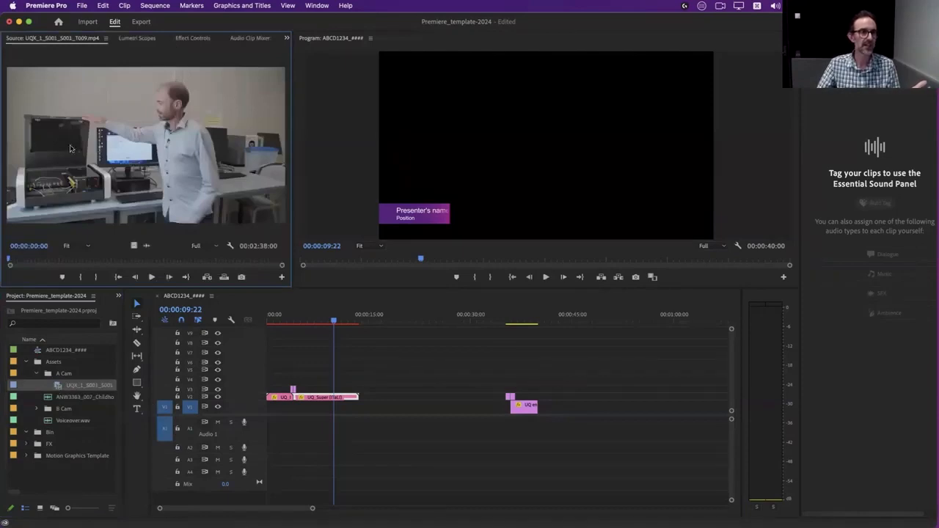
left_click(189, 41)
left_click(60, 39)
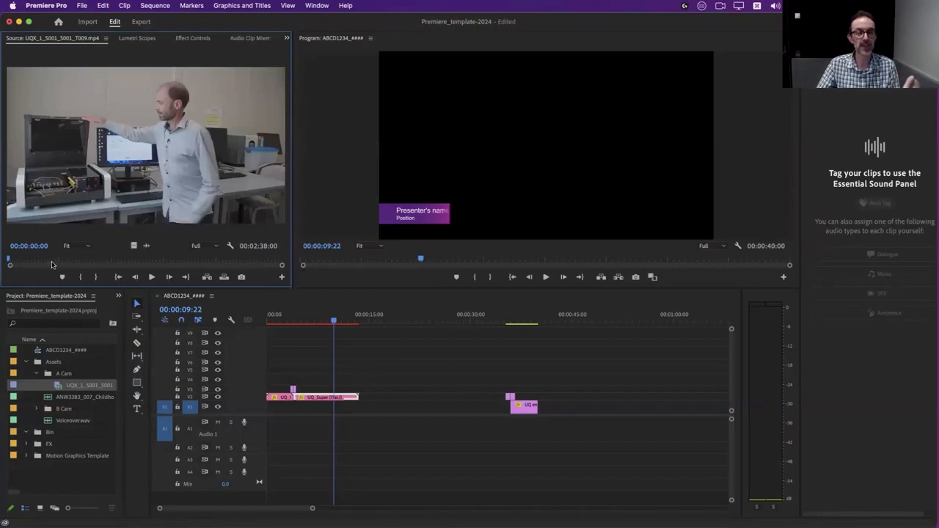
left_click_drag(22, 261, 111, 262)
left_click(152, 277)
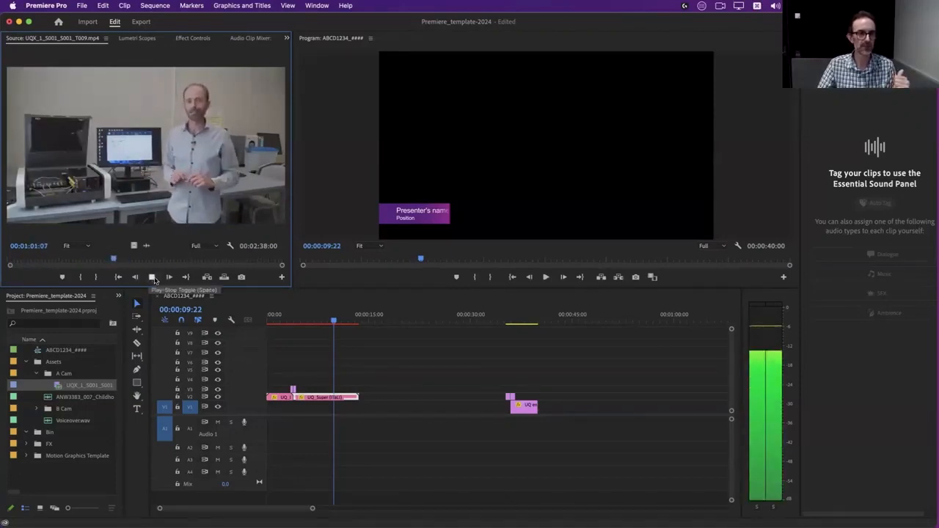
left_click(152, 278)
left_click_drag(115, 259, 23, 276)
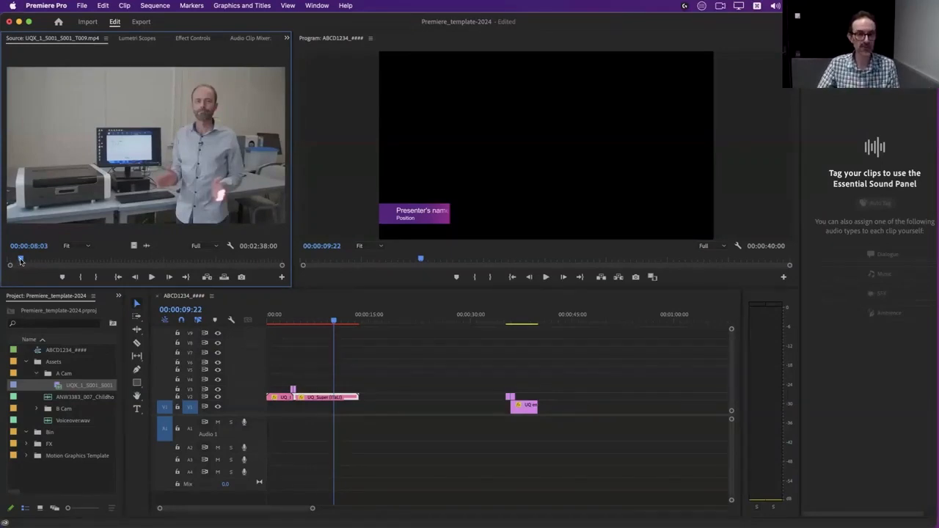
Try placing the A Cam clip on tracks V1 and A1 at about 12 seconds, and undo the placement.
left_click(58, 385)
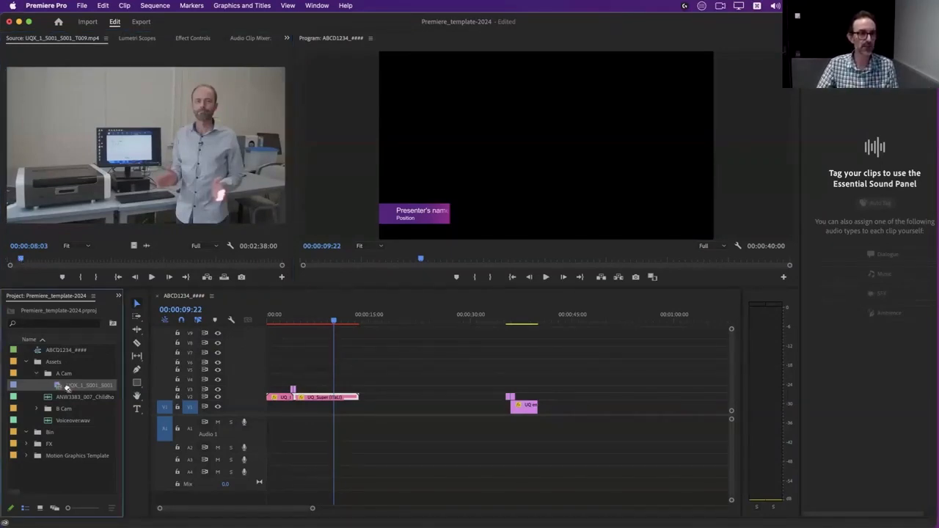
left_click_drag(57, 386, 351, 421)
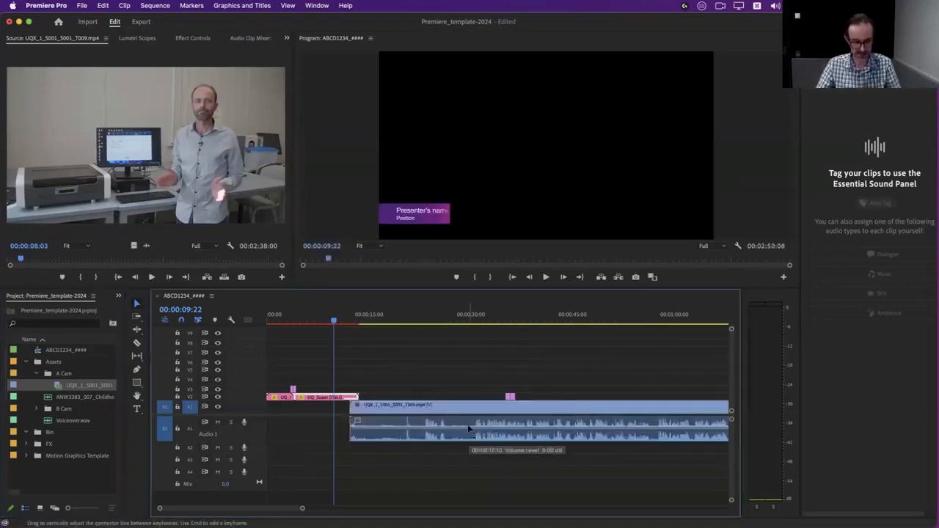
key("super+z")
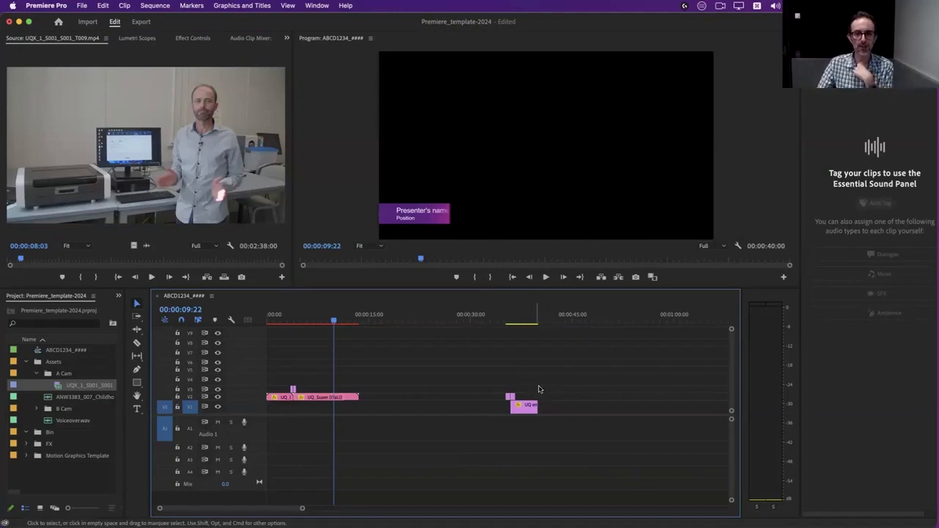
Move the end plate group to tracks V6 and V7, ending at about 48 seconds, and the intro and super group to V4 and V5.
mouse_move(556, 381)
left_mouse_down()
mouse_move(506, 402)
mouse_move(477, 443)
left_mouse_up()
left_click_drag(525, 408, 582, 362)
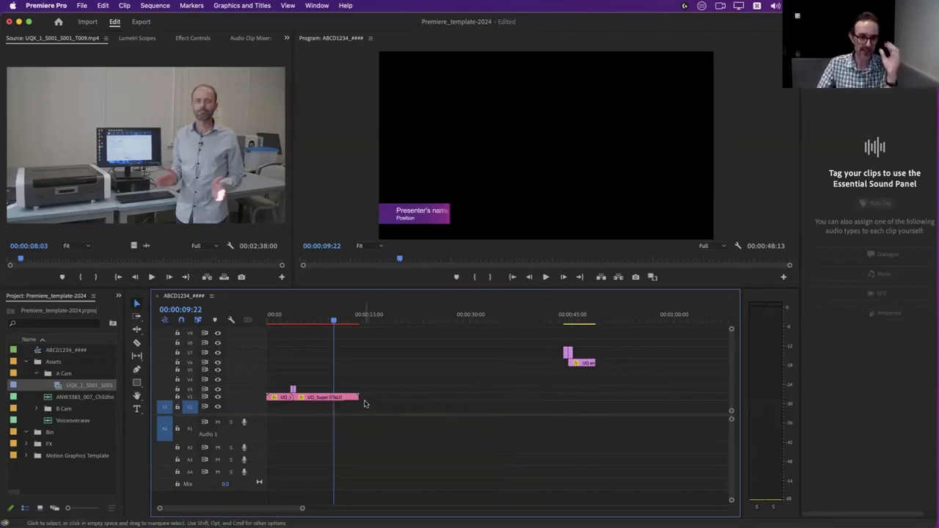
left_click_drag(355, 349, 318, 371)
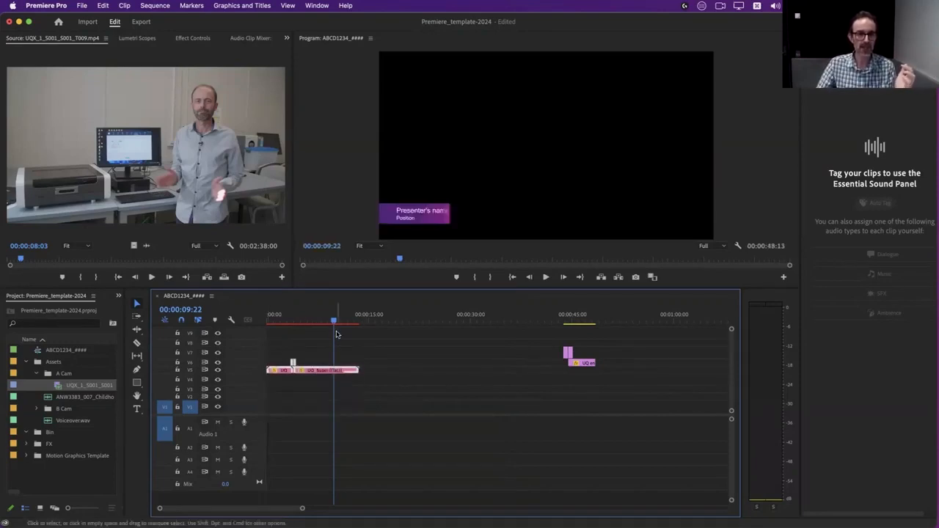
left_click_drag(334, 323, 372, 322)
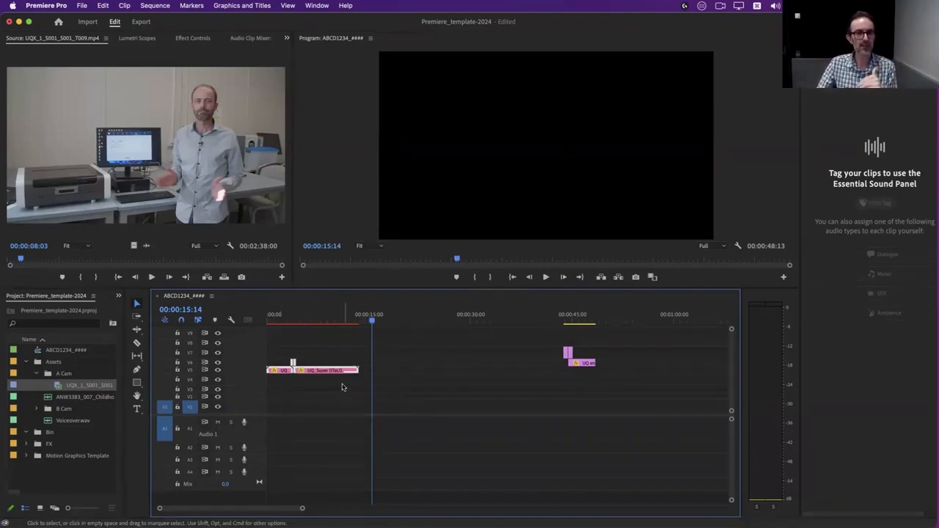
left_click_drag(325, 353, 292, 411)
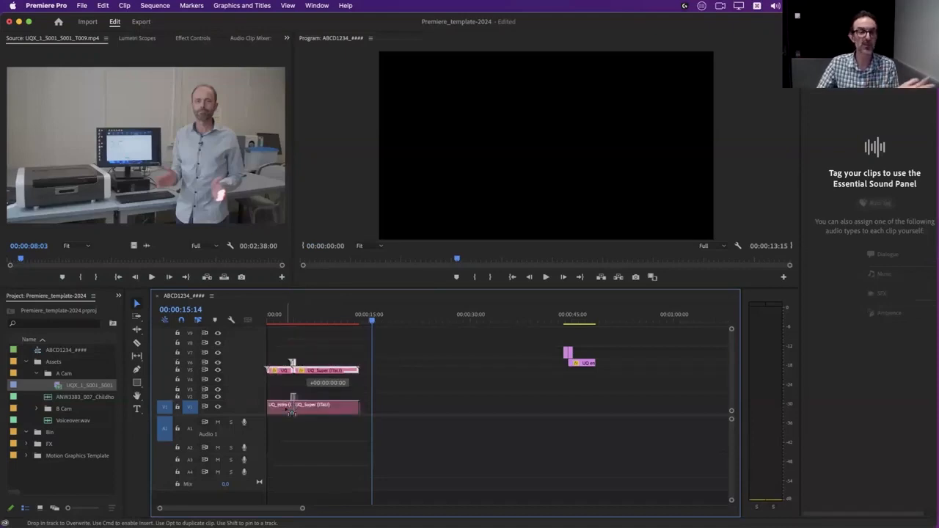
left_click_drag(291, 411, 293, 380)
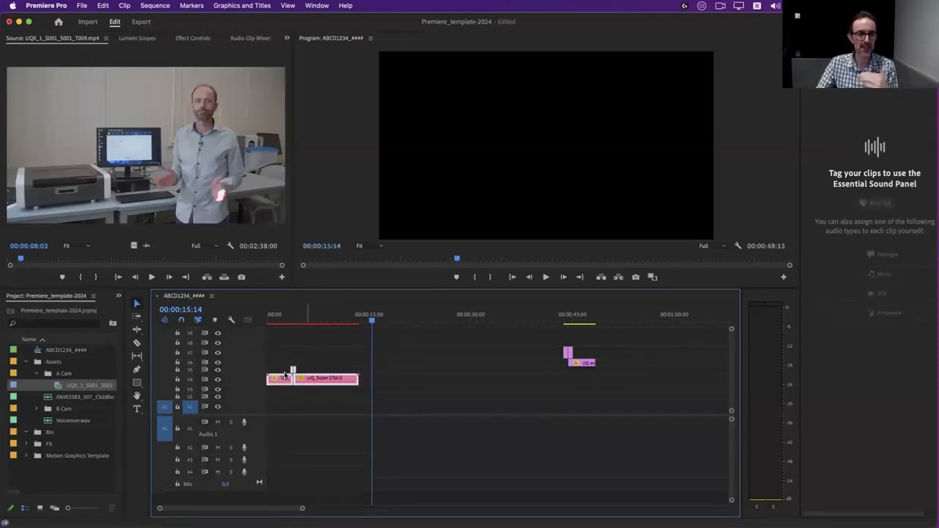
Move the intro and super clips with their transition up to tracks V6 and V7, starting at the beginning of the sequence.
left_click(330, 365)
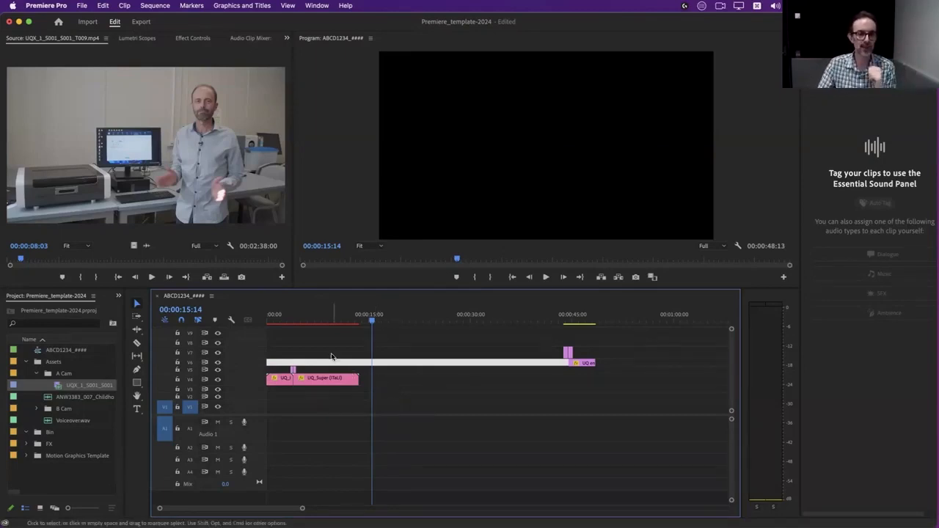
left_click(333, 358)
left_click(308, 378)
mouse_move(316, 379)
left_mouse_down()
mouse_move(312, 333)
mouse_move(312, 378)
mouse_move(313, 352)
mouse_move(313, 363)
left_mouse_up()
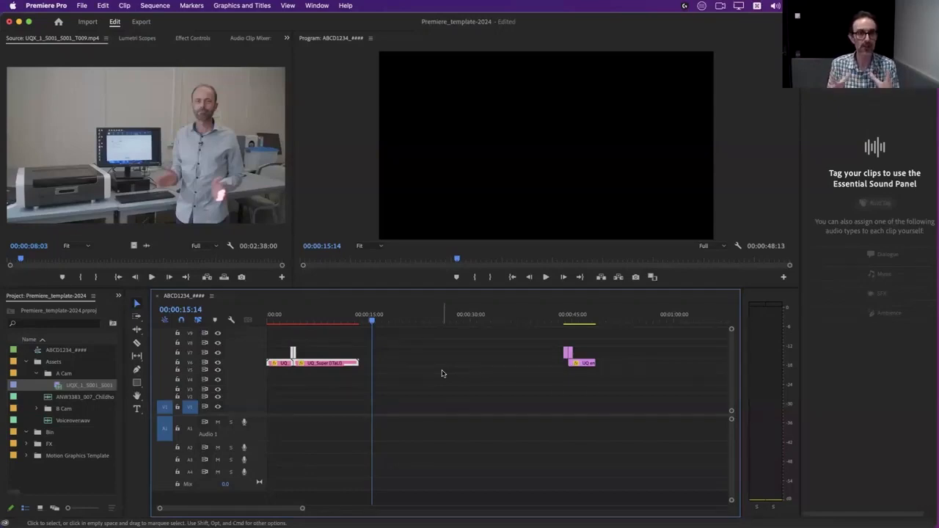
left_click(402, 371)
left_click_drag(365, 336, 279, 382)
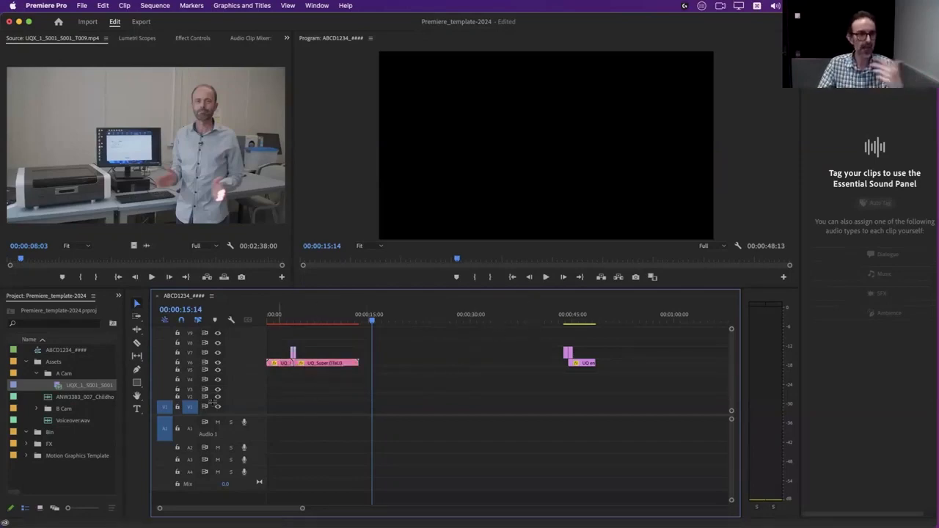
Try placing the whole A Cam clip on tracks V1 and A1 at about 5 seconds, and delete it from the timeline.
left_click(65, 387)
left_click_drag(66, 386, 306, 411)
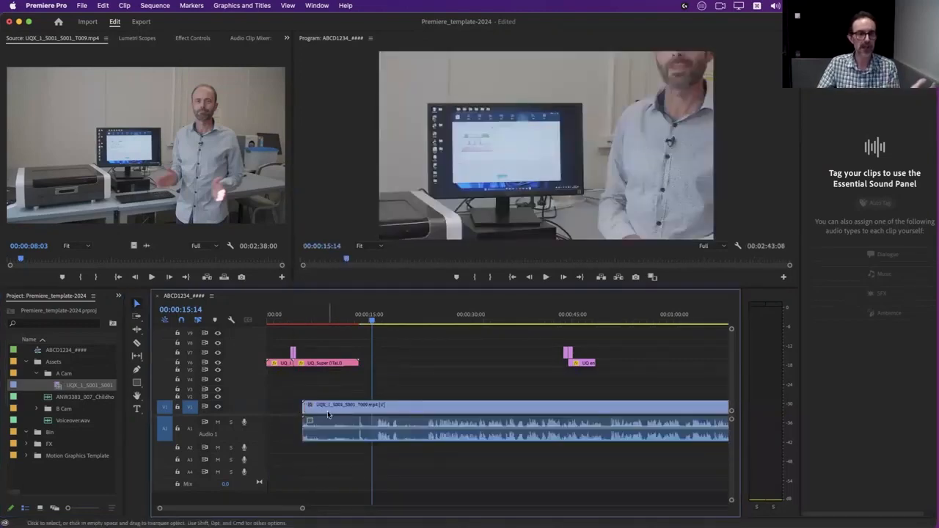
left_click(334, 412)
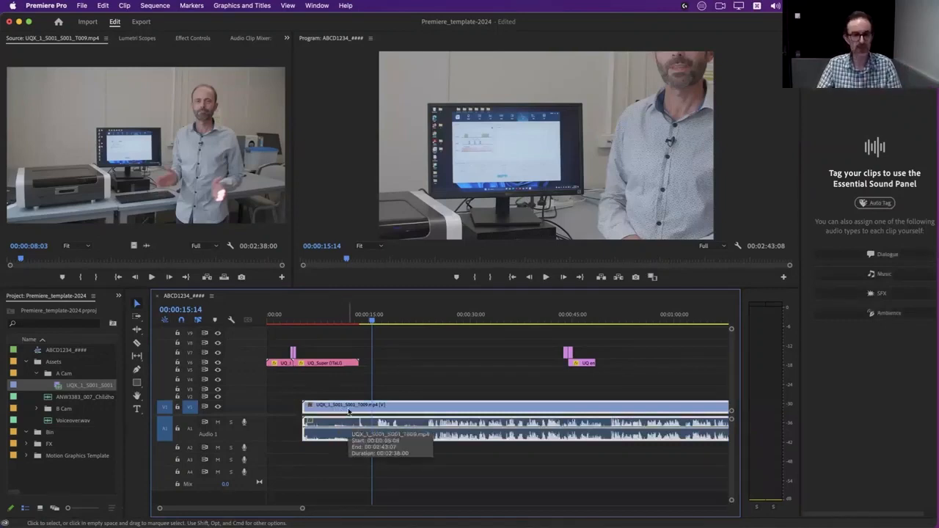
key("Delete")
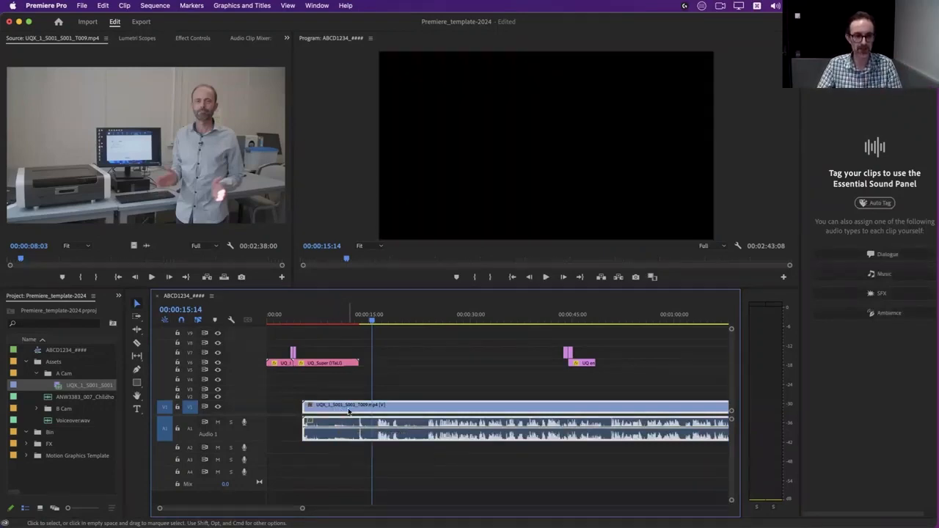
Mark the A Cam clip in the Source Monitor with an in point at 00:00:09:21 and an out point at 00:02:31:21.
left_click(59, 389)
left_click_drag(26, 263, 270, 265)
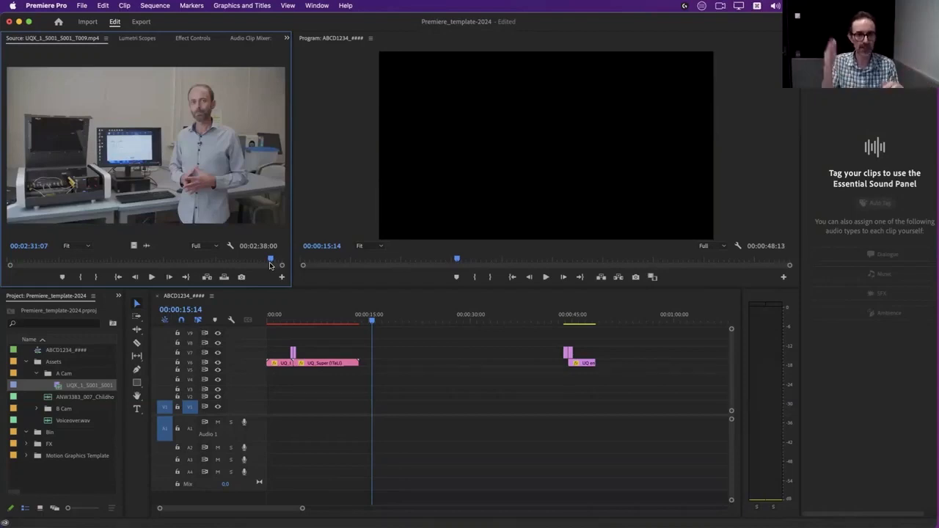
left_click_drag(270, 262, 24, 261)
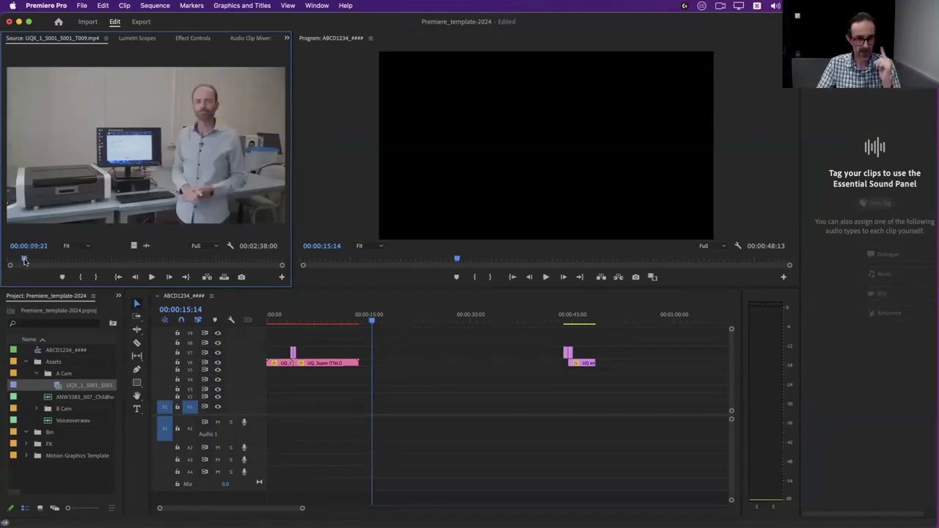
key("i")
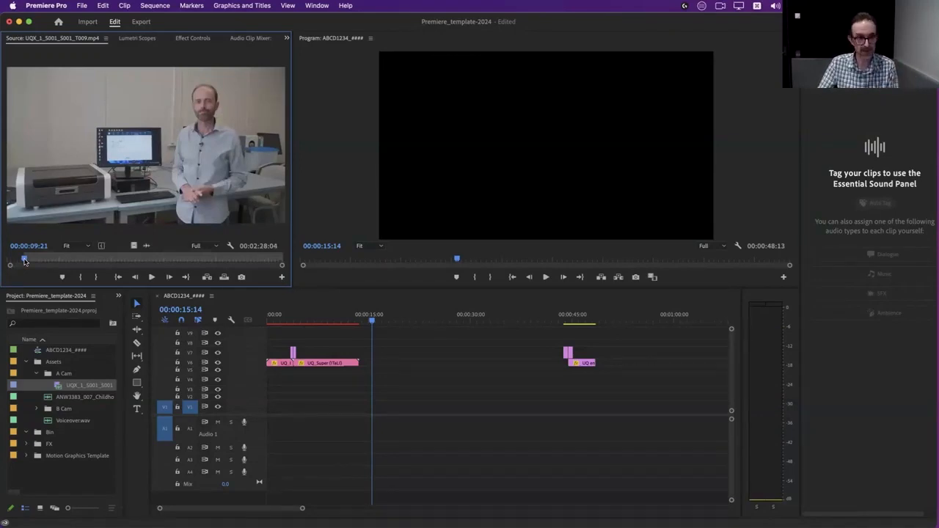
left_click_drag(24, 260, 270, 269)
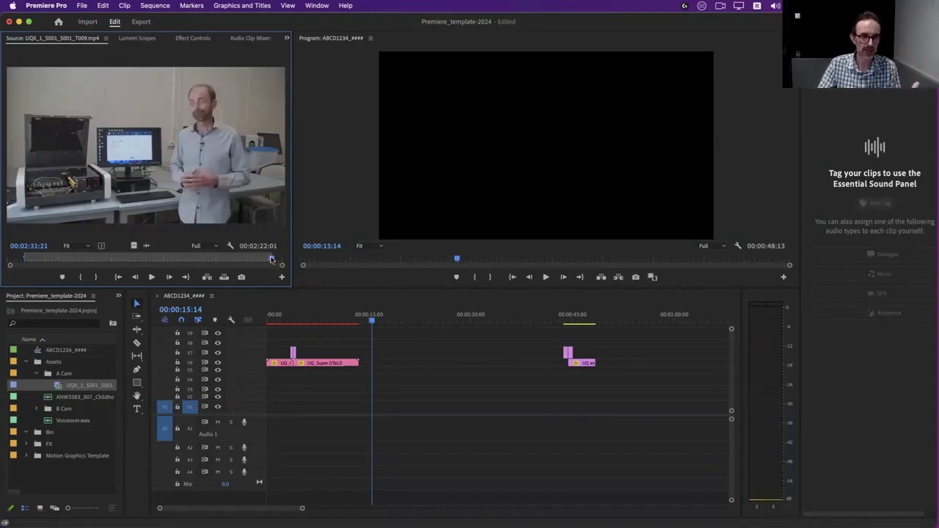
left_click_drag(271, 260, 269, 261)
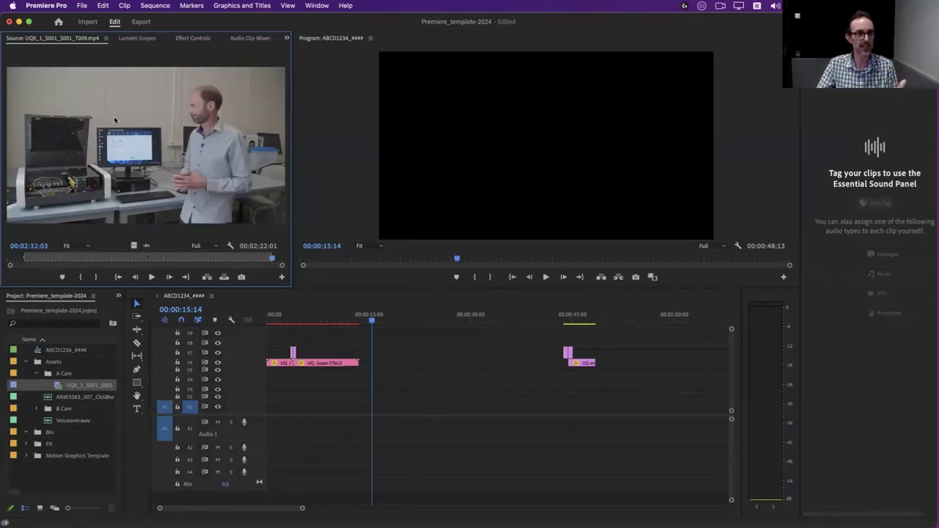
Place the marked A Cam section on tracks V1 and A1 where the intro meets the super, and scrub through the transition.
left_click_drag(228, 193, 300, 412)
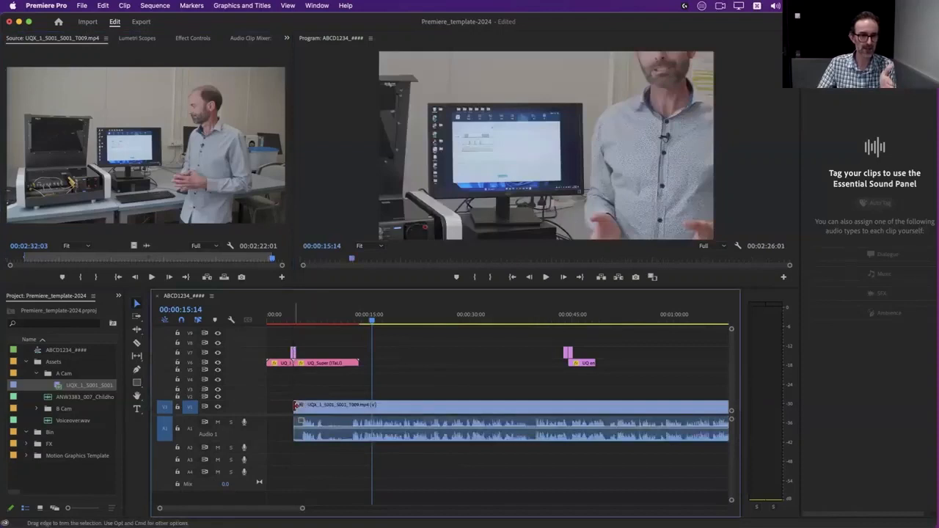
left_click(283, 320)
mouse_move(283, 321)
left_mouse_down()
mouse_move(268, 320)
mouse_move(280, 322)
left_mouse_up()
key("space")
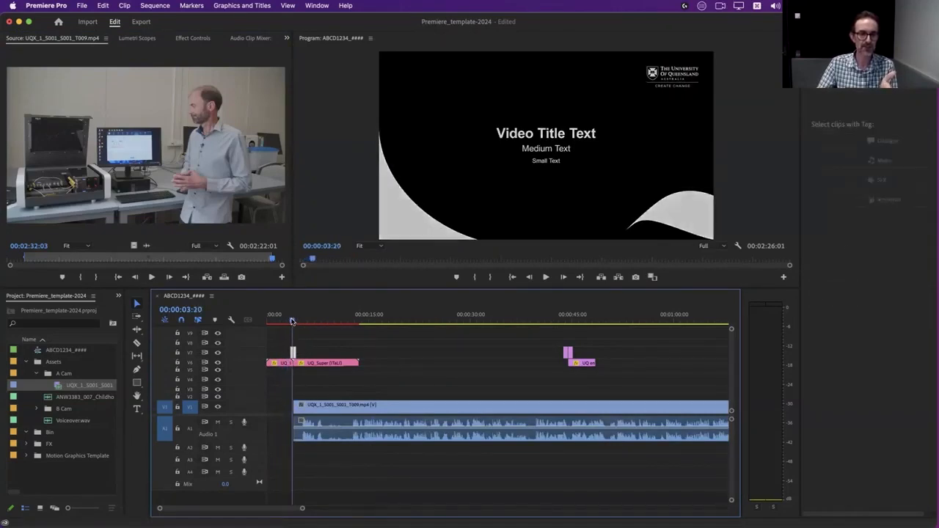
left_click_drag(293, 321, 297, 322)
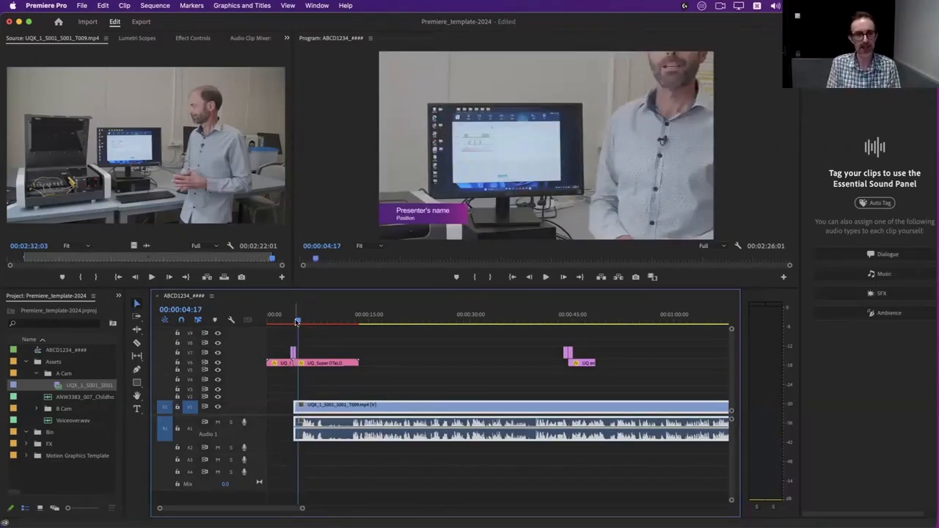
mouse_move(295, 322)
left_mouse_down()
mouse_move(346, 323)
mouse_move(314, 324)
left_mouse_up()
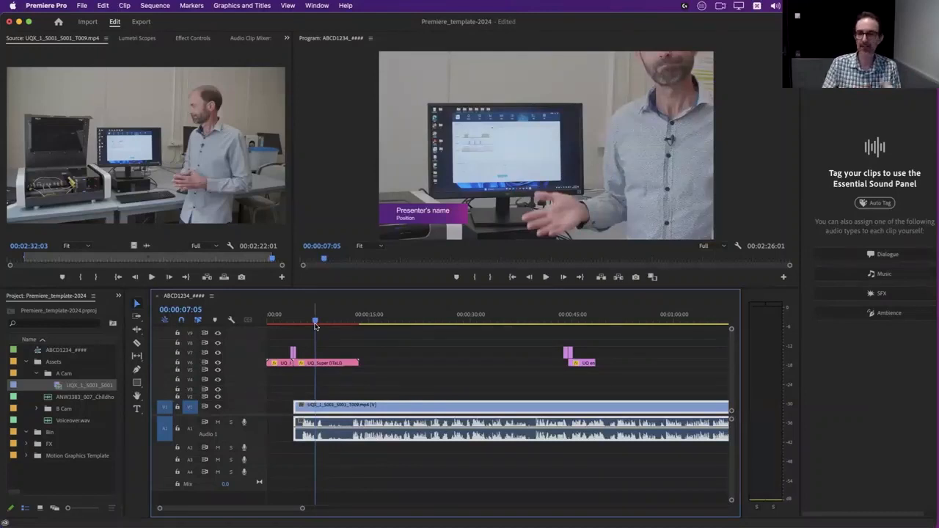
Try sliding the A Cam clip along V1 and A1, and return it to the start of the super.
left_click_drag(347, 410, 545, 408)
left_click_drag(670, 411, 471, 416)
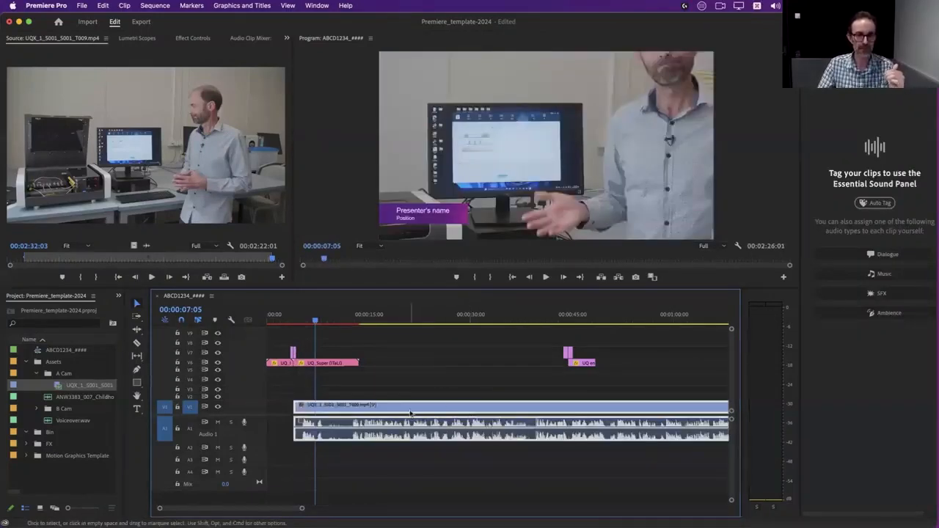
left_click(407, 394)
left_click(370, 413)
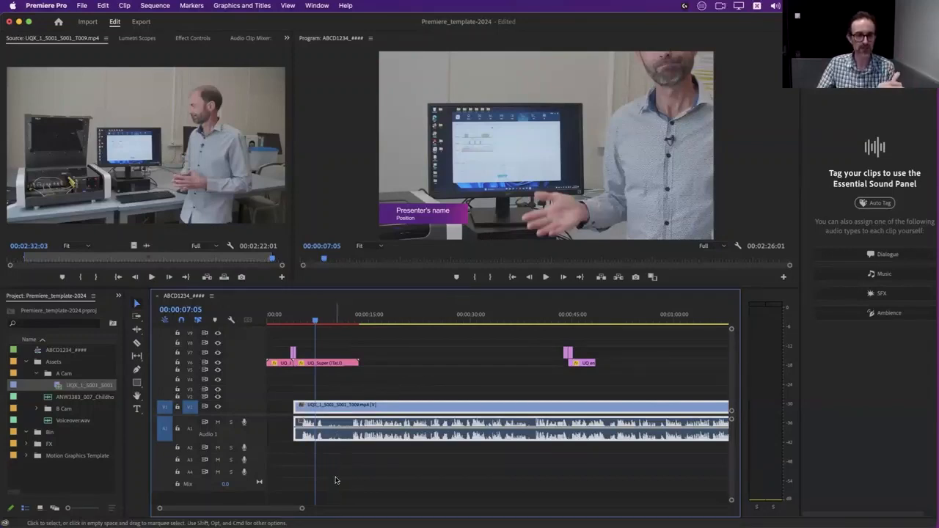
left_click(351, 455)
left_click(400, 414)
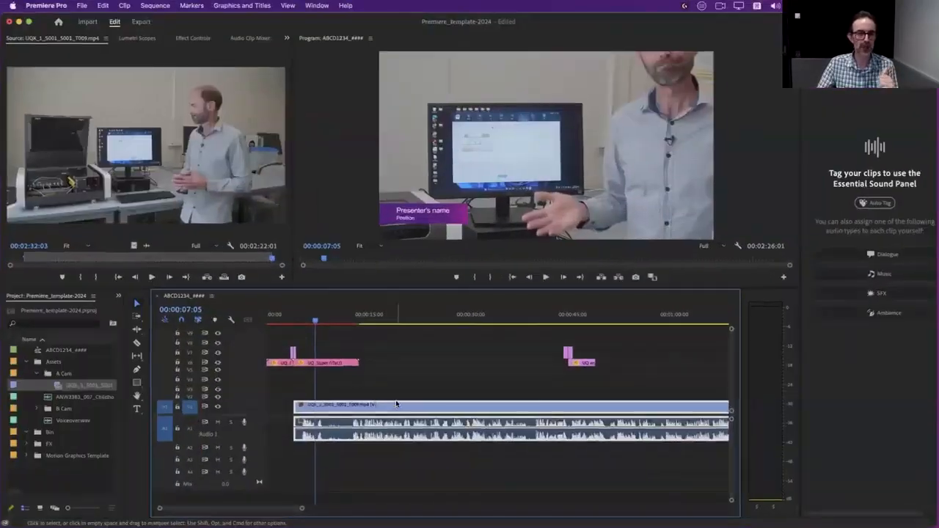
mouse_move(407, 414)
left_mouse_down()
mouse_move(513, 415)
mouse_move(401, 411)
left_mouse_up()
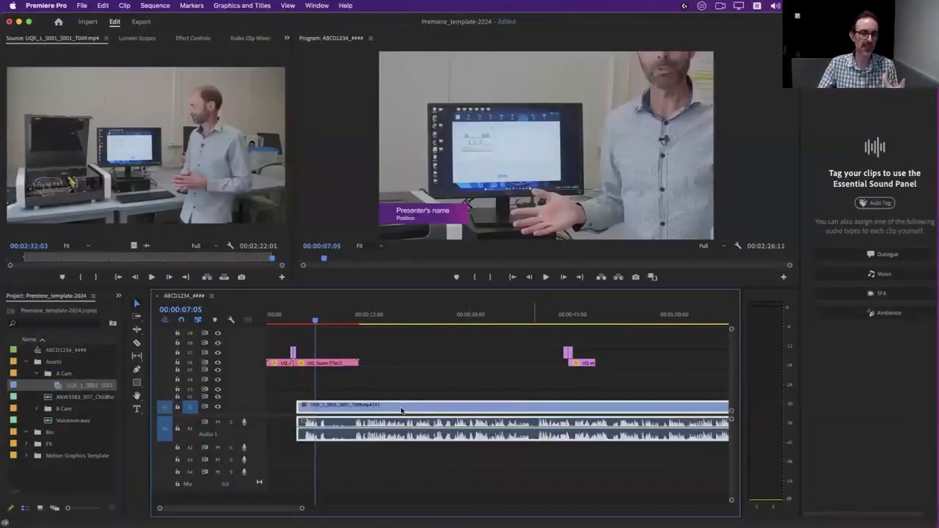
left_click_drag(367, 322, 409, 341)
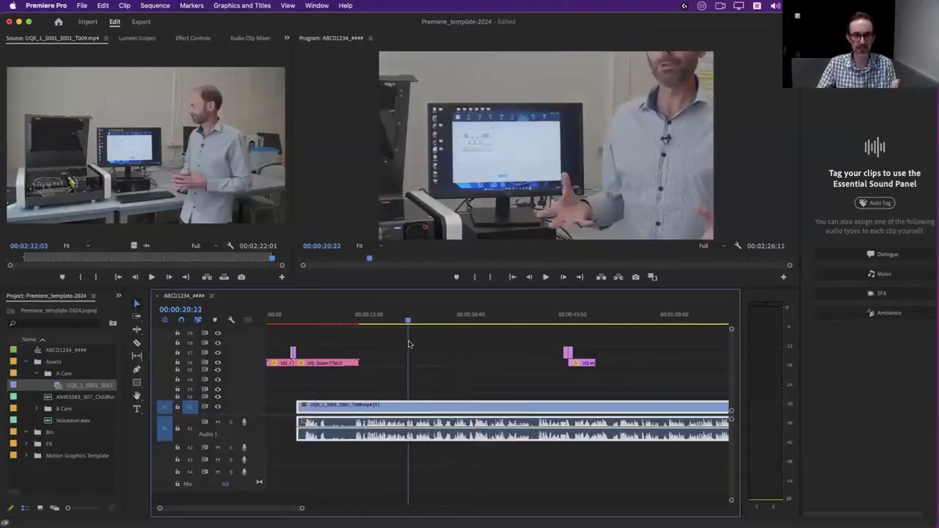
left_click_drag(414, 405, 420, 410)
left_click_drag(337, 411, 311, 415)
Play the sequence from the end of the intro to check how the A Cam clip and super come in.
left_click(293, 317)
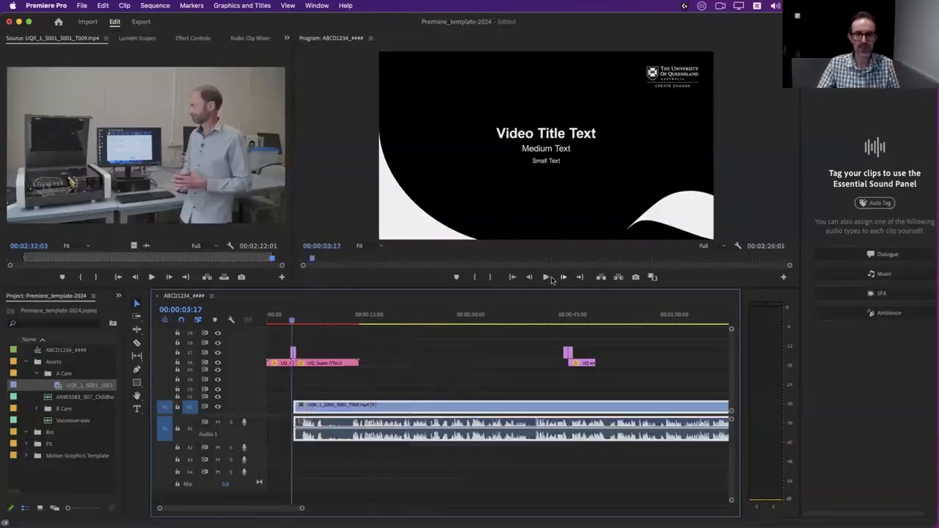
left_click(546, 277)
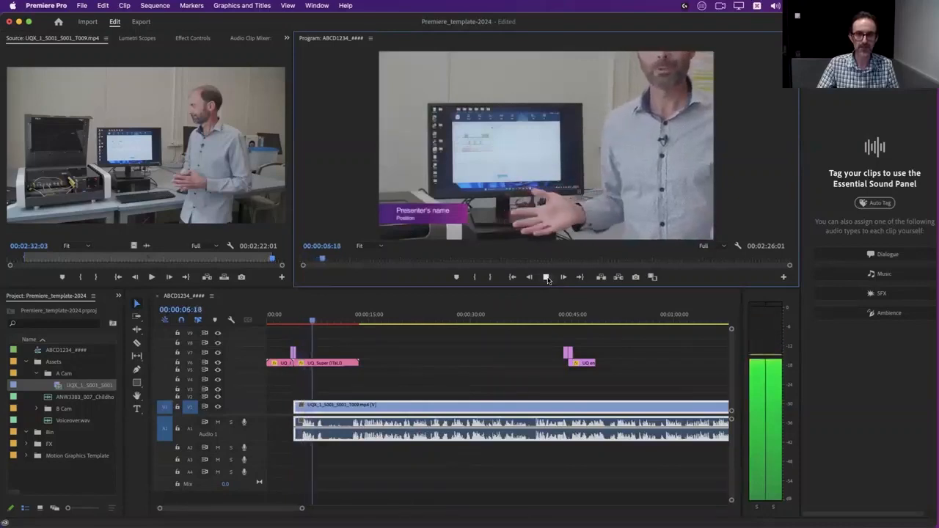
key("space")
left_click(314, 404)
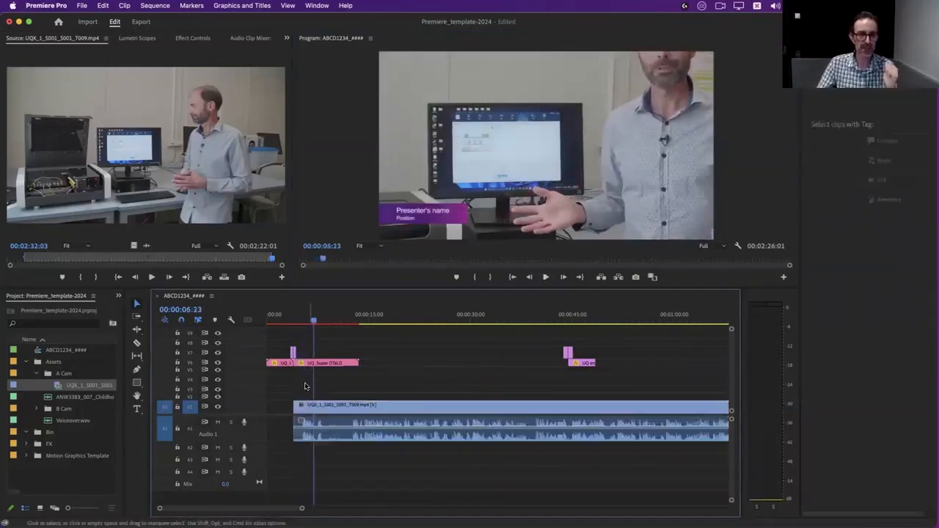
left_click(295, 322)
key("space")
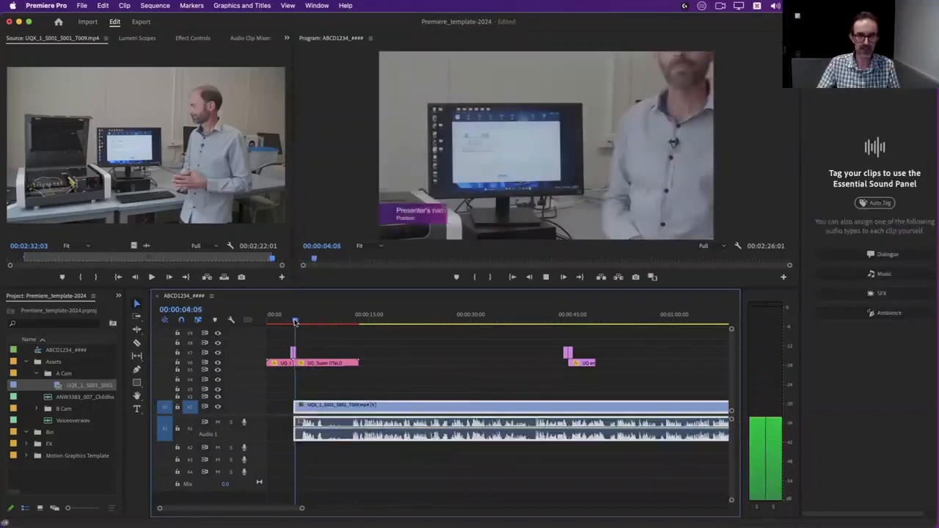
key("space")
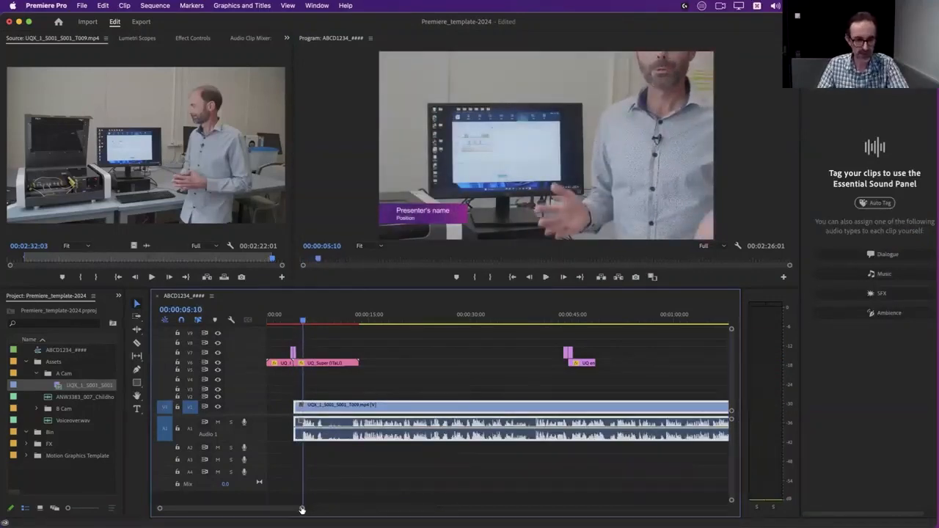
Trim the A Cam clip's start to 00:00:04:19, slide it back to the start of the super, and play the transition.
mouse_move(301, 510)
left_mouse_down()
mouse_move(271, 509)
mouse_move(295, 510)
mouse_move(287, 509)
left_mouse_up()
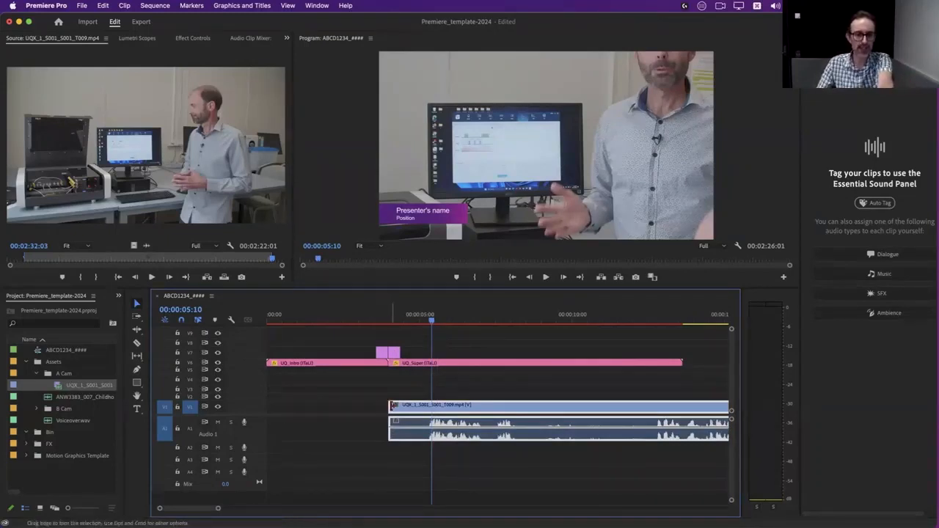
left_click_drag(430, 319, 411, 321)
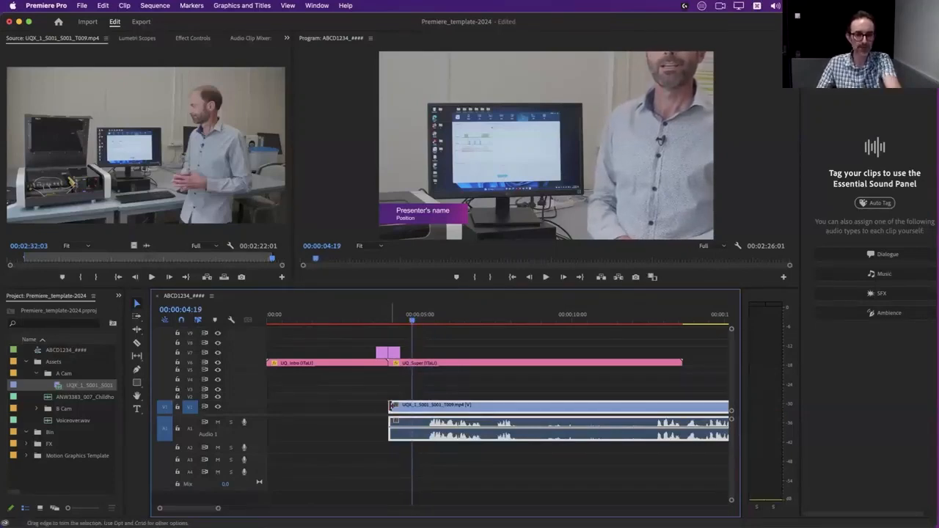
left_click_drag(390, 406, 413, 406)
mouse_move(412, 322)
left_mouse_down()
mouse_move(389, 323)
mouse_move(426, 327)
left_mouse_up()
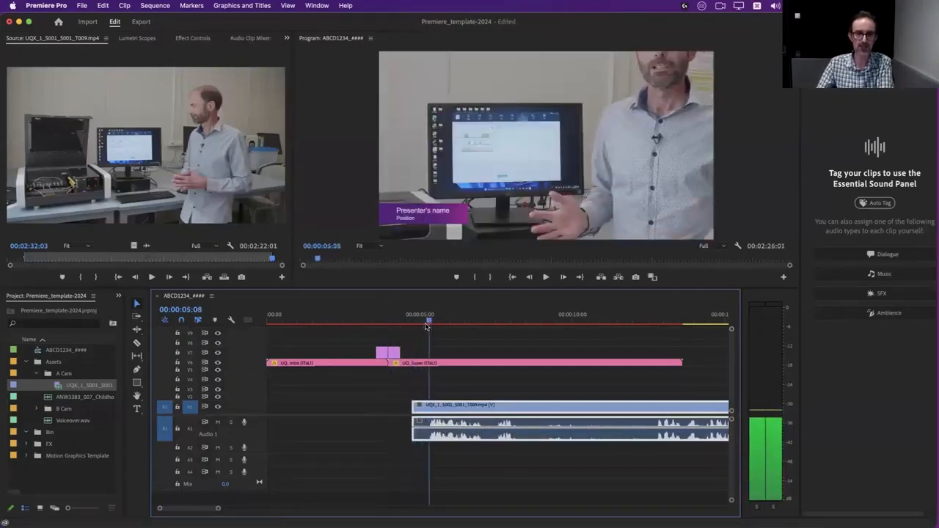
key("Up")
left_click_drag(458, 410, 436, 412)
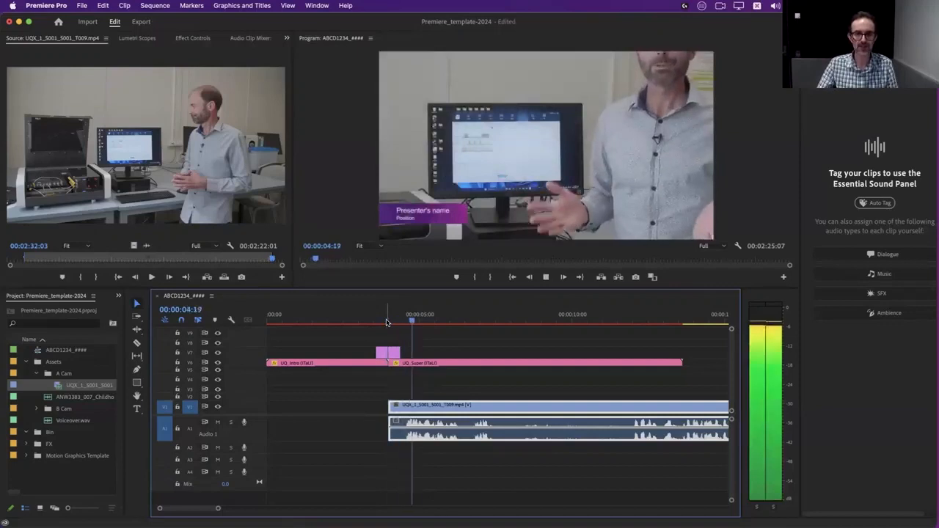
key("space")
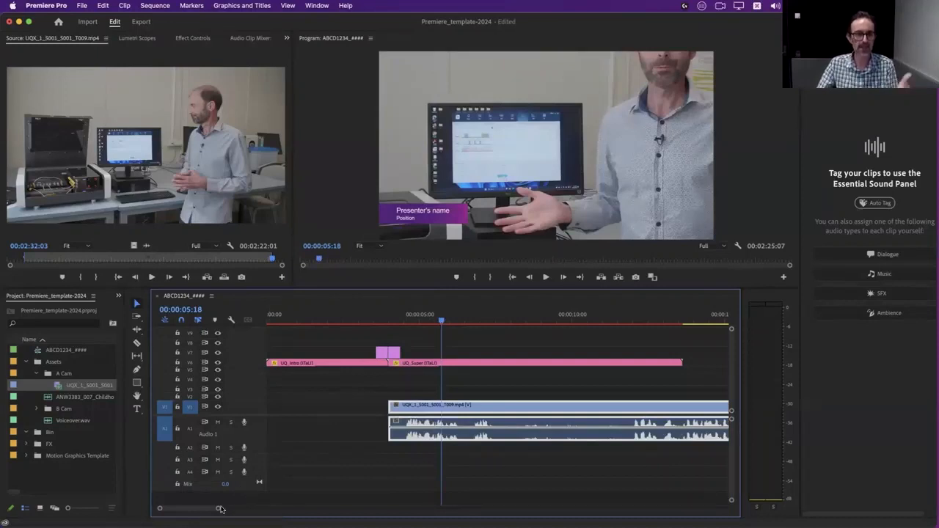
Trim the end of the A Cam clip to 00:02:09:02, just after the presenter's last words, and play the ending.
left_click_drag(219, 509, 262, 509)
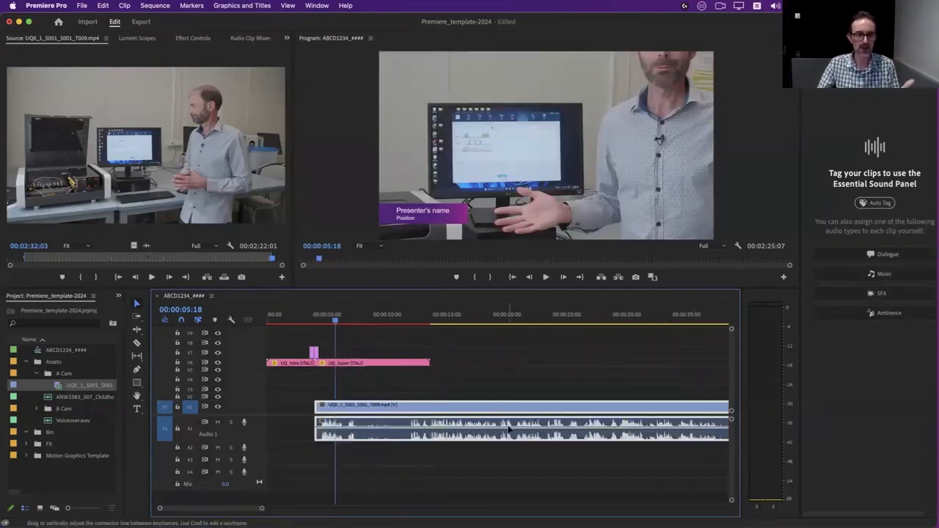
scroll(507, 426, "right", 10)
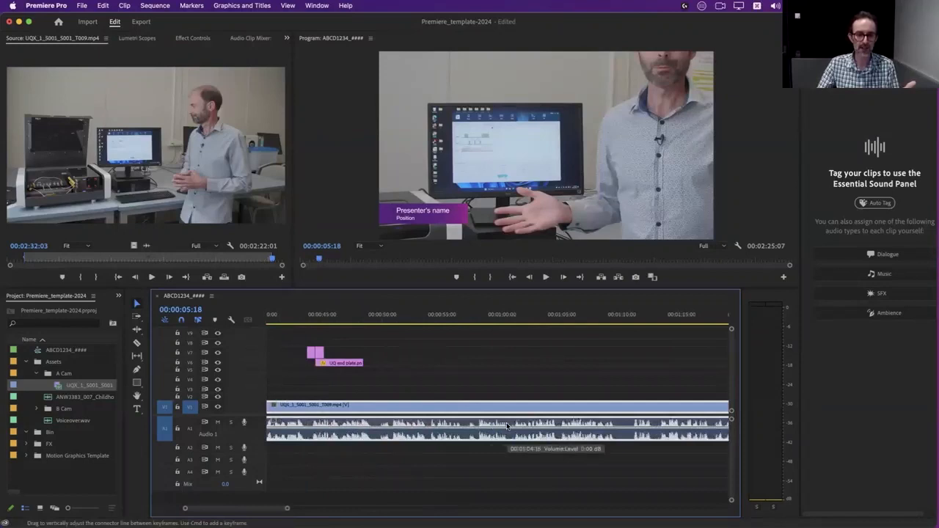
left_click_drag(231, 510, 268, 510)
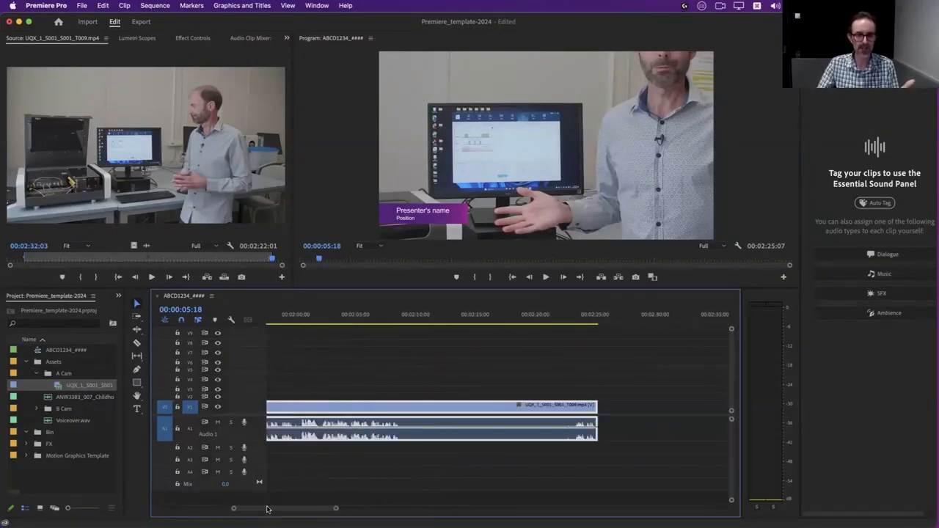
left_click_drag(403, 317, 330, 367)
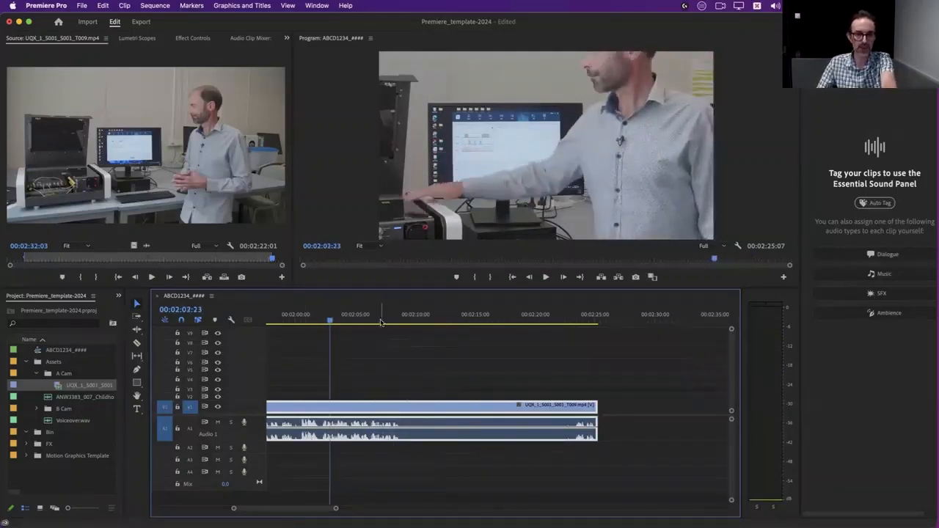
left_click(402, 323)
left_click_drag(403, 321, 404, 322)
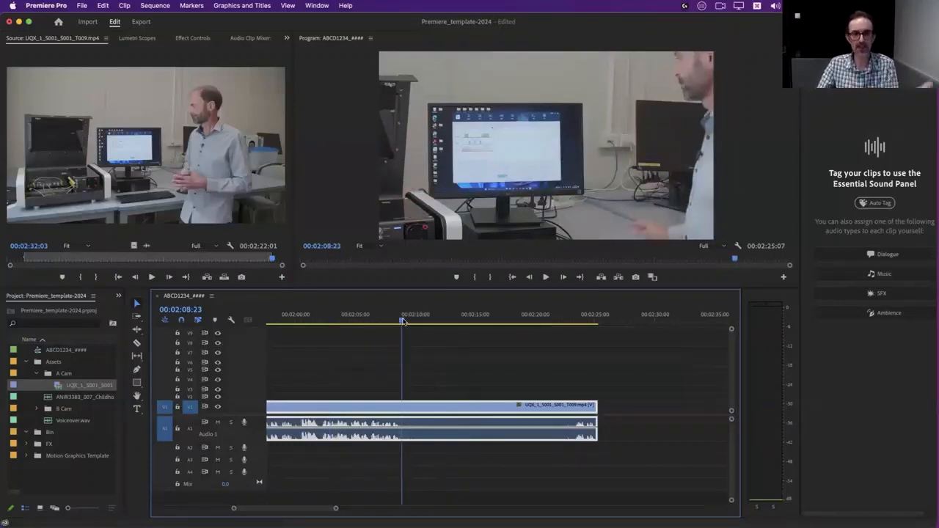
left_click_drag(402, 321, 404, 321)
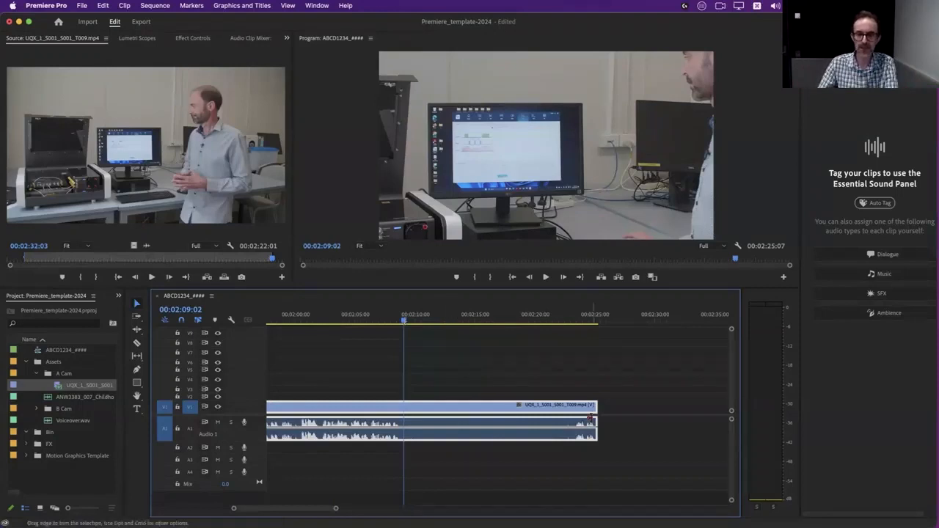
left_click_drag(566, 405, 403, 406)
mouse_move(405, 323)
left_mouse_down()
mouse_move(367, 323)
mouse_move(407, 325)
mouse_move(392, 322)
left_mouse_up()
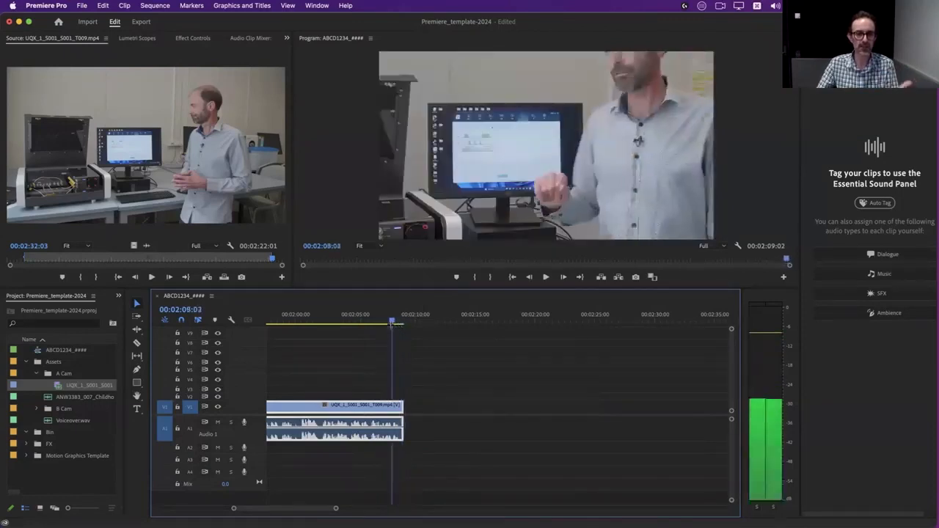
Move the UQ end plate and its transition past the end of the A Cam clip, to about 00:02:27.
left_click_drag(336, 509, 403, 509)
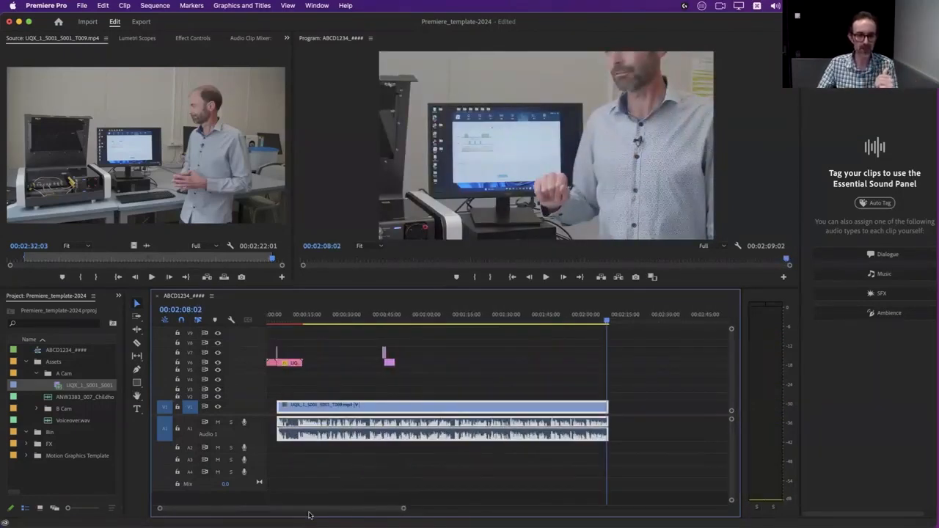
left_click_drag(412, 323, 289, 318)
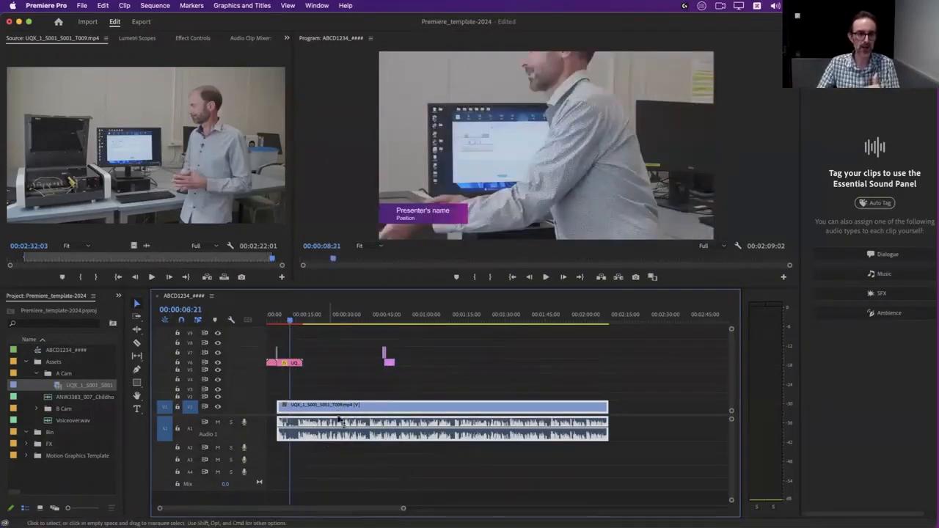
left_click(391, 316)
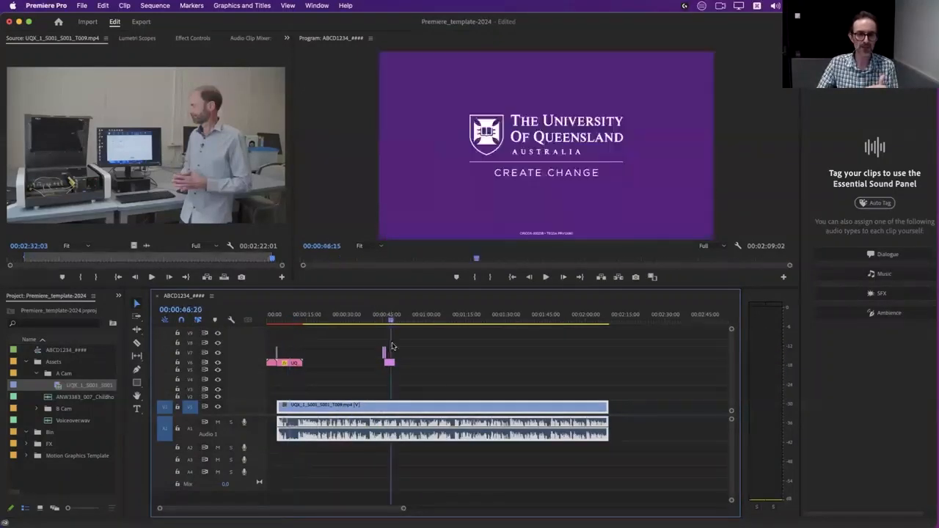
left_click_drag(397, 332, 363, 378)
left_click(369, 407)
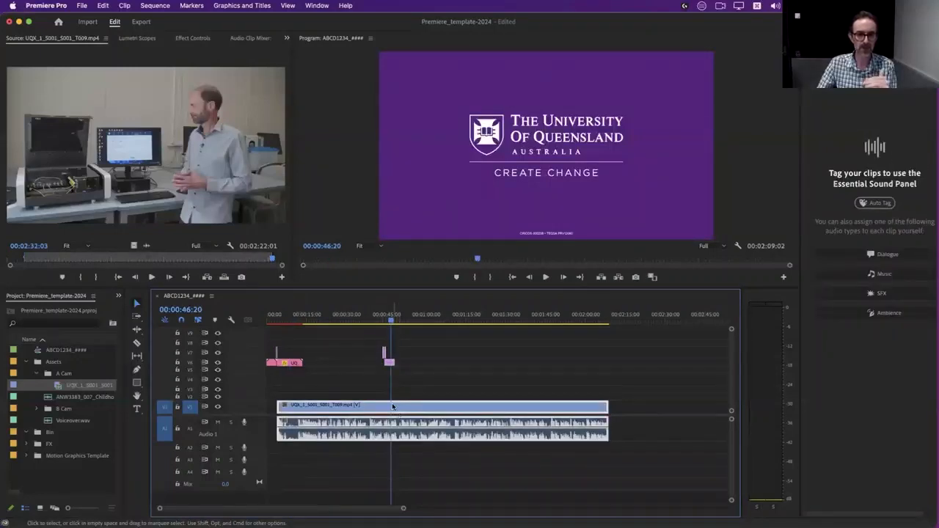
left_click_drag(405, 337, 659, 365)
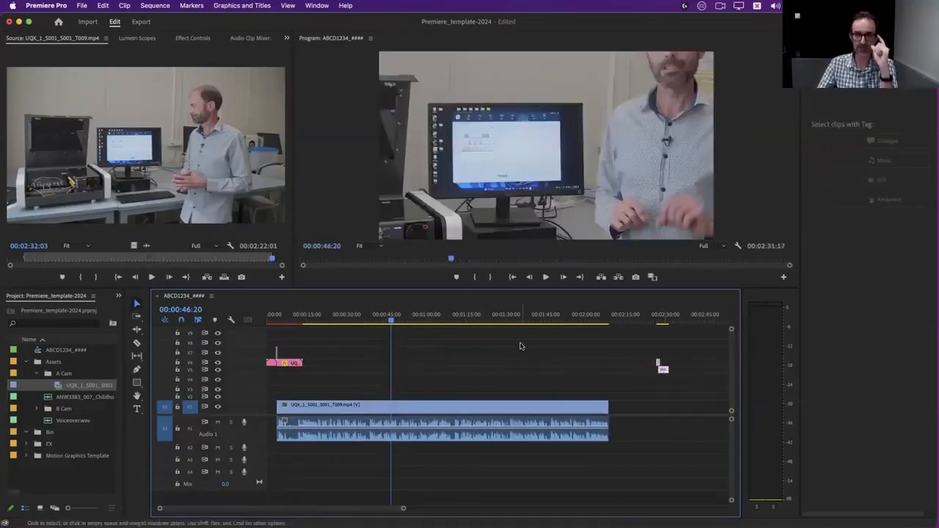
Open the first clip in the B Cam bin, UQX_1_S001_S001_T010.mp4, and skim it alongside the A Cam footage.
left_click_drag(391, 320, 338, 329)
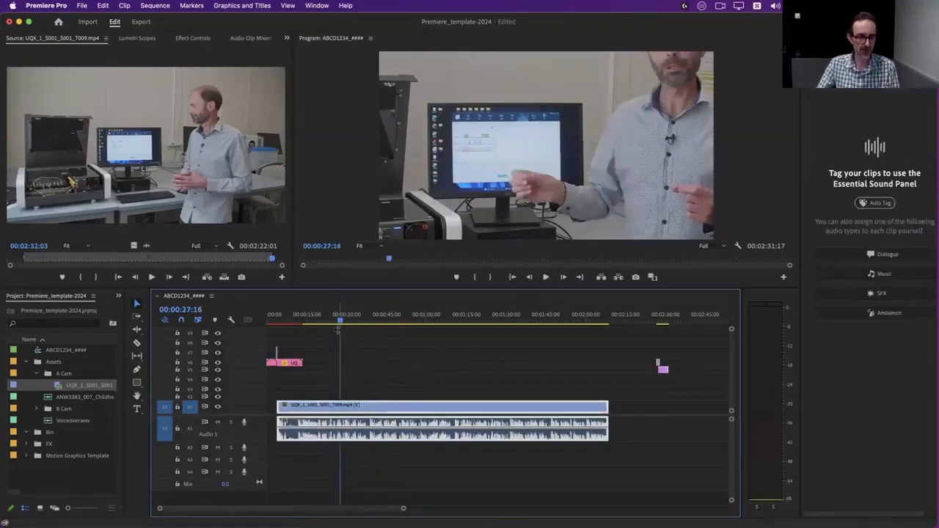
left_click(36, 409)
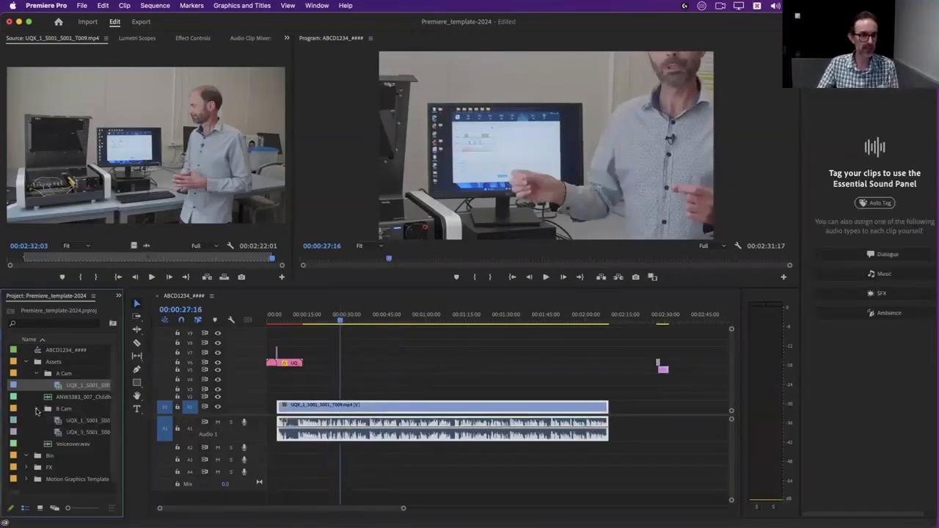
double_click(58, 422)
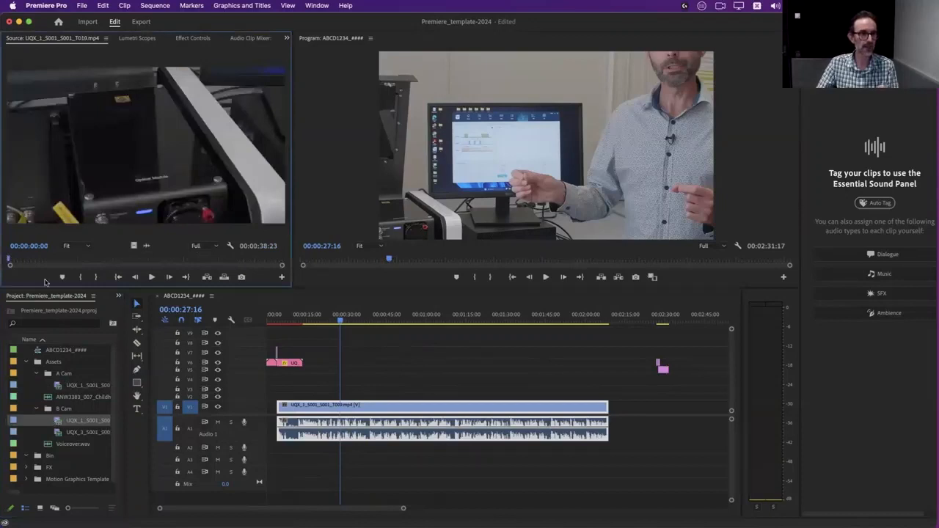
left_click_drag(22, 259, 161, 258)
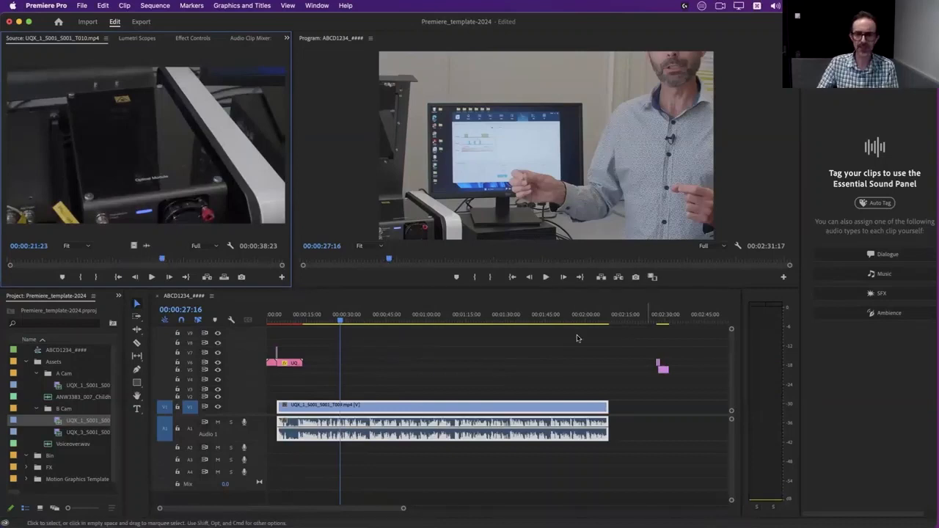
left_click_drag(583, 320, 608, 323)
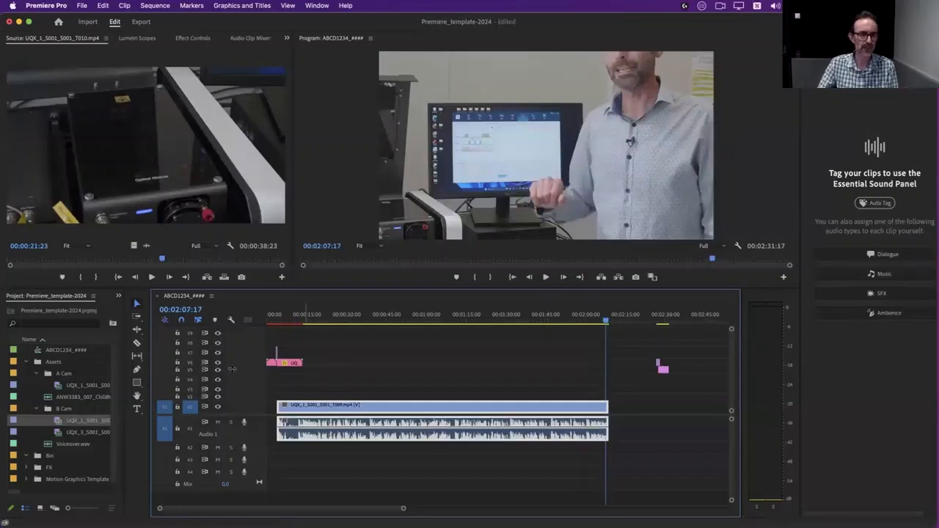
Open the B Cam clip UQX_3_S001_S001_T007.mp4 and scrub it to 00:01:21:00 to compare its view with the A Cam shot.
double_click(58, 433)
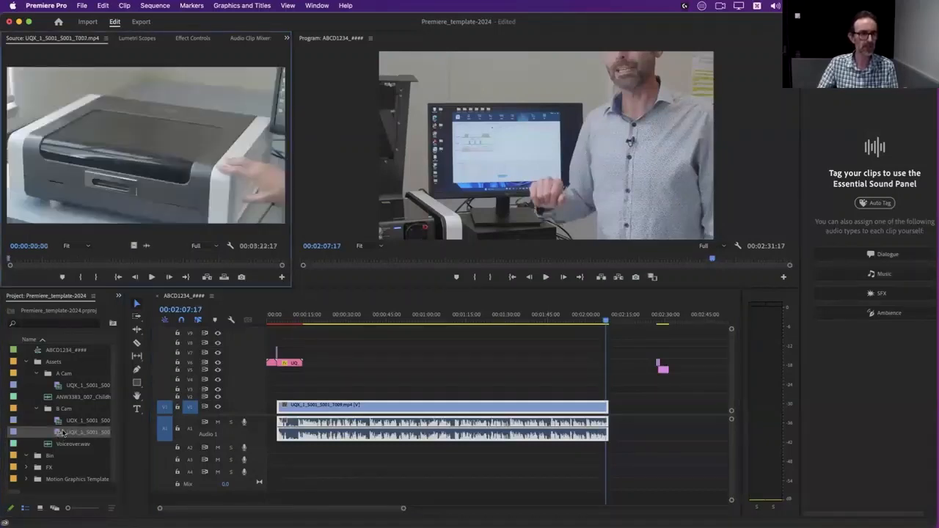
left_click_drag(31, 258, 122, 266)
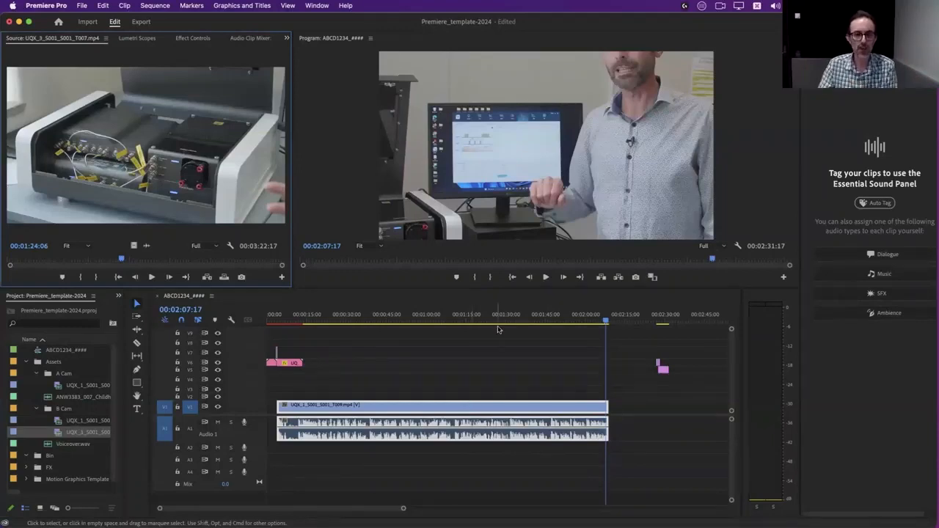
left_click_drag(503, 316, 425, 326)
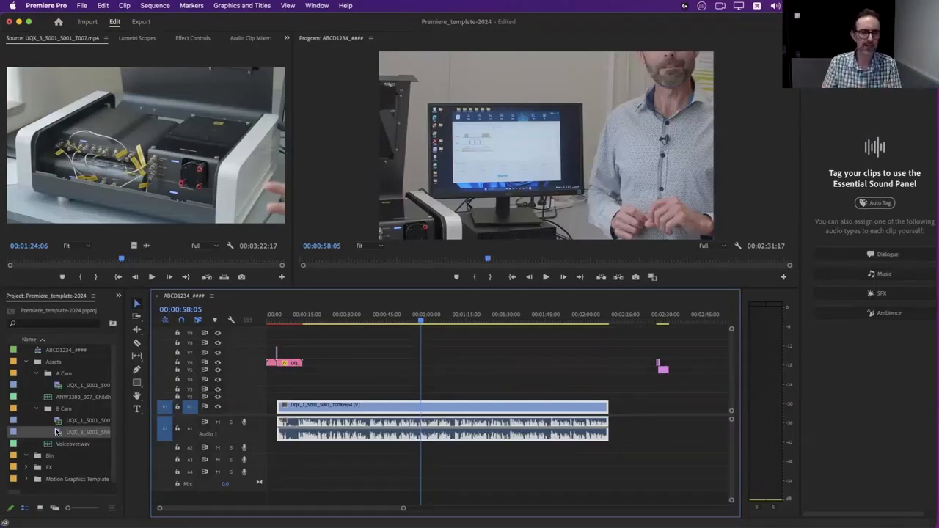
mouse_move(118, 262)
left_mouse_down()
mouse_move(9, 261)
mouse_move(279, 265)
mouse_move(10, 264)
mouse_move(116, 259)
left_mouse_up()
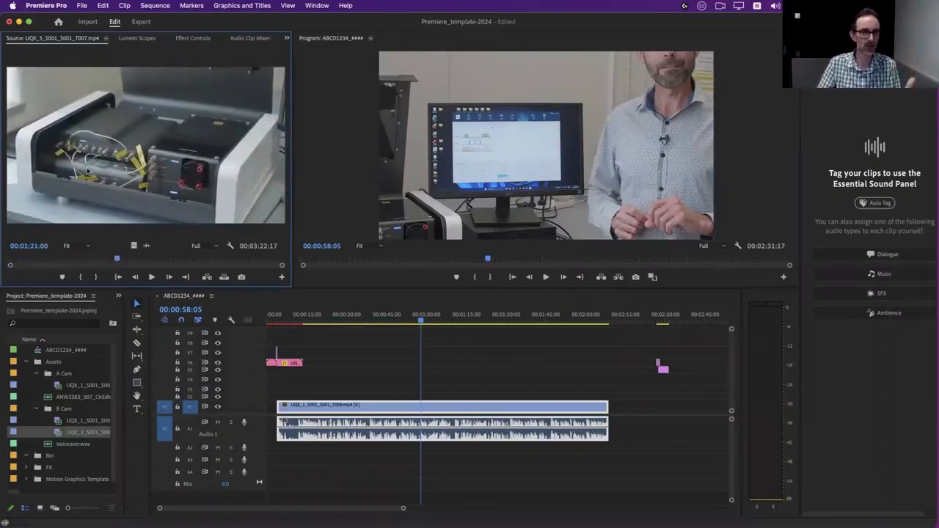
Try placing the B Cam clip directly onto the A Cam clip on V1 and A1, check the overwrite, and undo it.
left_click_drag(200, 237, 349, 408)
mouse_move(375, 318)
left_mouse_down()
mouse_move(346, 319)
mouse_move(377, 320)
left_mouse_up()
key("super+z")
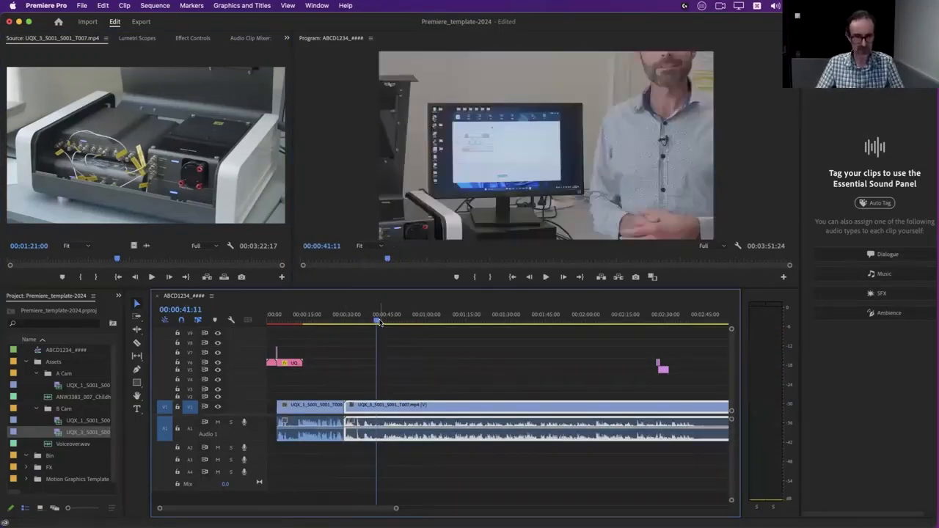
Place the B Cam clip on tracks V2 and A2 above the A Cam clip, starting at 00:00:28:23, and play the overlap.
left_click_drag(265, 310, 348, 398)
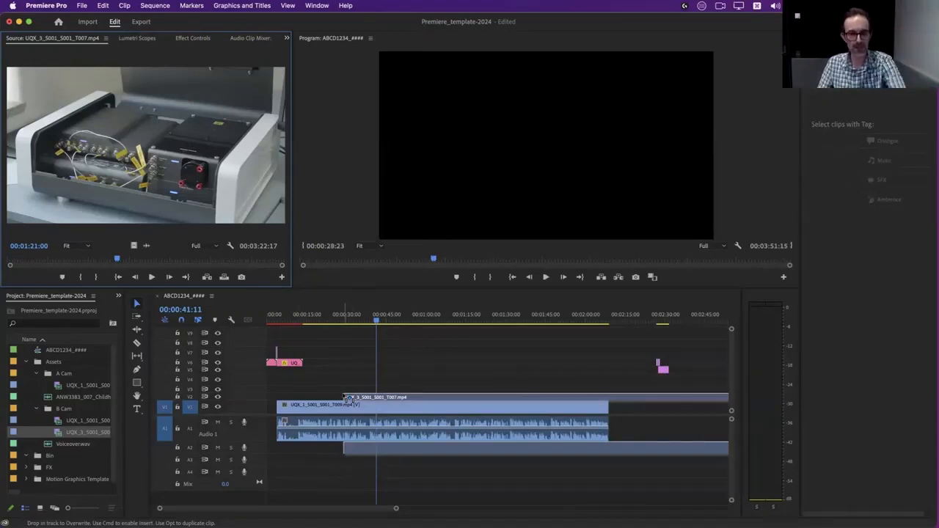
left_click_drag(348, 398, 348, 398)
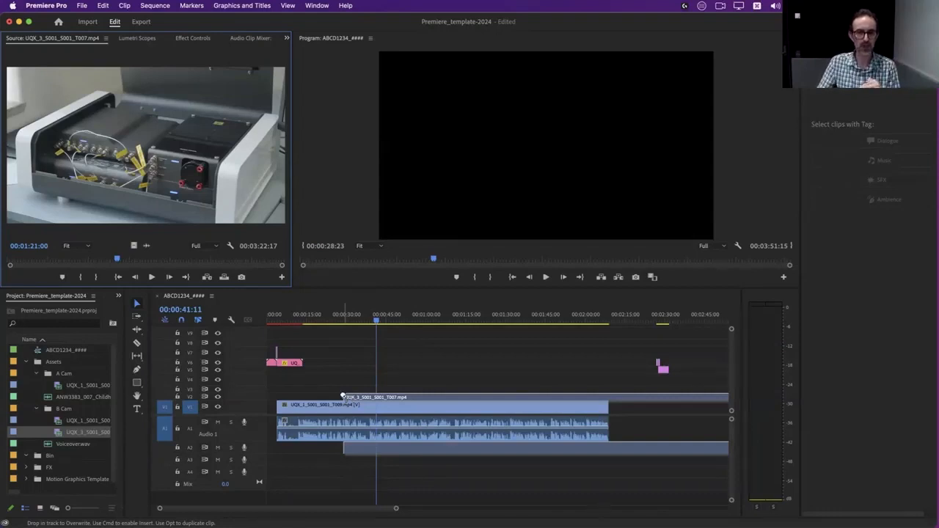
key("space")
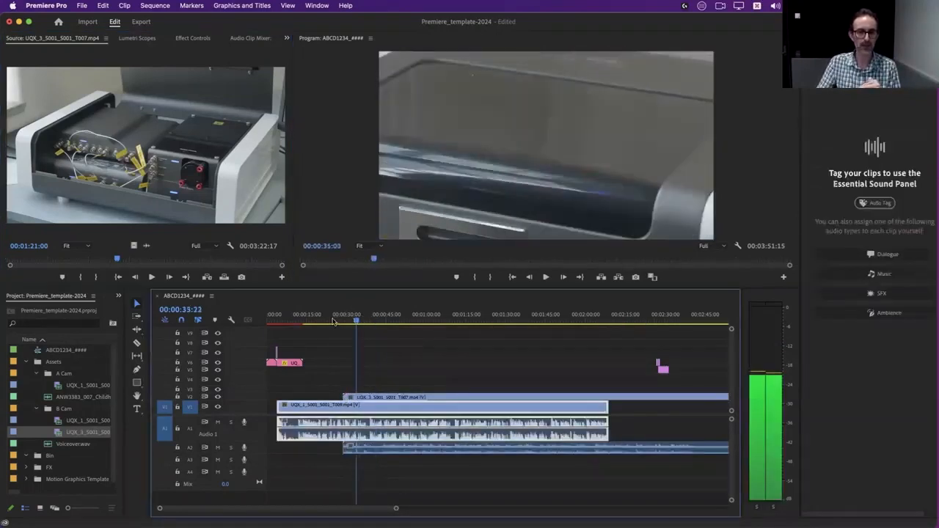
left_click_drag(338, 335, 368, 338)
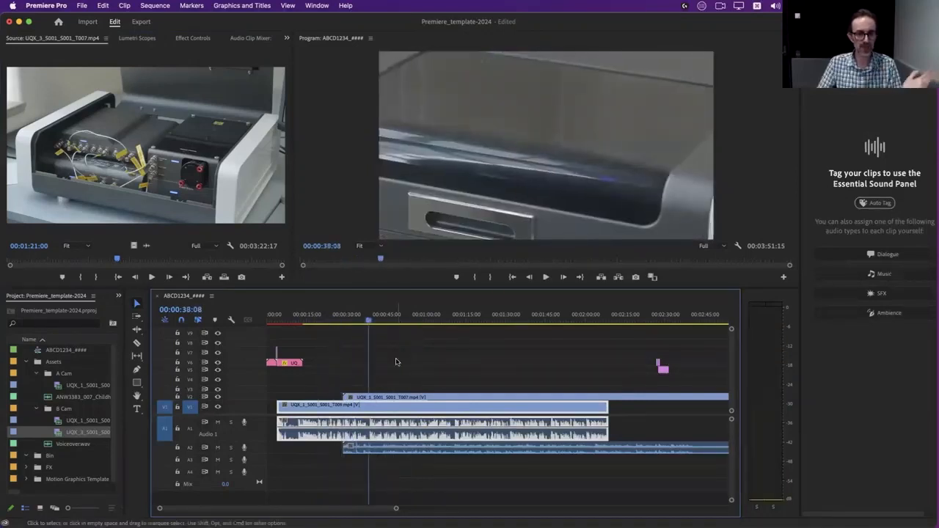
key("XF86AudioRaiseVolume")
key("space")
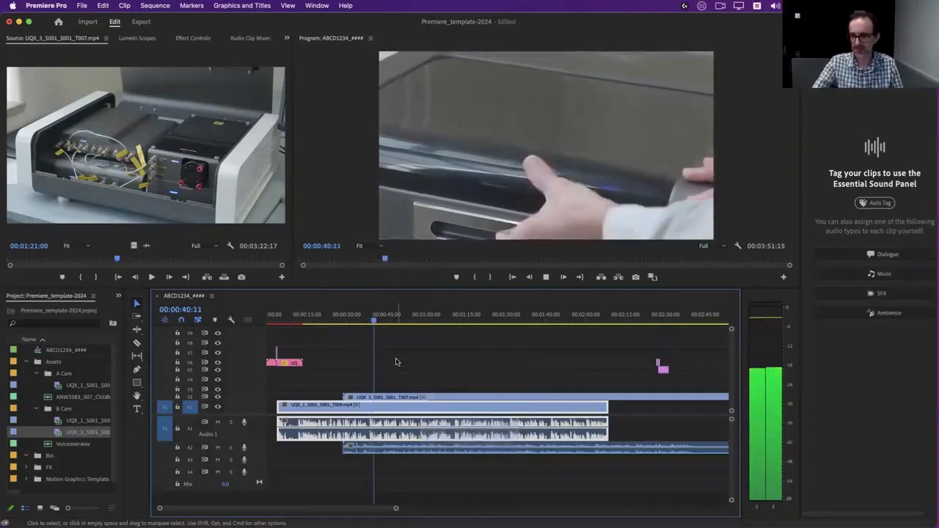
key("space")
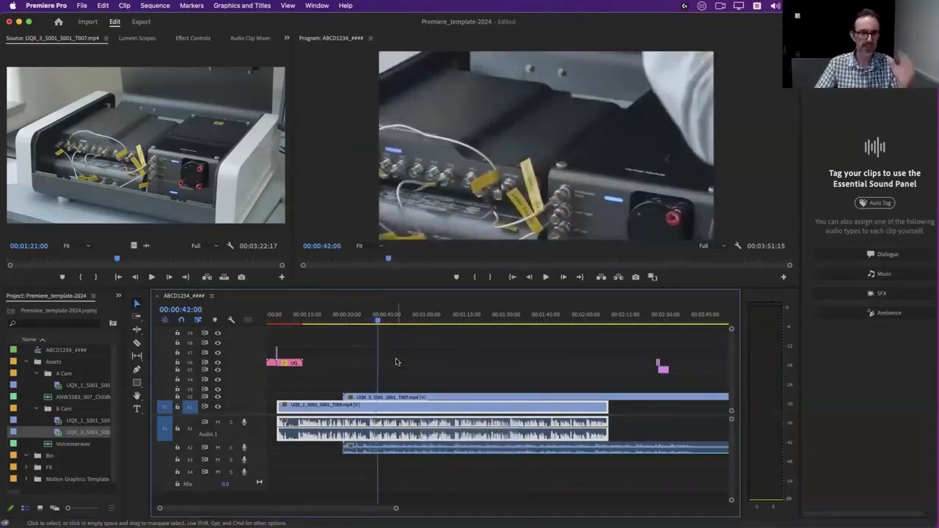
Select the A Cam and B Cam clips together in the timeline and open the Synchronize settings for them.
left_click(413, 396)
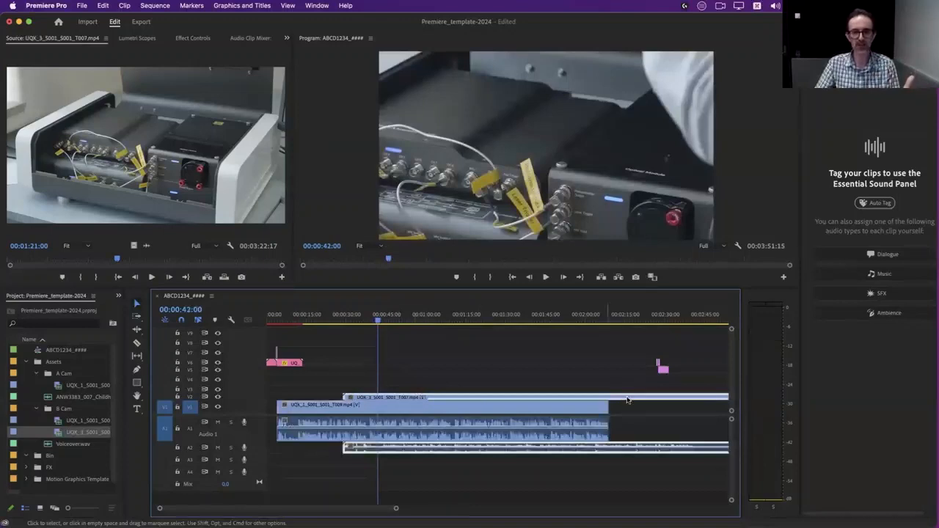
left_click(472, 409)
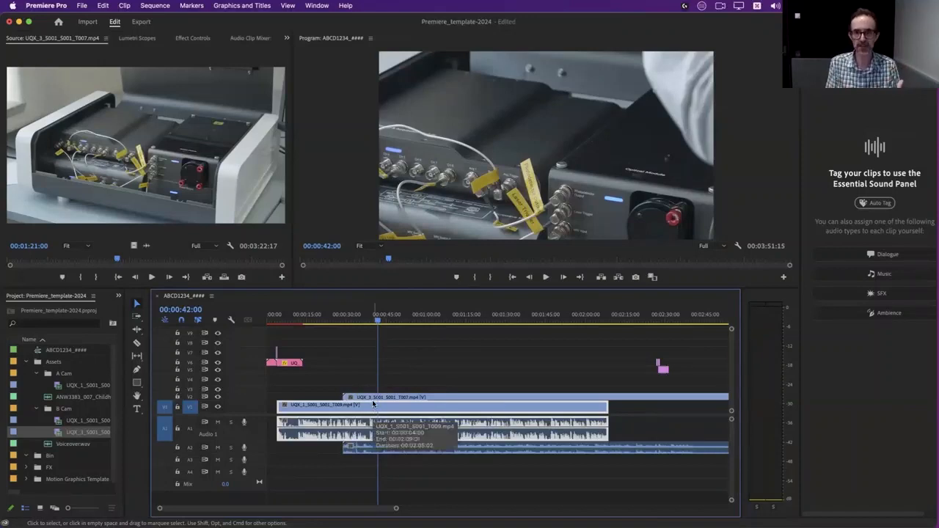
left_click(405, 372)
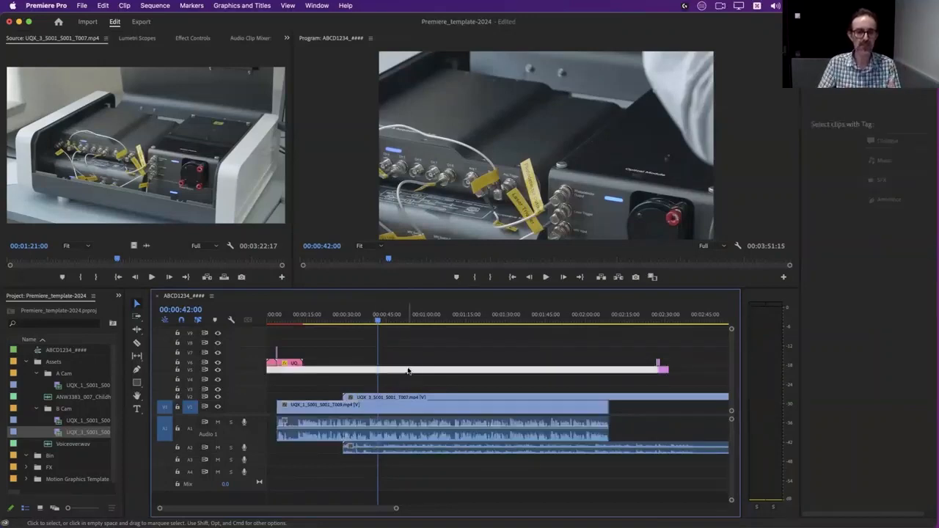
left_click_drag(399, 376, 341, 440)
left_click_drag(321, 377, 420, 471)
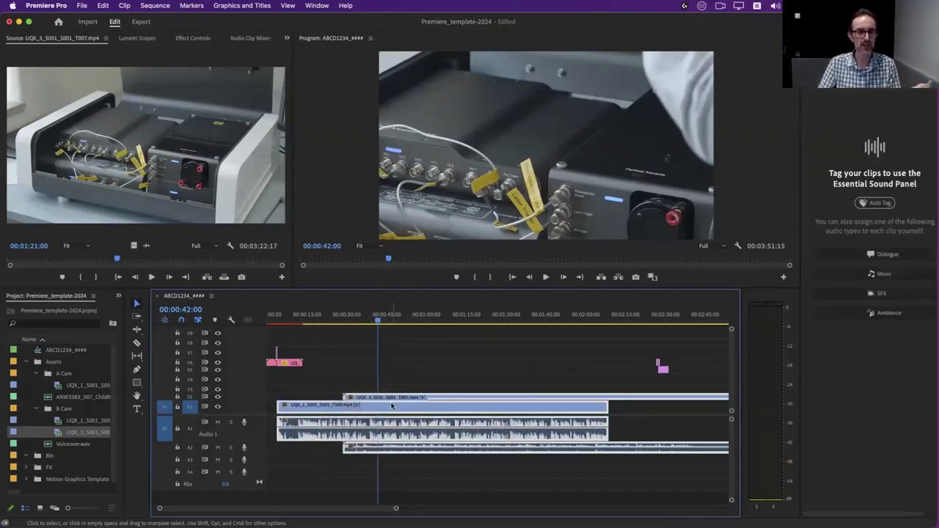
right_click(392, 406)
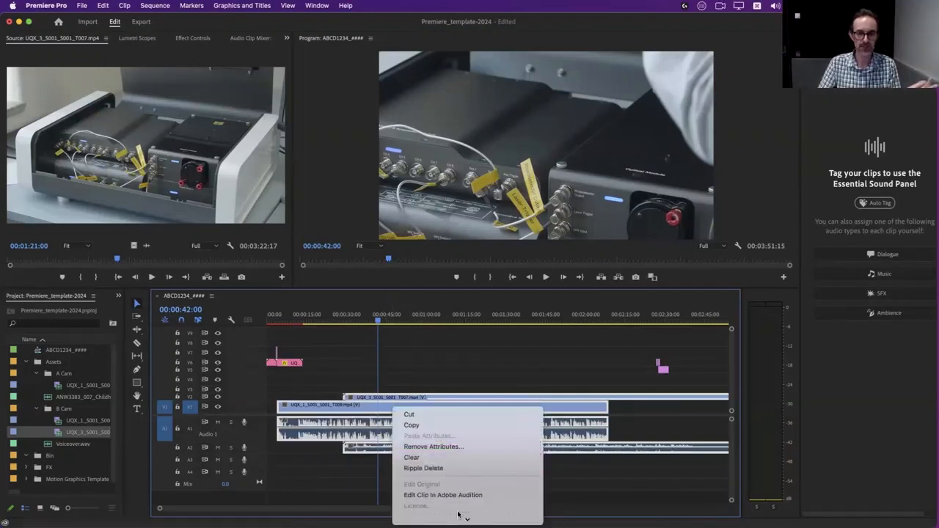
mouse_move(465, 520)
scroll(455, 478, "down", 2)
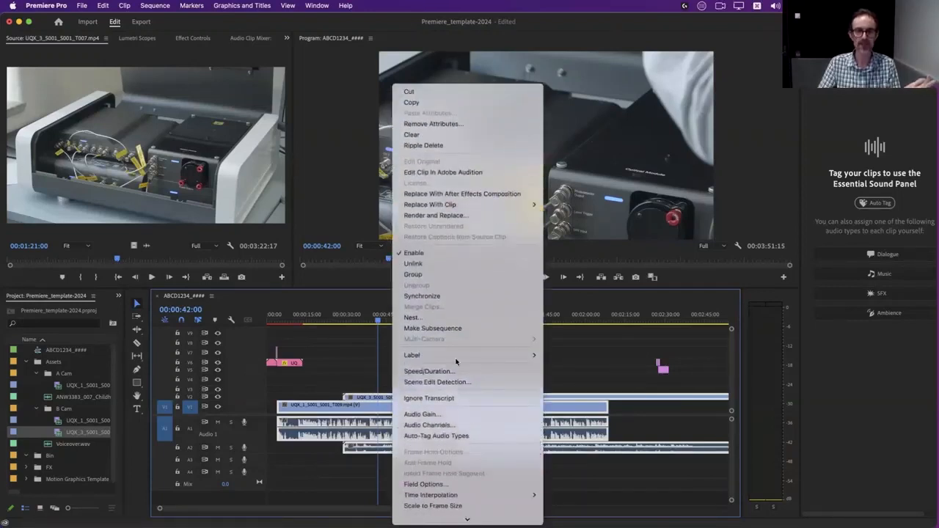
left_click(444, 297)
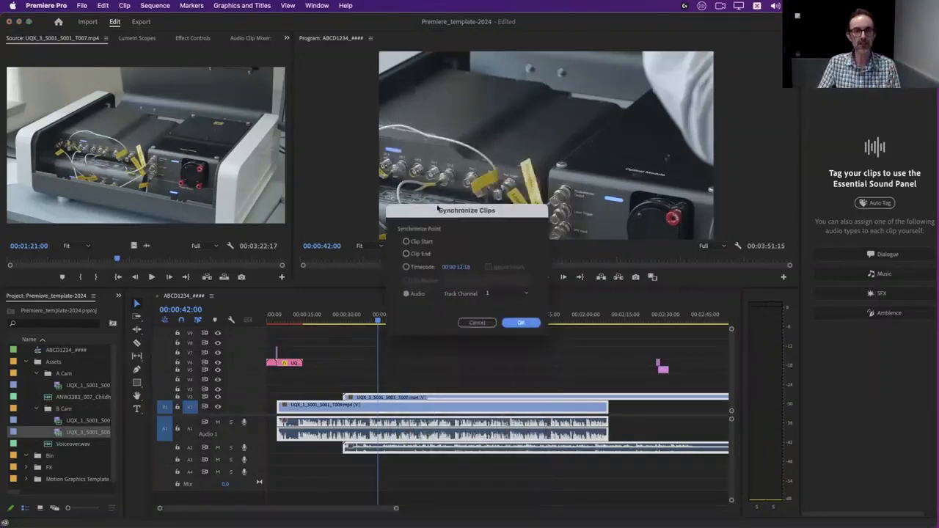
Synchronize the two selected clips by audio, using track channel 1.
left_click_drag(457, 212, 435, 206)
left_click(386, 288)
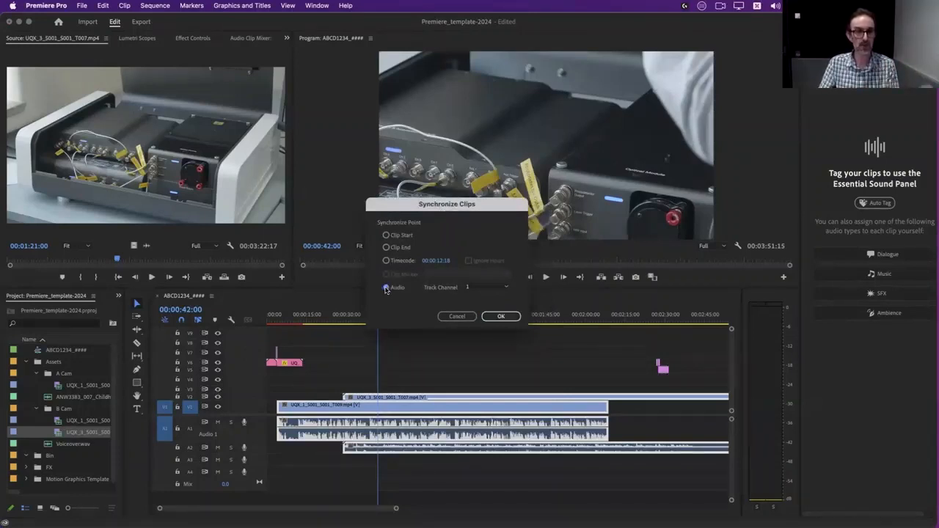
left_click(386, 235)
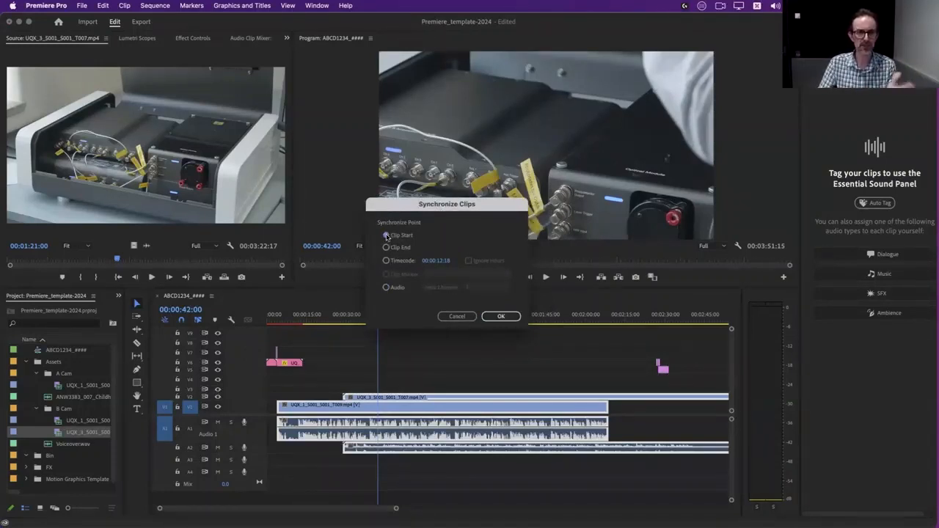
left_click(385, 287)
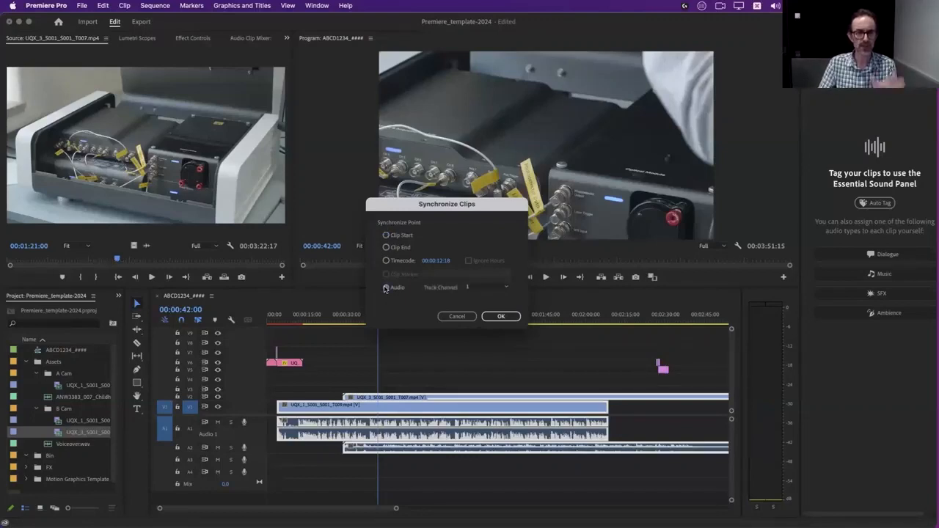
left_click(498, 317)
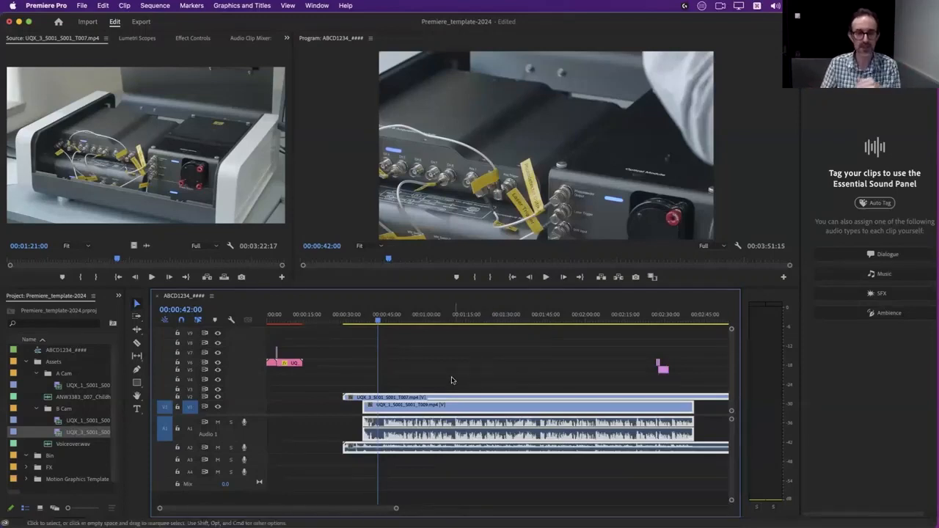
Play the synchronized section from 00:00:42:00 to check how the A Cam and B Cam audio line up.
left_click(428, 362)
key("space")
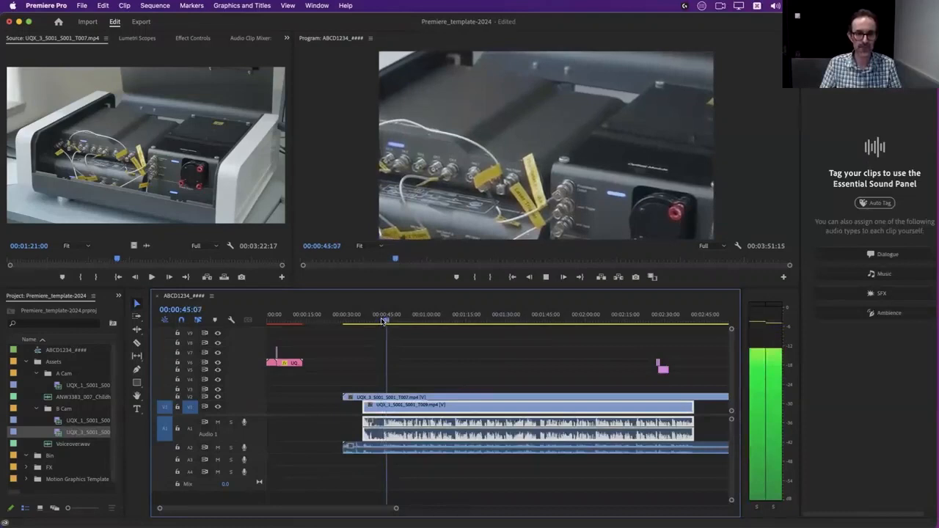
key("space")
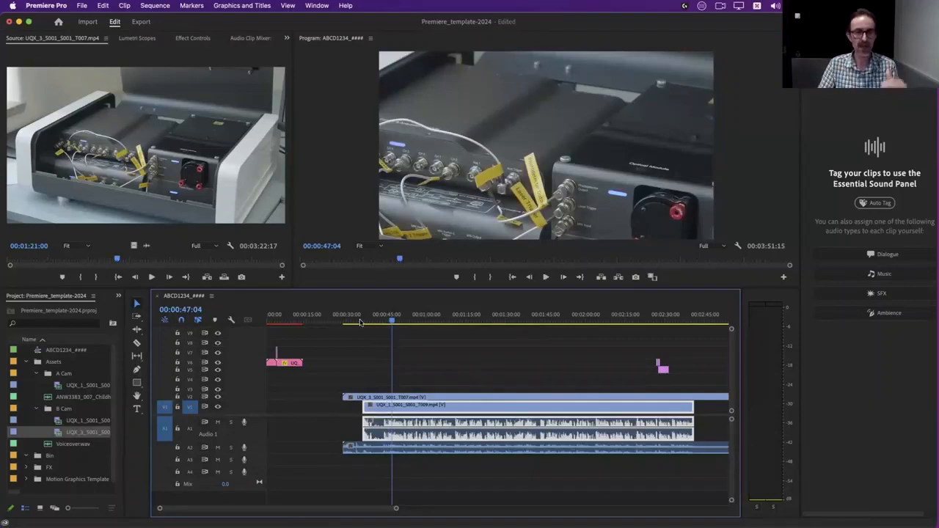
Try trimming the start of the B Cam clip on V2 to about 00:01:07 and play across the cut.
left_click(369, 398)
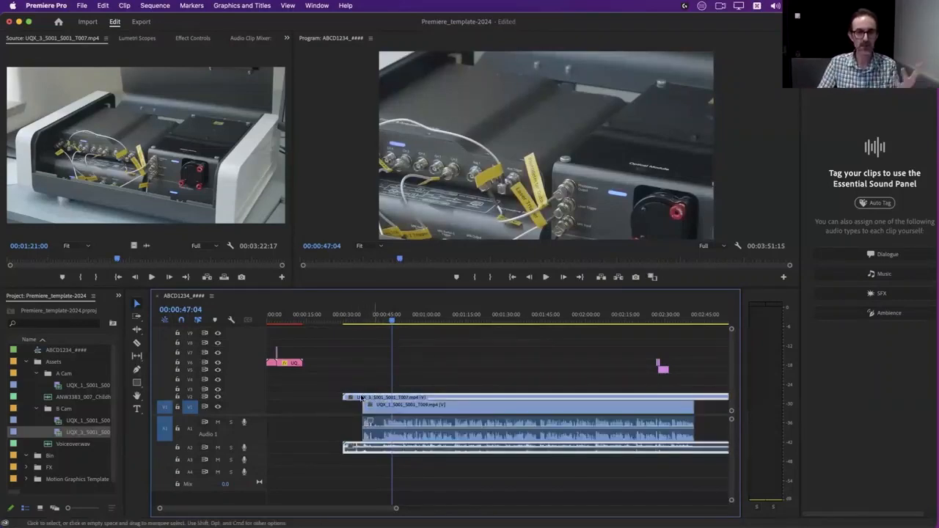
scroll(362, 376, "right", 1)
scroll(362, 376, "left", 1)
left_click_drag(344, 397, 417, 397)
left_click_drag(400, 319, 412, 319)
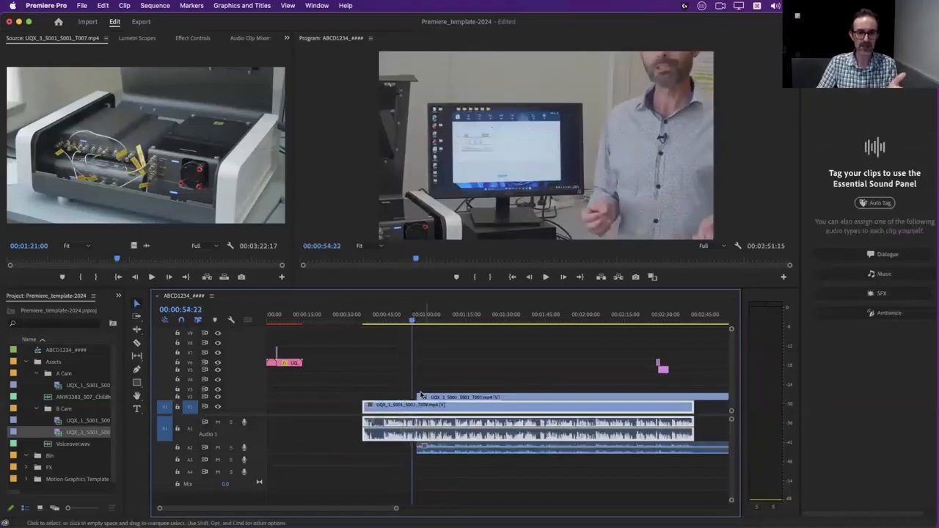
left_click_drag(418, 397, 445, 396)
key("space")
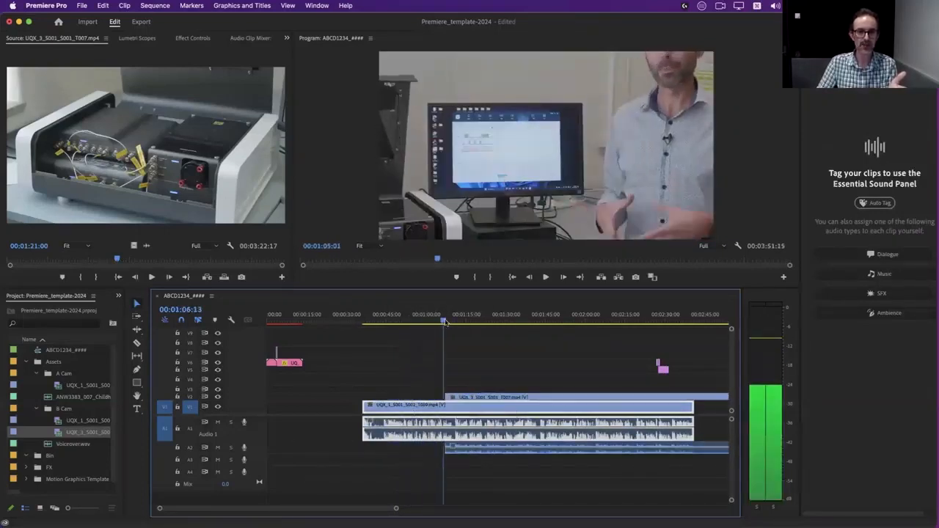
Extend the start of the B Cam clip back to 00:00:38:22 and play the cut from the A Cam shot.
left_click_drag(418, 323, 370, 325)
left_click_drag(442, 396, 391, 323)
left_click(366, 320)
key("space")
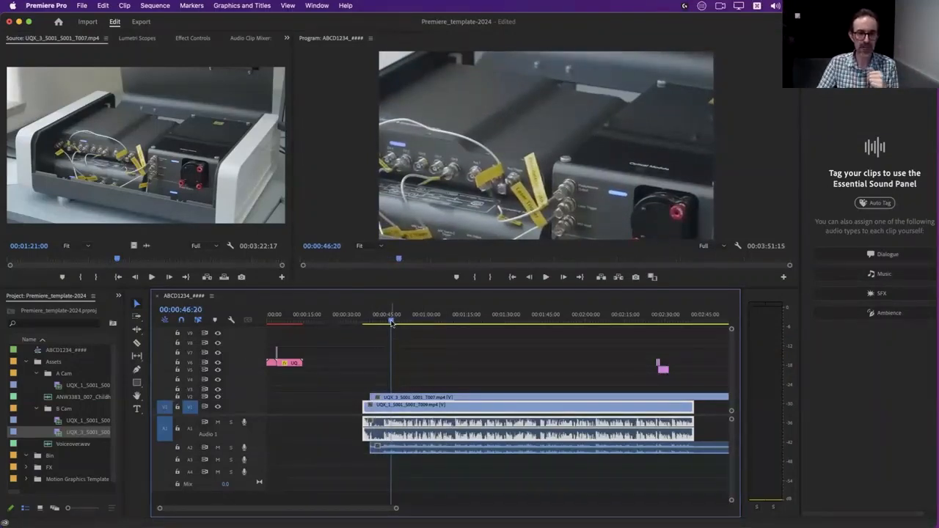
Try reframing the A Cam clip at 00:00:37:10 with position 603, 876, and reset its position.
left_click(390, 398)
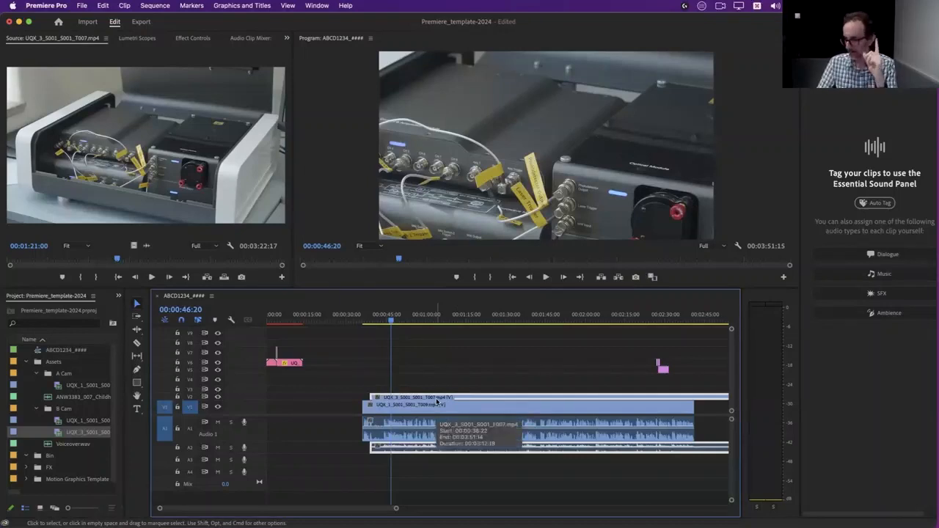
left_click(362, 319)
left_click_drag(363, 318, 366, 319)
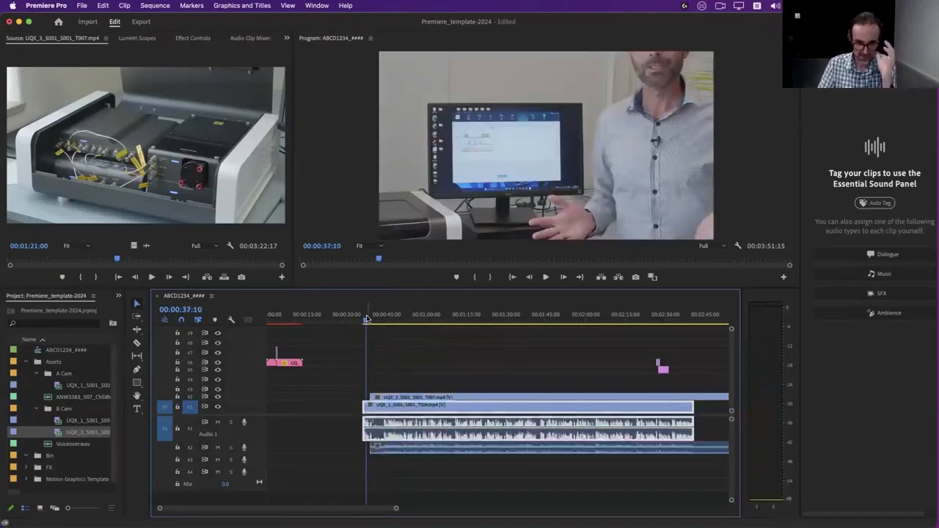
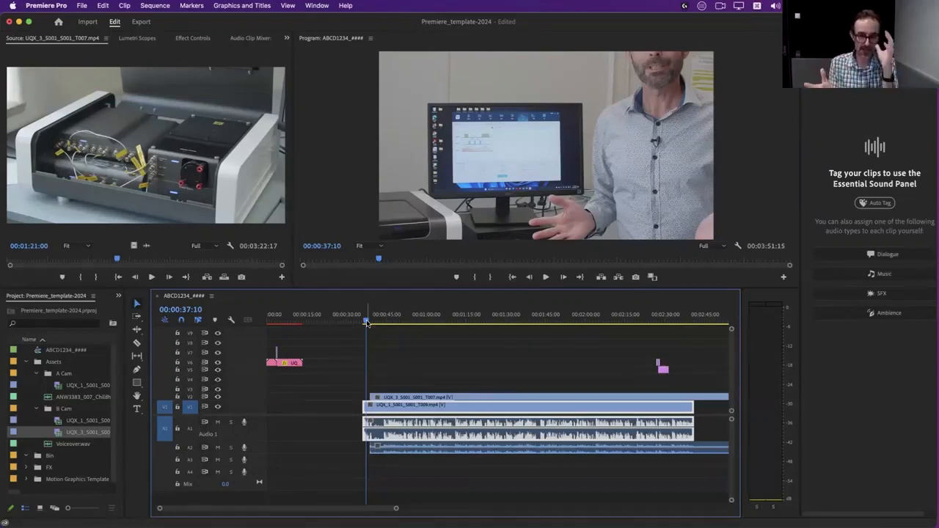
left_click(185, 39)
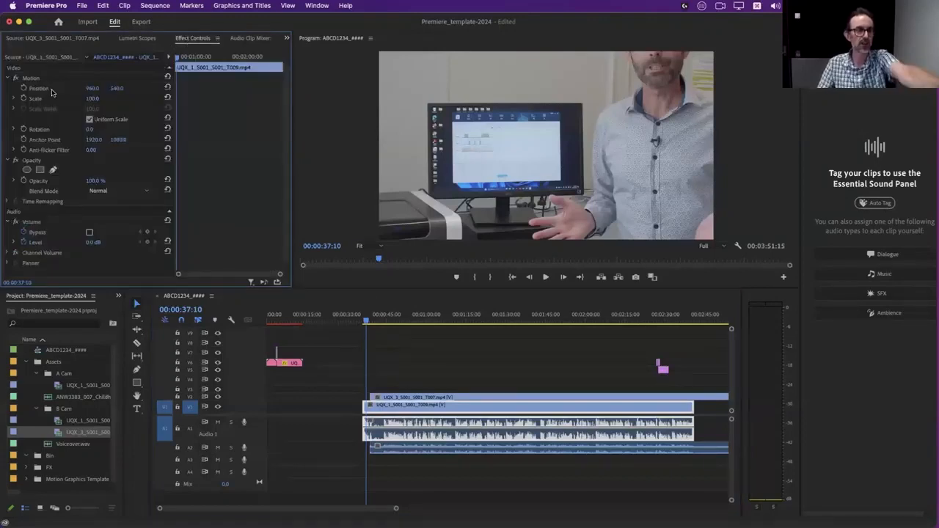
left_click_drag(92, 88, 22, 88)
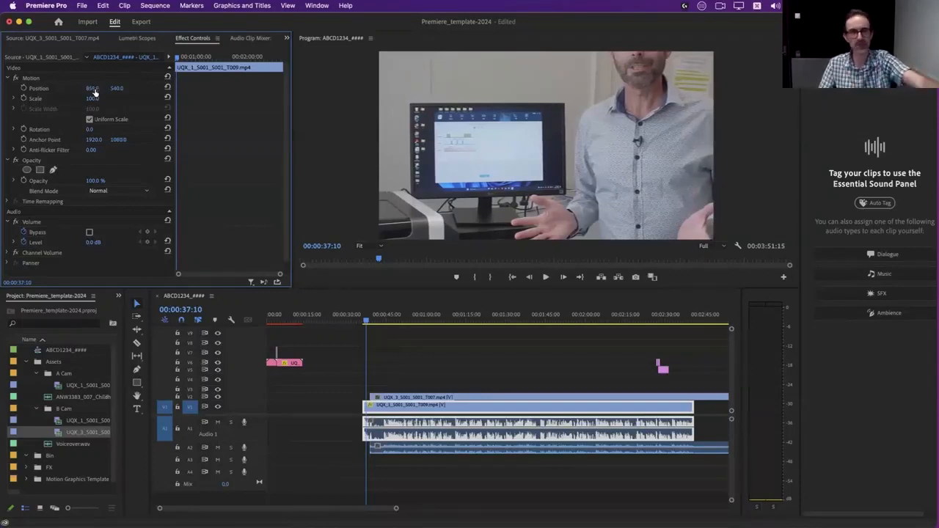
left_click_drag(92, 93, 4, 93)
left_click_drag(116, 89, 200, 89)
left_click_drag(91, 90, 135, 90)
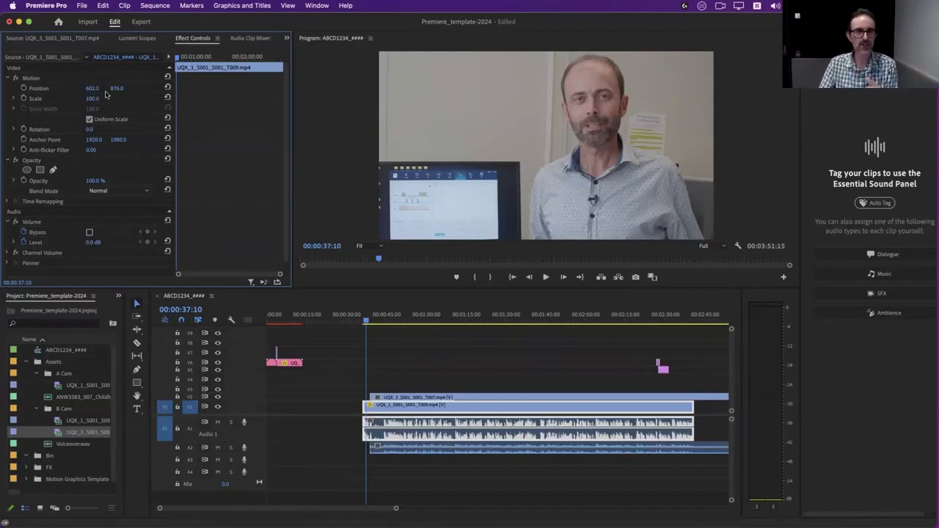
left_click(168, 88)
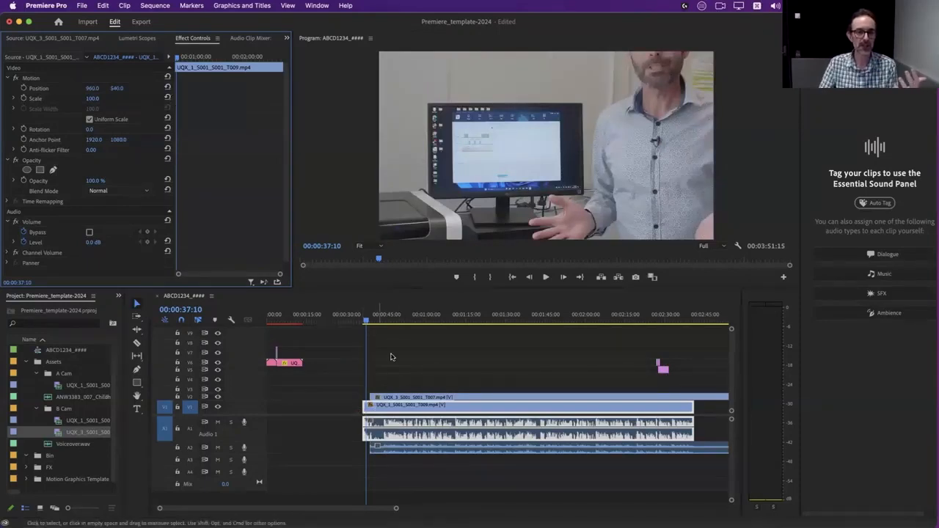
Apply Set to Frame Size to the A Cam clip on V1, with the playhead at 00:00:37:24.
left_click(400, 317)
left_click(364, 407)
left_click(368, 316)
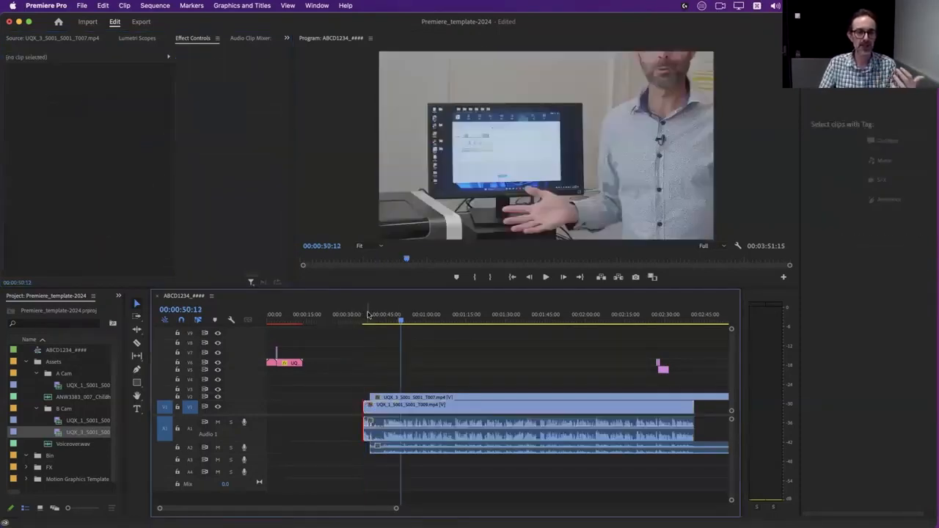
left_click(367, 317)
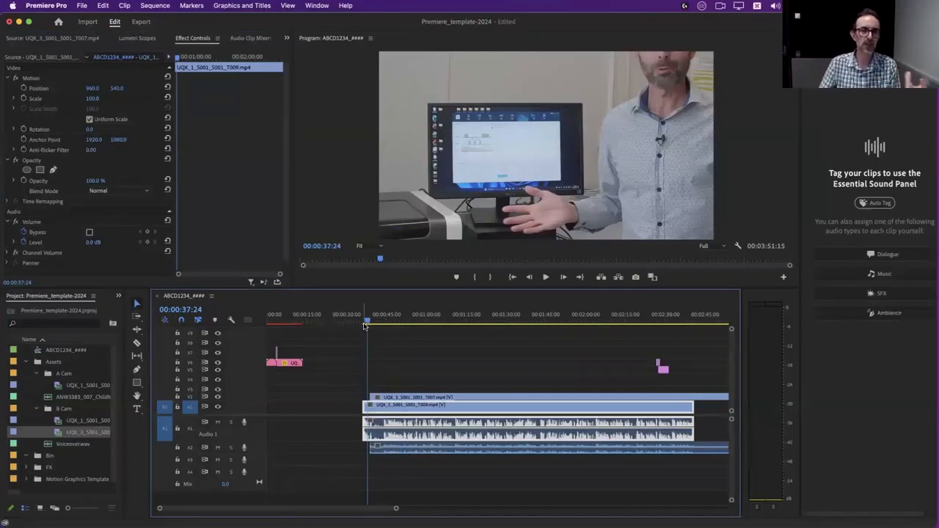
left_click(372, 406)
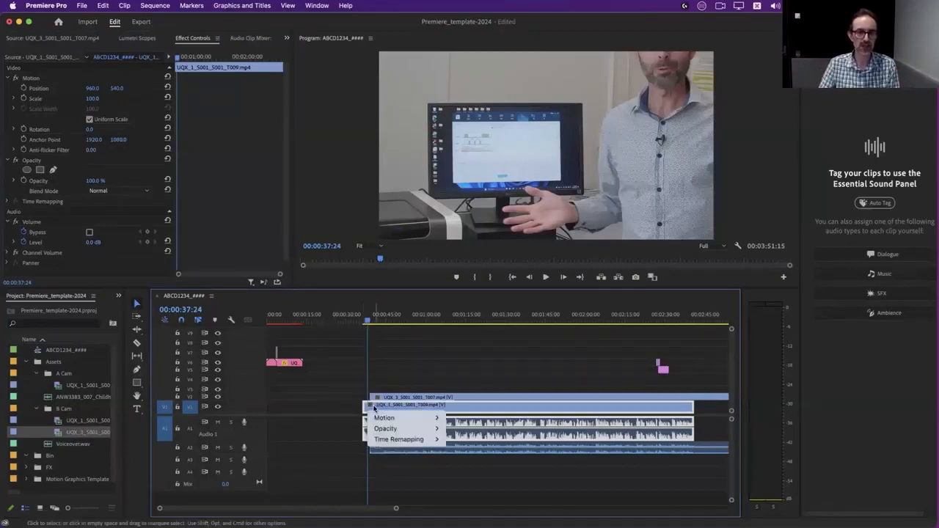
left_click(451, 384)
right_click(427, 410)
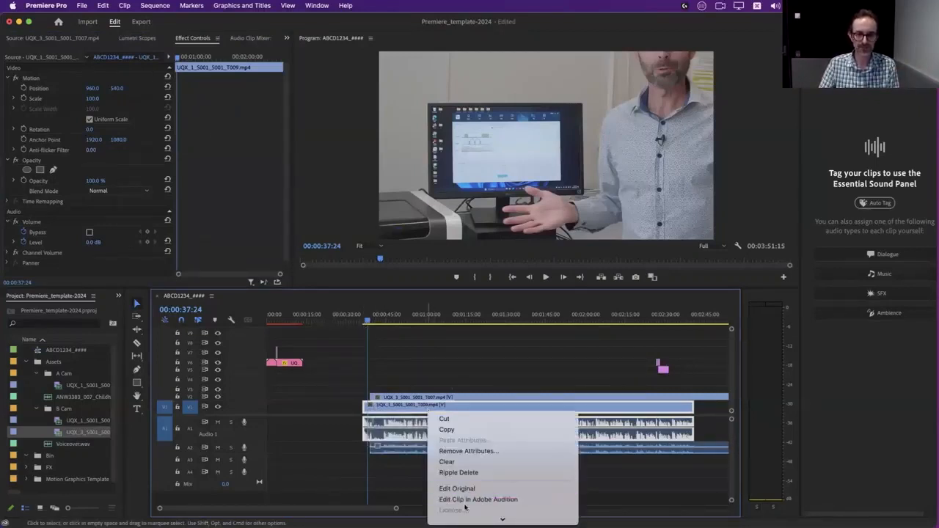
scroll(464, 507, "down", 10)
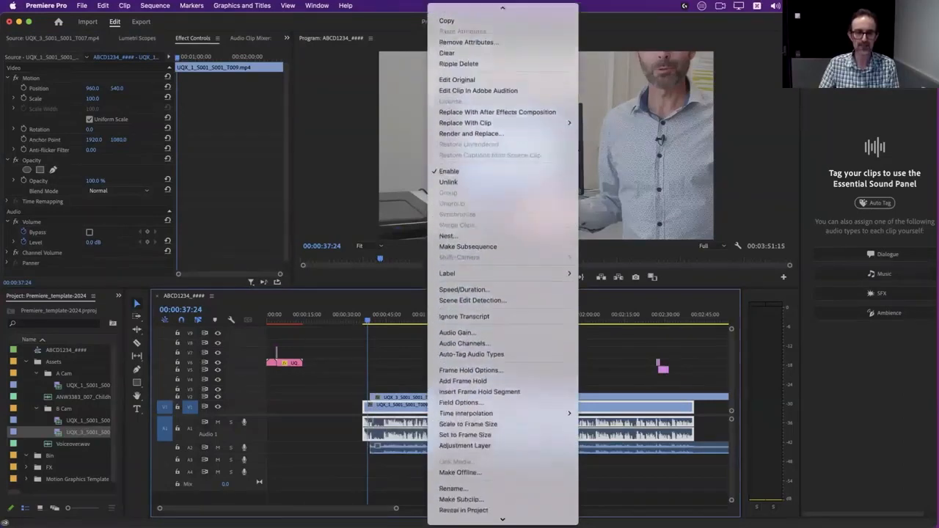
scroll(465, 506, "down", 3)
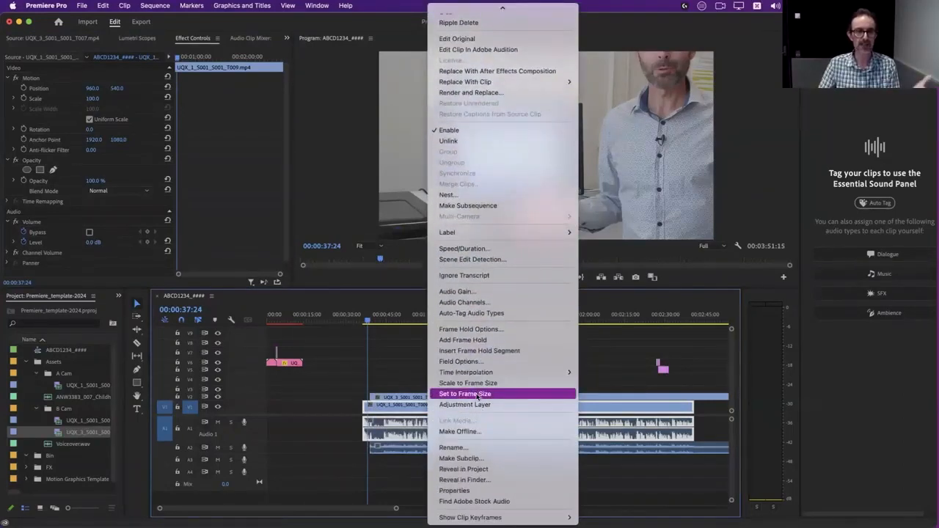
left_click(477, 396)
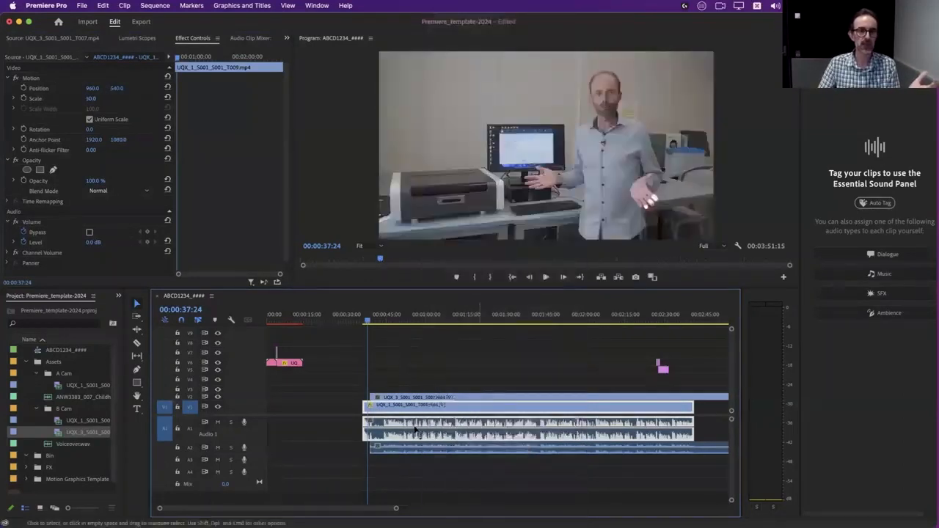
Try scaling the UQX_1 T009 clip up to 67, and return its scale to 50.
mouse_move(92, 101)
left_mouse_down()
mouse_move(138, 101)
mouse_move(72, 101)
mouse_move(132, 100)
mouse_move(72, 101)
mouse_move(98, 100)
left_mouse_up()
left_click(99, 98)
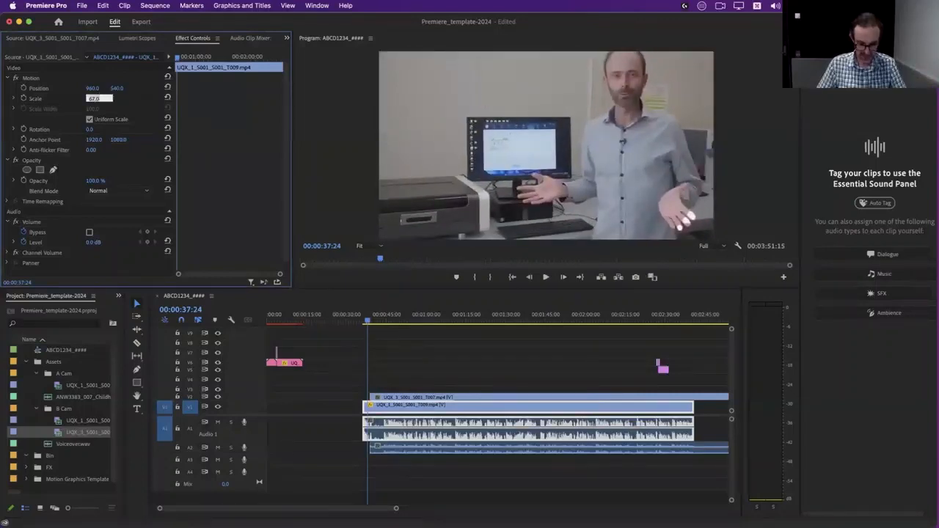
type("50")
key("Return")
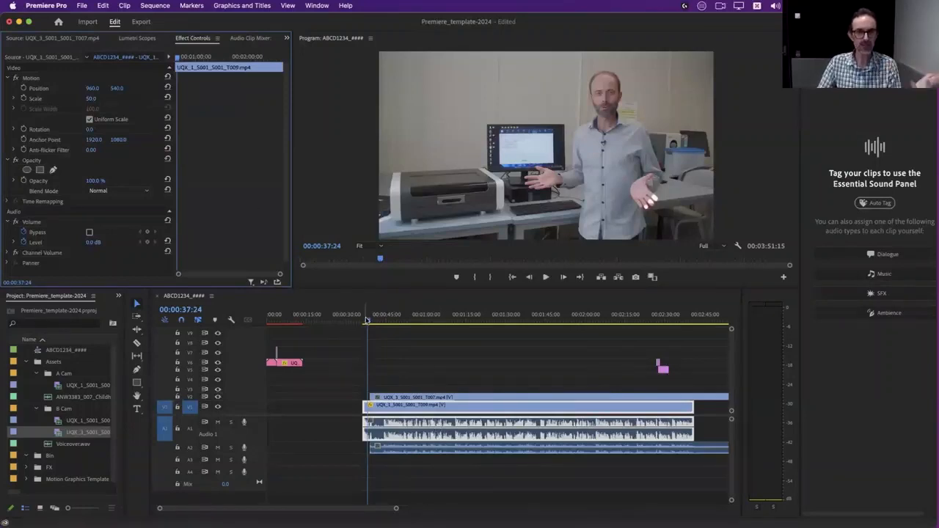
Apply Set to Frame Size to the UQX_3 T007 clip on V2 so it fits the sequence frame.
left_click_drag(367, 320, 386, 320)
left_click(394, 397)
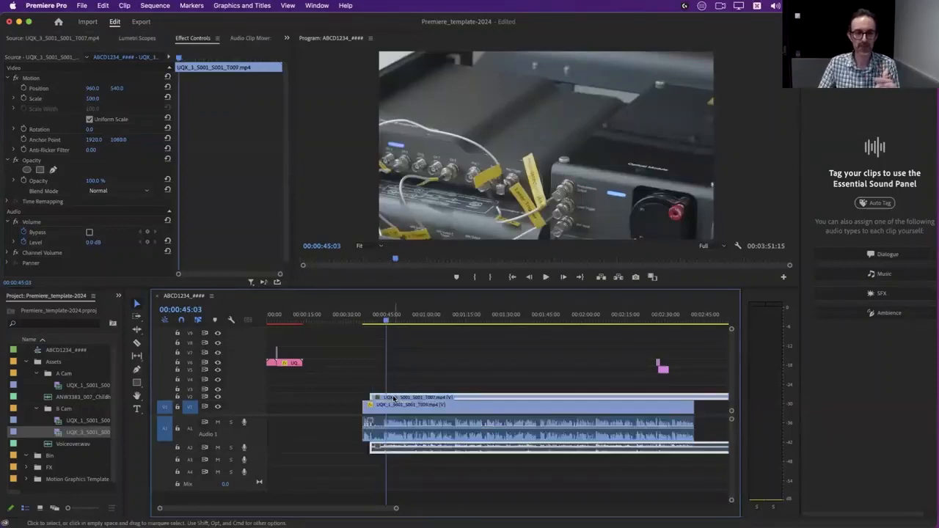
right_click(394, 398)
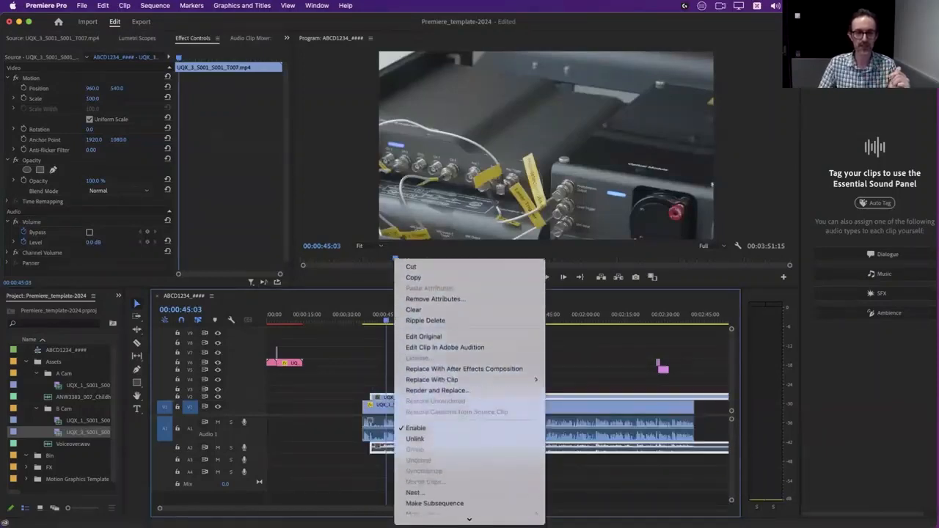
scroll(455, 425, "down", 5)
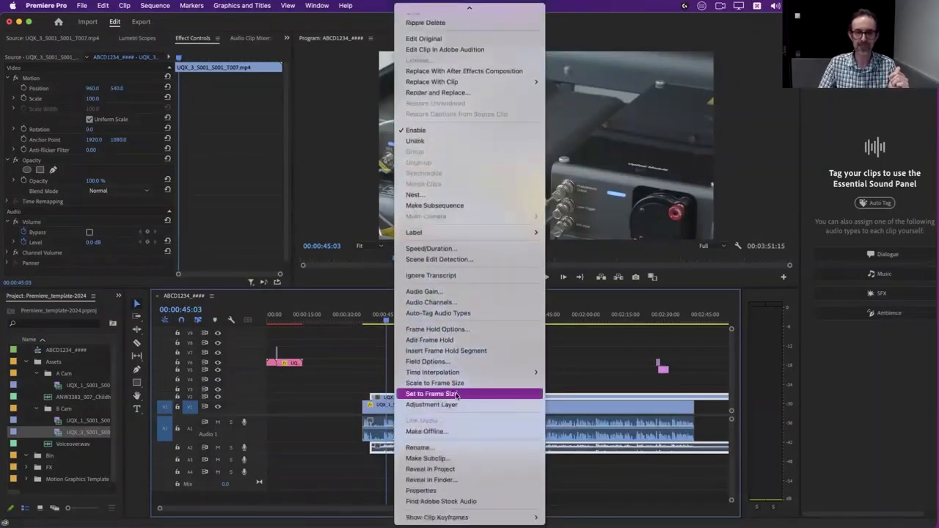
left_click(456, 395)
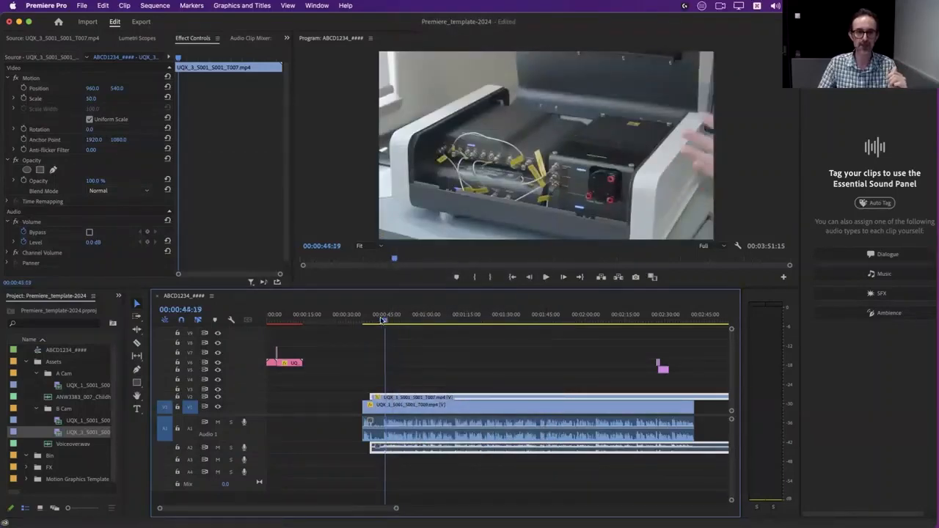
Trim the start of the UQX_3 T007 clip on V2 to about the 40-second mark.
left_click_drag(386, 316, 369, 319)
left_click(372, 404)
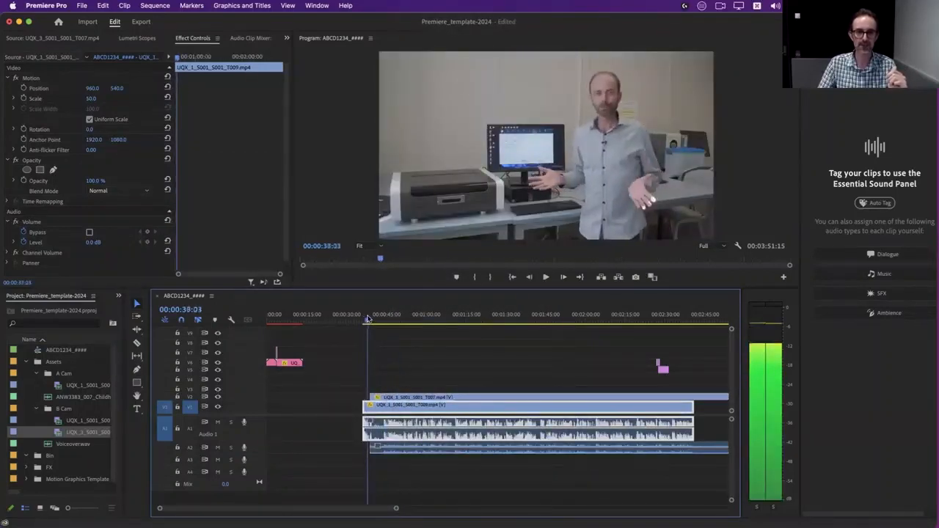
left_click_drag(395, 510, 298, 509)
scroll(419, 408, "right", 2)
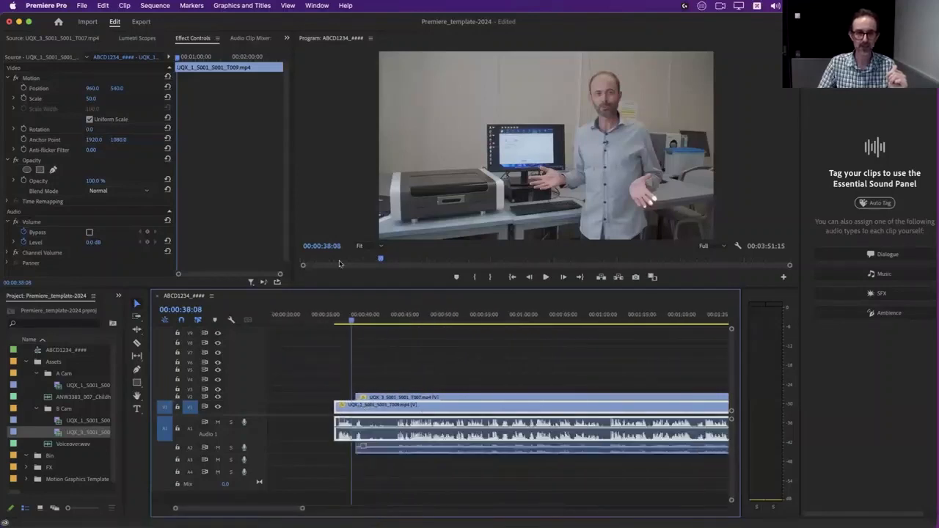
left_click_drag(357, 398, 368, 398)
Split the UQX_3 T007 clip on V2 at 00:00:51:10 with the Razor tool, and return to the Selection tool.
left_click_drag(352, 320, 457, 320)
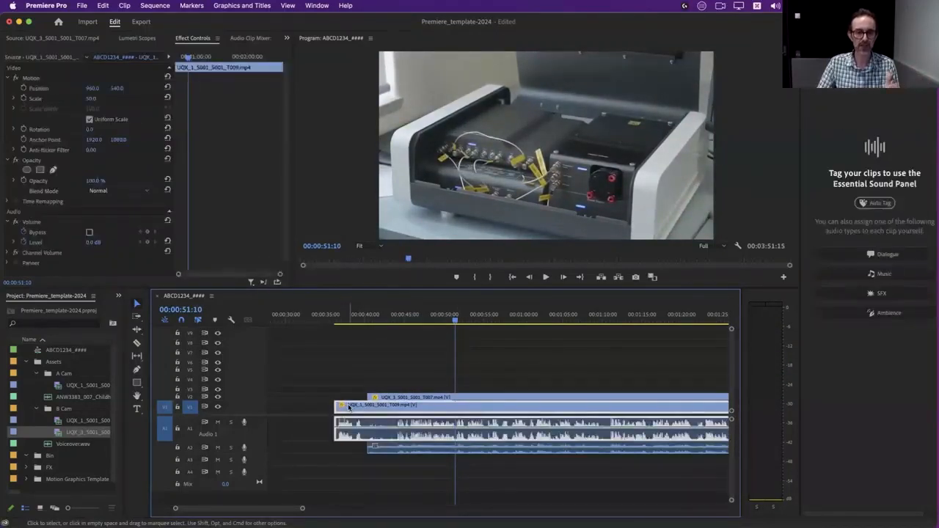
left_click(137, 345)
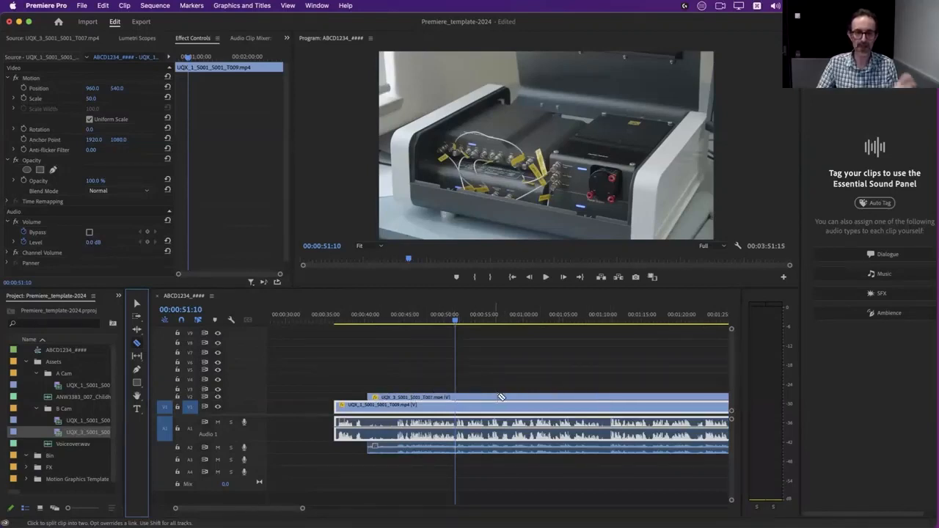
left_click(458, 397)
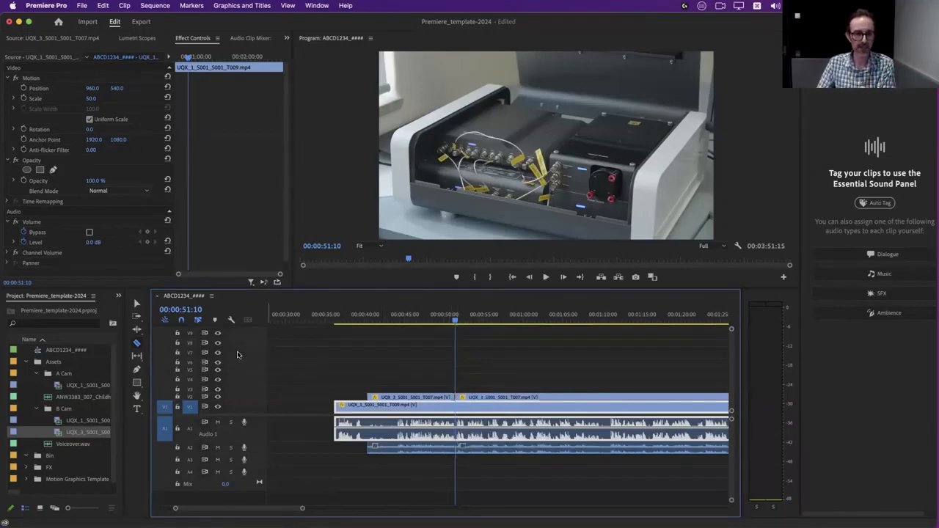
left_click(135, 303)
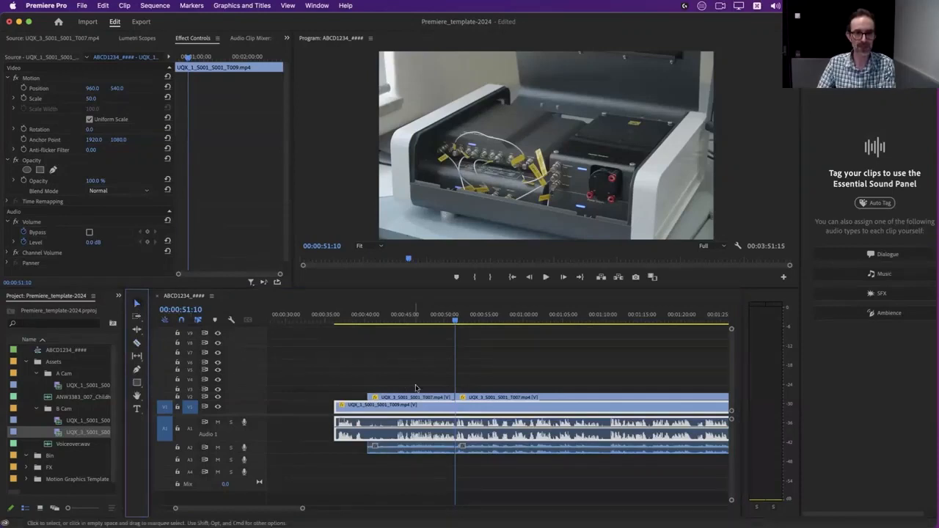
left_click_drag(455, 320, 438, 321)
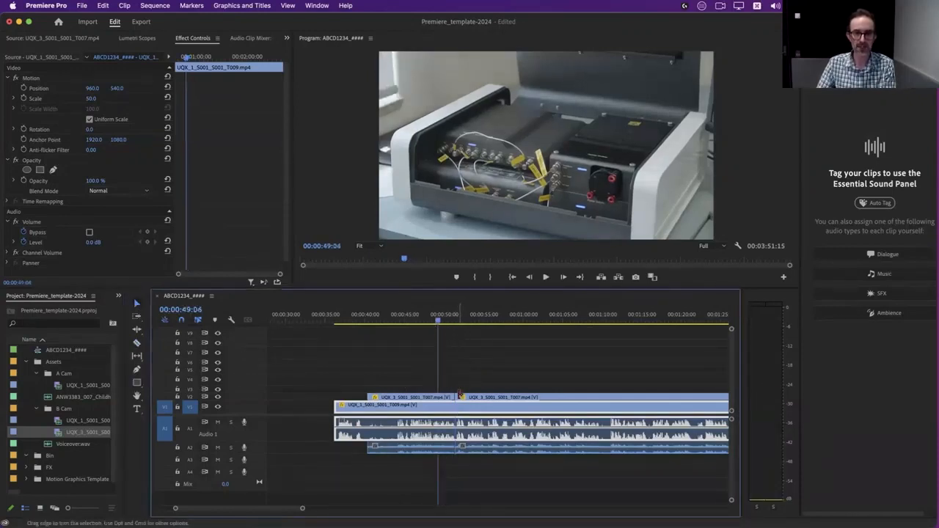
left_click_drag(458, 396, 685, 396)
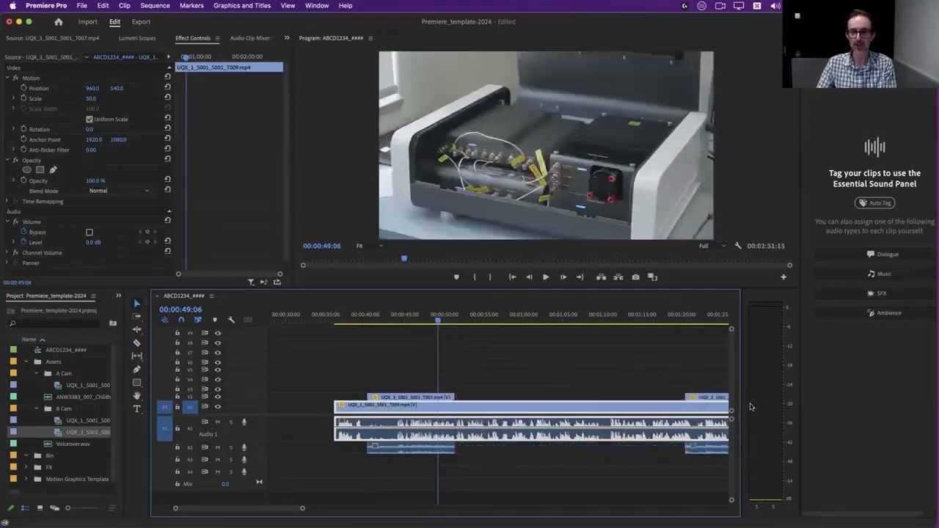
left_click_drag(570, 394, 695, 397)
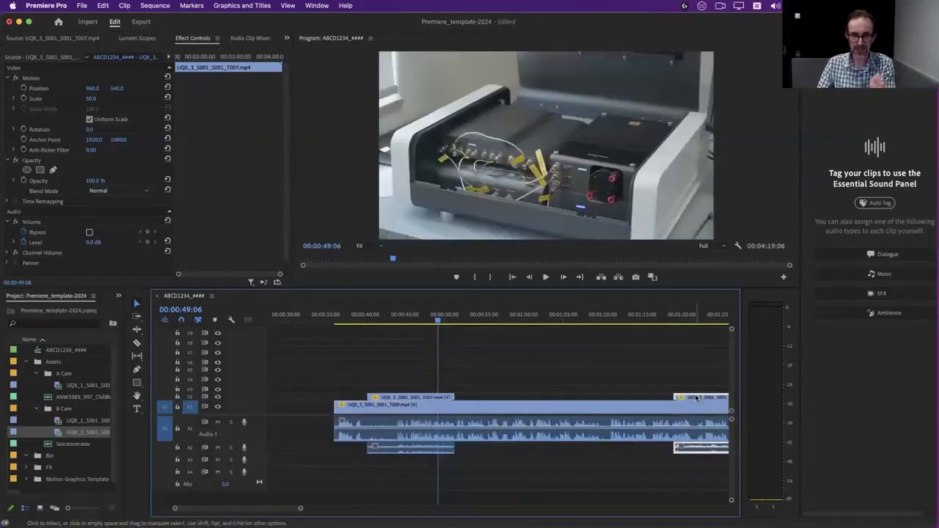
key("super+z")
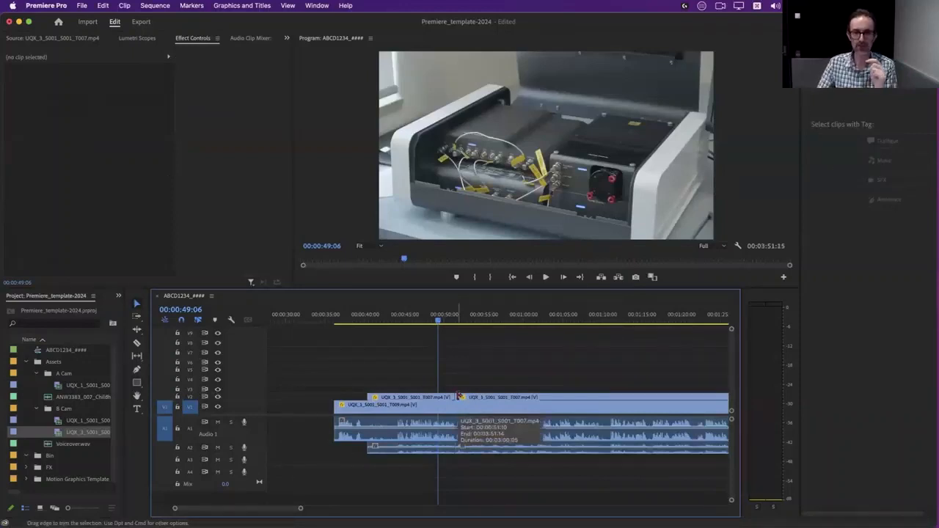
Trim the start of the second UQX_3 T007 piece to about 00:01:10, and play and scrub through the gap between the two pieces.
left_click_drag(460, 396, 610, 394)
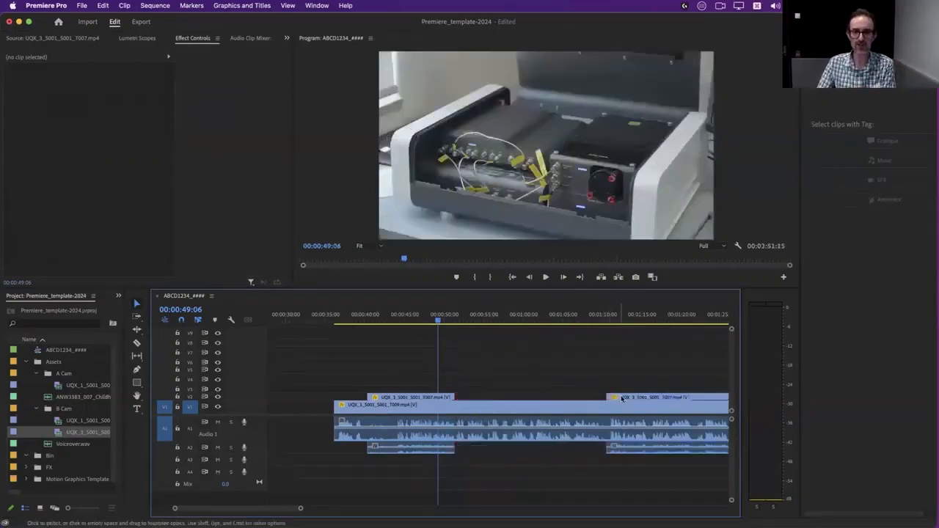
left_click(625, 399)
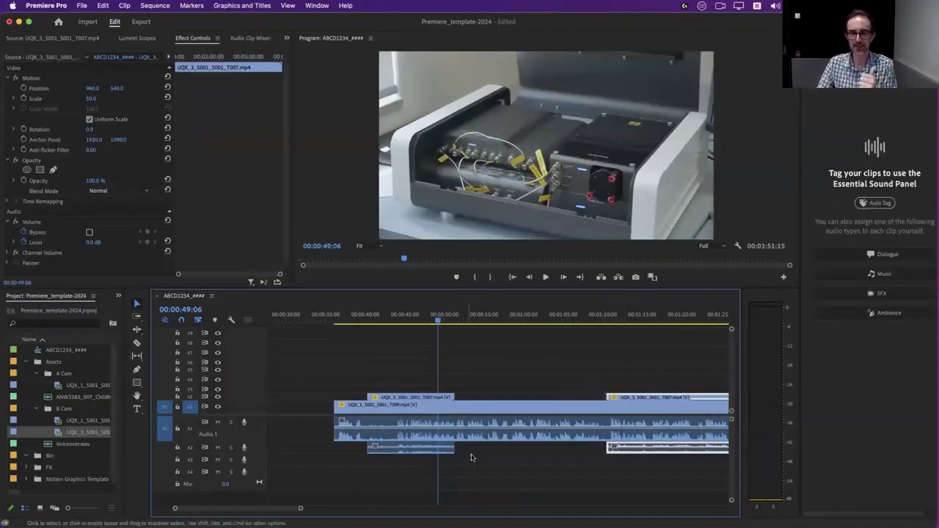
left_click_drag(302, 510, 325, 510)
left_click_drag(498, 325, 451, 323)
key("space")
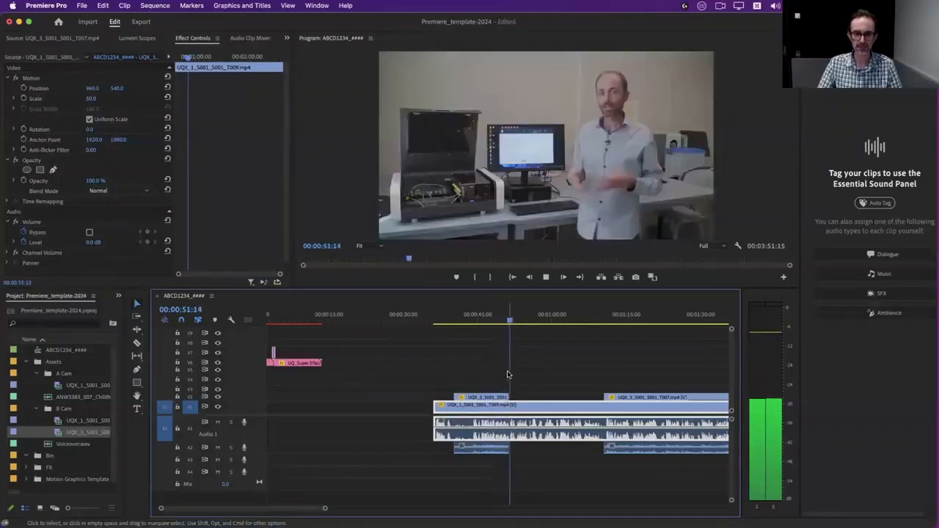
key("space")
left_click_drag(520, 323, 594, 323)
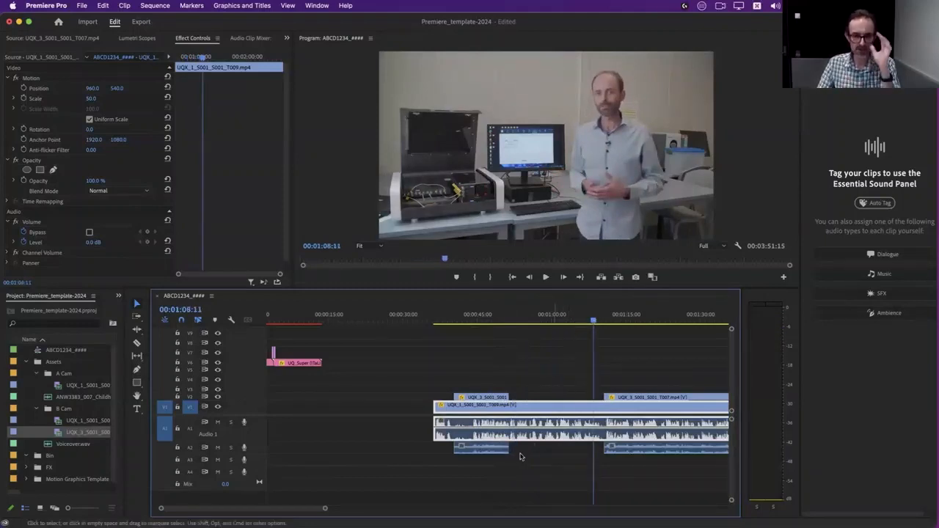
left_click(484, 400)
left_click(477, 310)
left_click_drag(477, 309, 480, 308)
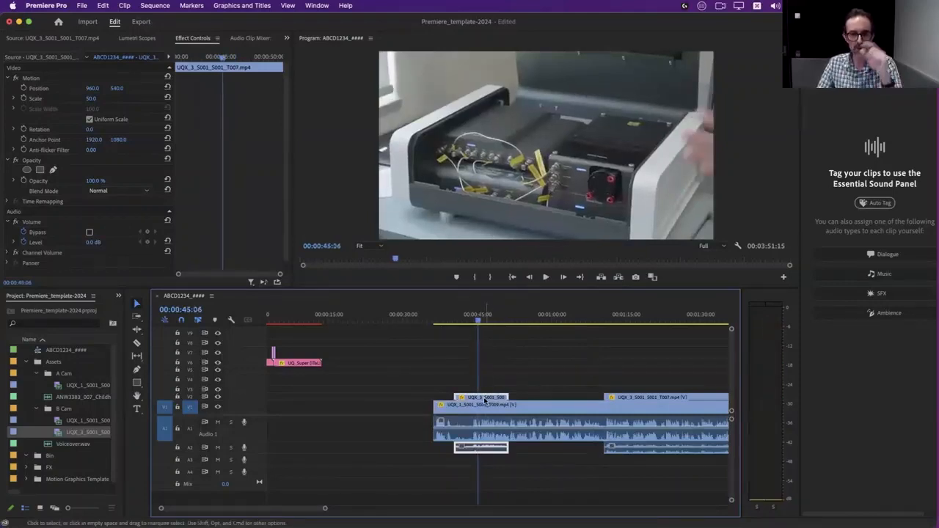
scroll(488, 400, "right", 5)
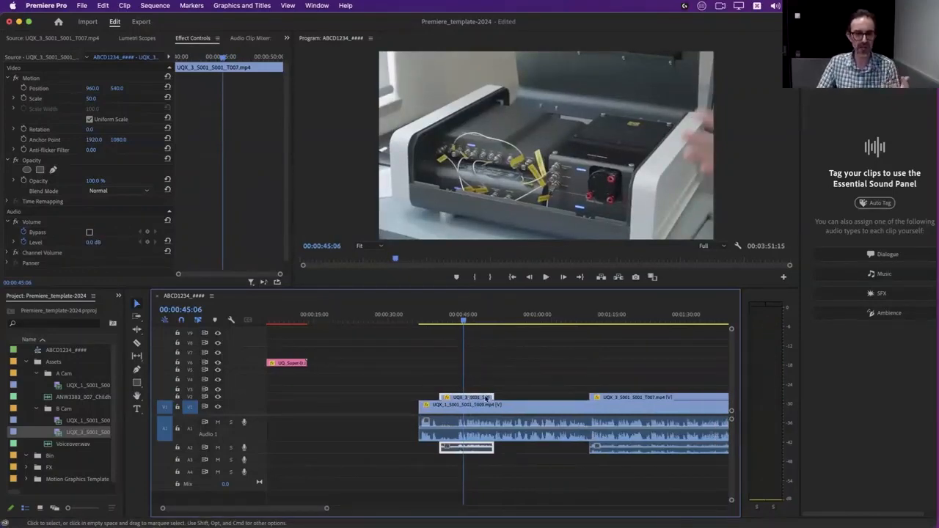
scroll(485, 399, "left", 3)
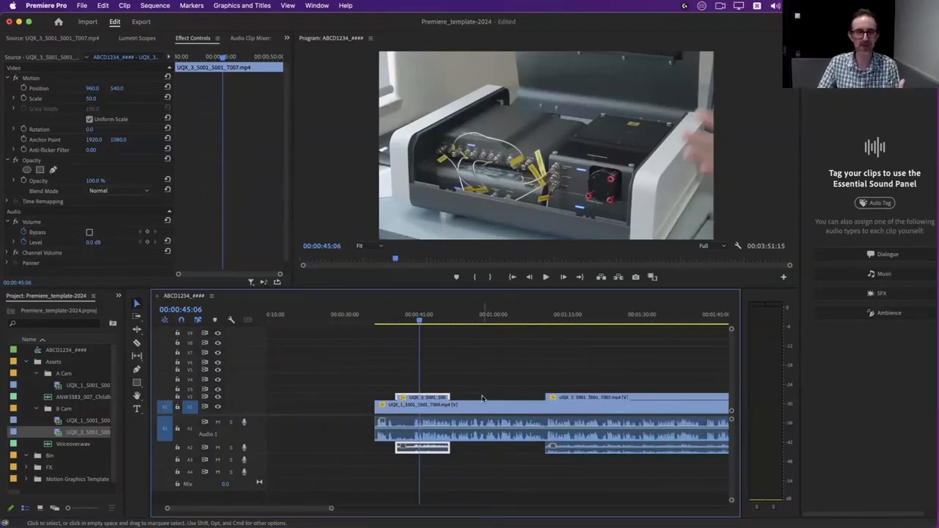
scroll(473, 394, "right", 1)
left_click(419, 397)
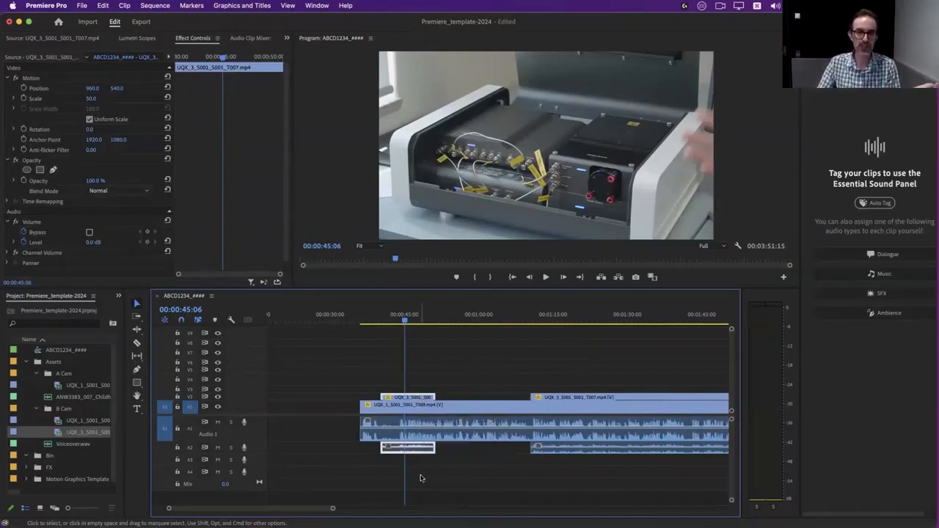
left_click_drag(332, 510, 310, 509)
scroll(548, 469, "right", 3)
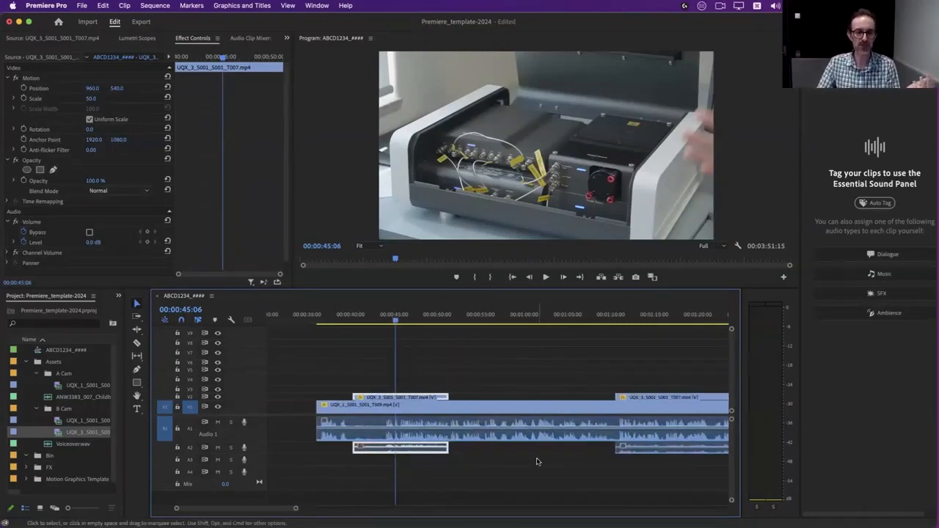
left_click(496, 460)
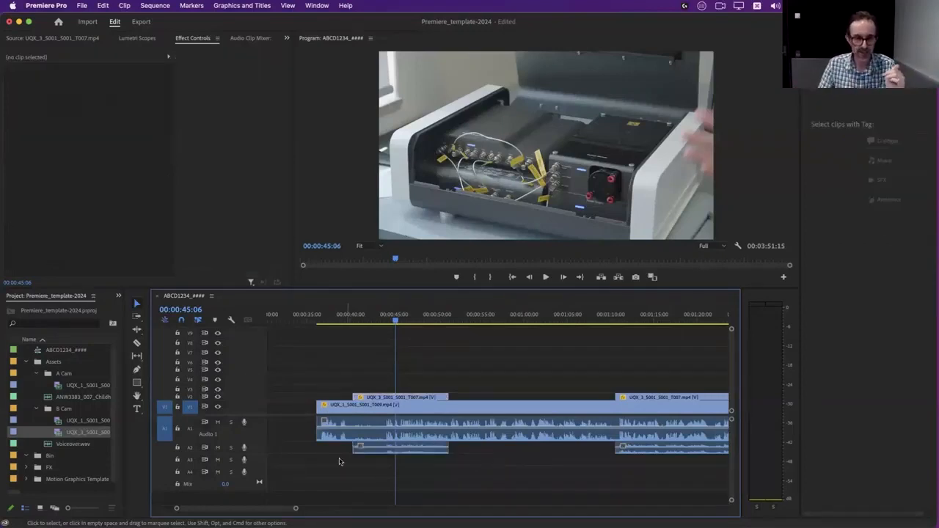
Increase the height of the Audio 2 track to show its waveforms and volume lines, leaving no clip or gap selected.
left_click_drag(255, 453, 251, 470)
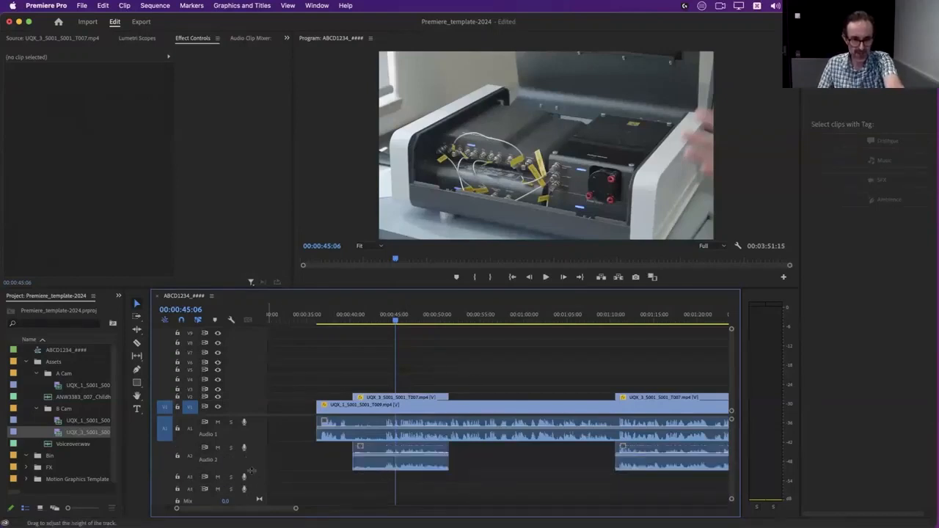
left_click(413, 464)
left_click(477, 463)
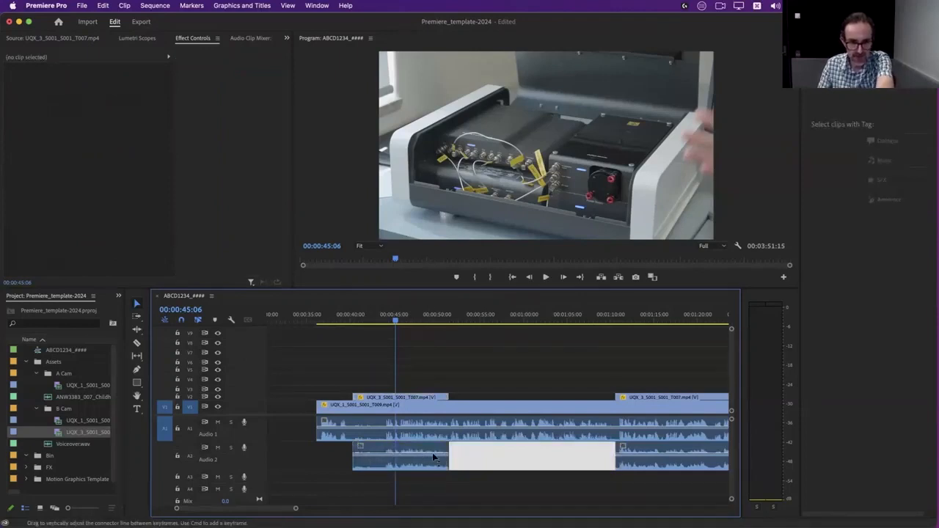
left_click(446, 483)
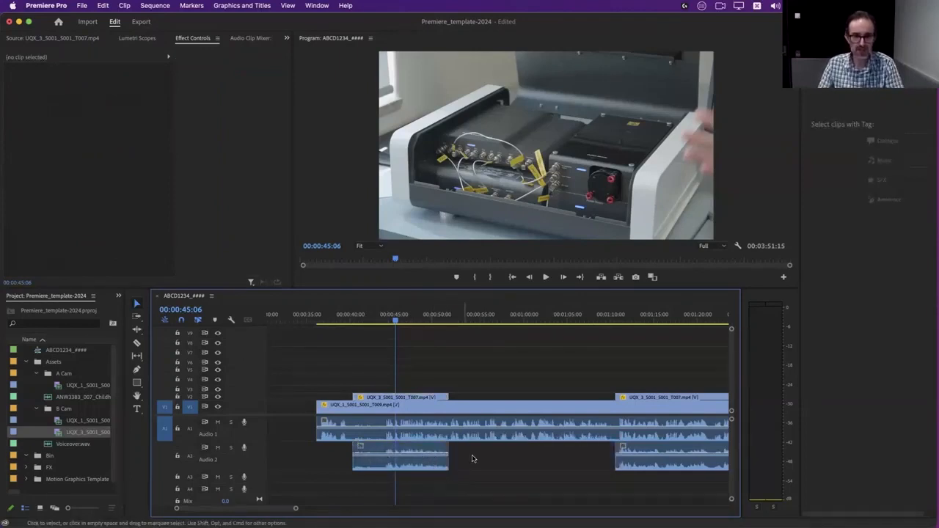
Lower the volume level of both UQX_3 T007 clips on Audio 2 to -∞, and play the sequence from just before the first one.
scroll(473, 456, "right", 3)
left_click(365, 467)
left_click(609, 465)
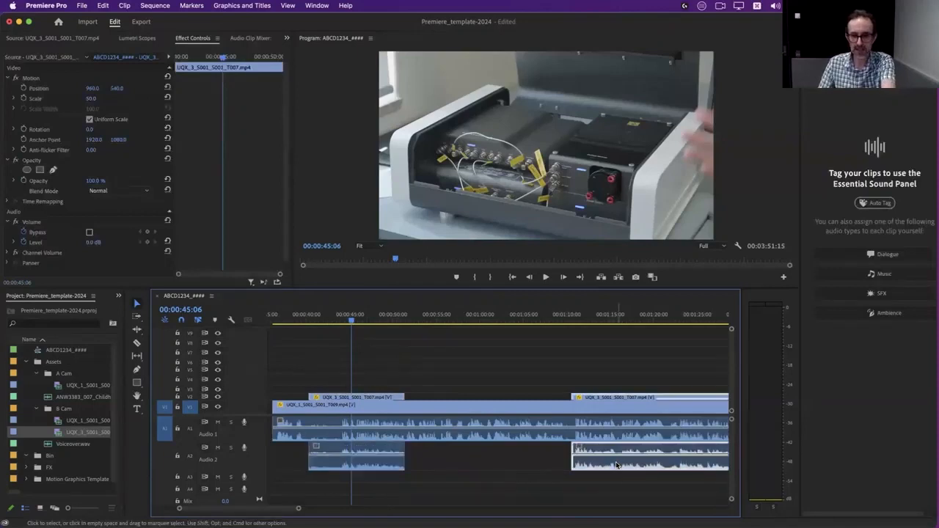
left_click(381, 463)
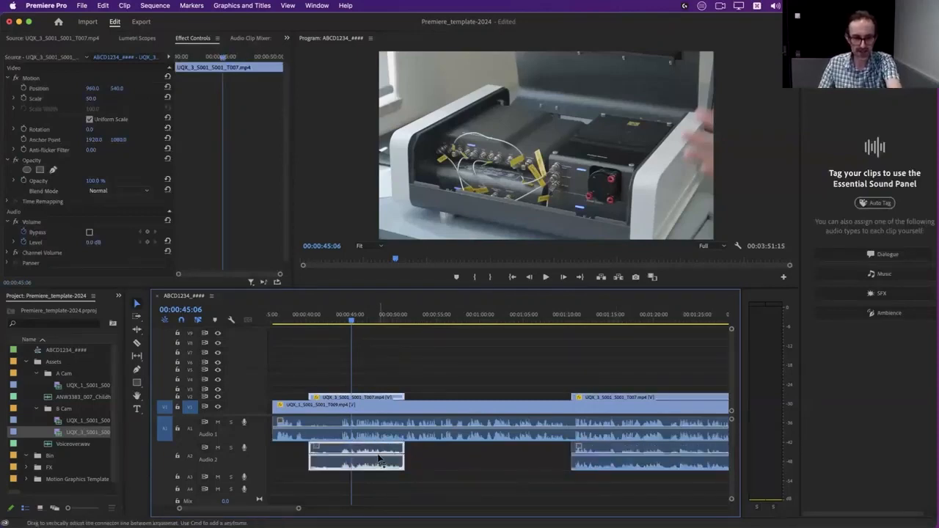
mouse_move(378, 457)
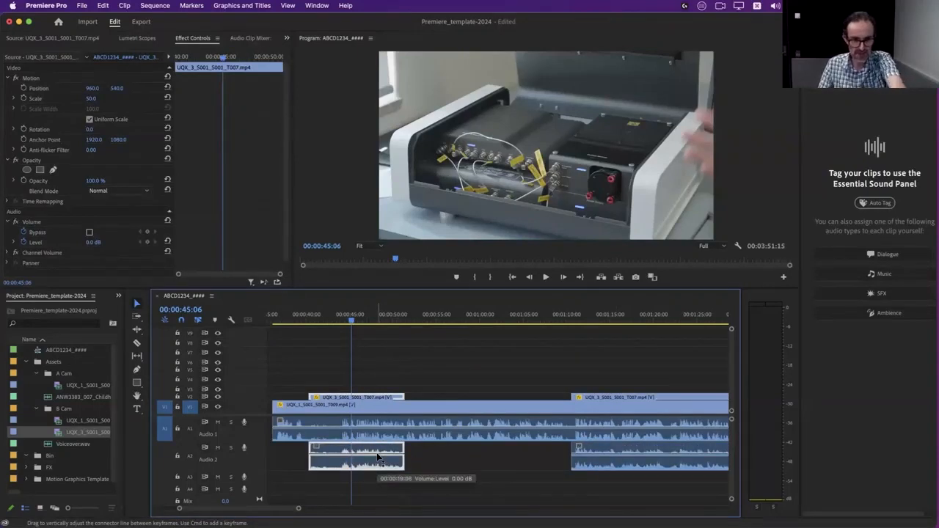
left_click_drag(378, 457, 369, 482)
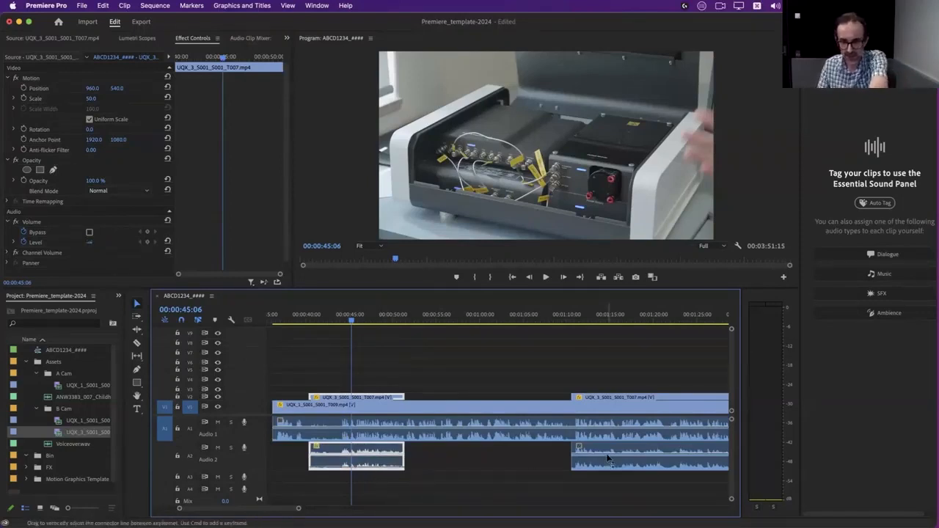
left_click_drag(607, 457, 609, 477)
left_click(305, 315)
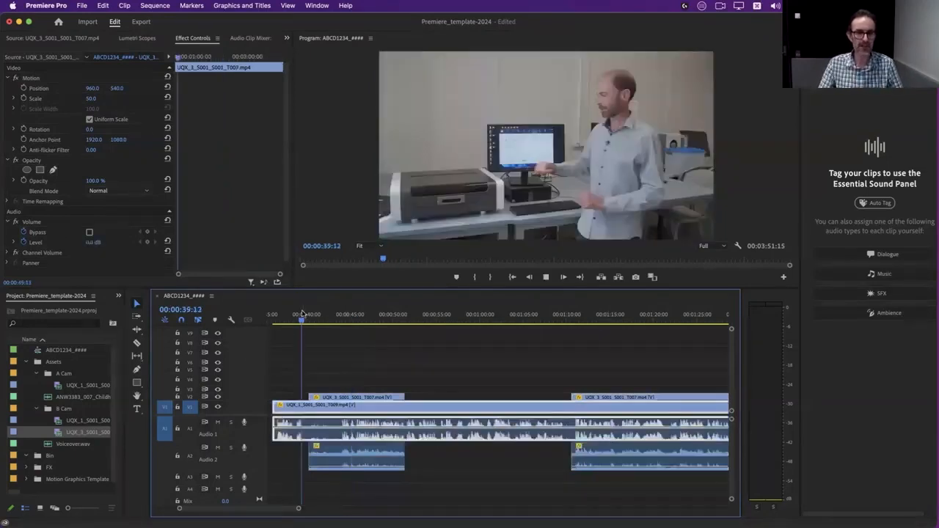
key("space")
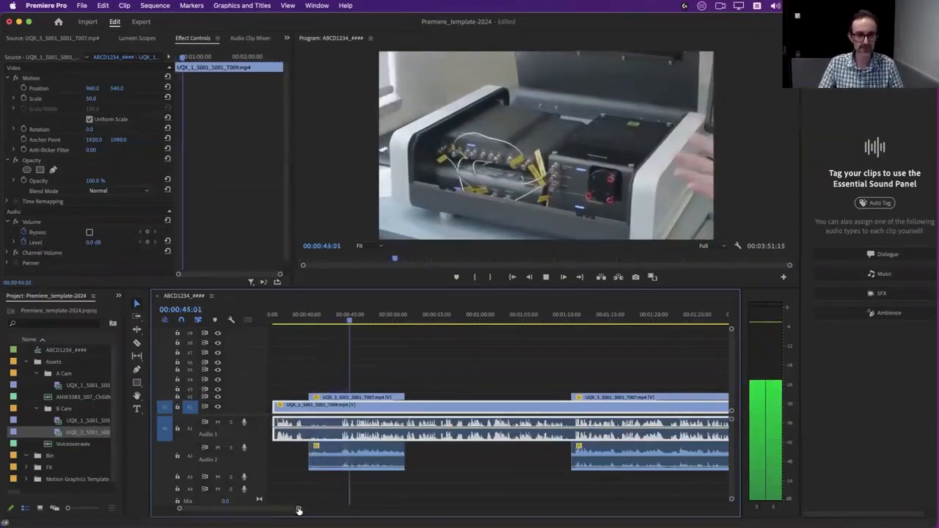
Stop playback and scrub the sequence through the long UQX_3 T007 clip up to 00:01:31:15.
key("space")
left_click_drag(298, 508, 376, 512)
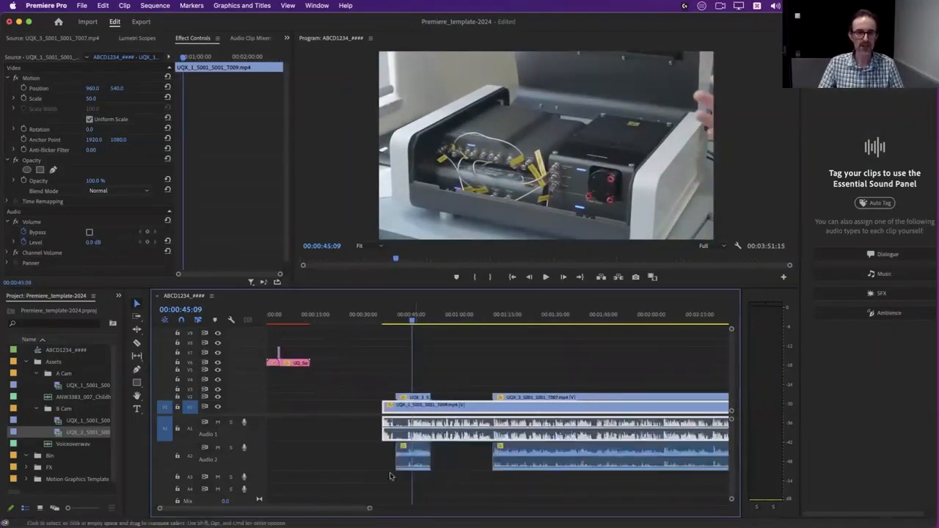
scroll(421, 433, "right", 5)
scroll(421, 433, "left", 3)
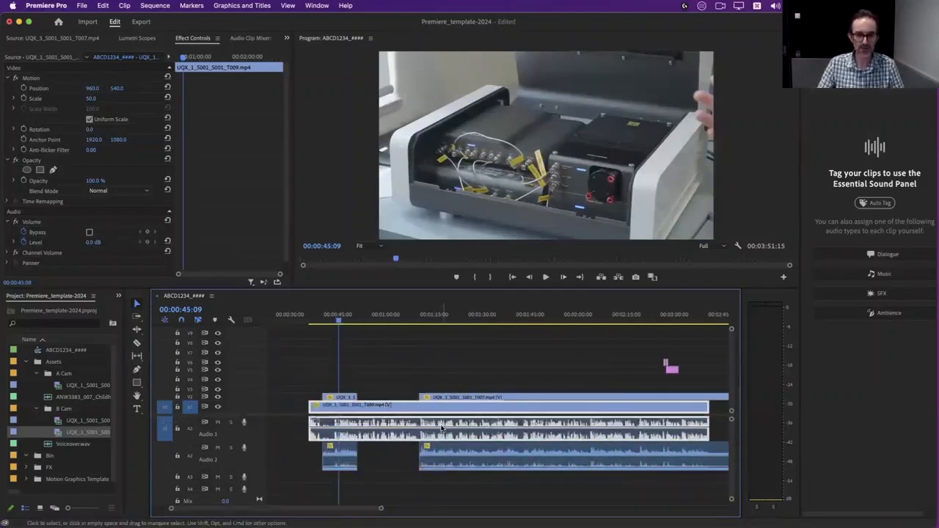
scroll(438, 423, "right", 2)
left_click_drag(361, 320, 428, 367)
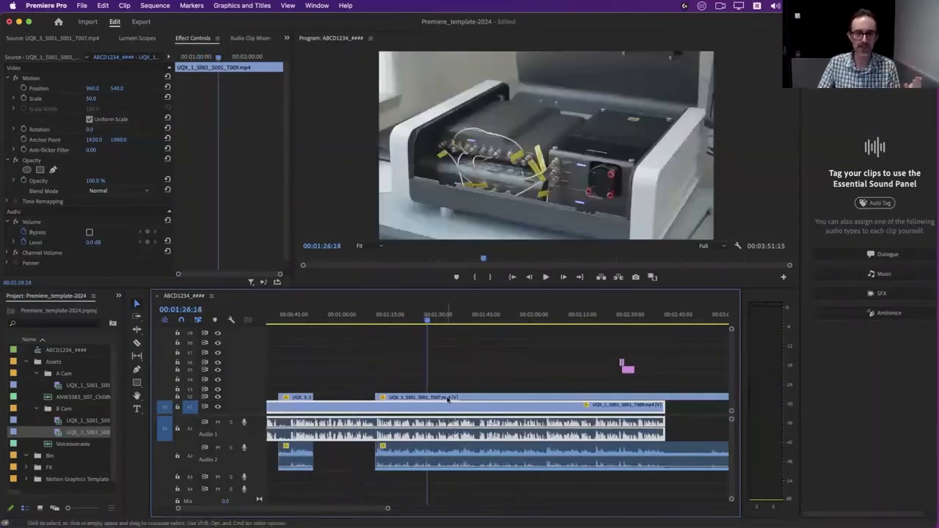
mouse_move(437, 322)
left_mouse_down()
mouse_move(357, 367)
mouse_move(411, 359)
mouse_move(500, 373)
mouse_move(504, 319)
mouse_move(573, 319)
mouse_move(442, 319)
left_mouse_up()
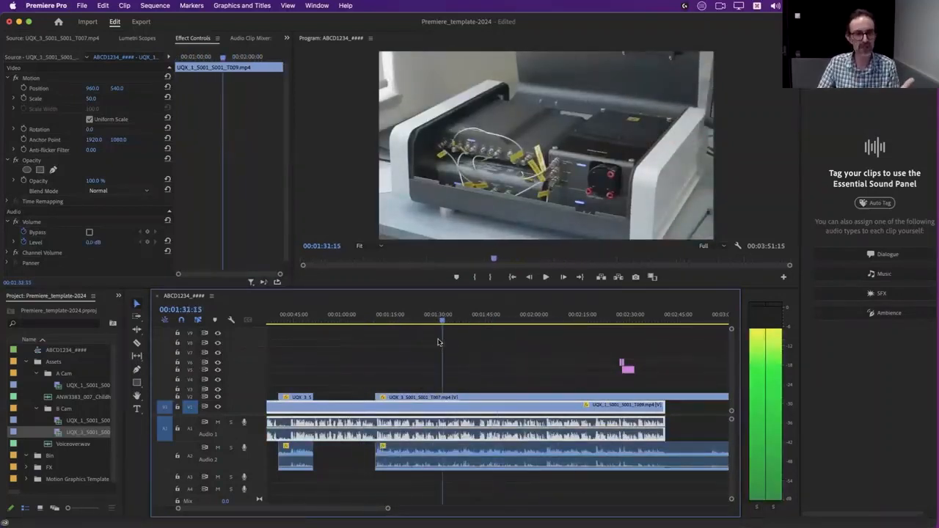
Hide the V2 track and scrub the main camera footage up to about 00:01:59 to find where the close-up is needed.
left_click(217, 398)
left_click(218, 398)
left_click(218, 398)
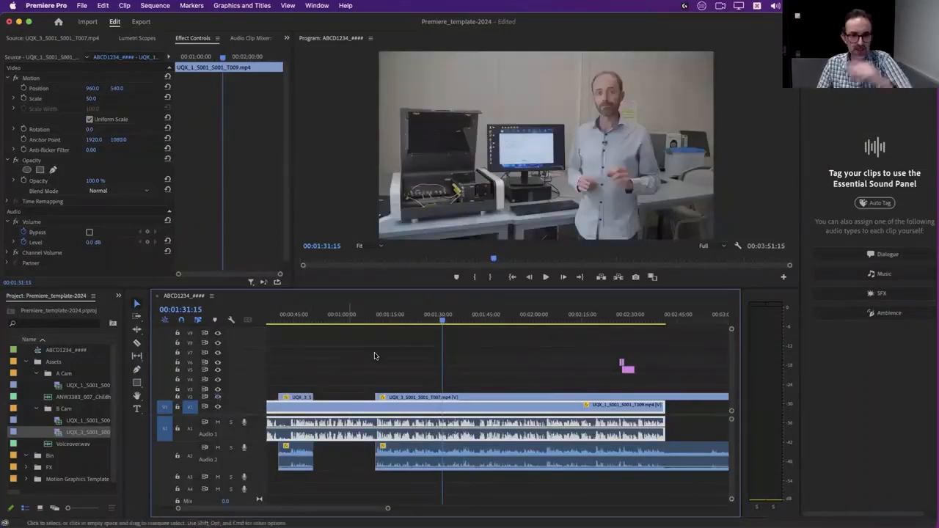
left_click_drag(441, 321, 368, 323)
left_click_drag(382, 324, 529, 335)
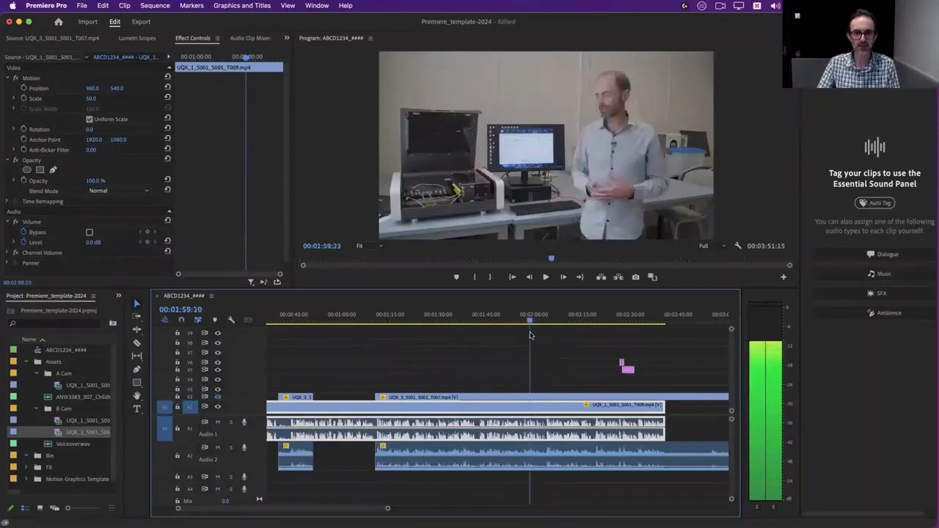
Split the long UQX_3 T007 clip on V2 at 00:01:57:22, 00:02:06:07, about 00:02:15 and about 00:02:19, and return to the Selection tool.
left_click(137, 343)
left_click(530, 397)
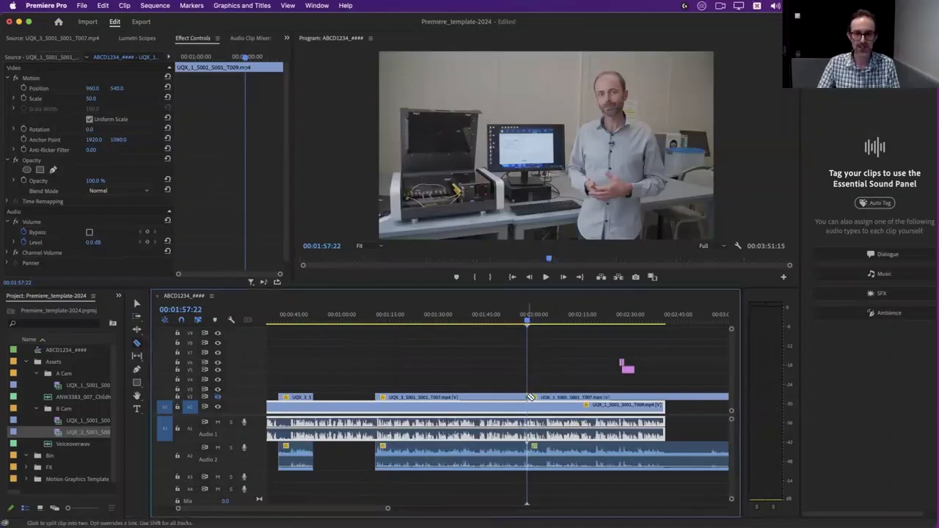
left_click_drag(527, 321, 554, 323)
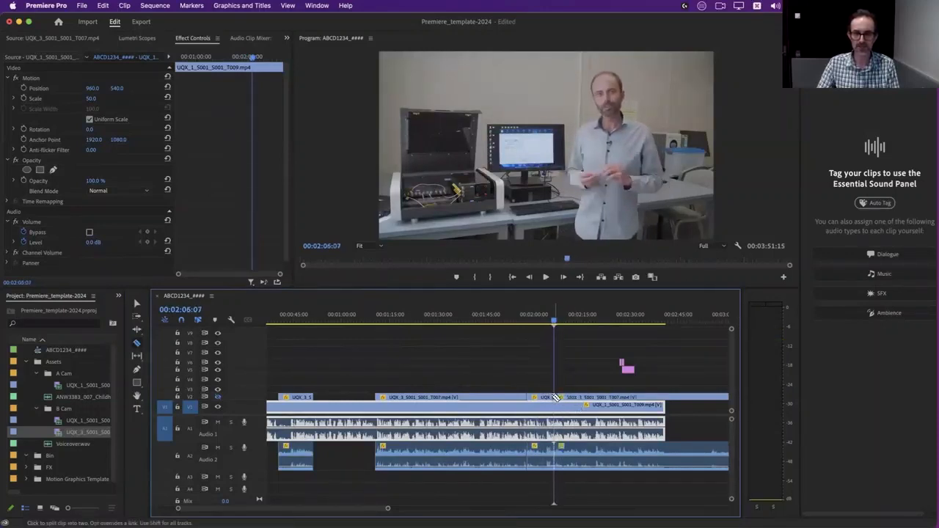
left_click_drag(554, 320, 513, 344)
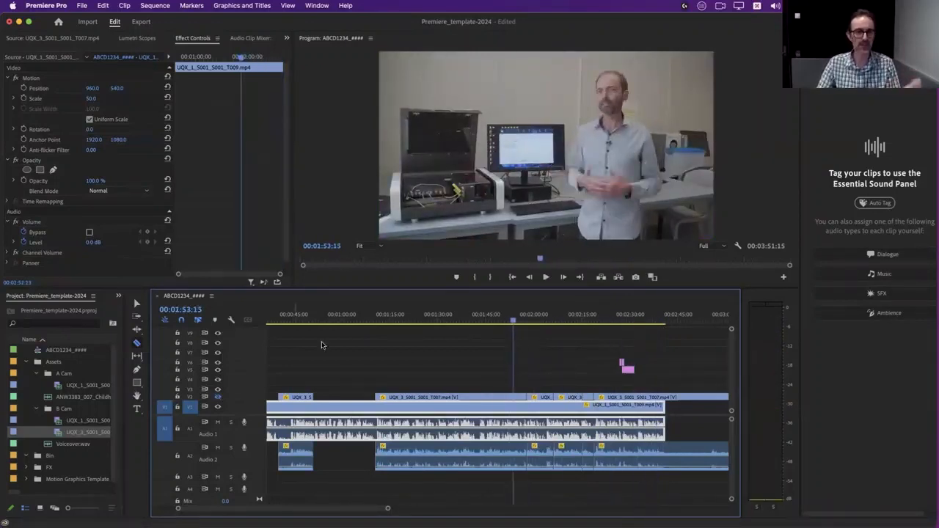
left_click(137, 307)
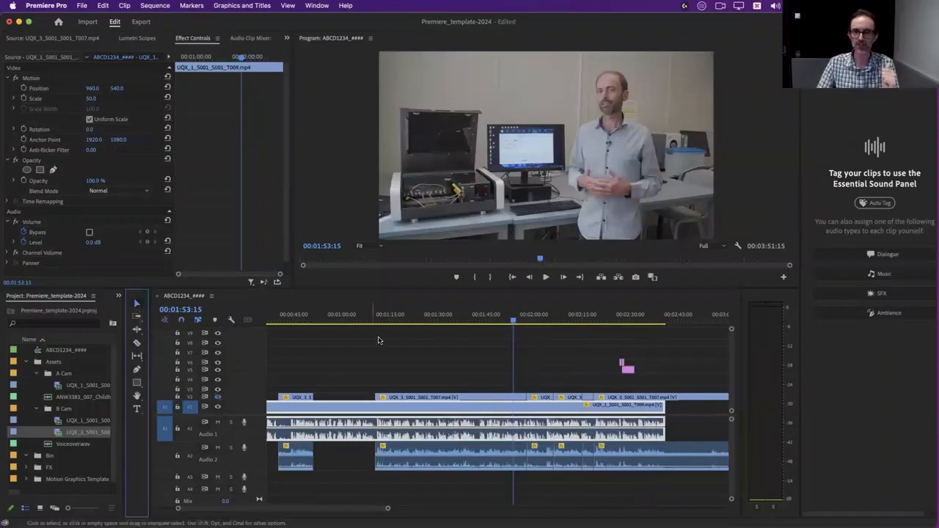
Delete the UQX_3 T007 pieces from 00:01:10:14 to 00:01:57:21 and from 00:02:06:07 to about 00:02:15, and show the V2 track again.
left_click_drag(467, 319, 495, 331)
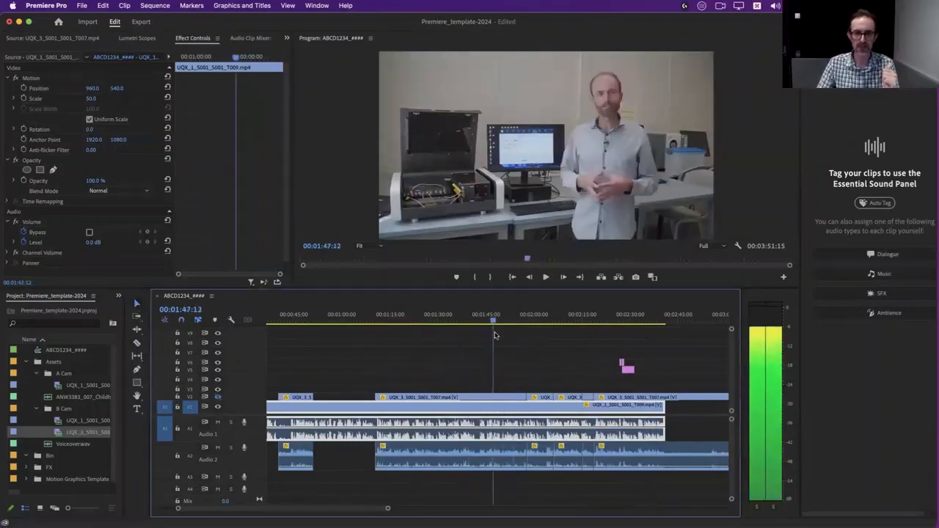
left_click(499, 400)
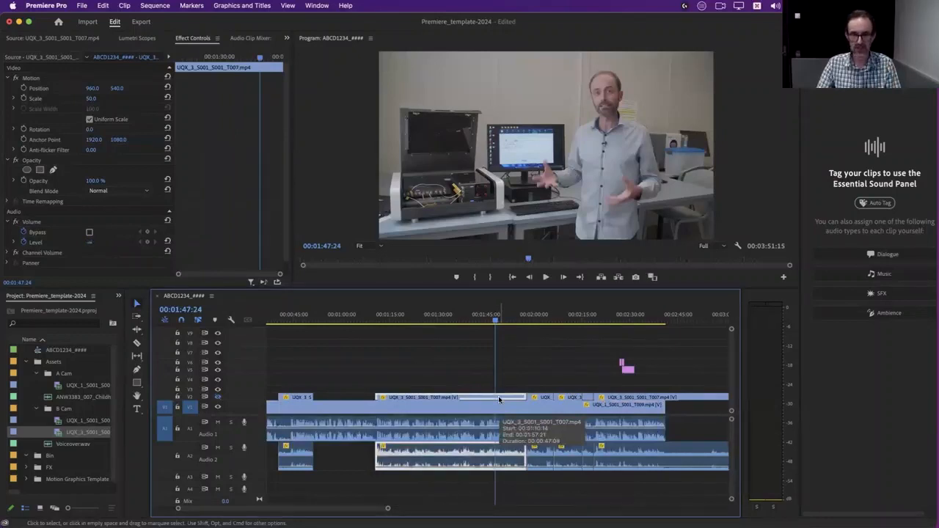
key("Delete")
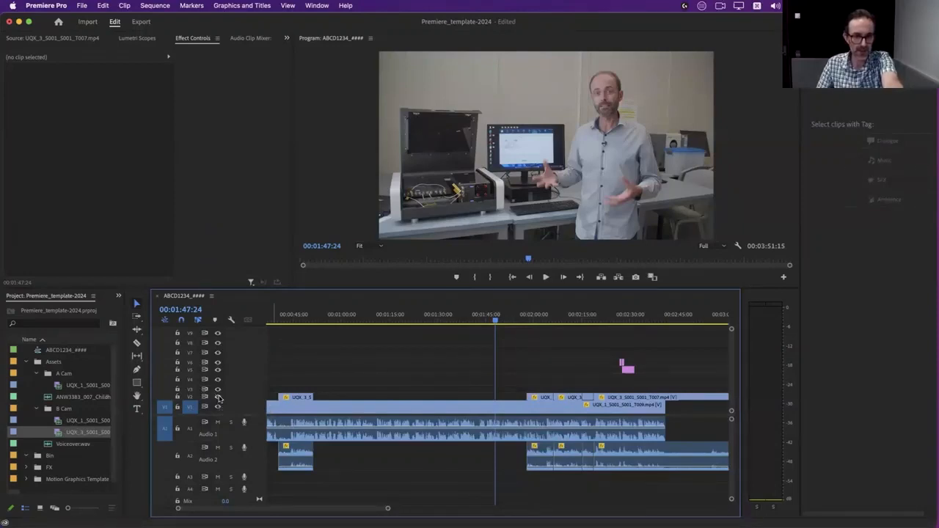
left_click_drag(504, 317, 566, 316)
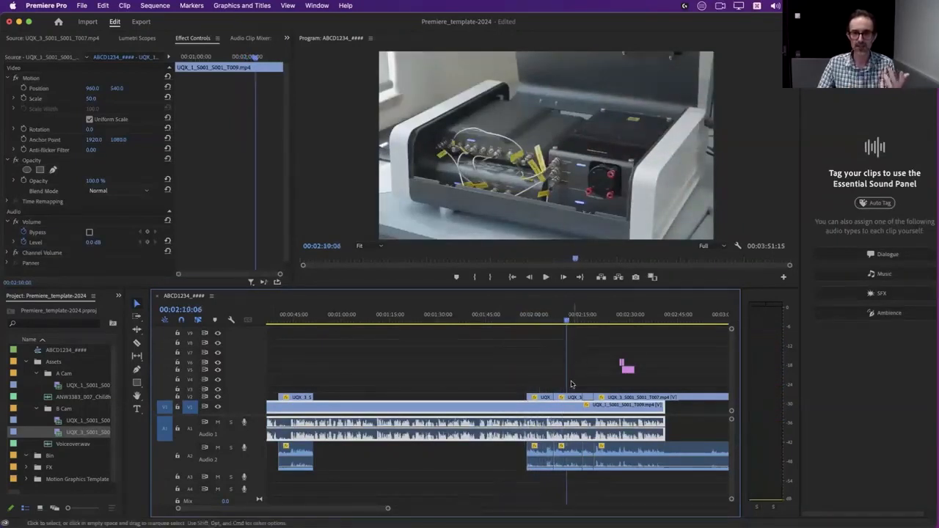
left_click(571, 397)
key("Delete")
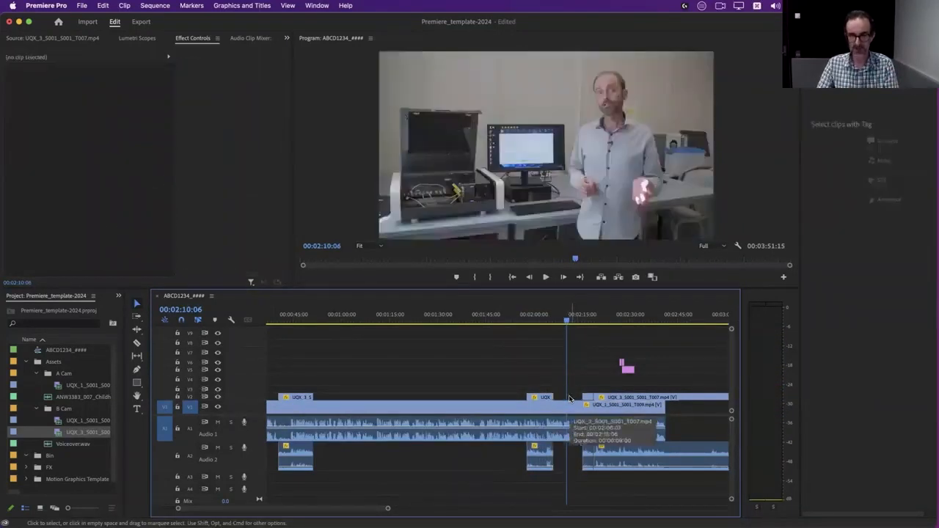
Find the computer screen close-up in the last UQX_3 T007 piece and trim the piece's start to about 00:03:18.
scroll(566, 391, "down", 2)
left_click_drag(489, 315, 628, 320)
left_click_drag(403, 509, 487, 509)
left_click_drag(482, 315, 529, 344)
left_click(461, 397)
left_click(456, 320)
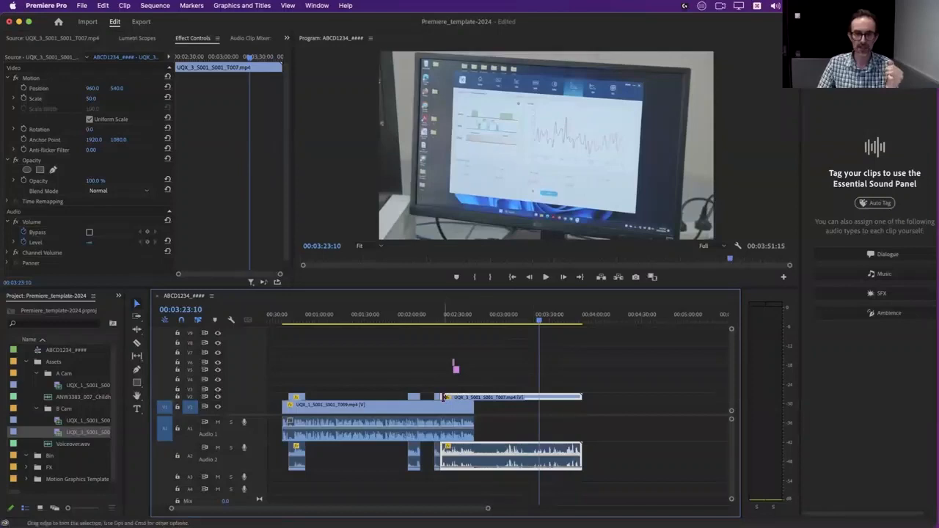
left_click_drag(445, 397, 533, 397)
Shorten the last UQX_3 T007 piece to about 9 seconds and move it over the main clip's end, starting at about 00:02:37.
left_click_drag(539, 320, 469, 328)
mouse_move(549, 323)
left_mouse_down()
mouse_move(562, 323)
mouse_move(551, 324)
left_mouse_up()
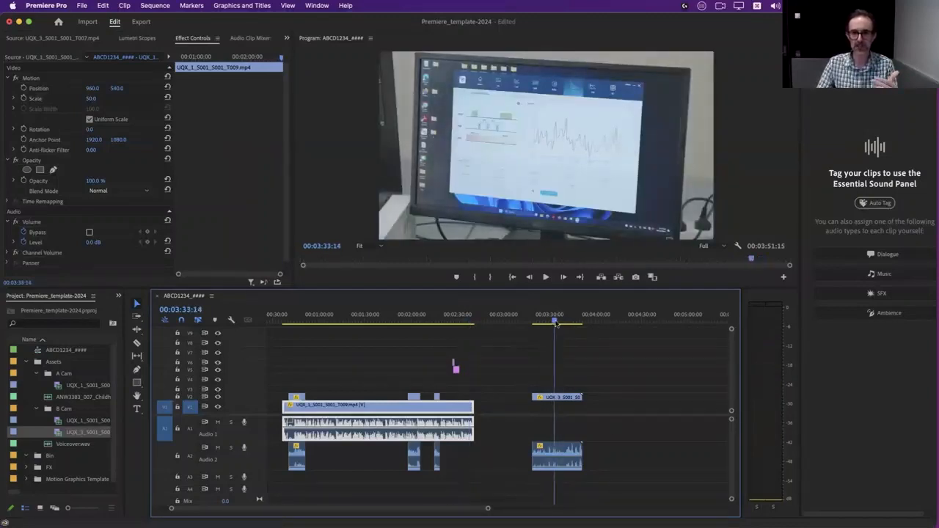
left_click_drag(577, 397, 474, 398)
left_click_drag(463, 318, 467, 319)
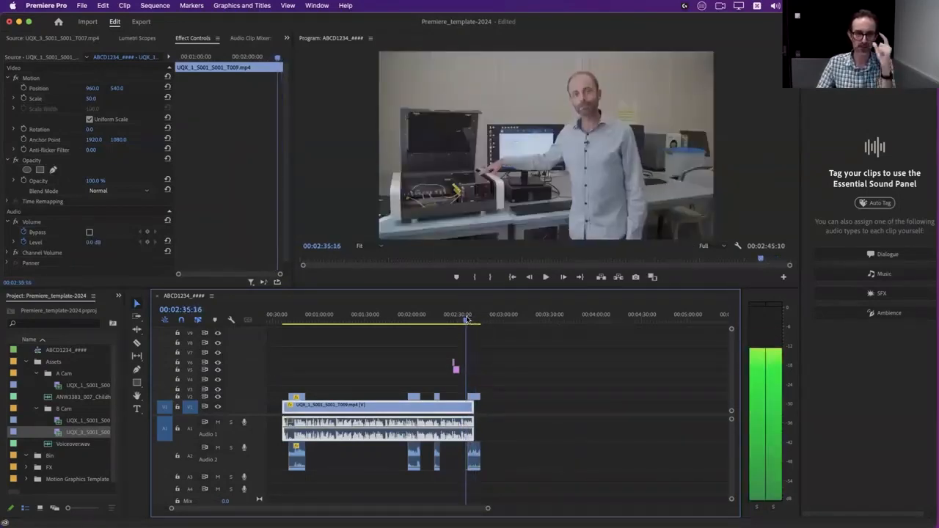
Look over the presenter title at 00:00:08:23 and the frame at 00:02:27:02 near the end graphics, leaving no clip selected.
left_click_drag(470, 511, 401, 512)
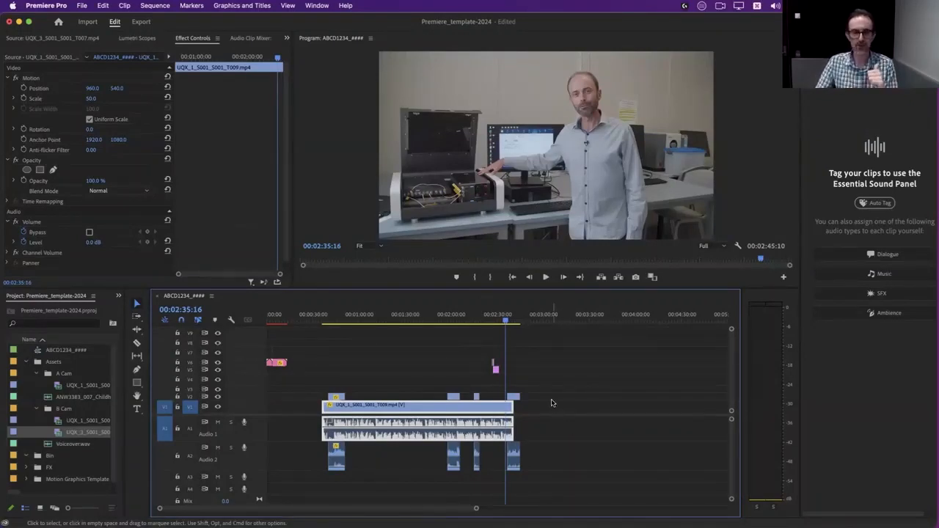
left_click(281, 321)
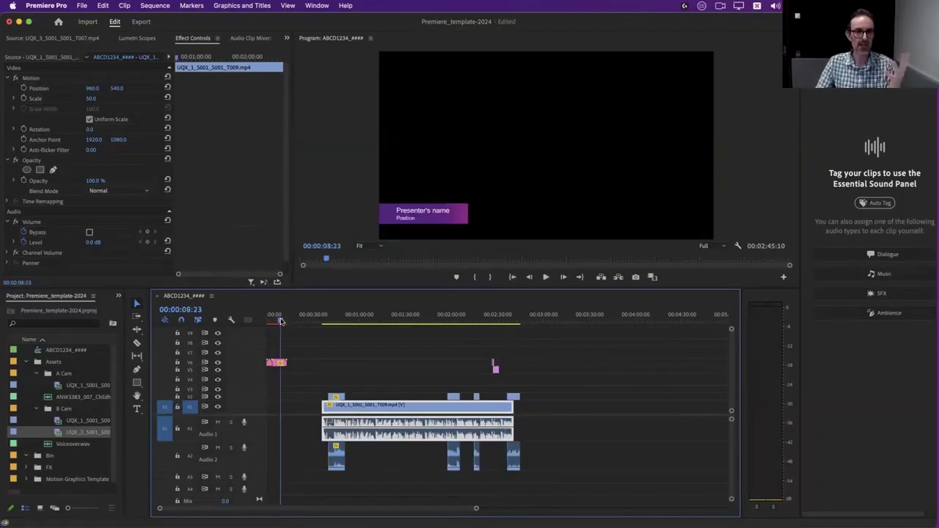
left_click(493, 318)
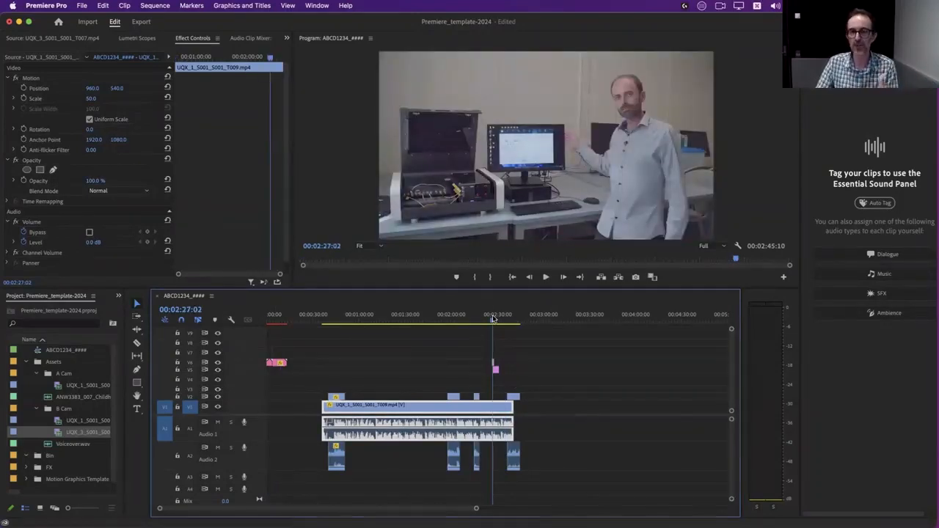
left_click(519, 387)
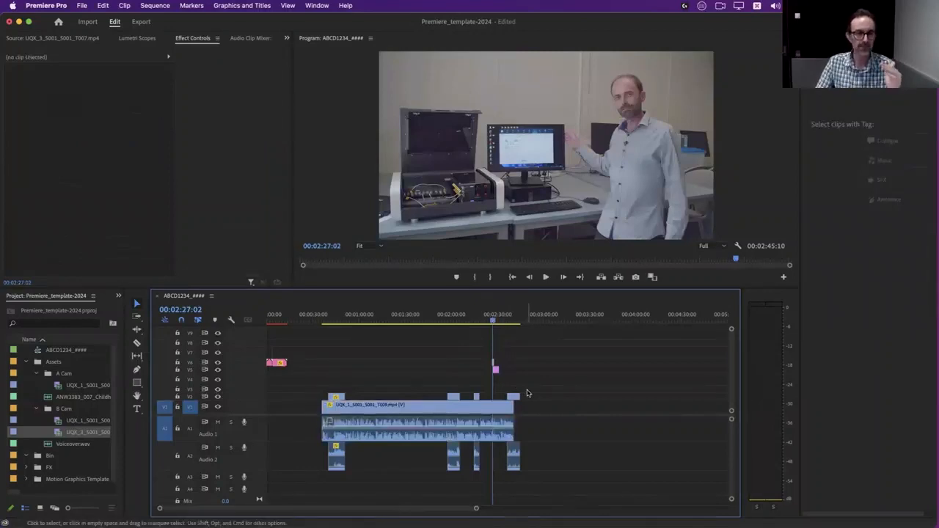
Mark UQX_1 T010 from about 00:00:27 to 00:00:28:10, place it on V3 just before the last UQX_3 T007 piece, and check it at 00:02:36:02.
double_click(60, 422)
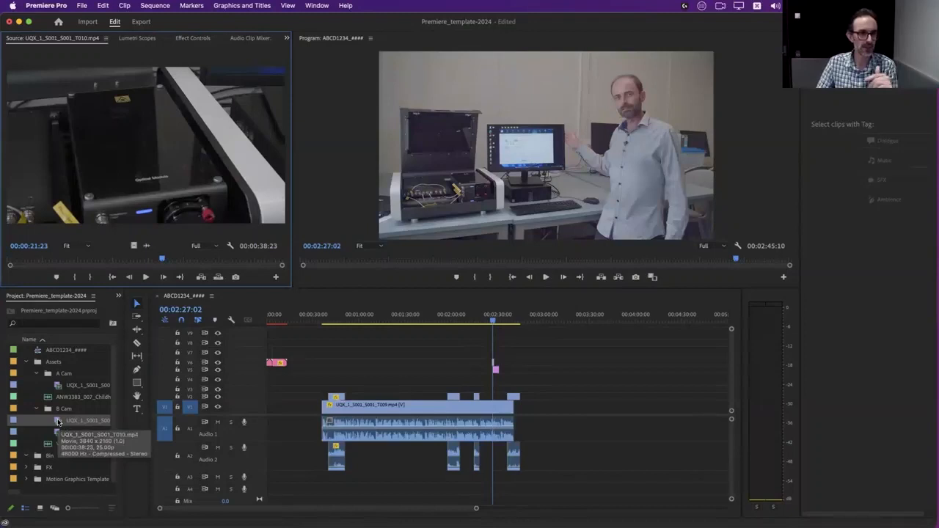
left_click_drag(123, 263, 207, 261)
key("i")
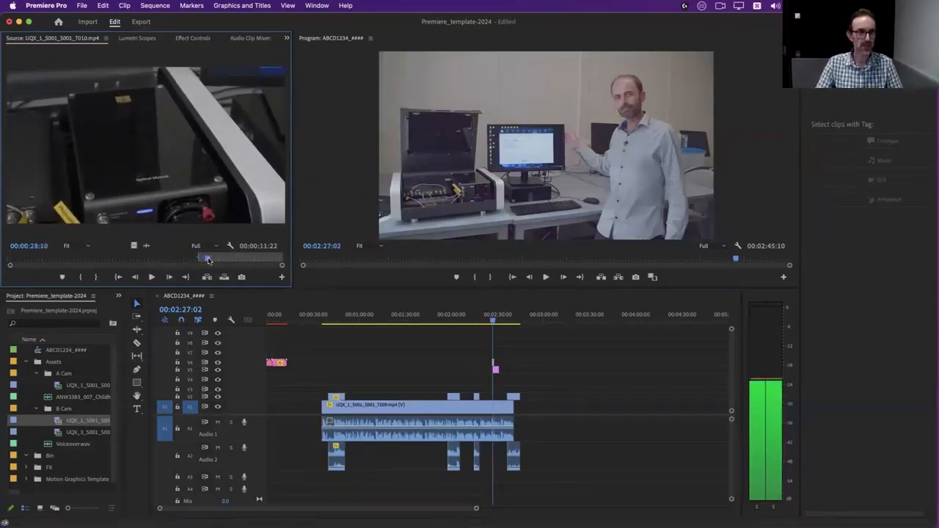
key("o")
left_click_drag(350, 256, 512, 395)
key("space")
key("space")
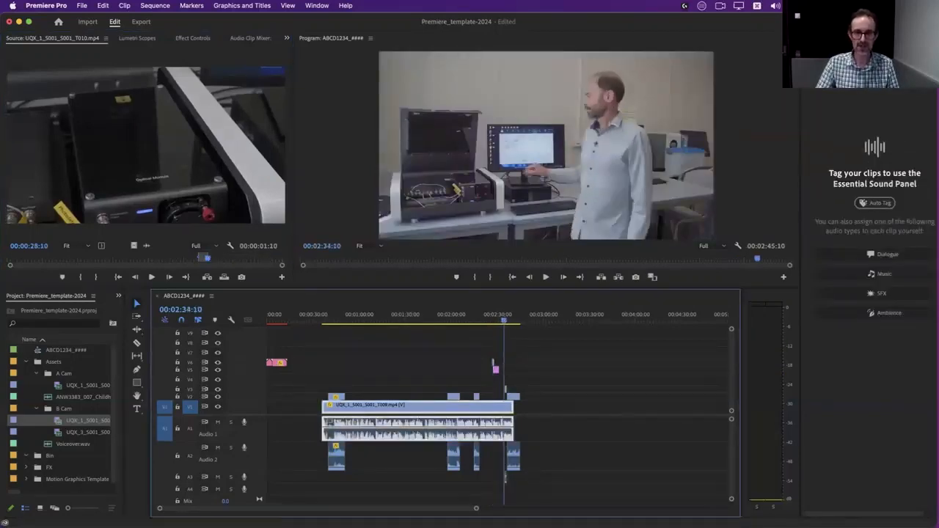
left_click_drag(479, 512, 337, 508)
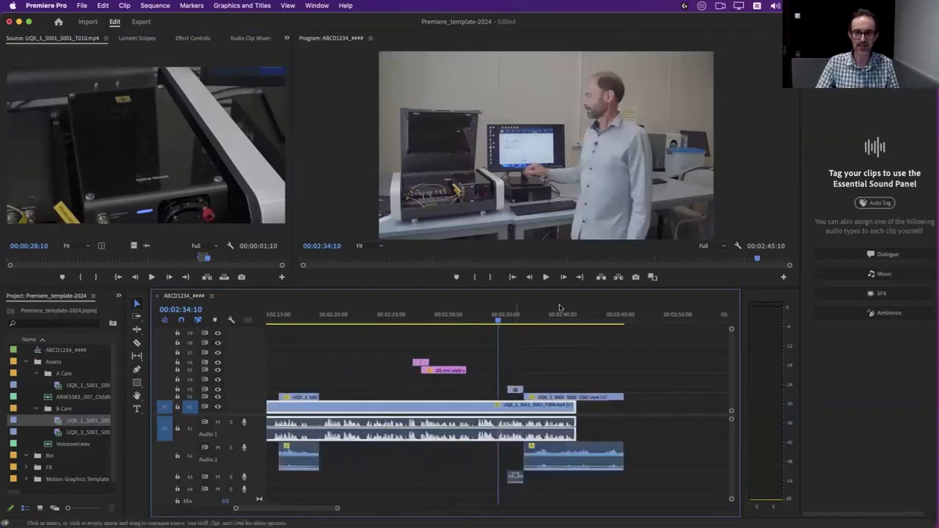
left_click_drag(499, 321, 517, 321)
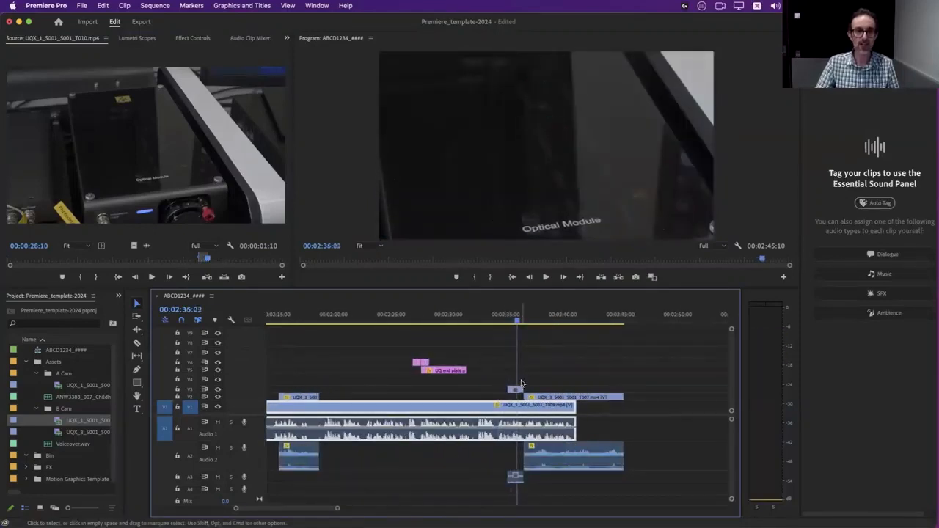
left_click(516, 391)
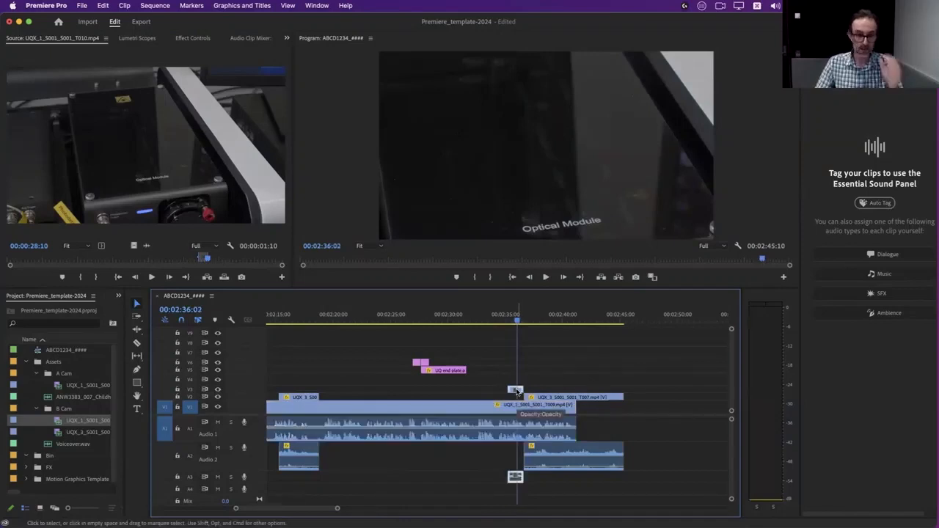
Trim the end of the last UQX_3 T007 piece to match the end of the main clip at 00:02:41:06.
left_click_drag(517, 321, 595, 321)
left_click_drag(618, 396, 571, 397)
left_click_drag(338, 510, 405, 508)
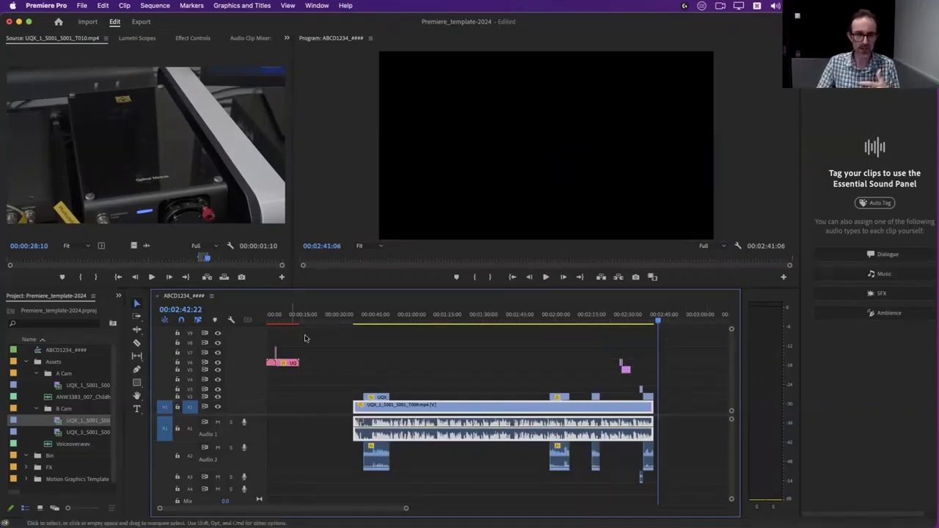
Select all interview clips on V1 to V3 with their audio and move them together to start at about 00:00:04.
left_click_drag(304, 324, 277, 323)
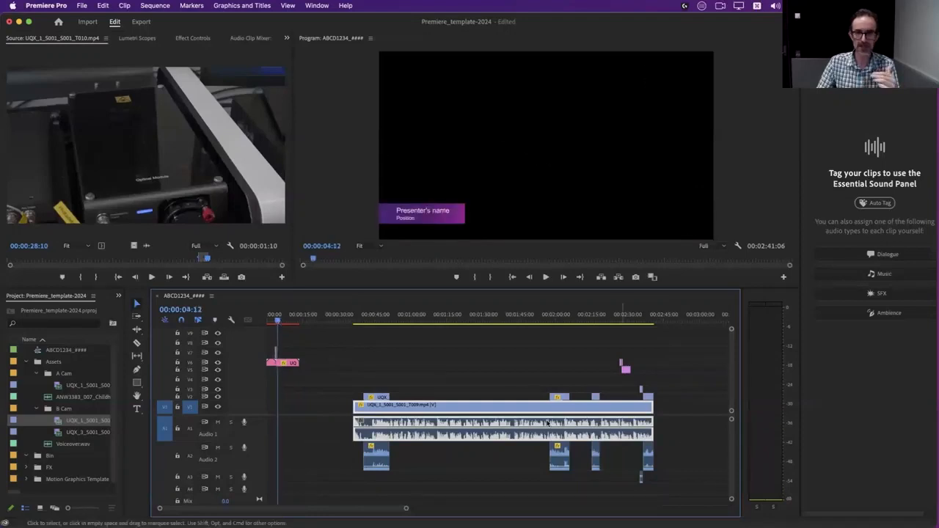
left_click_drag(671, 379, 329, 477)
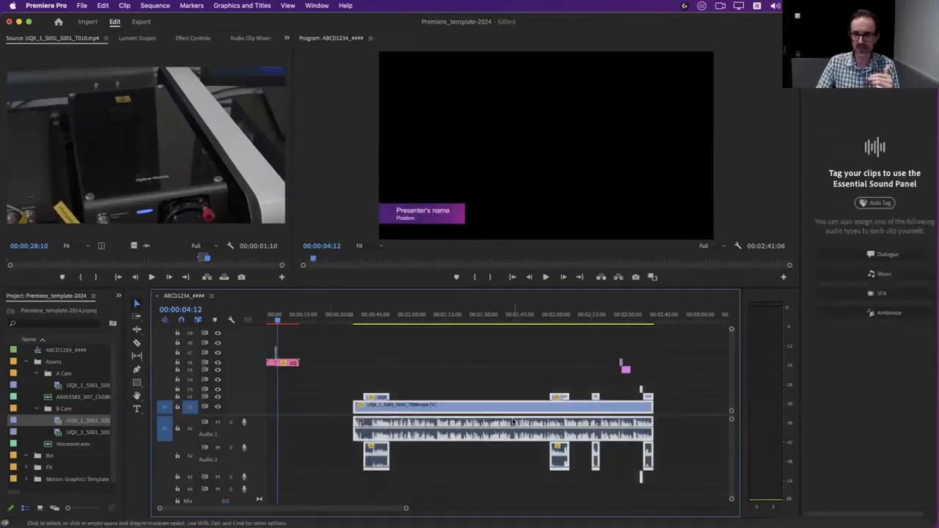
left_click_drag(396, 409, 323, 410)
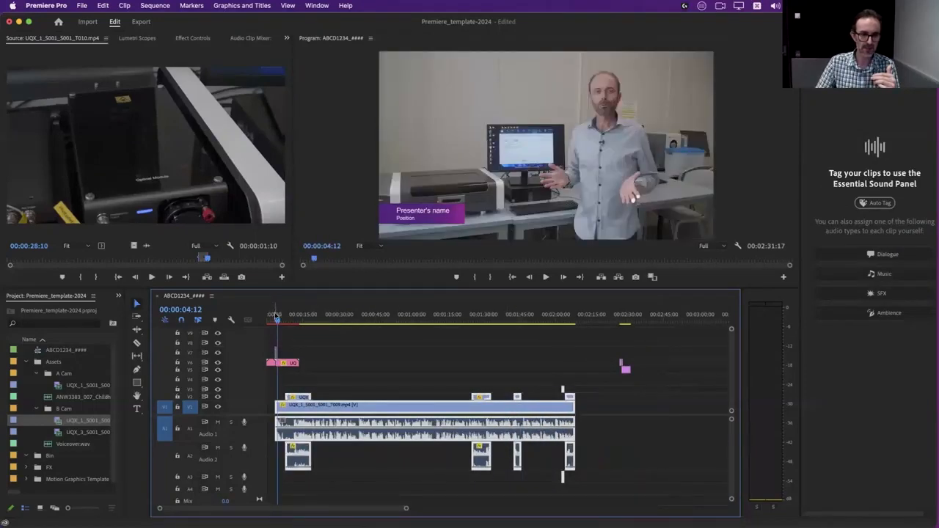
left_click(273, 317)
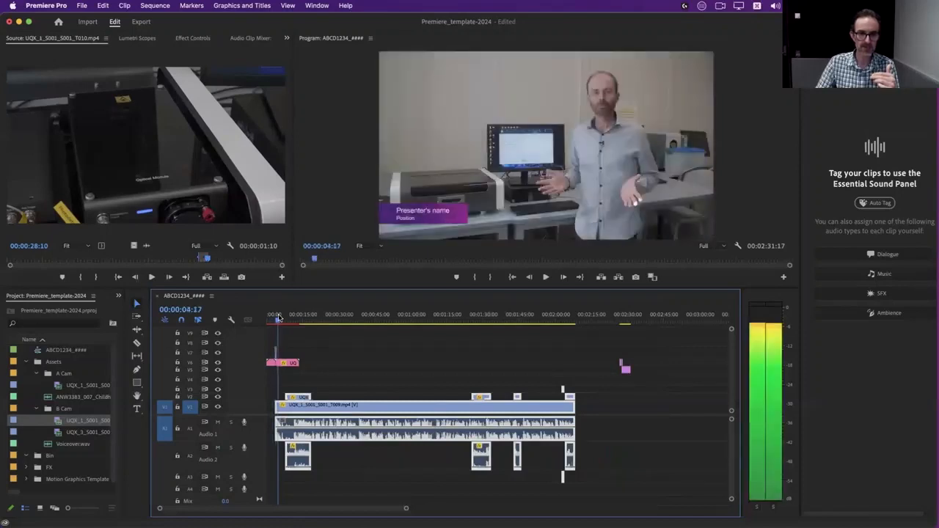
Align the start of the selected interview clips with the end of the UQ intro clip, and scrub the opening up to 00:00:24:02.
left_click_drag(405, 510, 276, 508)
mouse_move(348, 409)
left_mouse_down()
mouse_move(326, 408)
mouse_move(335, 409)
left_mouse_up()
left_click(302, 320)
left_click_drag(308, 320, 372, 320)
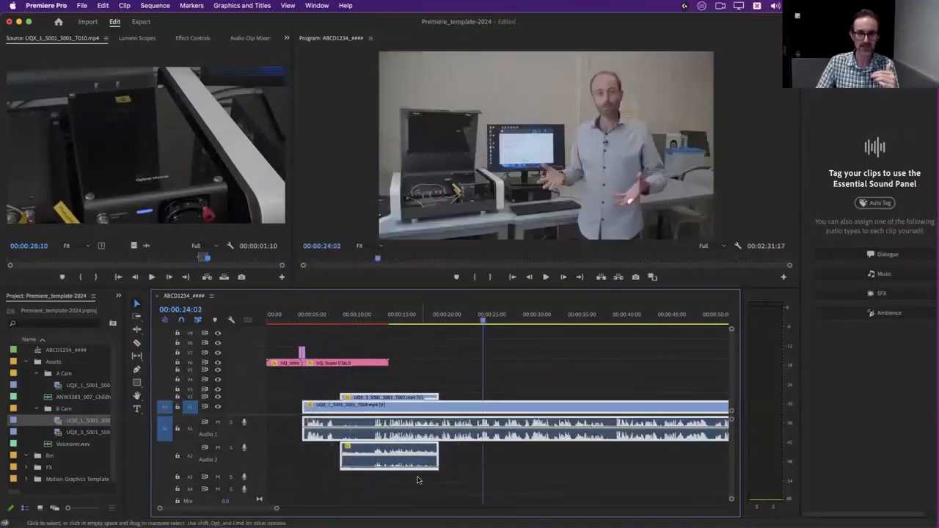
Move the end transition and UQ end plate graphics down to V3 and V2, directly after the end of the interview clips.
left_click_drag(275, 508, 333, 507)
scroll(389, 449, "right", 10)
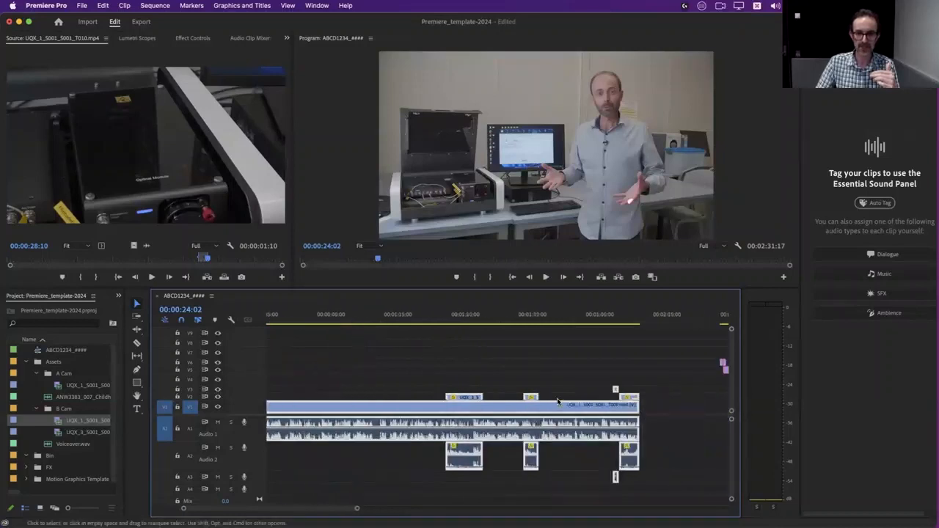
left_click_drag(563, 341, 469, 397)
left_click_drag(379, 510, 326, 509)
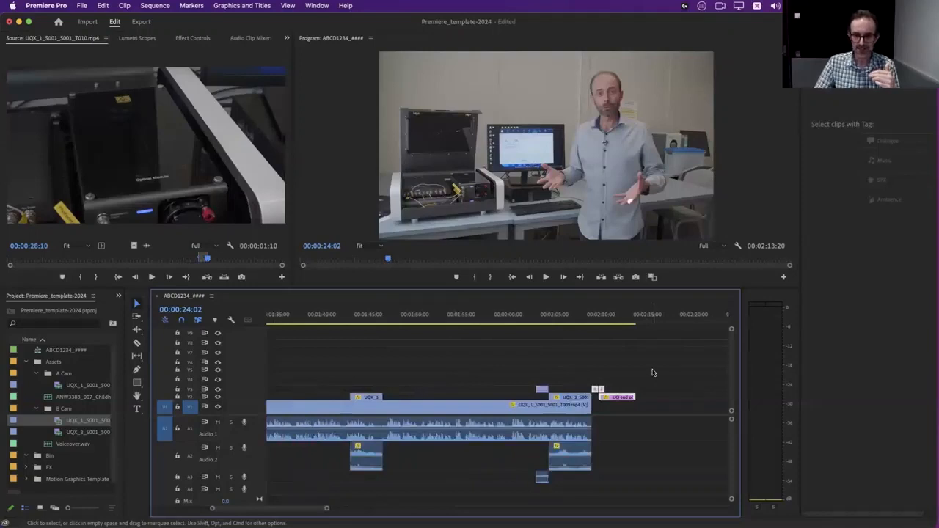
Shift the end graphics slightly earlier so the end plate starts at the interview's end and the V3 transition straddles the cut.
left_click(594, 317)
left_click_drag(595, 317, 595, 318)
left_click_drag(612, 369, 593, 389)
left_click_drag(595, 321, 598, 321)
key("space")
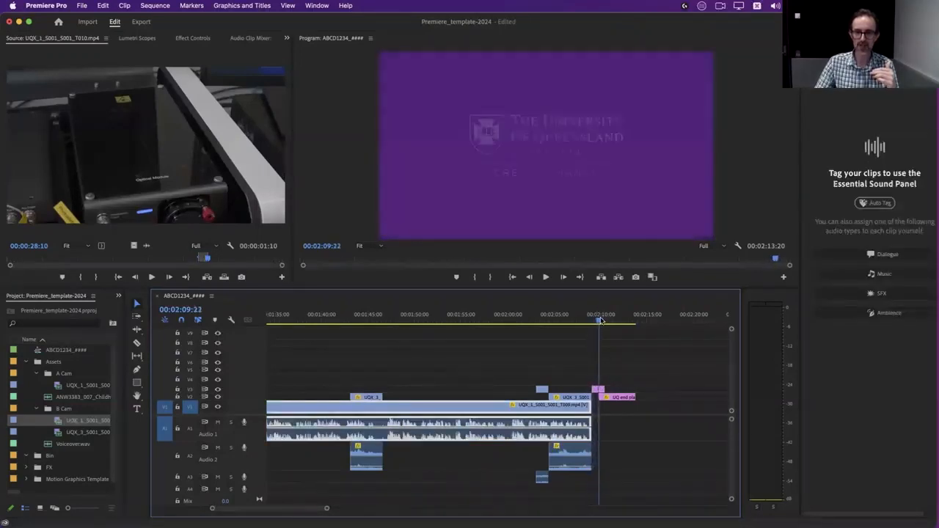
left_click_drag(637, 363, 601, 398)
left_click_drag(573, 314, 490, 316)
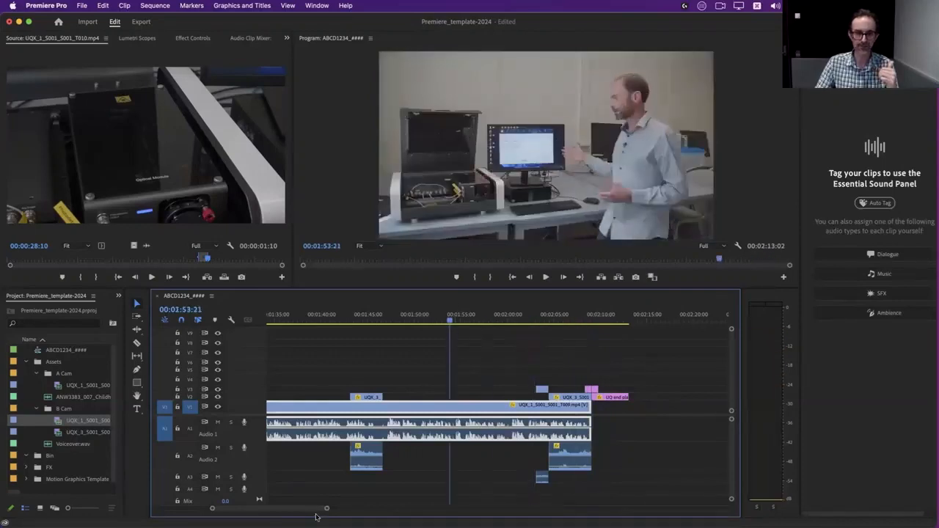
Move the UQ intro and UQ super graphics down to V3, with the transition between them on V4.
left_click_drag(326, 508, 392, 508)
key("backslash")
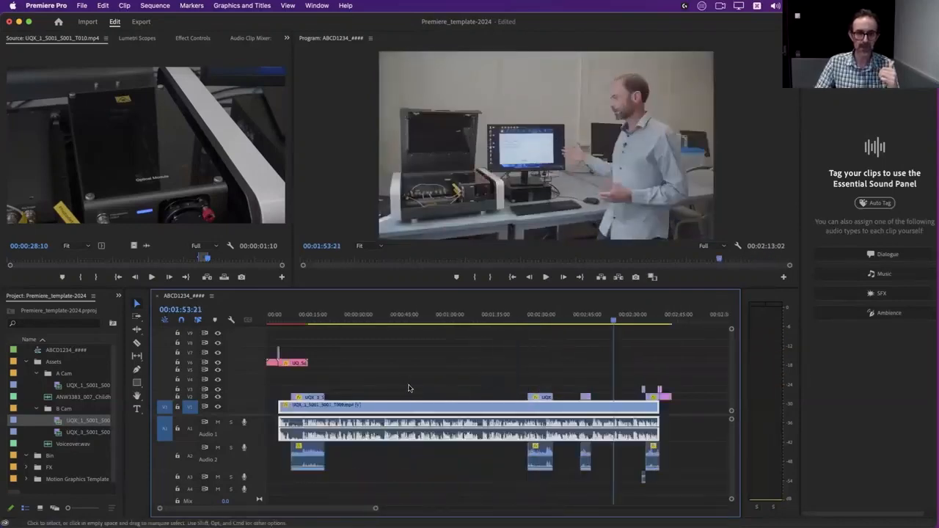
left_click(277, 317)
left_click_drag(315, 339, 291, 393)
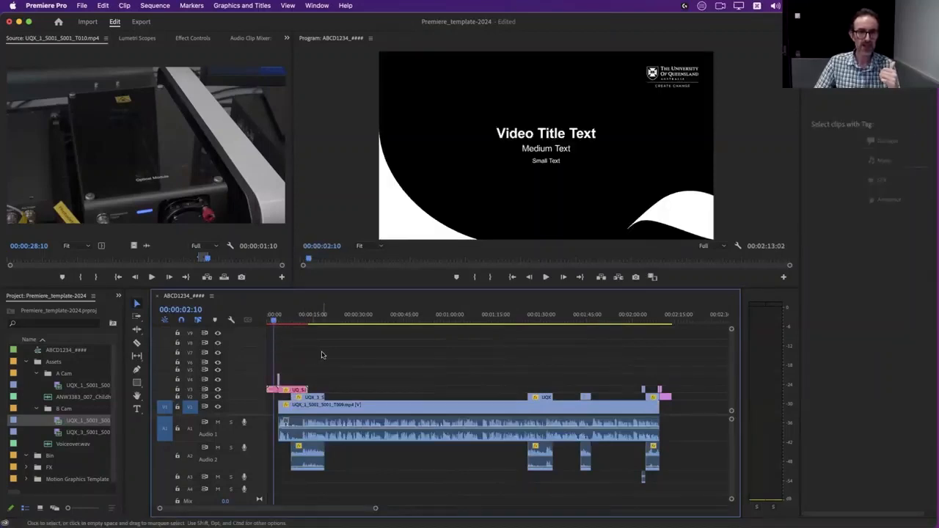
Change the intro graphic's 80 pt title text to "Cubit", previewing the title at 00:00:01:23.
left_click(291, 314)
left_click(274, 318)
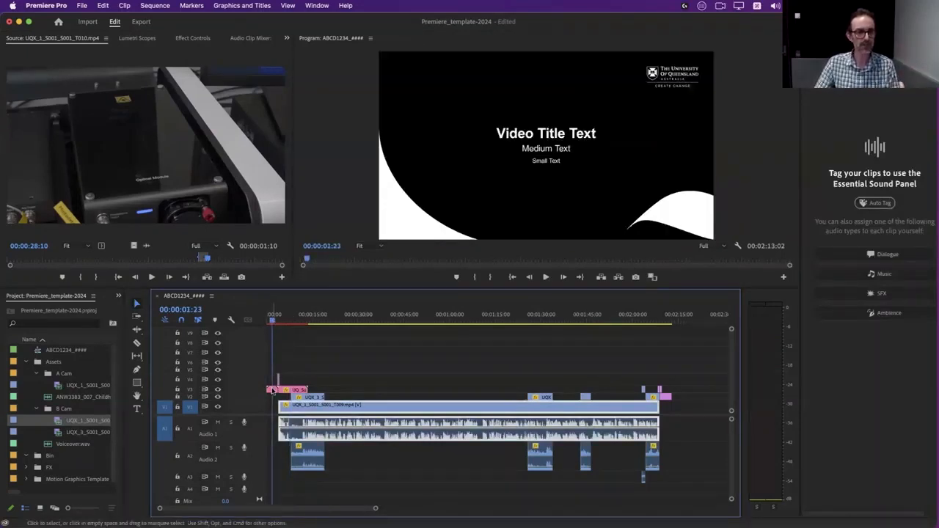
left_click(271, 391)
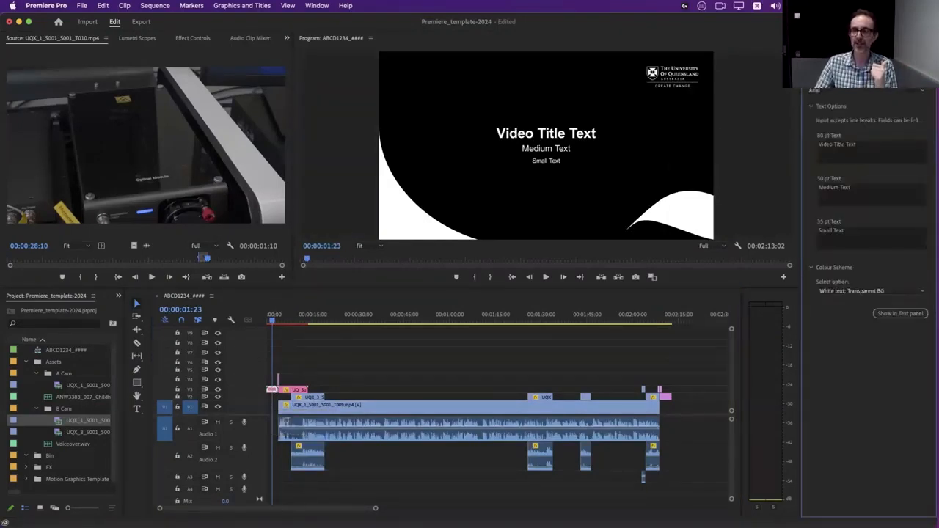
left_click(872, 146)
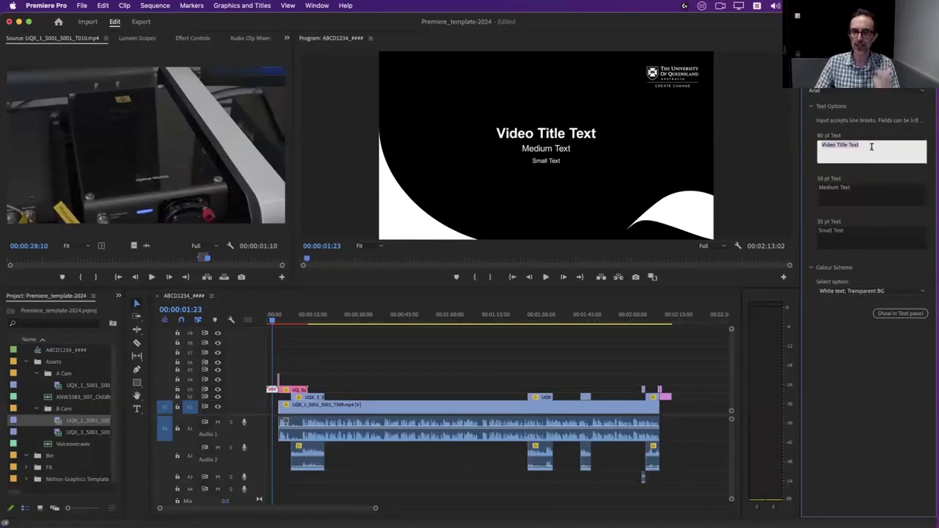
type("Cubit")
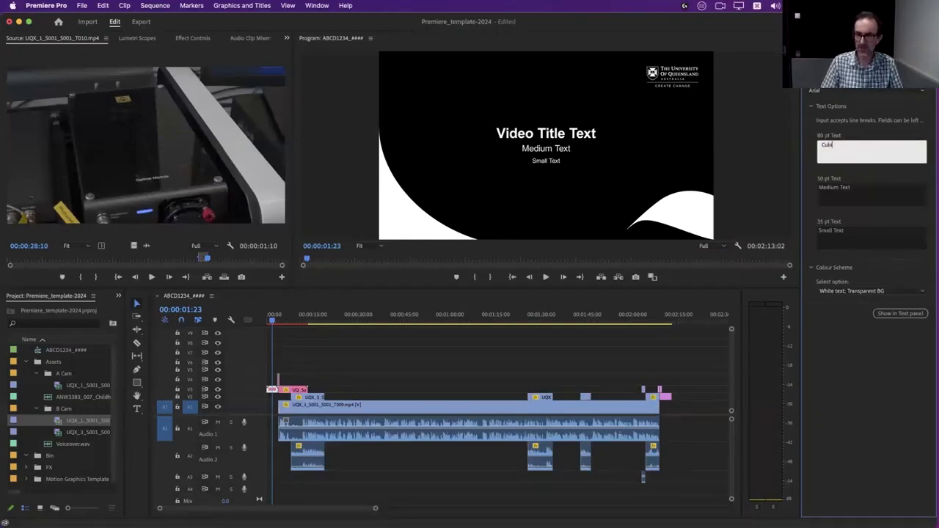
left_click(864, 199)
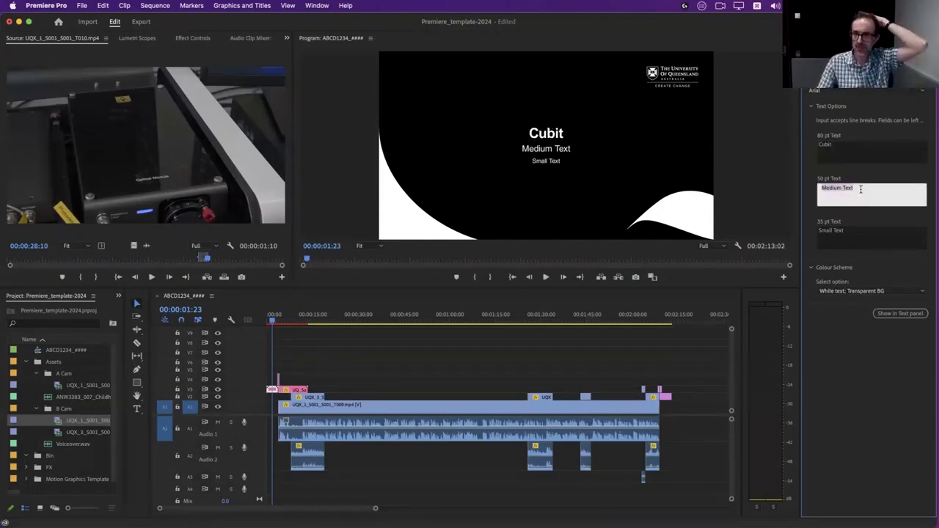
Clear the 50 pt and 35 pt text lines of the intro graphic so only the title remains.
left_click(869, 150)
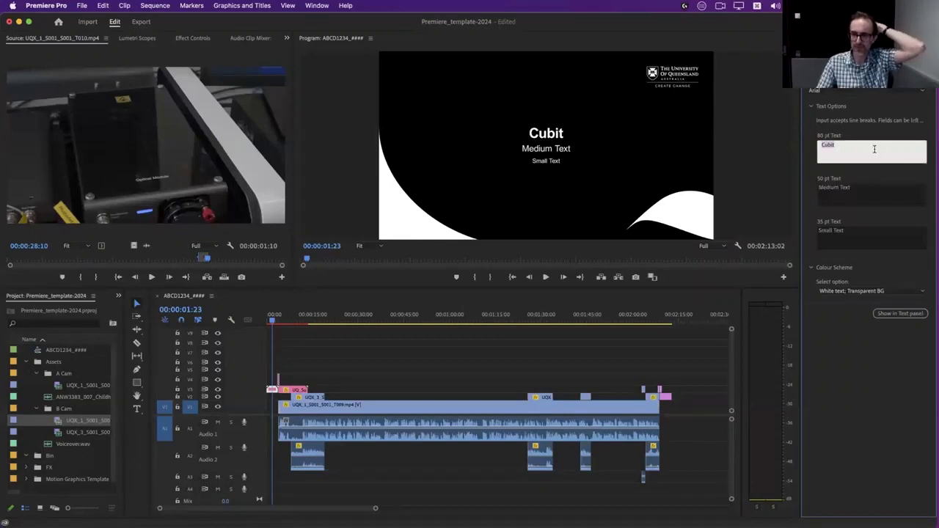
left_click(870, 191)
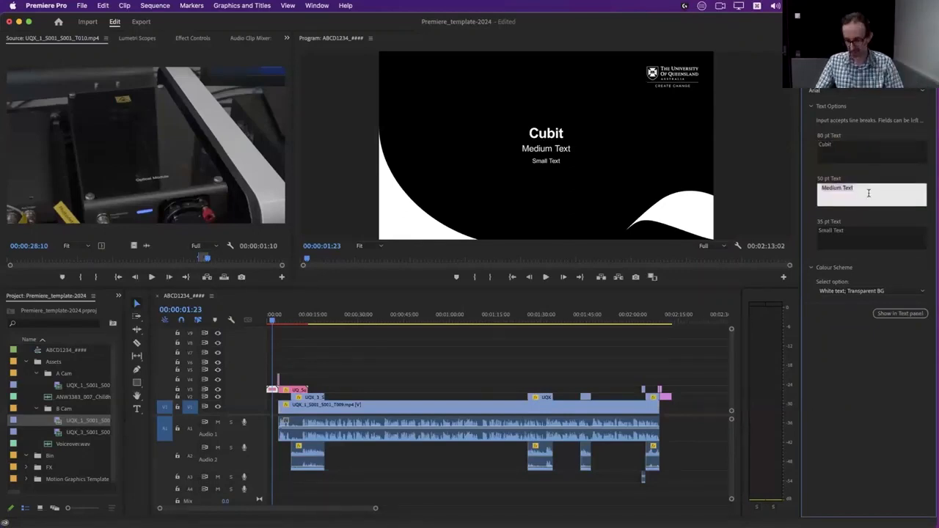
key("BackSpace")
left_click(865, 235)
key("BackSpace")
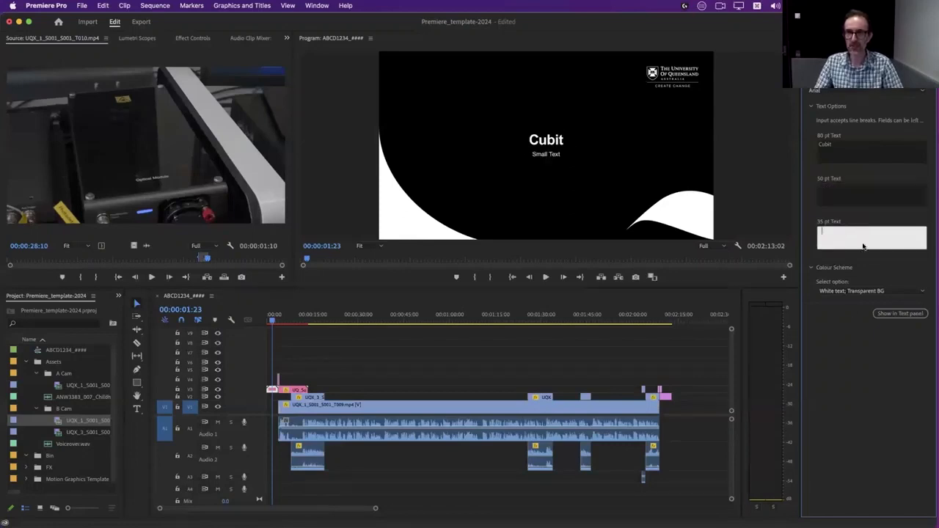
left_click(840, 342)
left_click(858, 147)
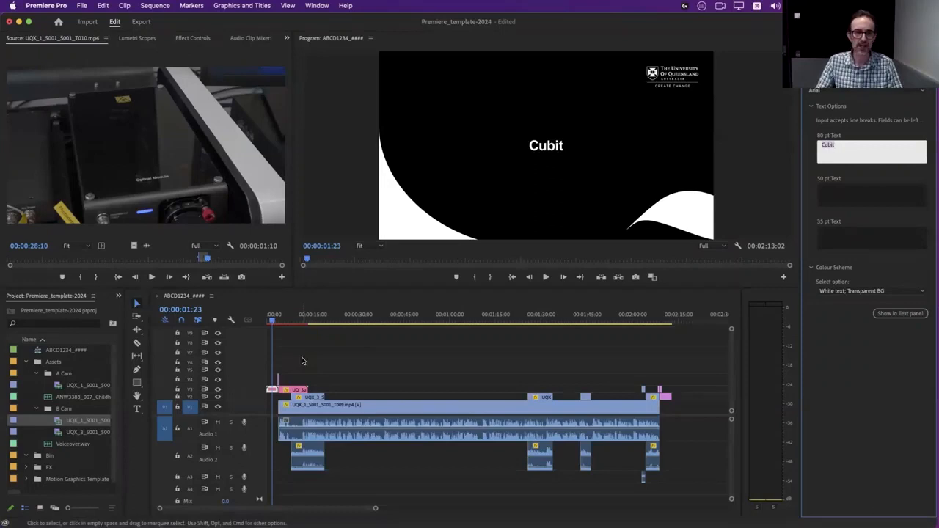
Try the purple and white transparent, solid purple and solid white background colour schemes on the intro title.
left_click(836, 291)
left_click(835, 312)
left_click(842, 292)
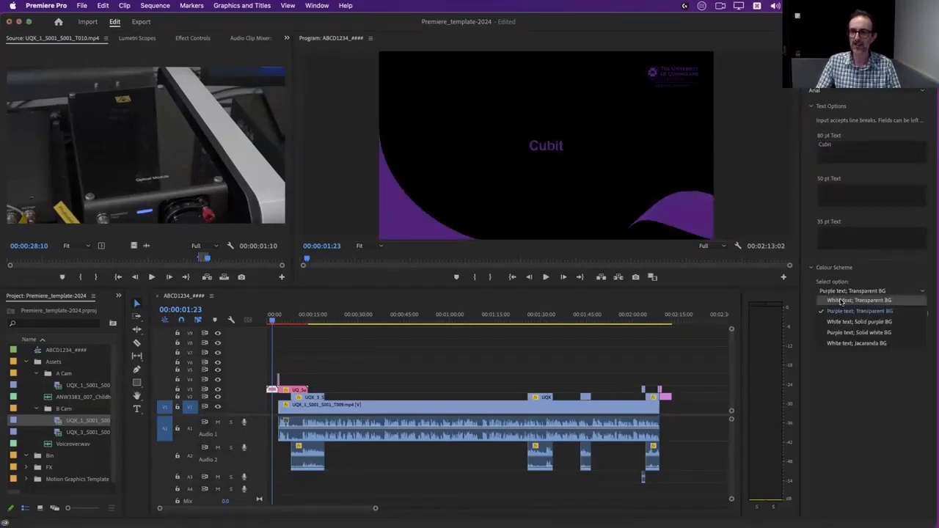
left_click(842, 301)
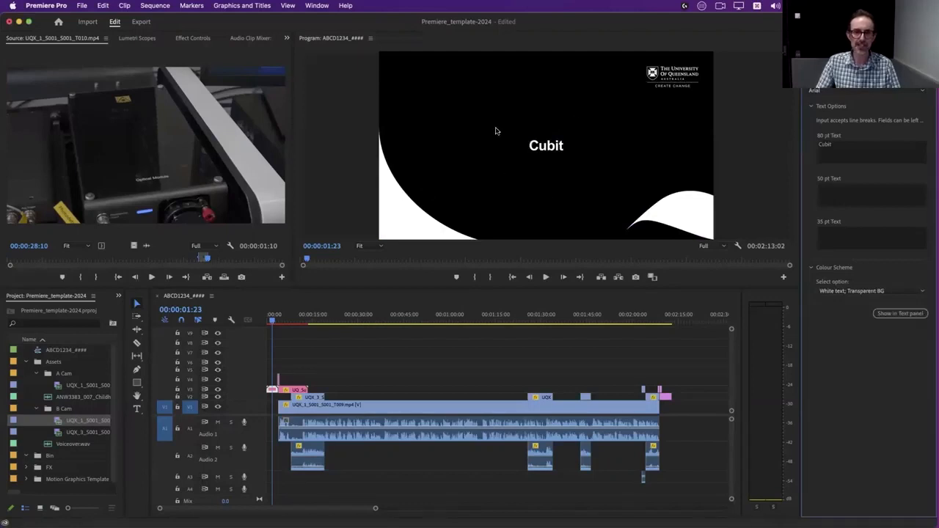
left_click(855, 291)
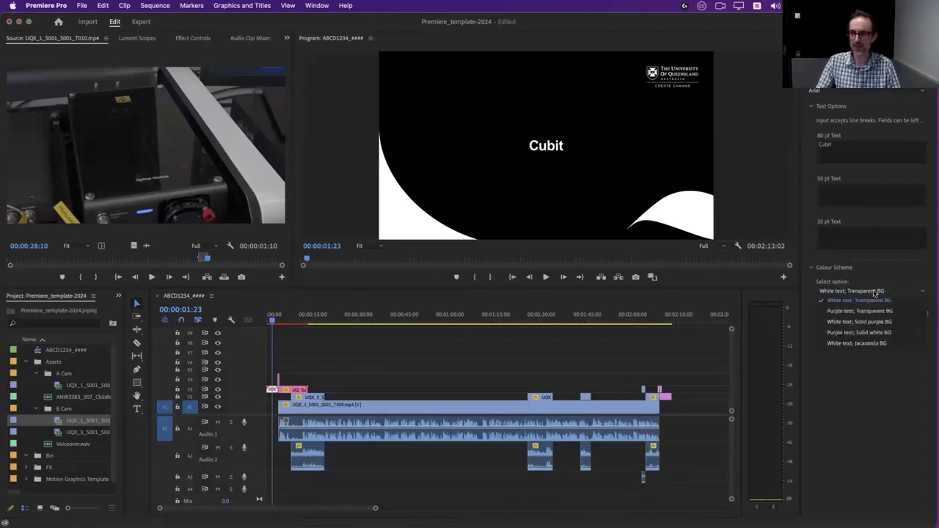
left_click(850, 324)
left_click(844, 292)
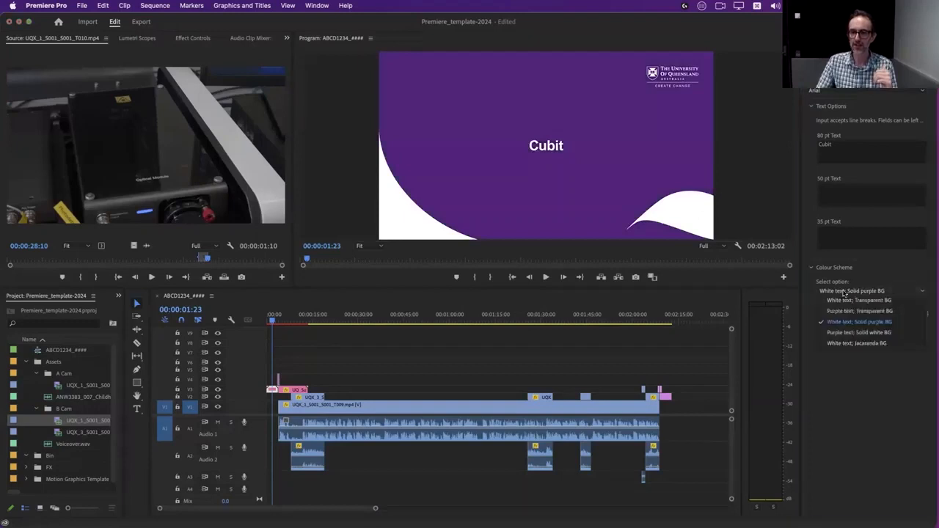
left_click(842, 335)
Set the intro title's colour scheme to "White text; Jacaranda BG".
left_click(844, 293)
left_click(842, 344)
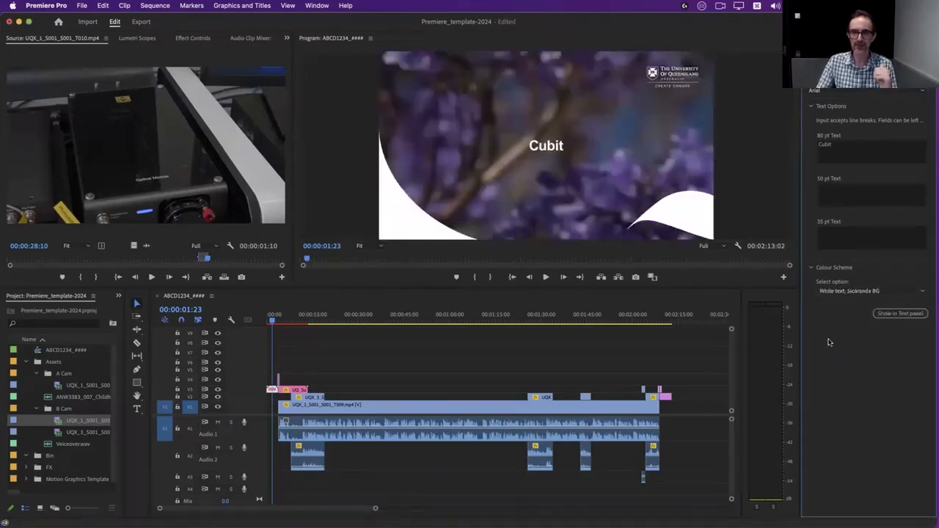
left_click(836, 292)
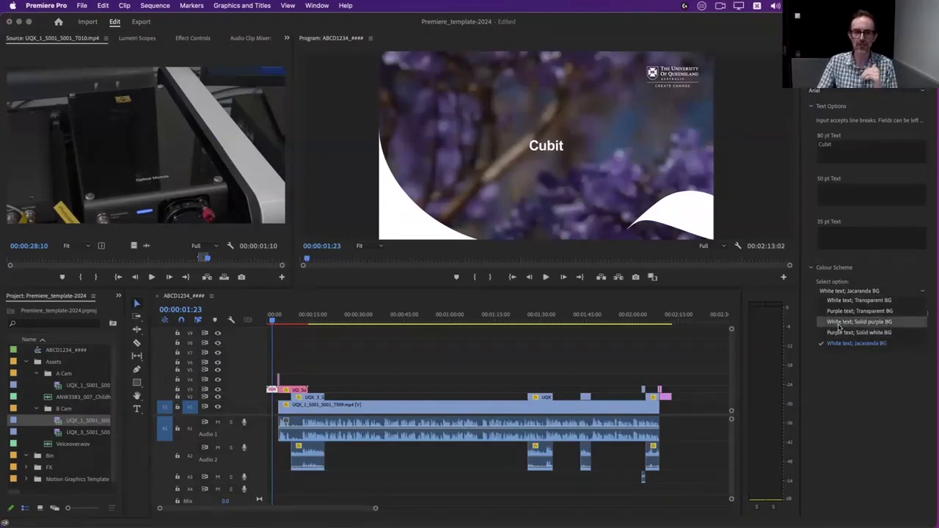
left_click(838, 375)
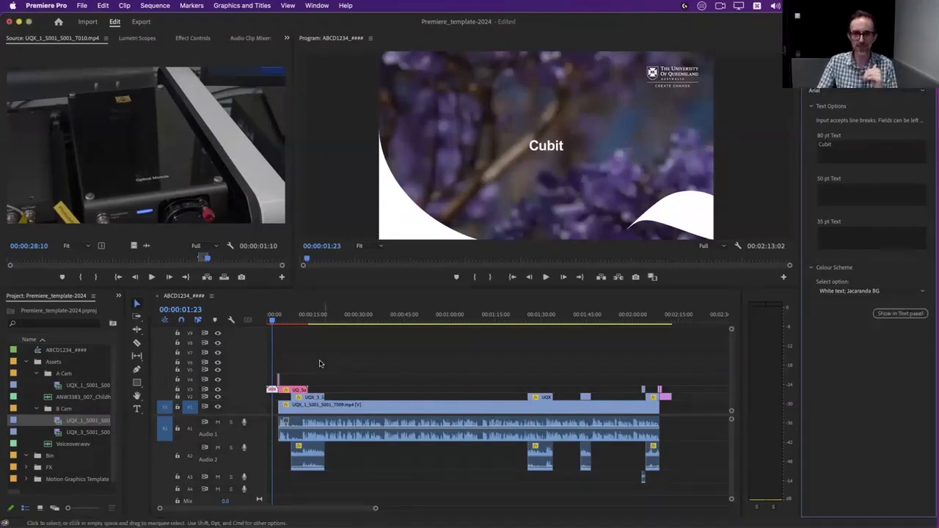
Fill in the presenter's name on the UQ super graphic and set its position text to "Senior lecturer".
left_click(293, 319)
left_click(291, 319)
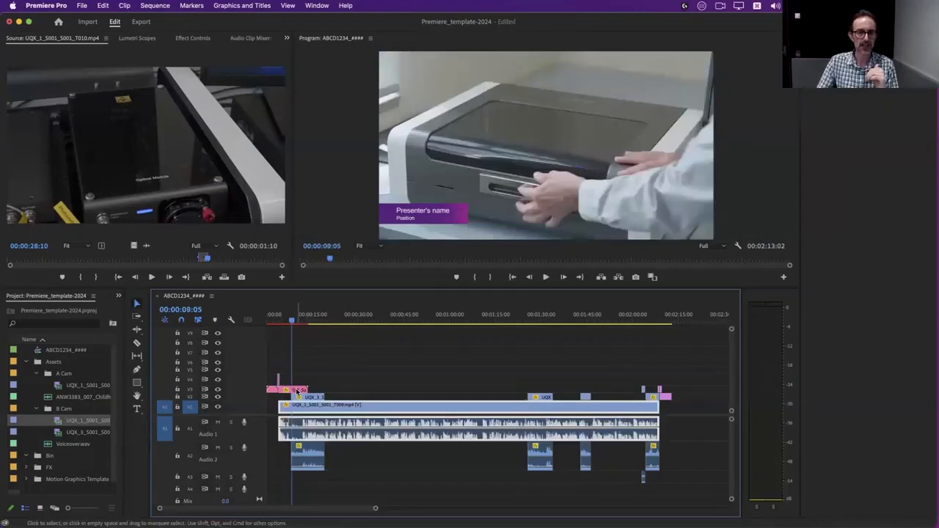
left_click(294, 390)
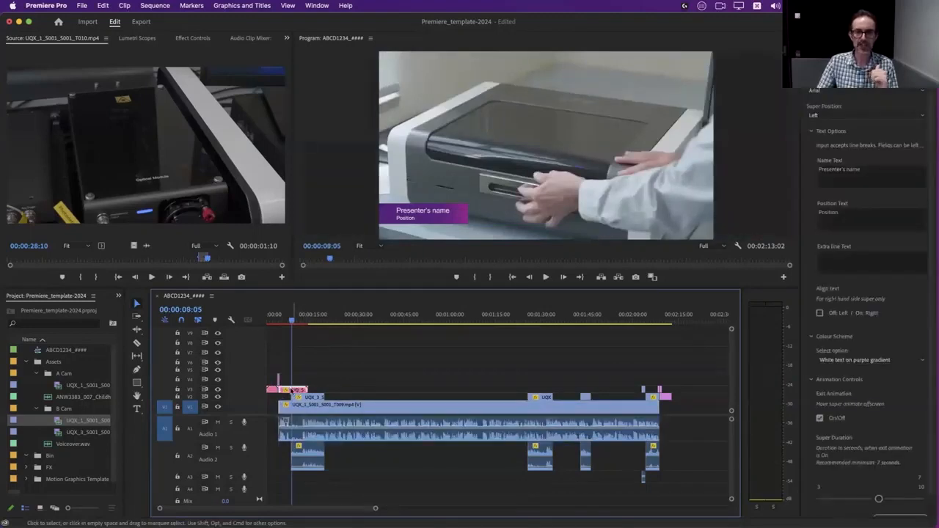
left_click(878, 173)
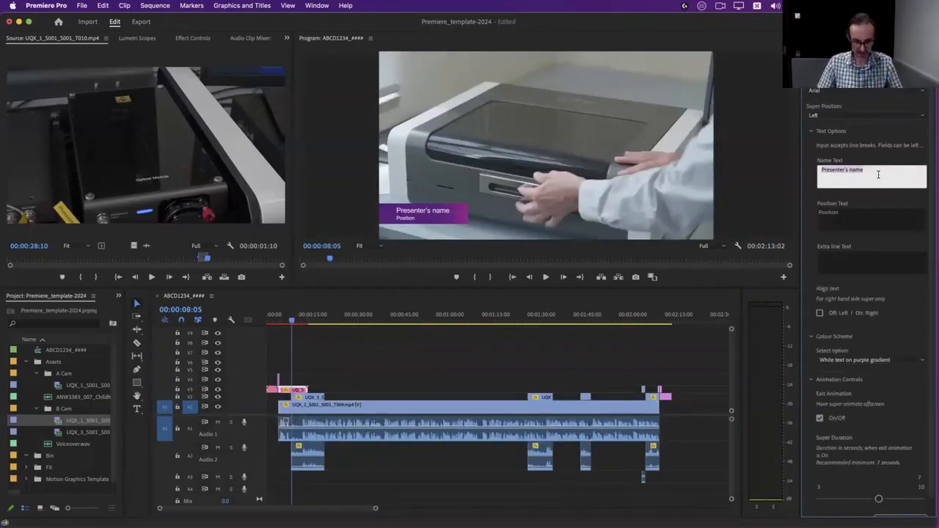
type("John Person")
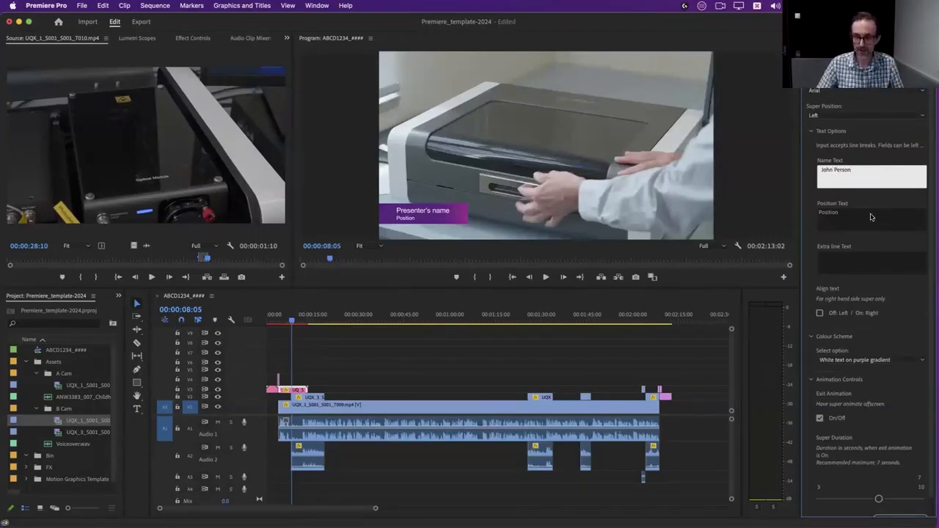
left_click(835, 215)
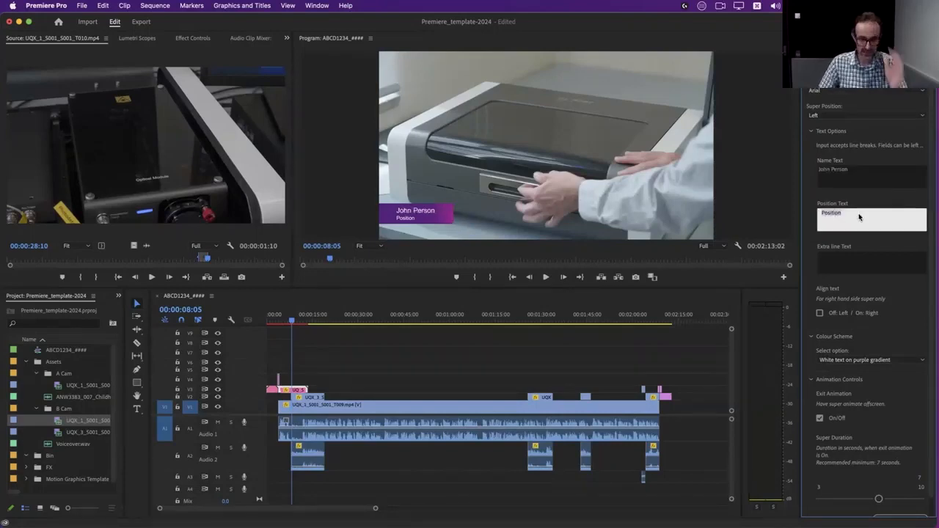
type("Senior lecturer")
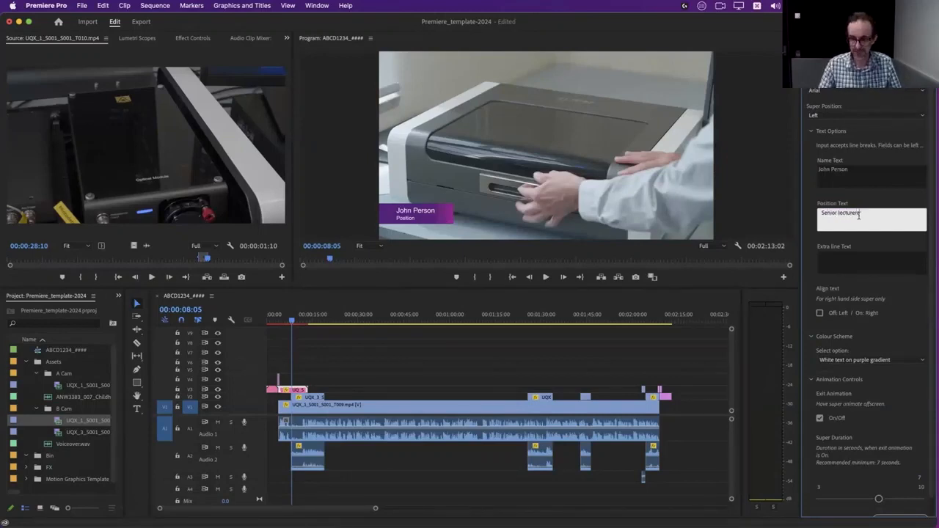
Add the placeholder text "njkxbckhvnlkbdn" as the extra line of the UQ super graphic.
left_click(846, 264)
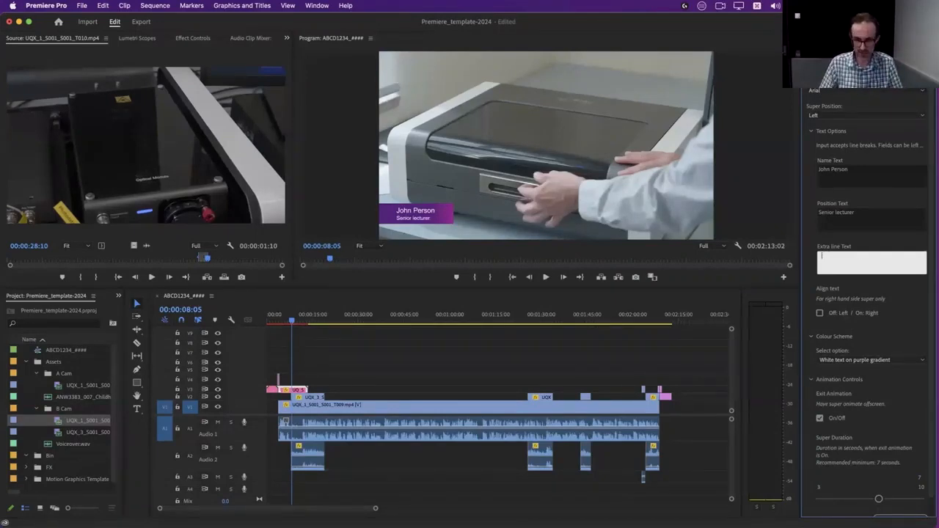
type("ckhvnlkbdn")
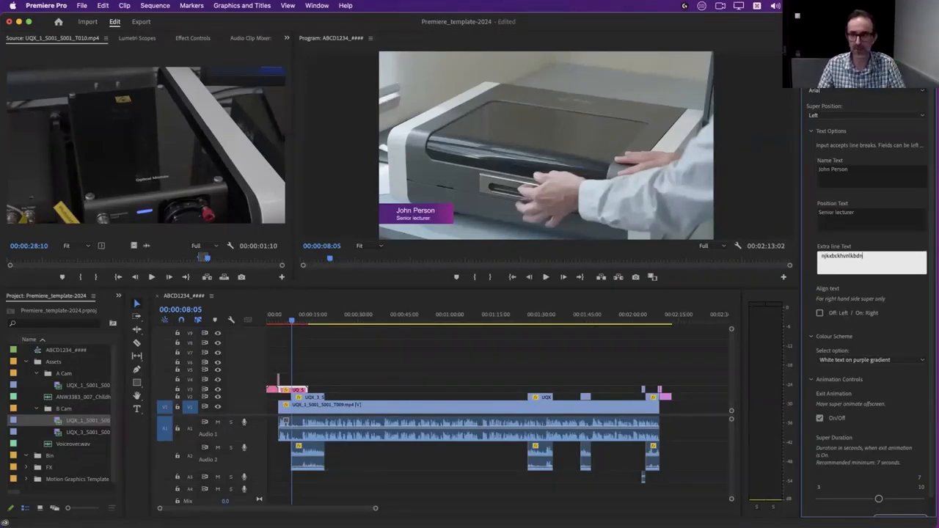
left_click(867, 216)
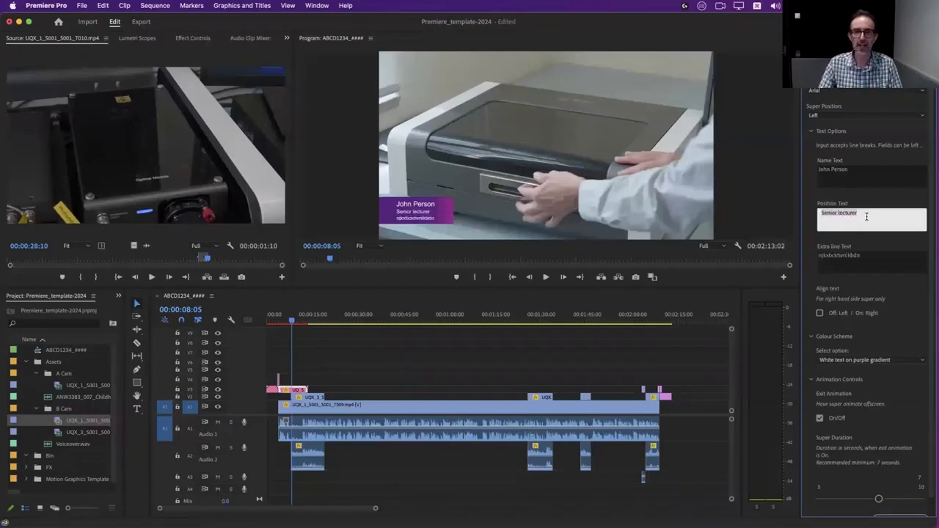
left_click(886, 263)
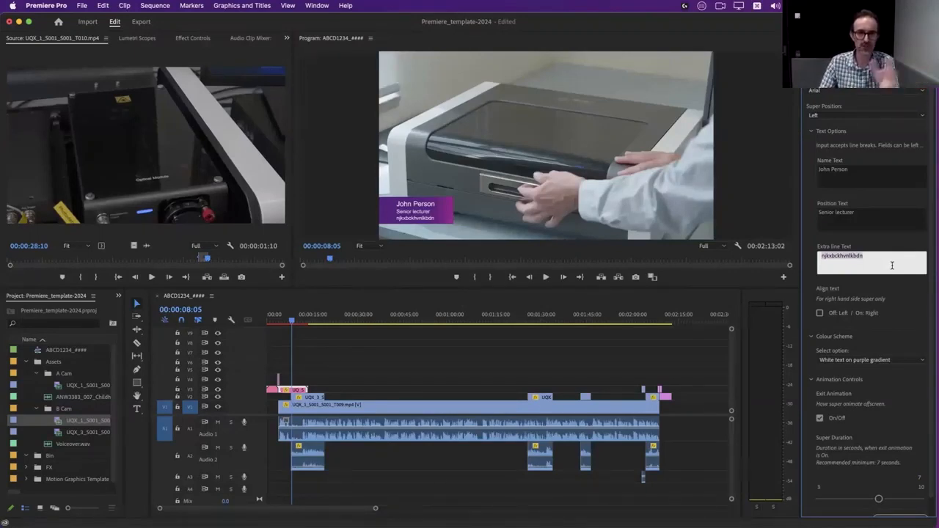
left_click(892, 260)
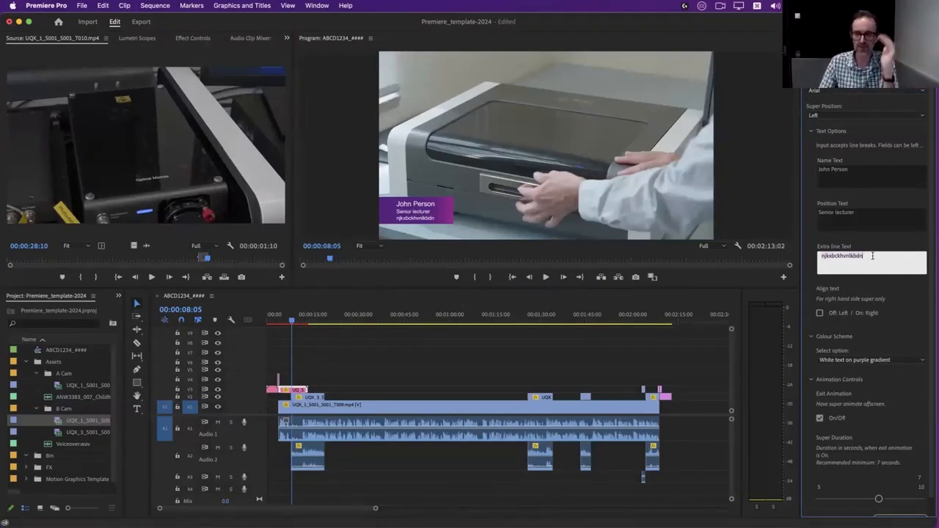
Play the interview in short stretches from about 00:00:47:24 and check its sound on the audio meters.
left_click_drag(306, 318, 412, 319)
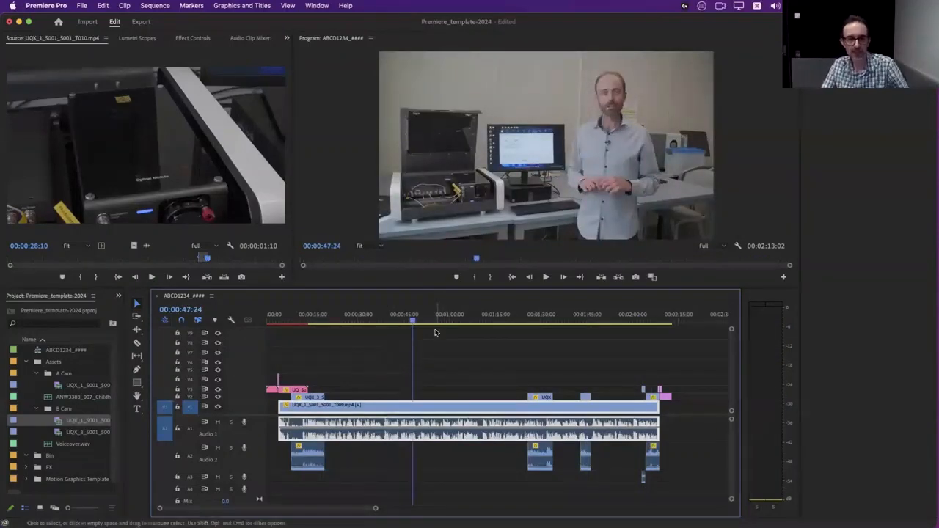
key("space")
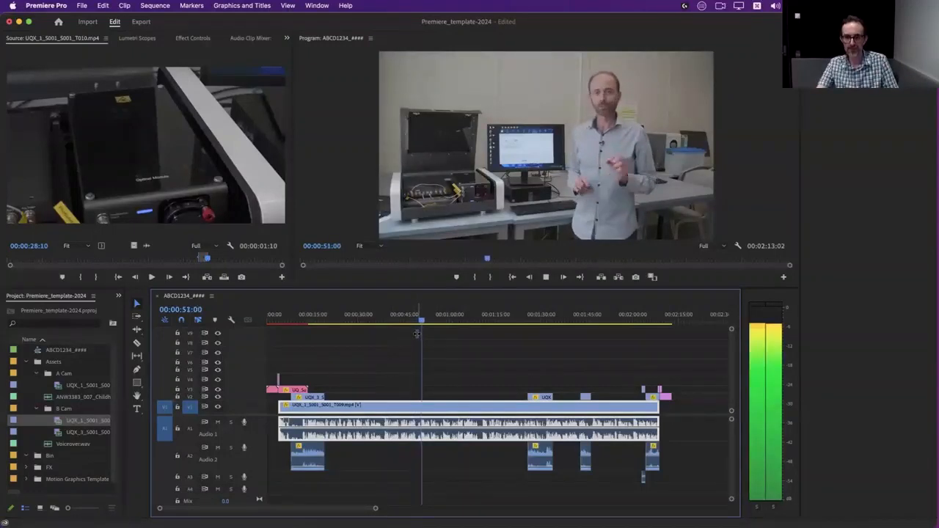
key("space")
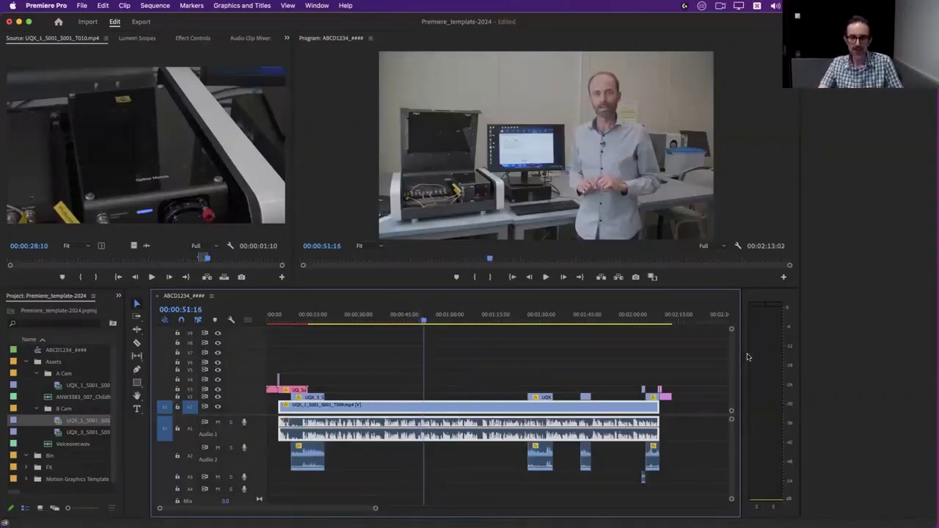
key("space")
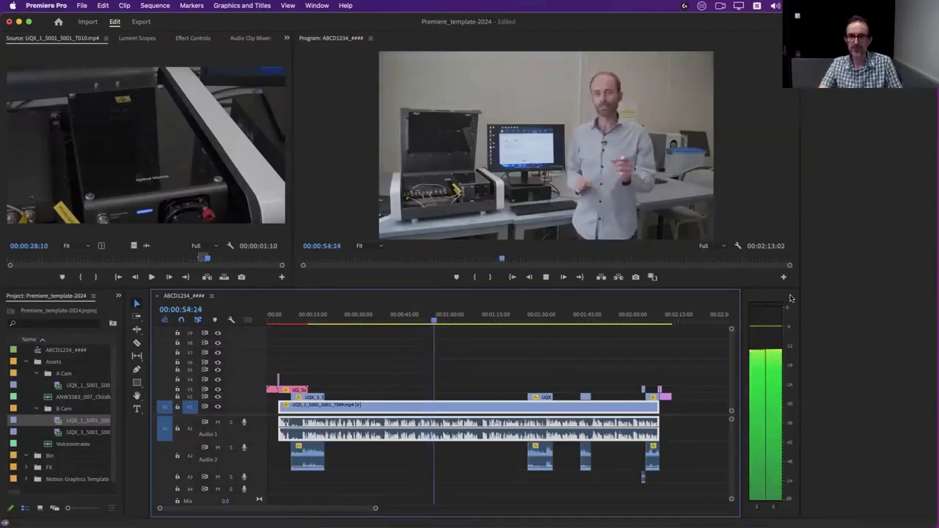
key("space")
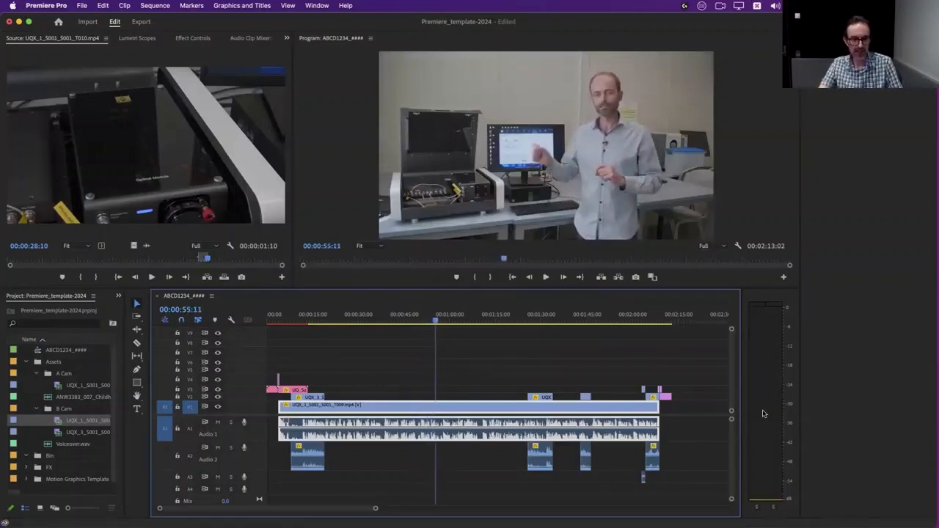
key("space")
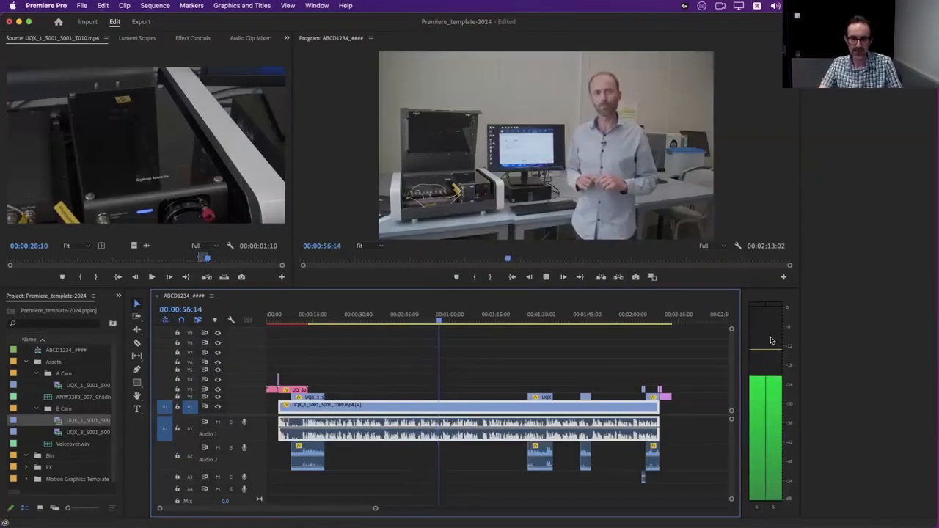
key("space")
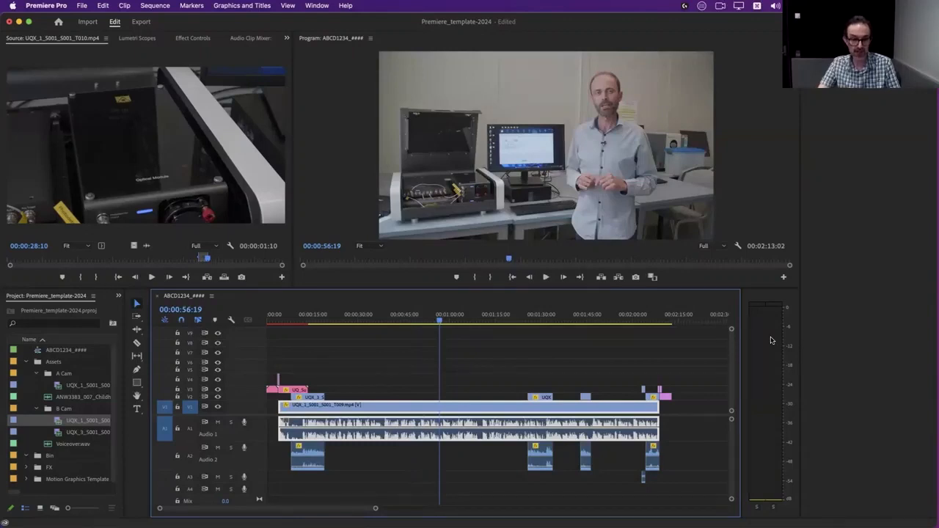
key("space")
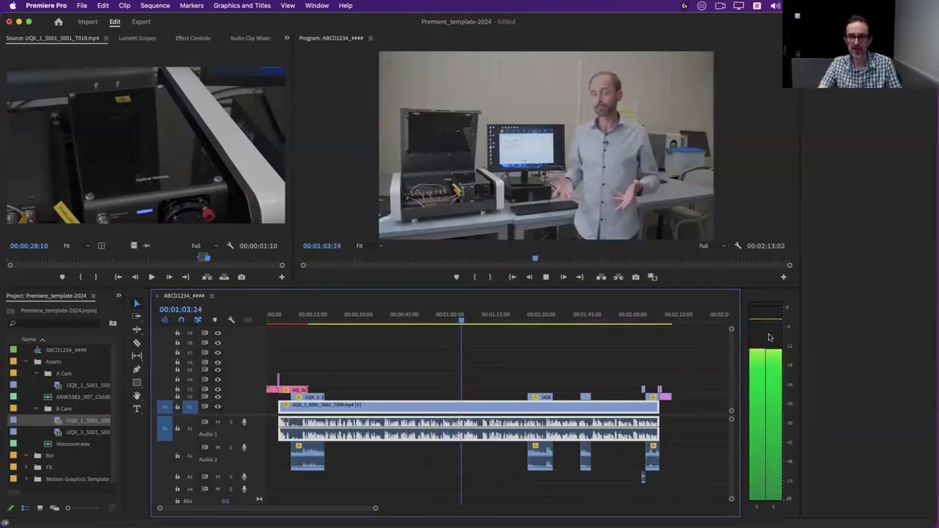
key("space")
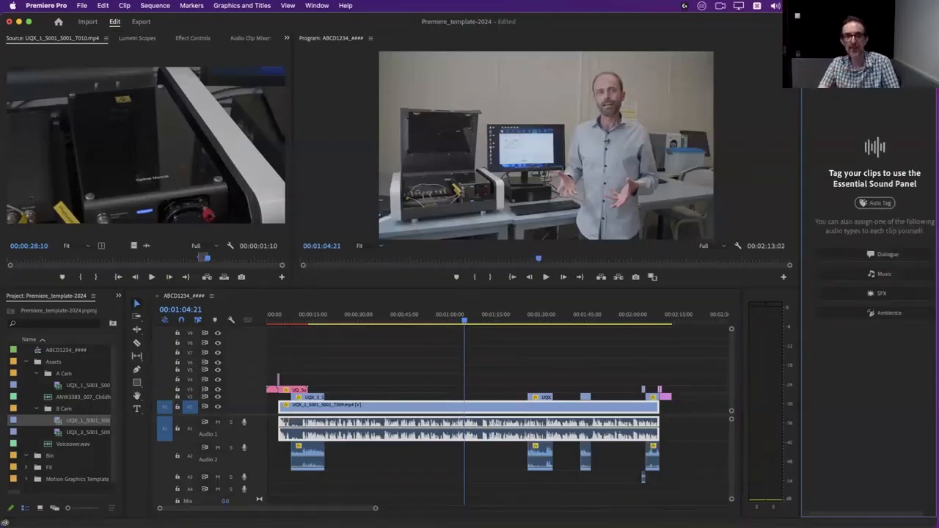
Tag the main interview clip's audio as Dialogue in Essential Sound.
left_click(317, 6)
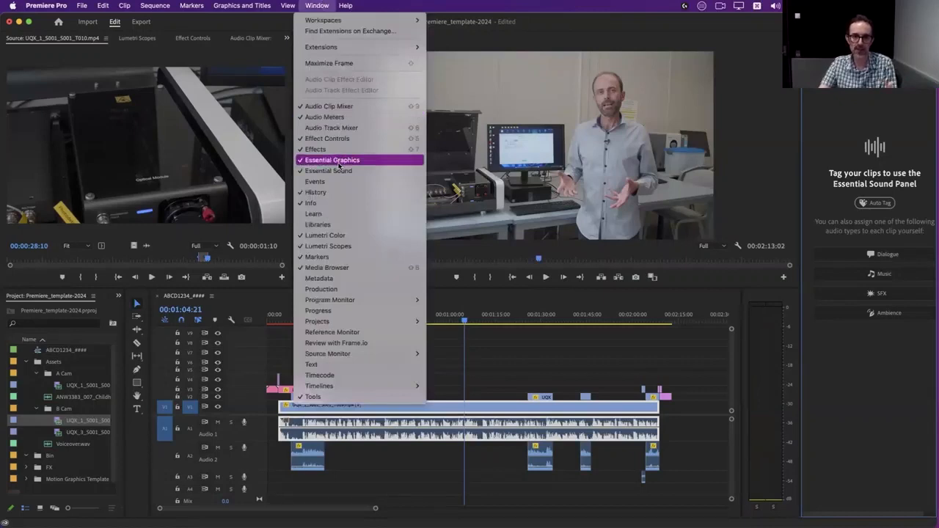
left_click(891, 126)
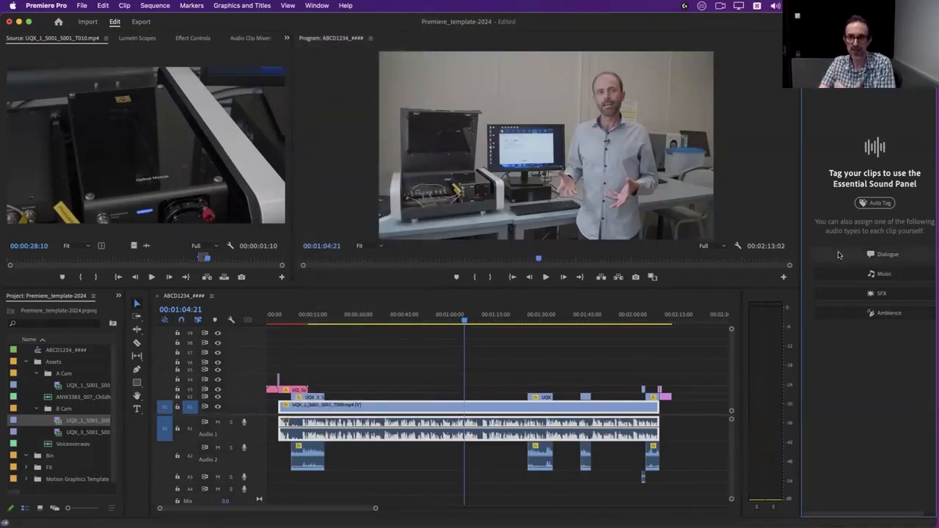
left_click(839, 254)
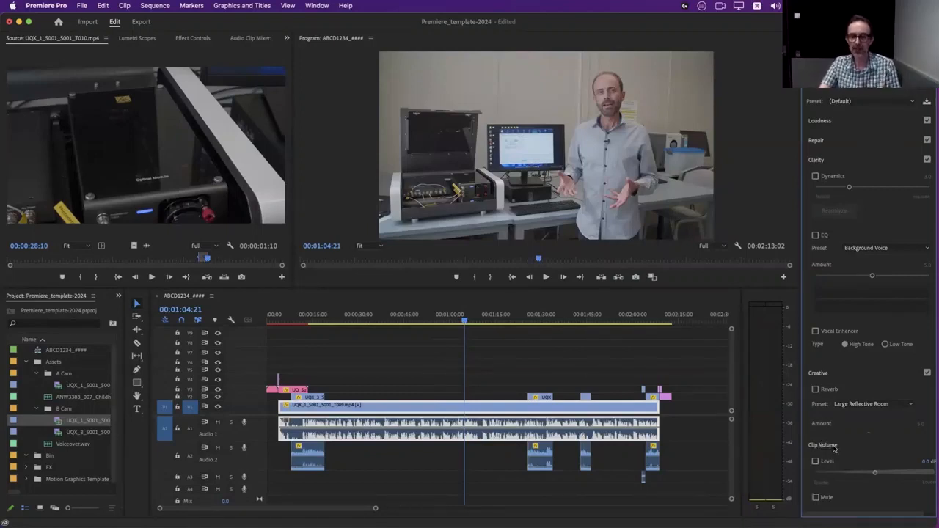
Adjust the interview clip's volume level during playback, trying a strong boost before settling on 0.9 dB.
left_click(453, 316)
left_click(545, 278)
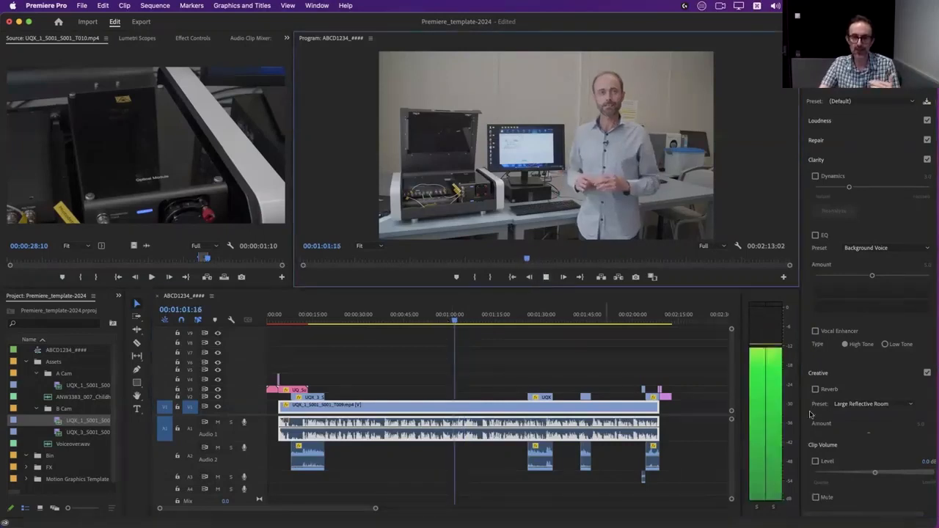
left_click_drag(875, 473, 926, 475)
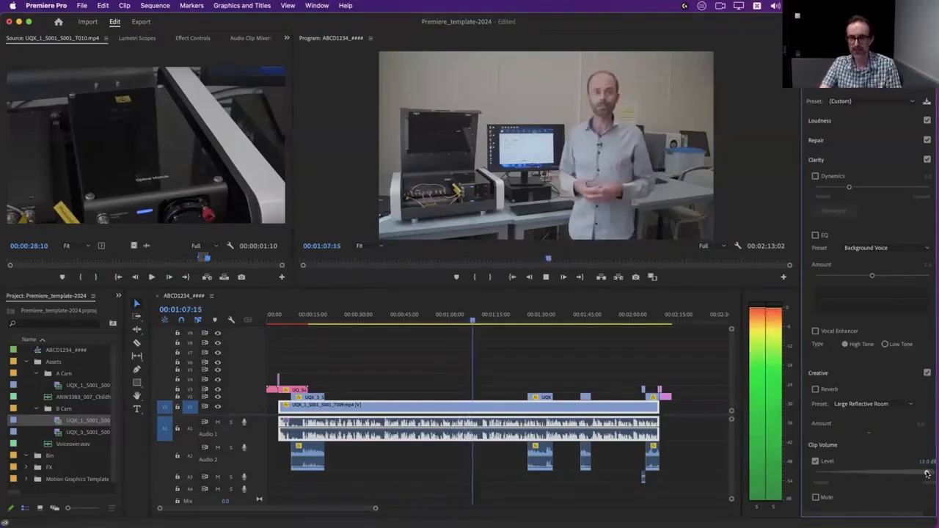
left_click_drag(927, 474, 890, 475)
key("space")
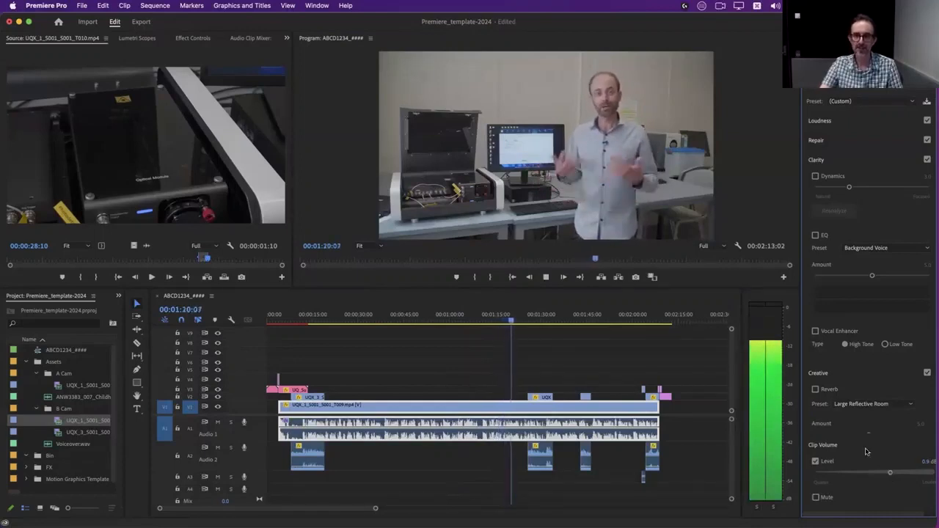
key("space")
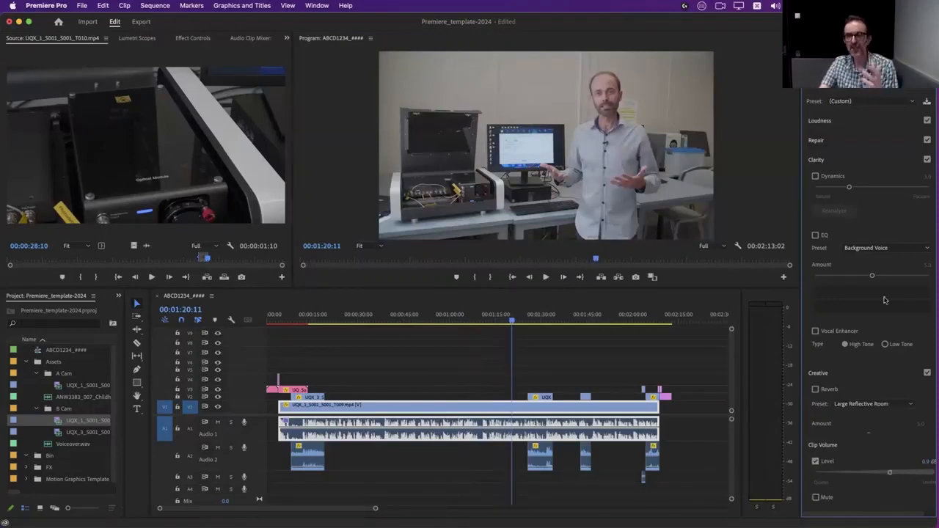
Enable Reduce Noise in the dialogue repair settings and play part of the interview to hear it.
left_click(816, 140)
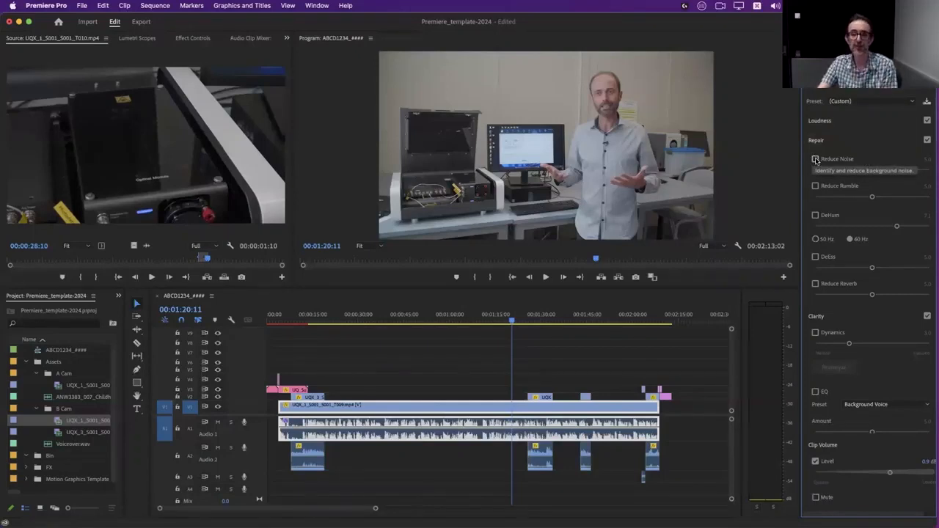
left_click(815, 159)
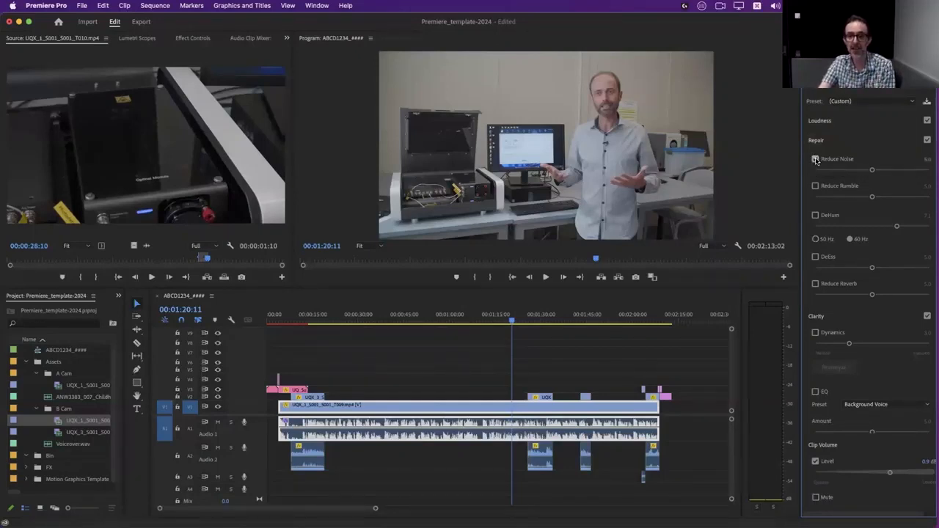
left_click(471, 317)
key("space")
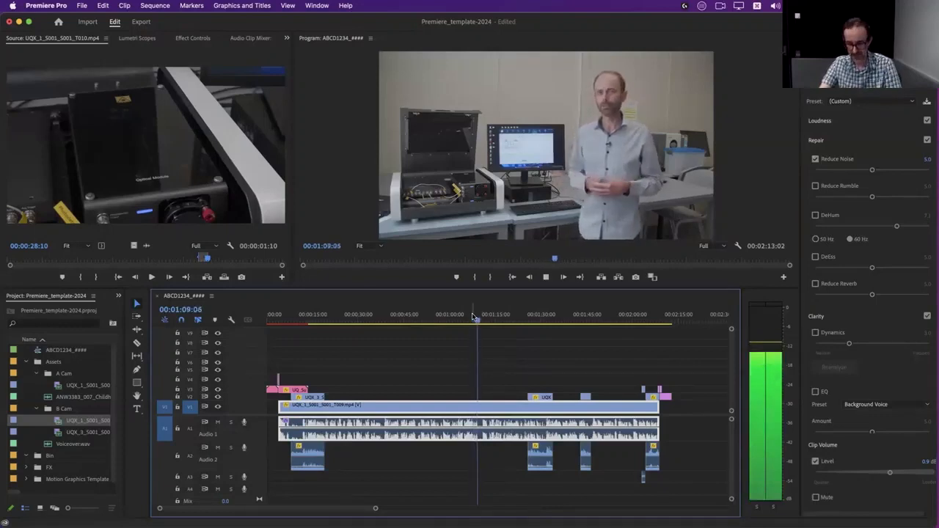
key("XF86AudioRaiseVolume")
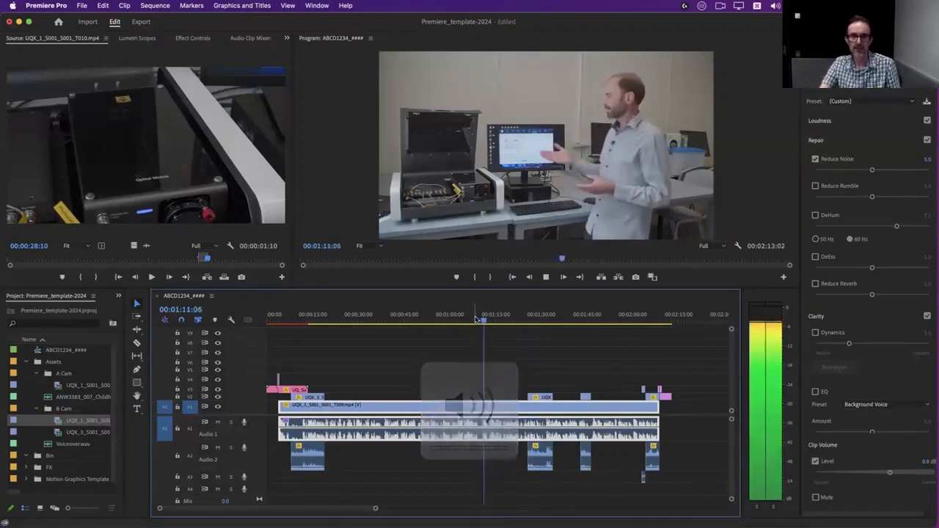
key("space")
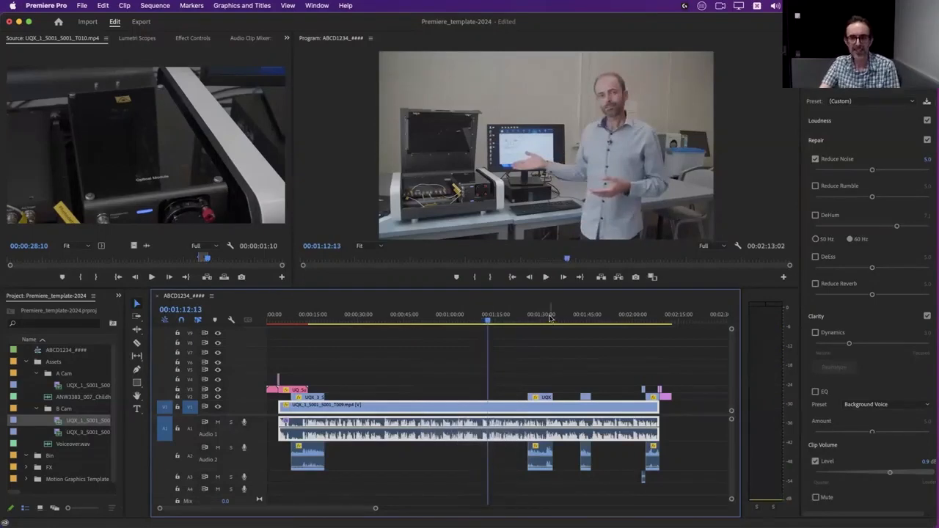
Audition the interview without Reduce Noise for comparison, and re-enable it with the amount set to 3.0.
left_click(815, 160)
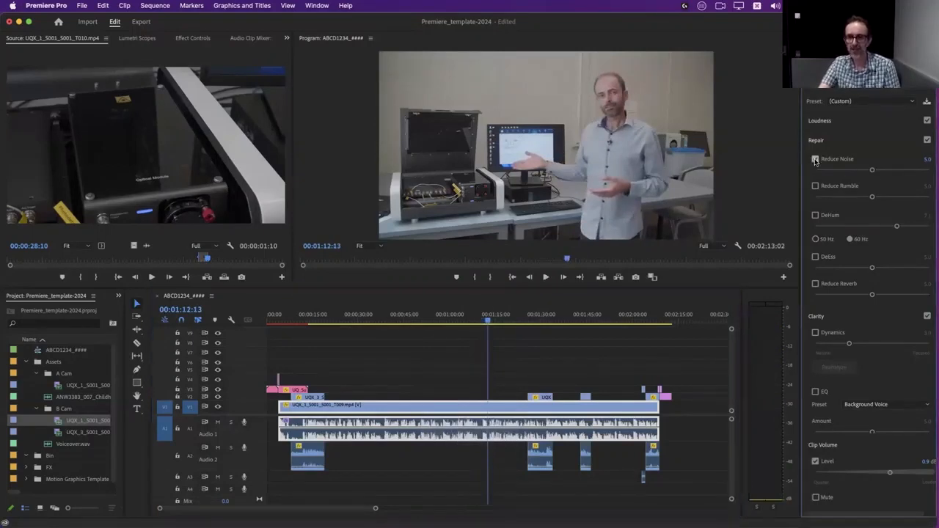
key("space")
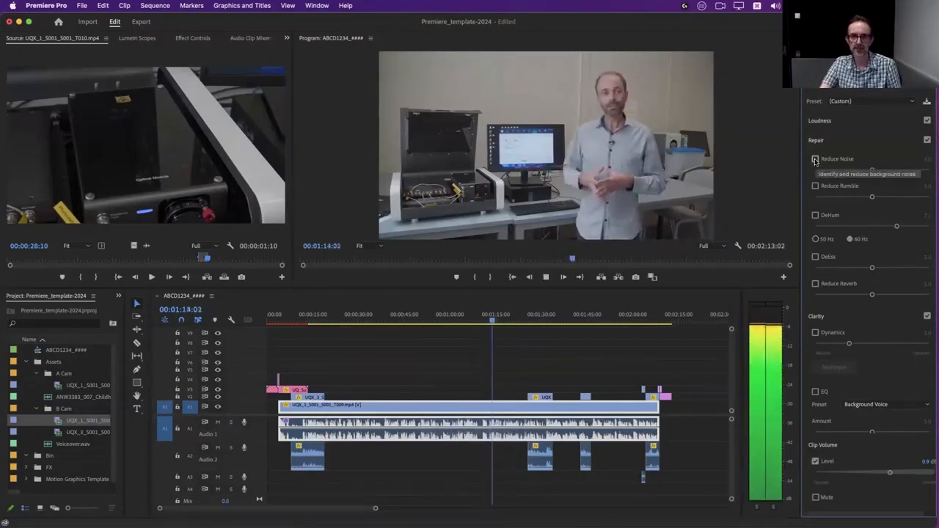
key("space")
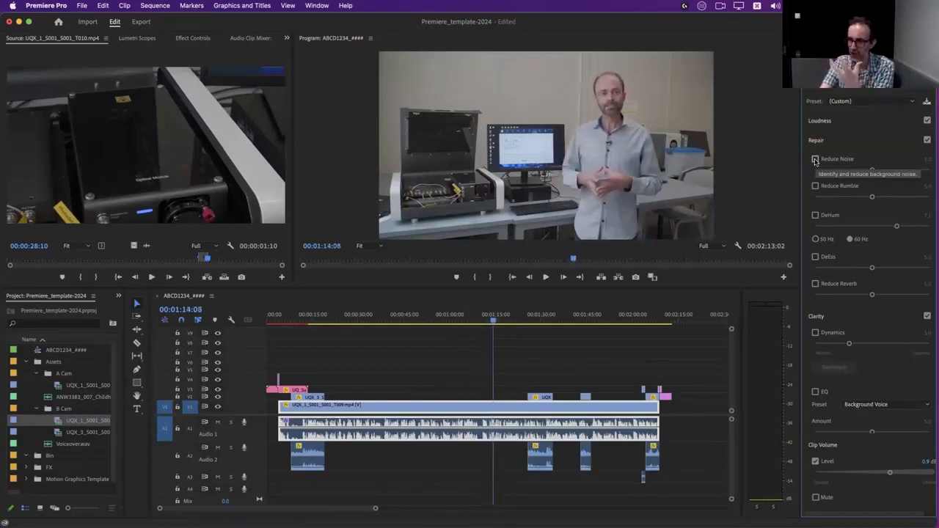
left_click(815, 160)
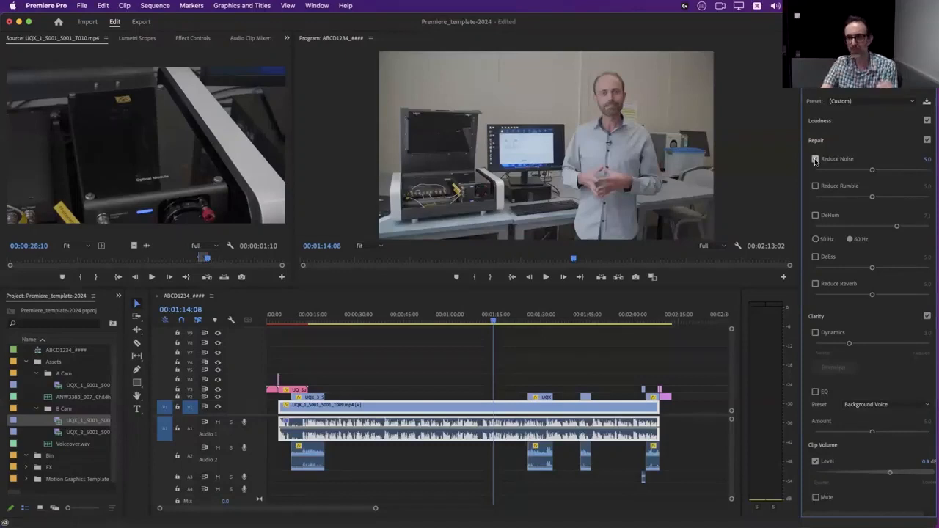
left_click_drag(871, 170, 849, 172)
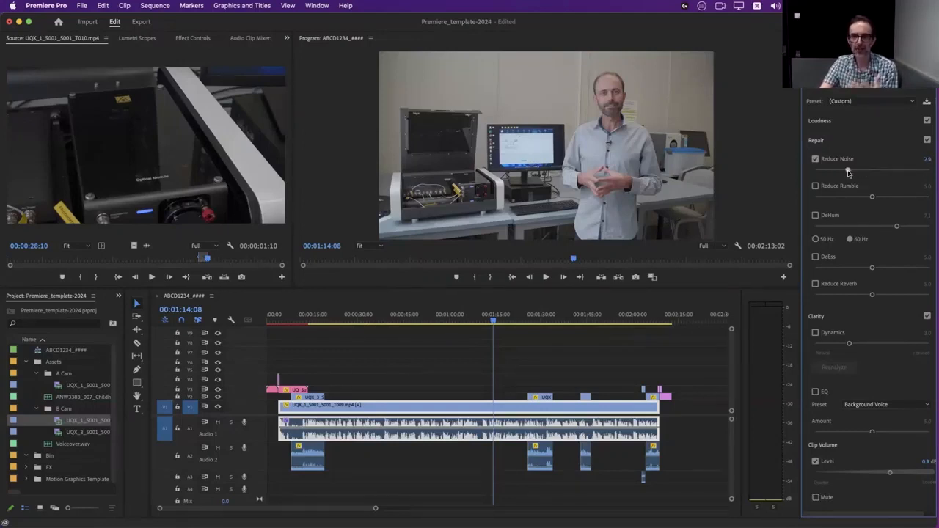
Move the playhead to 00:00:52:08 and select the main interview clip for Basic Correction in Lumetri Color.
left_click(520, 358)
left_click(460, 409)
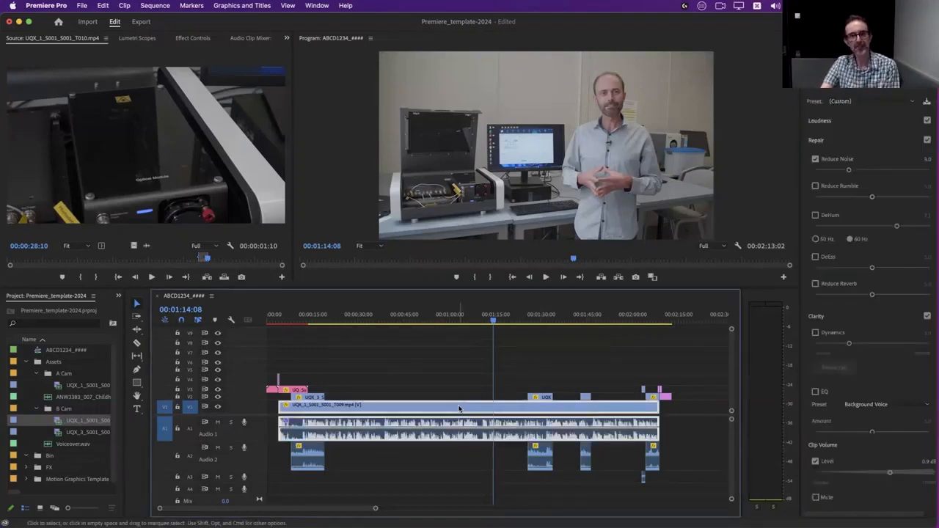
left_click_drag(400, 317, 426, 322)
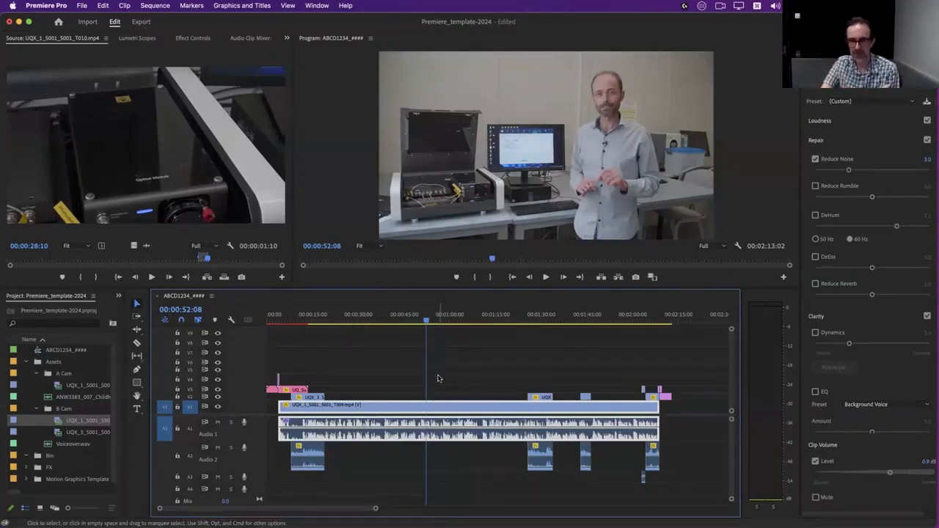
left_click(438, 380)
left_click(428, 408)
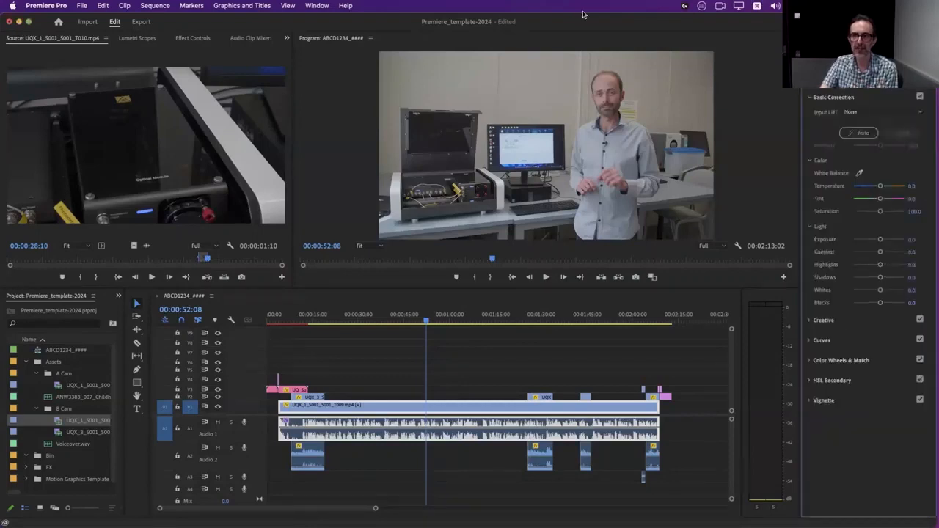
left_click(317, 5)
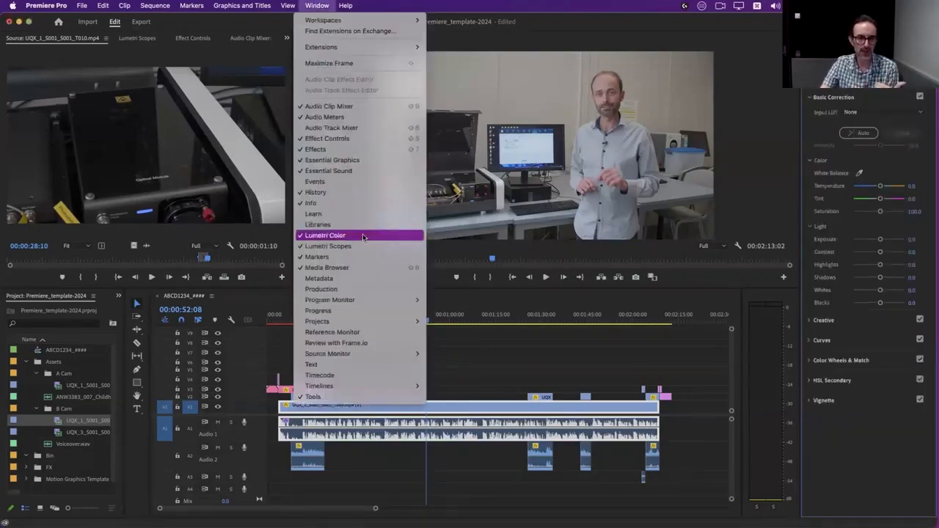
left_click(912, 161)
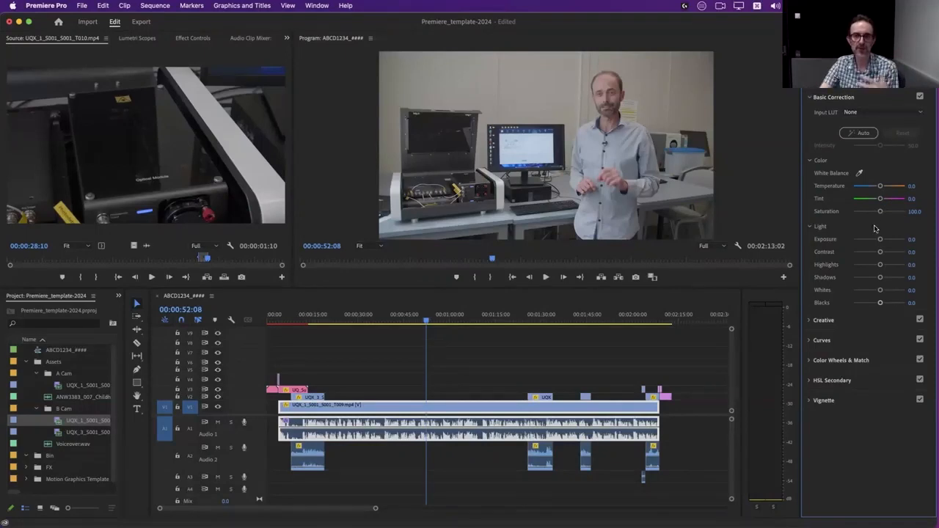
Raise the interview clip's exposure to 0.6 and warm its temperature to 13.2.
left_click_drag(881, 239, 882, 239)
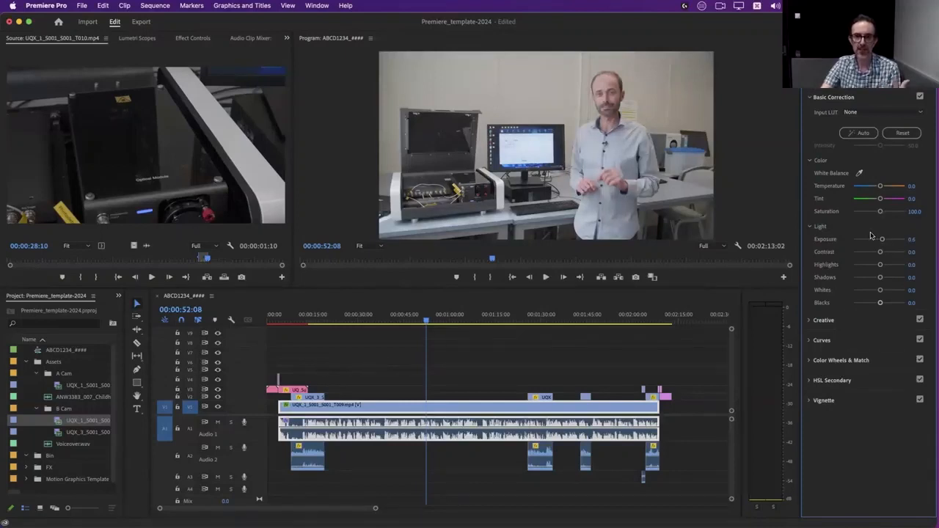
left_click_drag(881, 189, 882, 189)
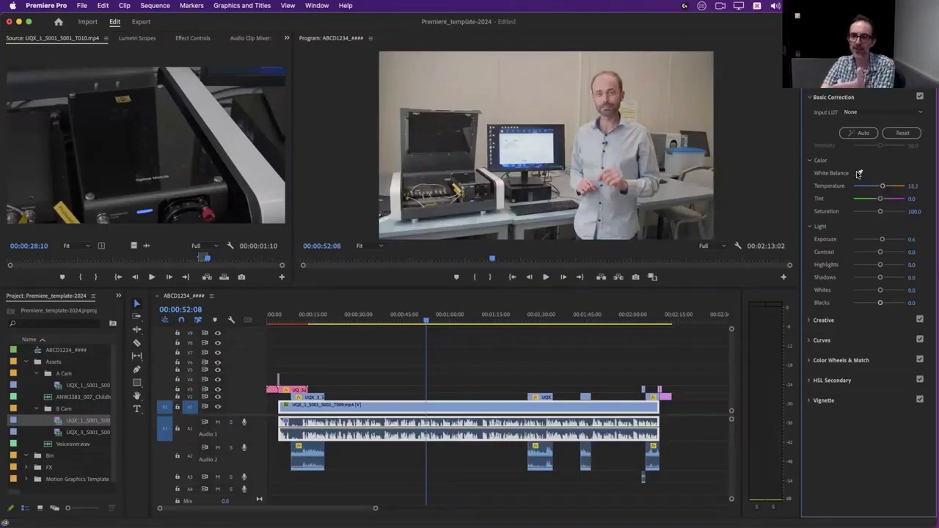
Set the interview clip's white balance by sampling the white side casing of the machine in the shot.
left_click(859, 173)
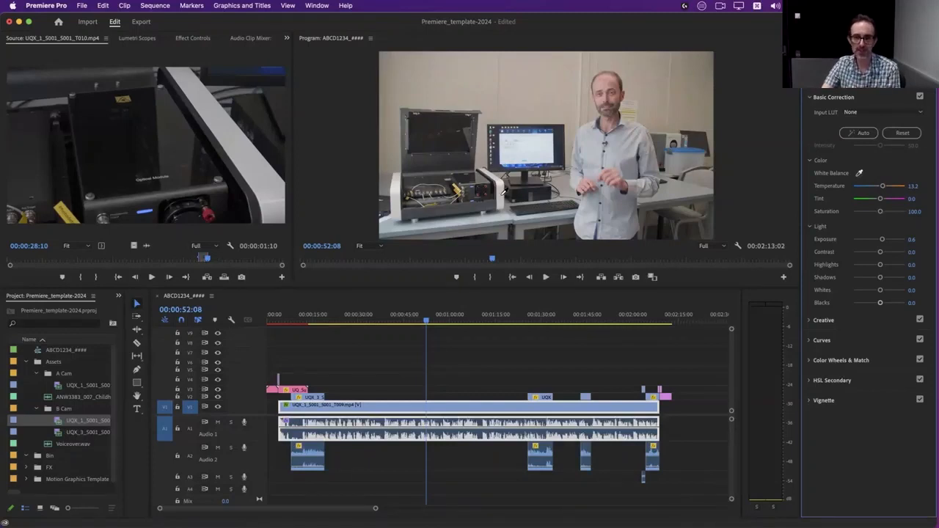
left_click(502, 195)
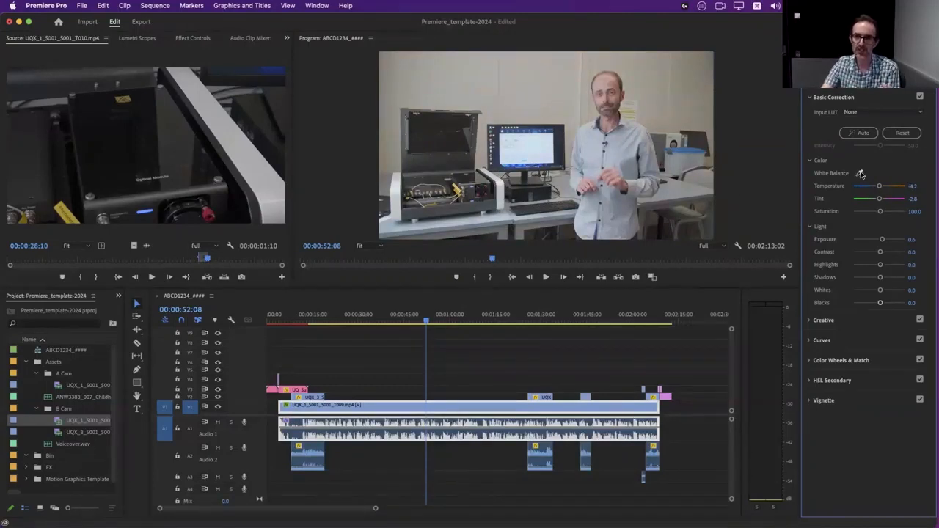
Resample the interview clip's white balance on the machine's white casing, and sample it again from the pale wall behind the presenter.
left_click(500, 194)
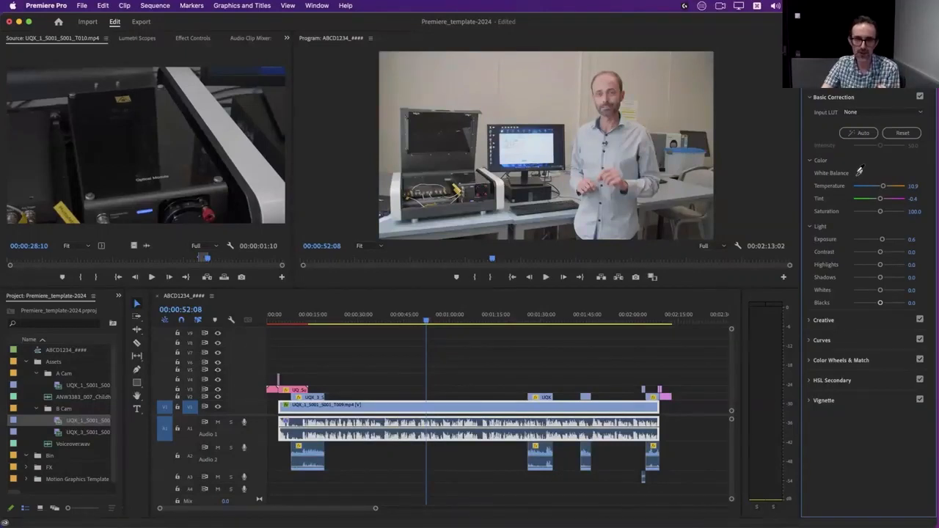
left_click(498, 195)
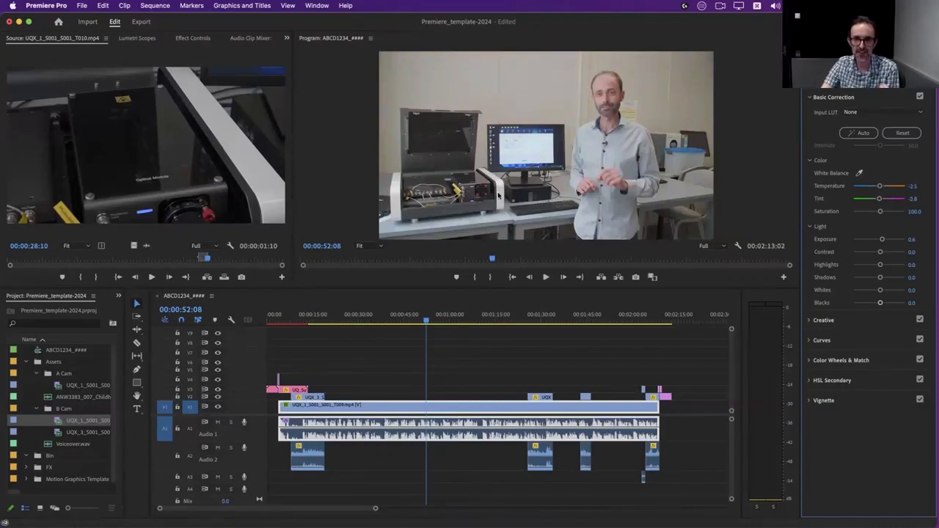
left_click(859, 174)
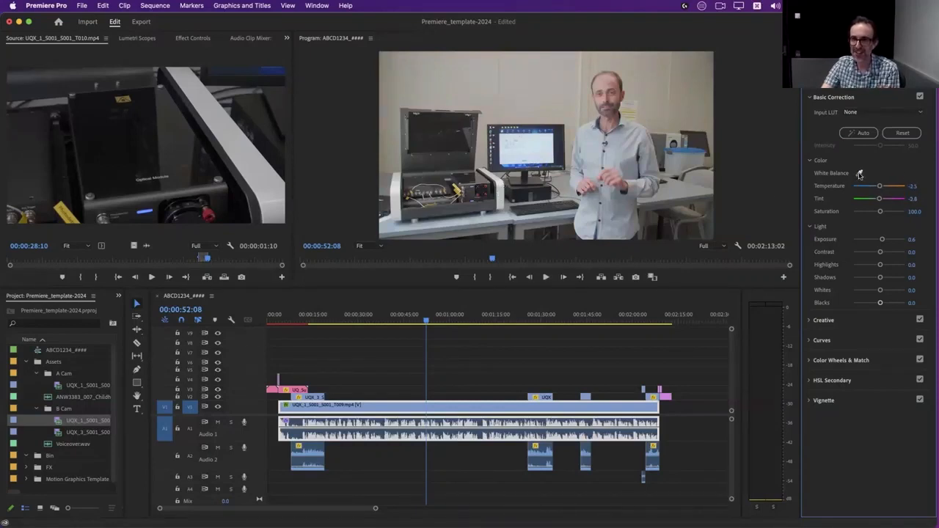
left_click(530, 96)
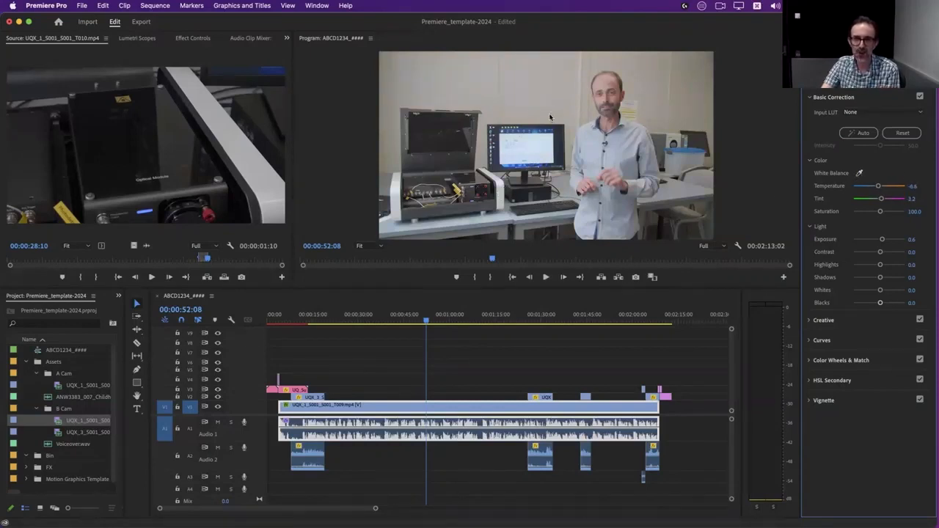
Warm the interview clip's temperature to 17.0 and raise its exposure to 0.8.
left_click_drag(878, 186, 880, 188)
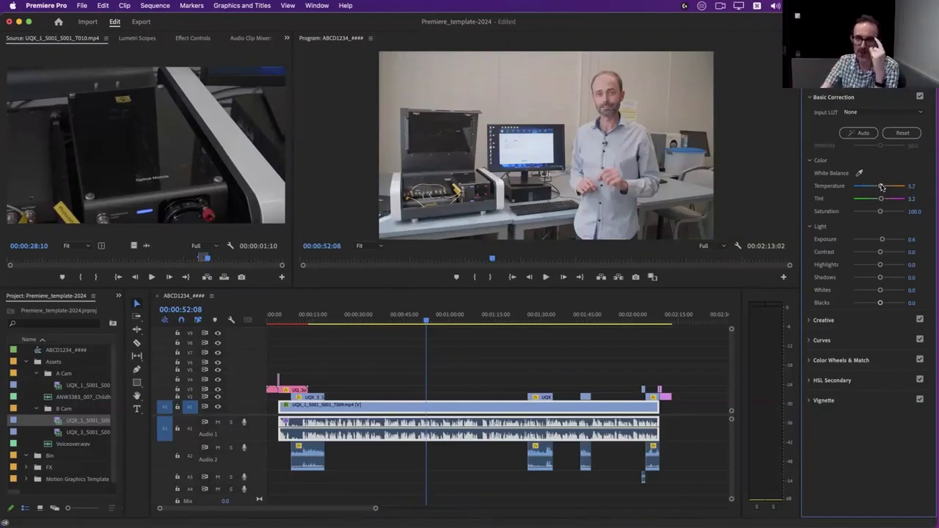
left_click_drag(883, 187, 883, 186)
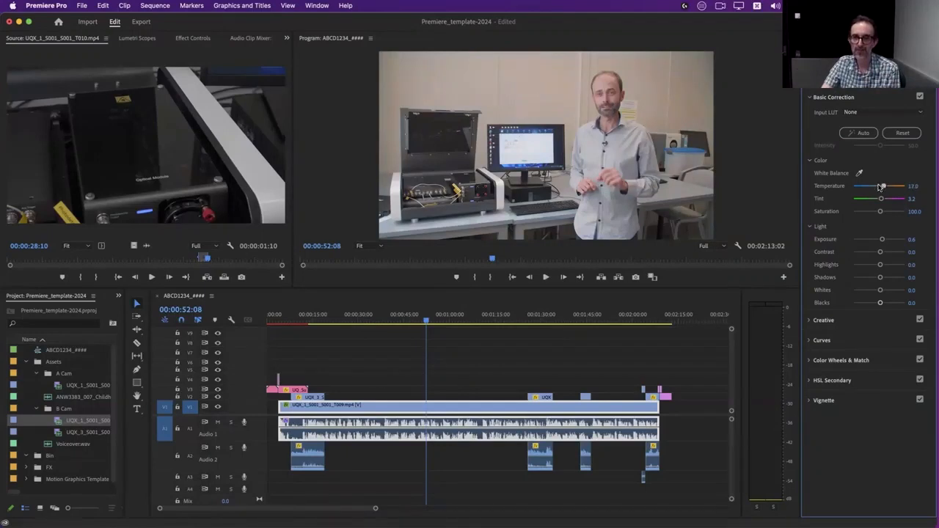
left_click_drag(883, 240, 882, 240)
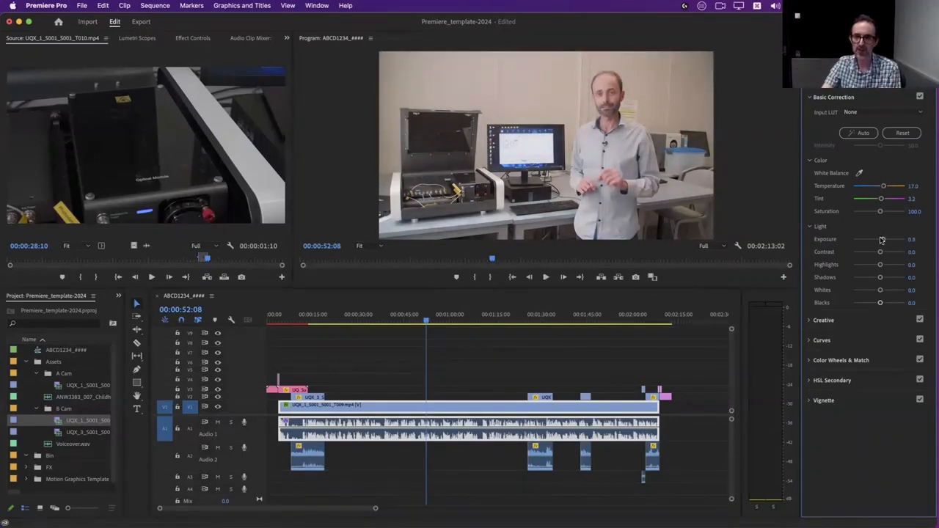
Try contrast 18.9, highlights 13.2, shadows -28.3 and whites 37.7 on the interview clip, and reset its whites, shadows and highlights.
left_click_drag(881, 253, 880, 305)
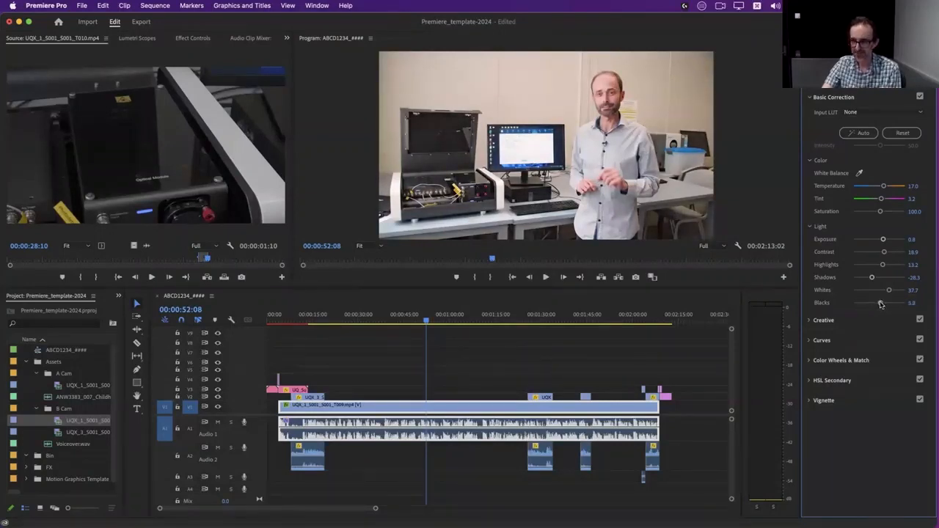
double_click(888, 292)
double_click(872, 279)
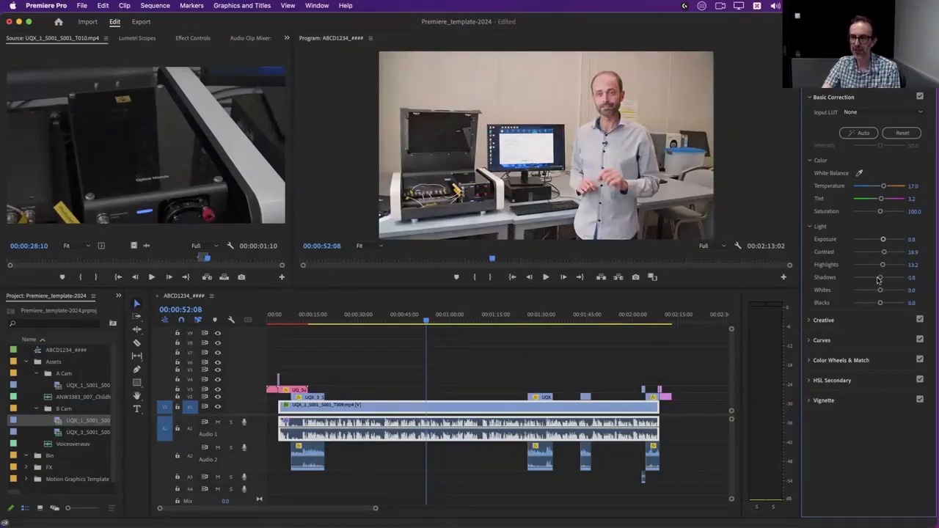
double_click(882, 266)
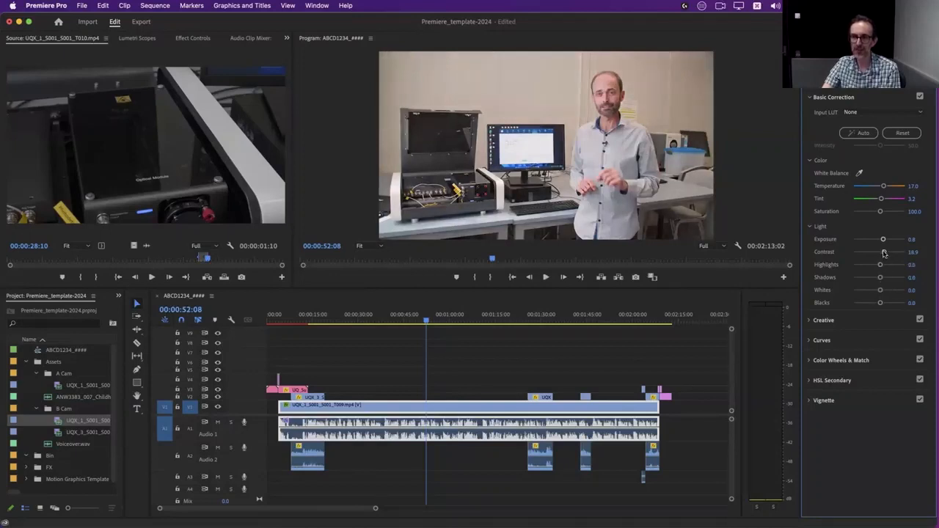
Set the interview clip's contrast to 45.3 and lower its shadows to -20.8.
left_click_drag(887, 253, 890, 254)
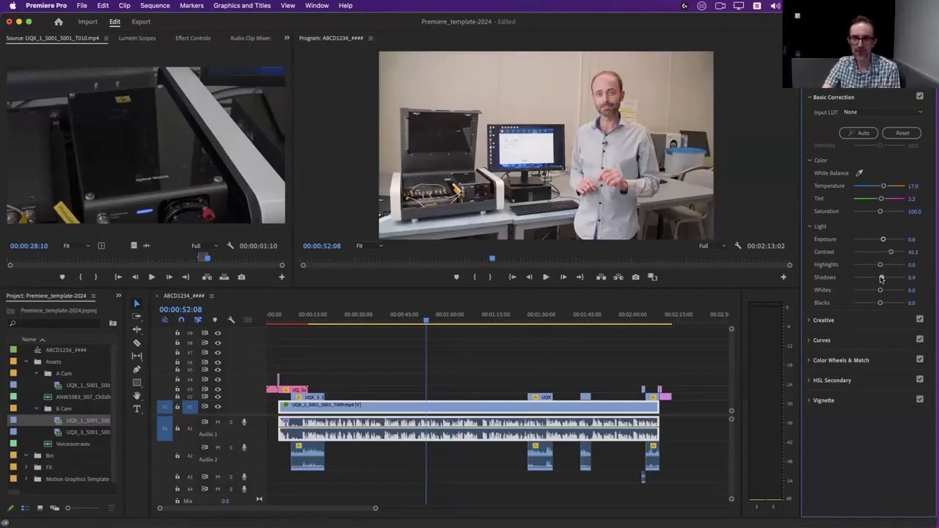
left_click_drag(879, 278, 870, 278)
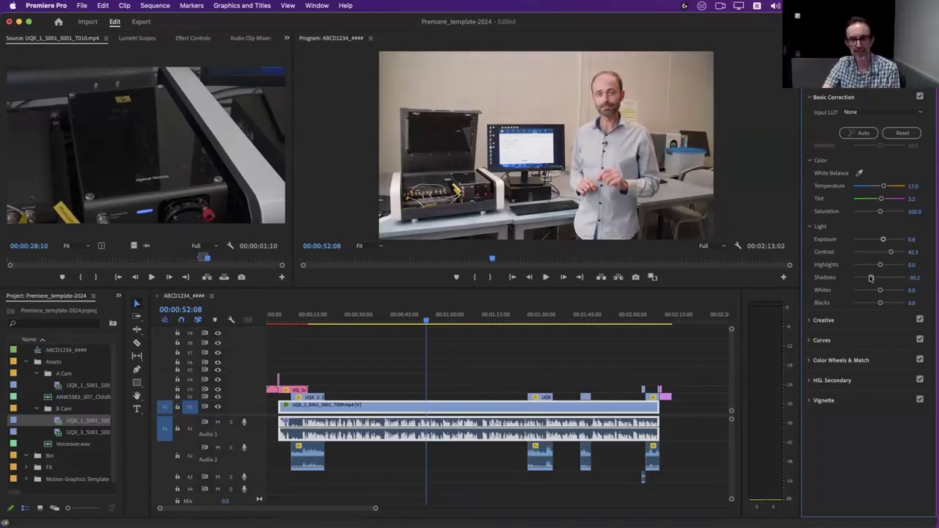
left_click_drag(874, 279, 873, 279)
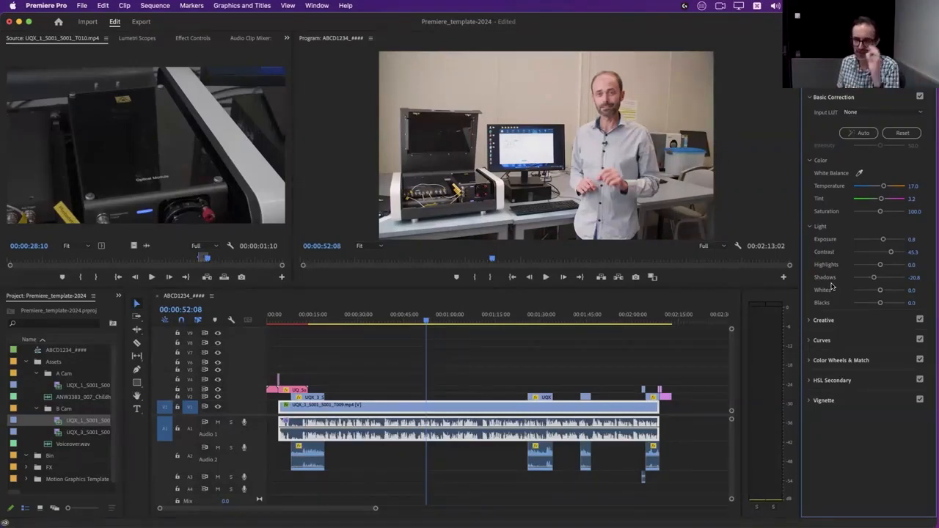
Move the playhead to 00:00:46:17 and copy the graded interview clip.
left_click(478, 373)
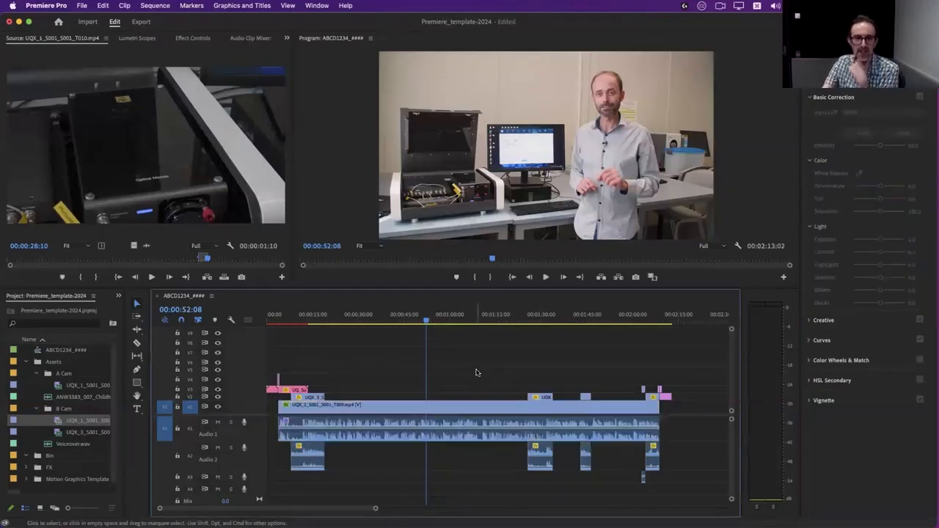
left_click_drag(440, 320, 409, 371)
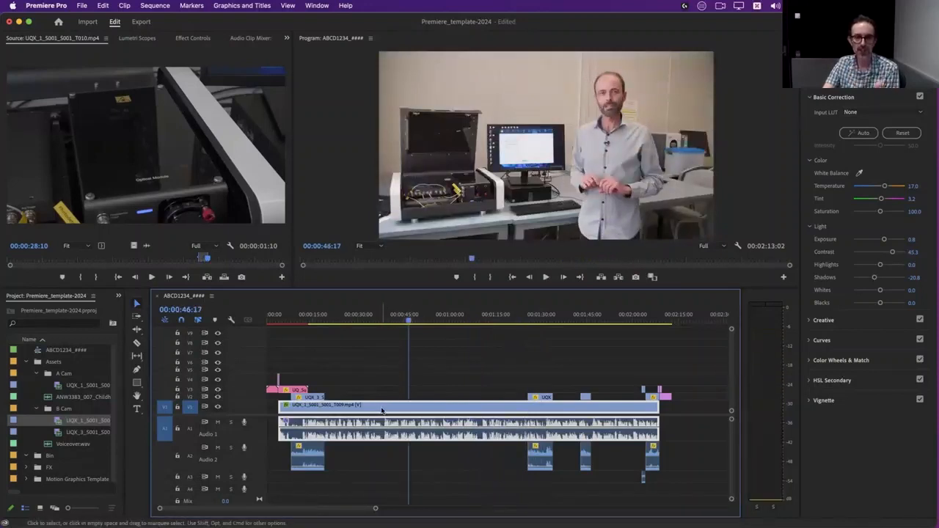
left_click(104, 6)
left_click(112, 47)
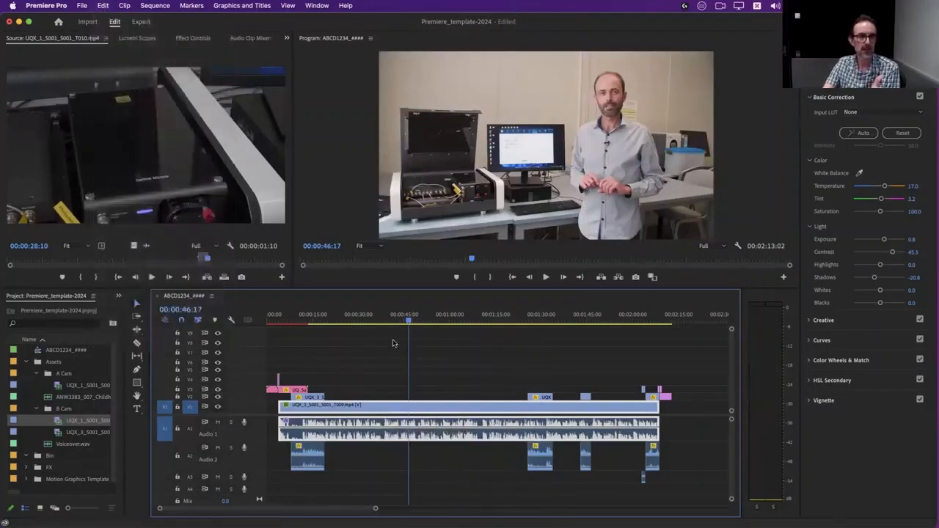
left_click(322, 385)
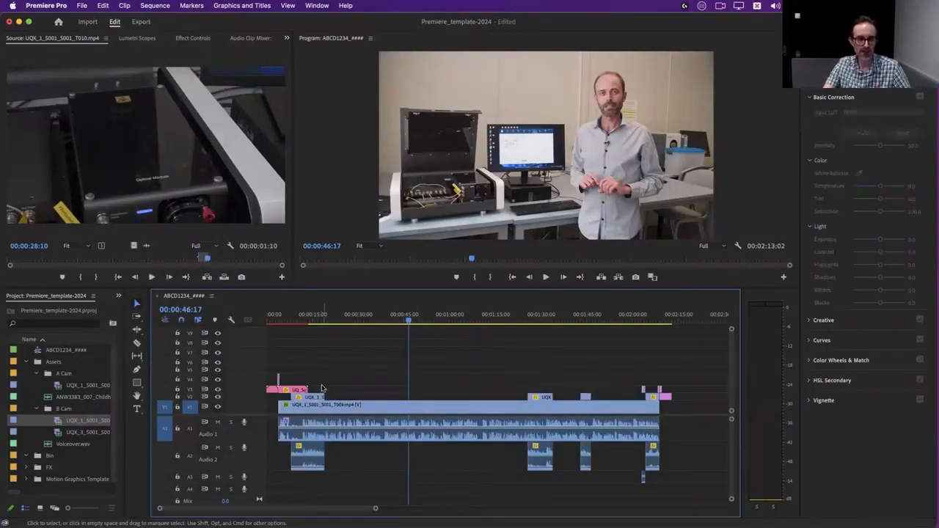
left_click_drag(312, 379, 653, 400)
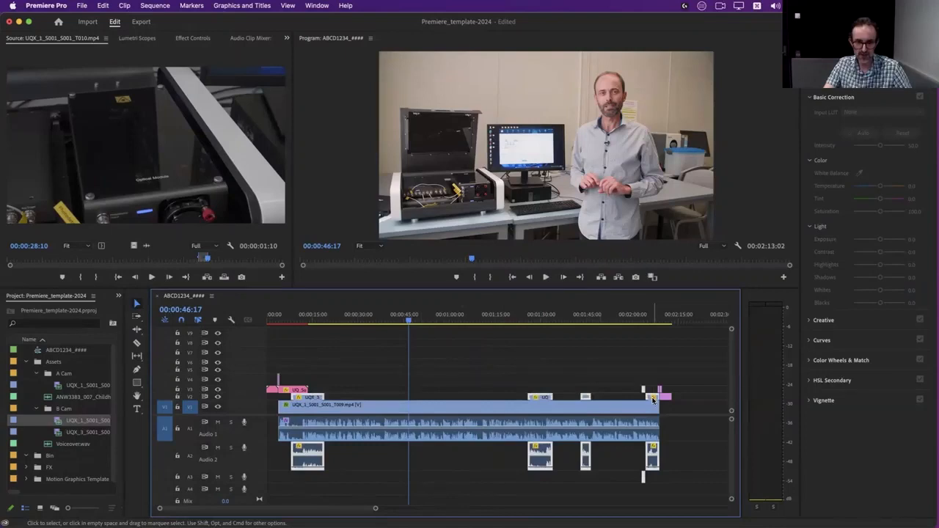
left_click(102, 6)
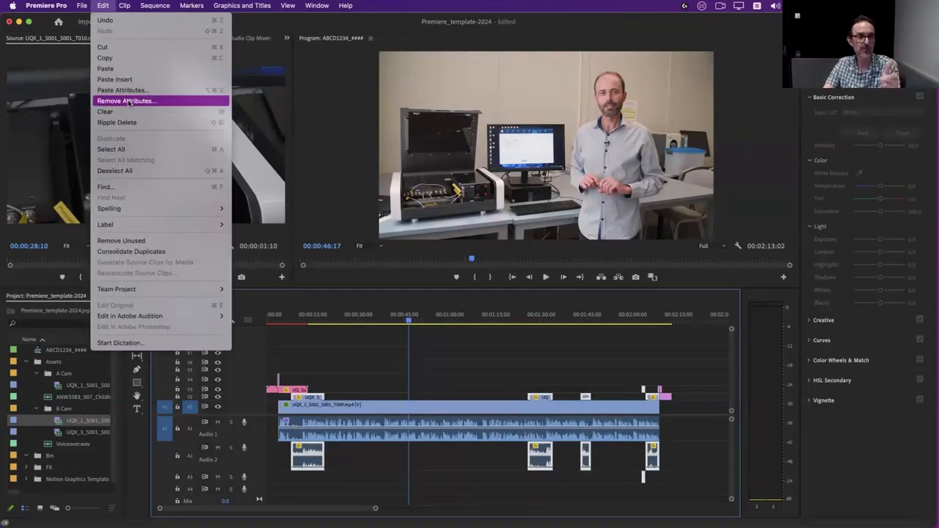
left_click(128, 101)
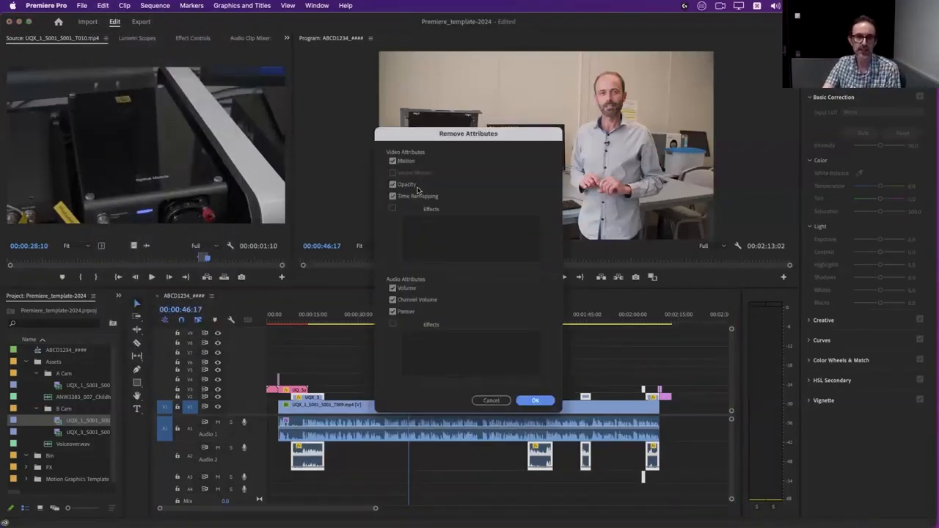
left_click(535, 400)
Copy the colour-corrected interview clip on V1 so its attributes can be reused.
left_click(416, 404)
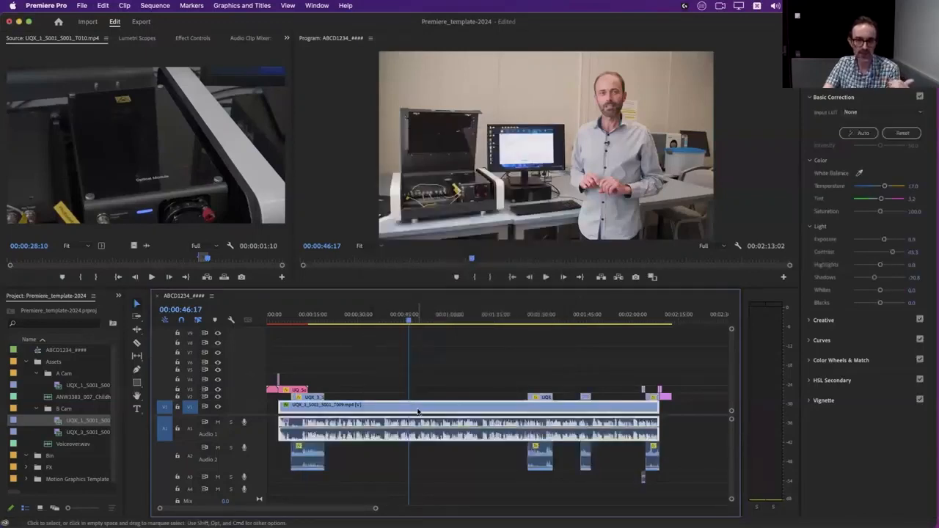
left_click(103, 5)
left_click(105, 57)
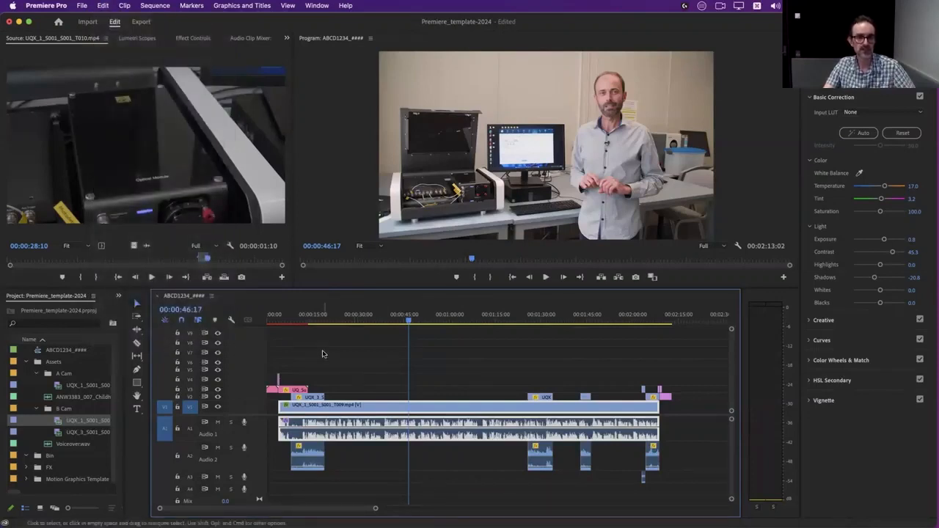
Paste only the Lumetri Color effect onto the B-camera clips above the interview, excluding motion, opacity, time remapping and all audio attributes.
left_click(316, 379)
left_click_drag(317, 380, 654, 397)
left_click(111, 7)
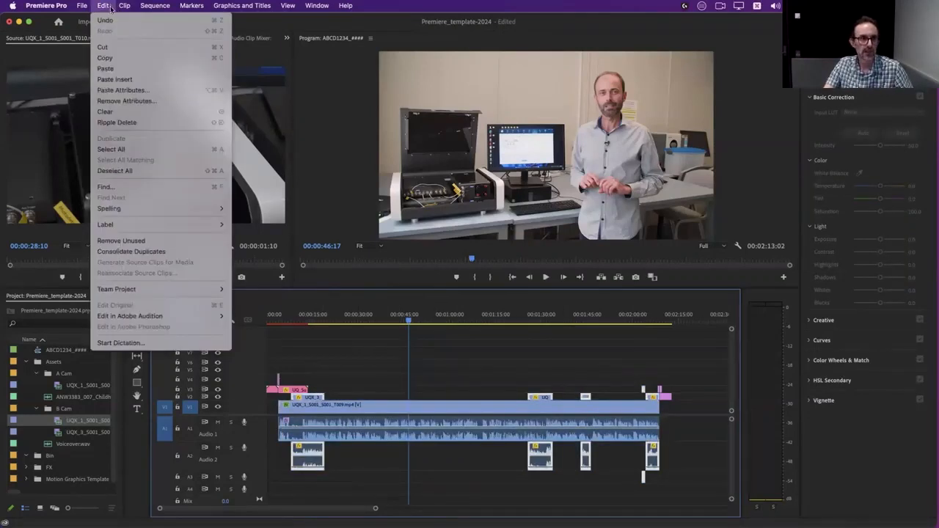
left_click(118, 91)
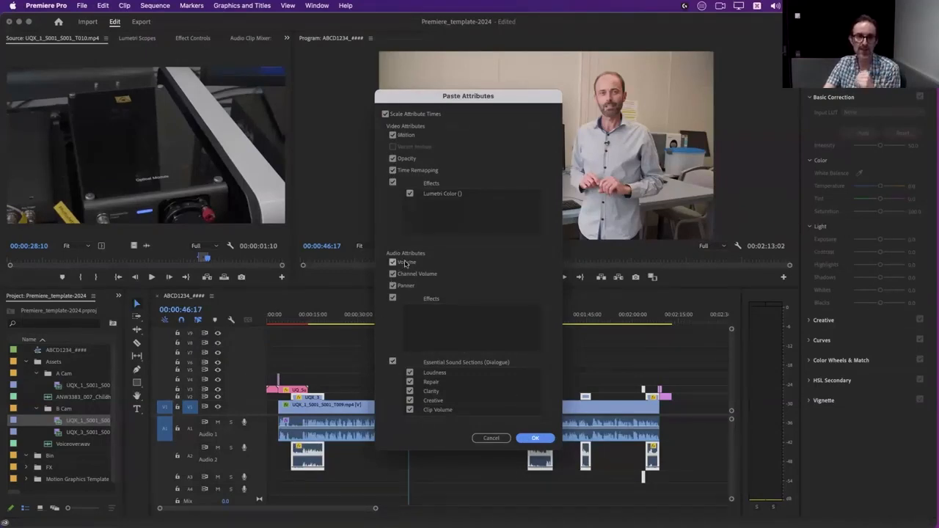
left_click(392, 135)
left_click(392, 159)
left_click(392, 171)
left_click(393, 262)
left_click(393, 274)
left_click(392, 286)
left_click(393, 298)
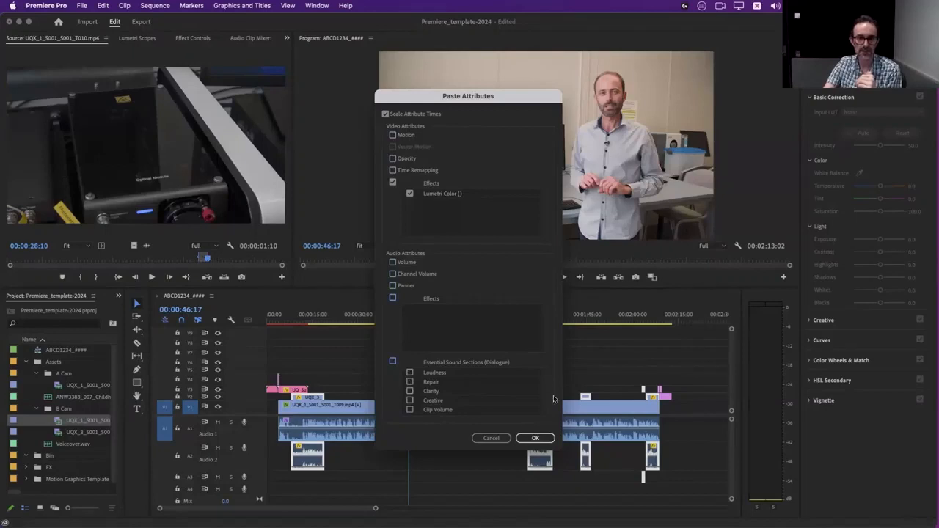
left_click(535, 438)
Compare the corrected B-camera shot around 00:01:29 with the main interview shot at 00:00:41:18.
left_click_drag(593, 312, 537, 329)
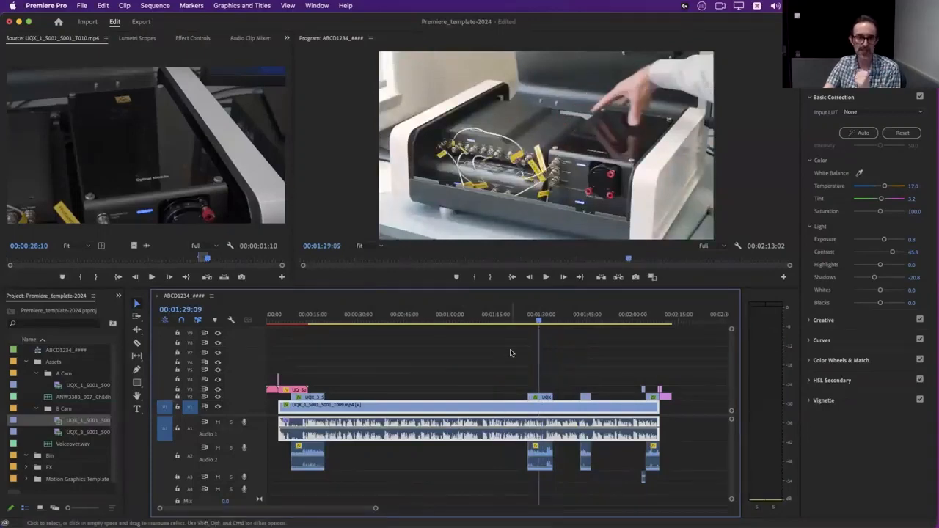
left_click_drag(123, 396, 164, 398)
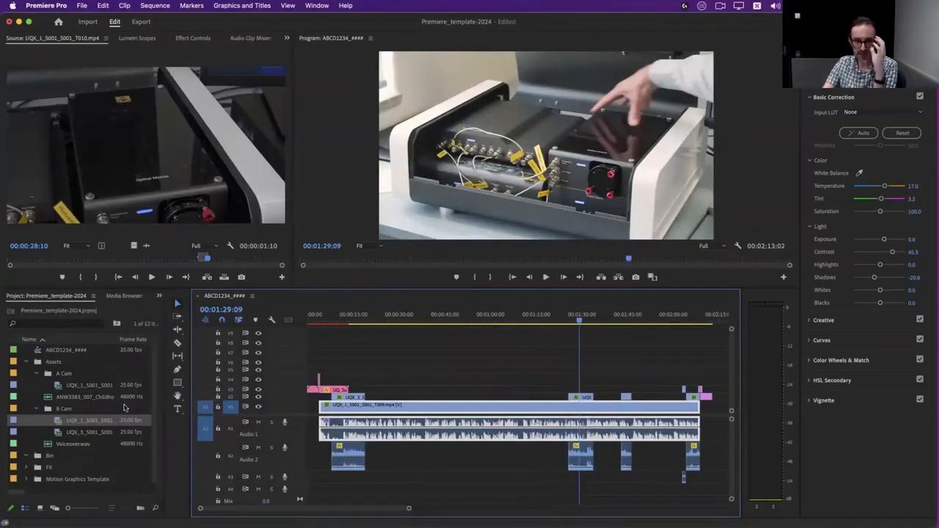
left_click(401, 315)
left_click(435, 315)
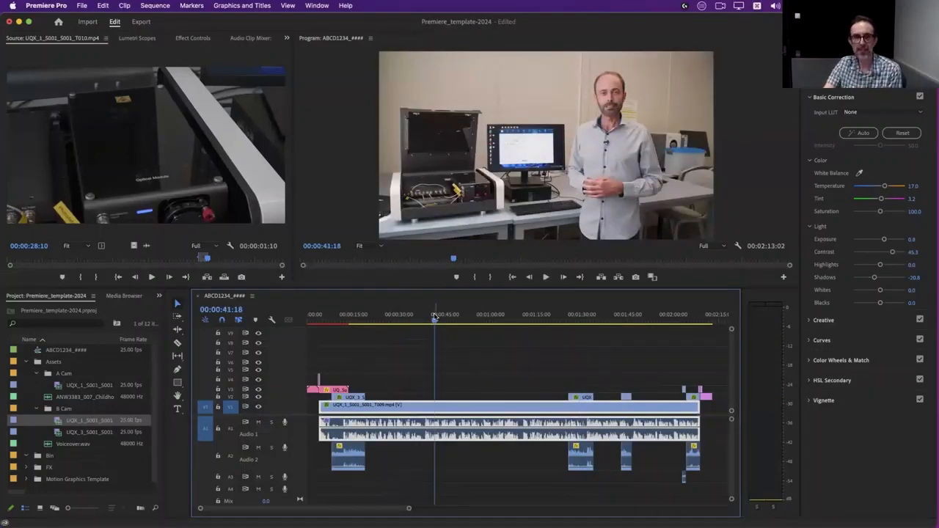
left_click_drag(439, 321, 581, 321)
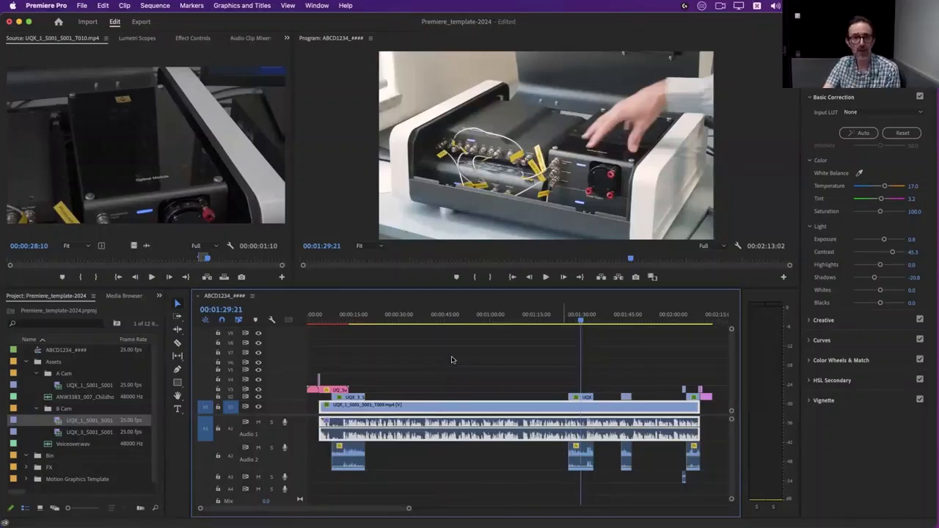
Open Voiceover.wav as the source and mark a 39-second section ending at 00:00:52:05.
left_click(91, 445)
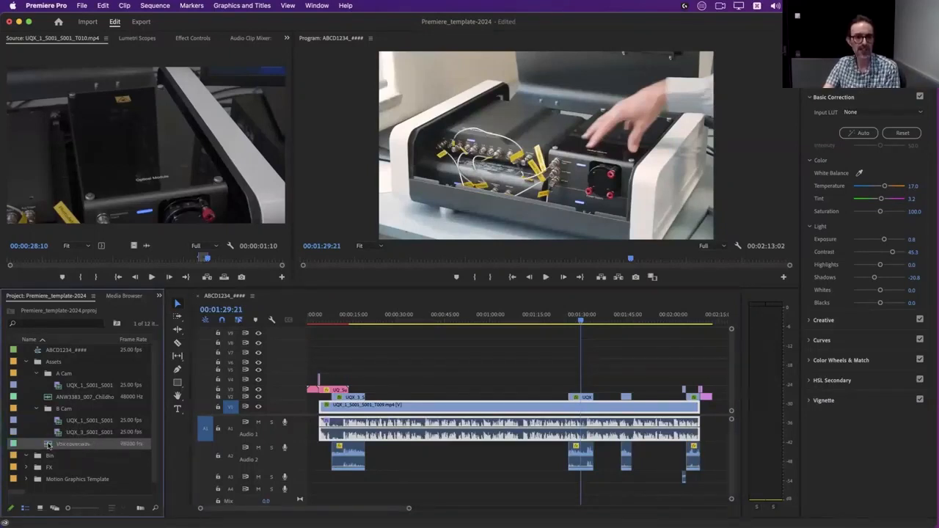
double_click(49, 444)
left_click_drag(39, 259, 110, 261)
key("i")
key("o")
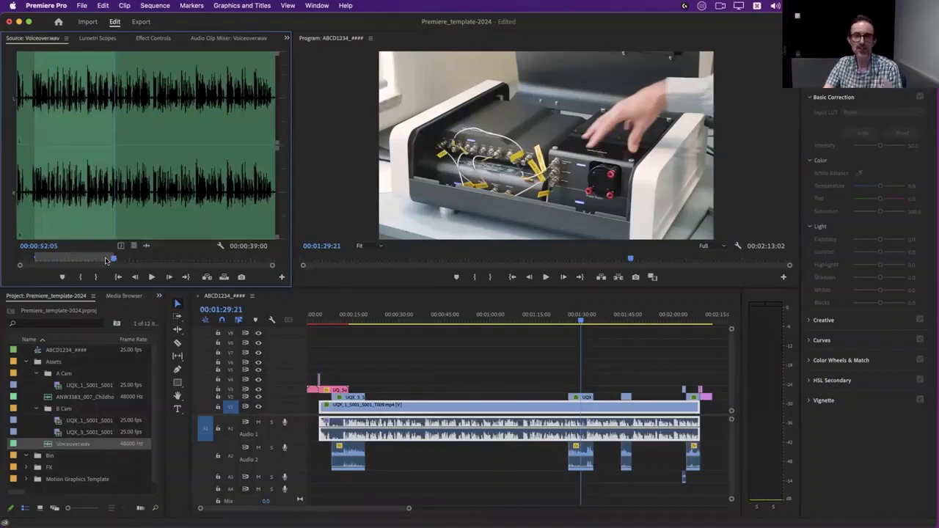
left_click_drag(112, 257, 156, 251)
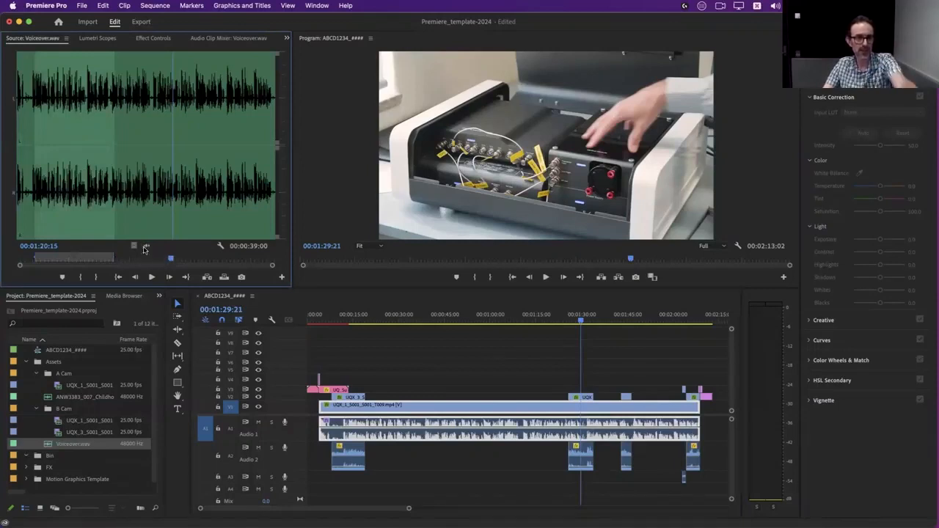
Place the marked voiceover section on audio track A3 at the interview clip's start, and shorten it by trimming its end.
left_click_drag(146, 245, 318, 477)
left_click(387, 320)
left_click_drag(394, 323, 393, 323)
left_click(409, 482)
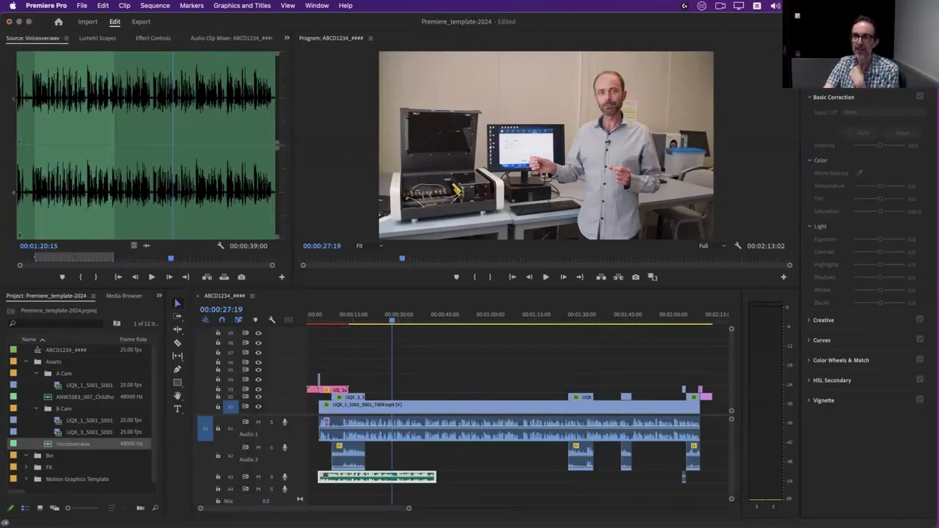
left_click_drag(434, 314, 387, 323)
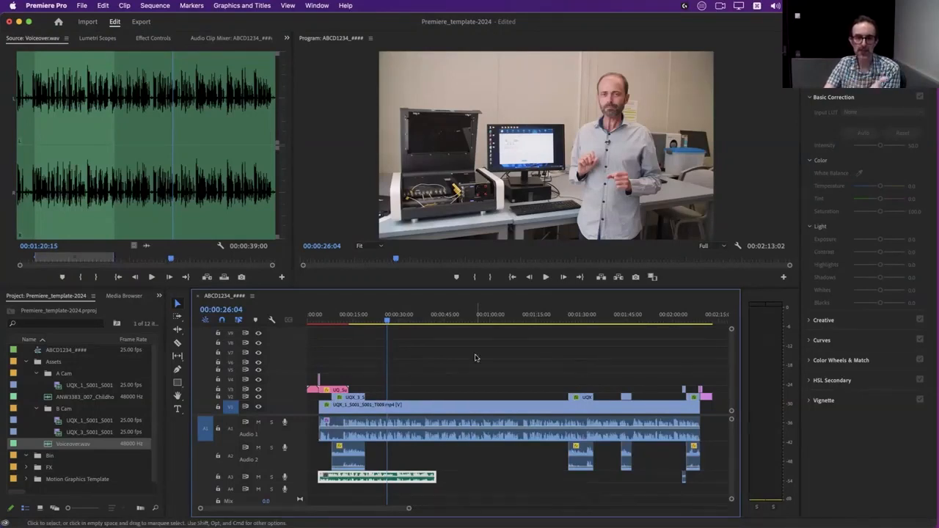
left_click_drag(433, 477, 417, 476)
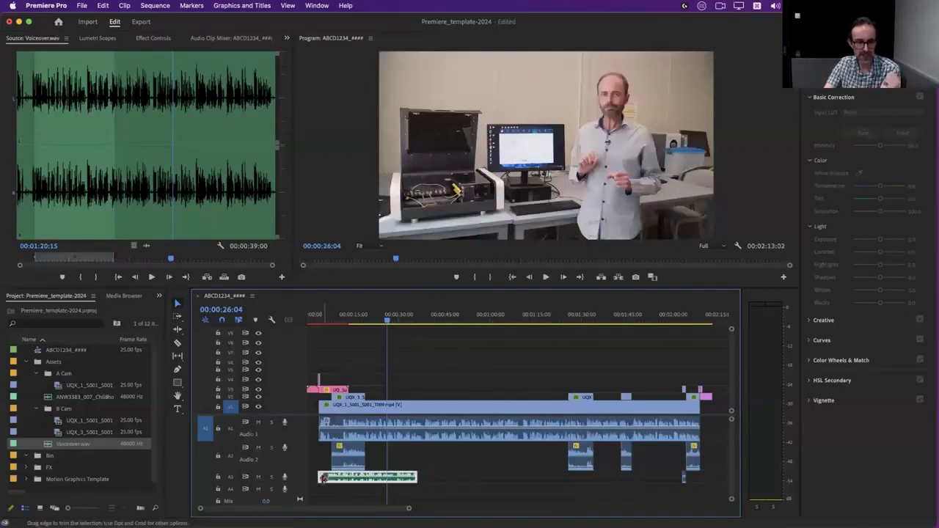
Remove the voiceover clip from audio track A3 below the interview.
left_click_drag(322, 477, 442, 478)
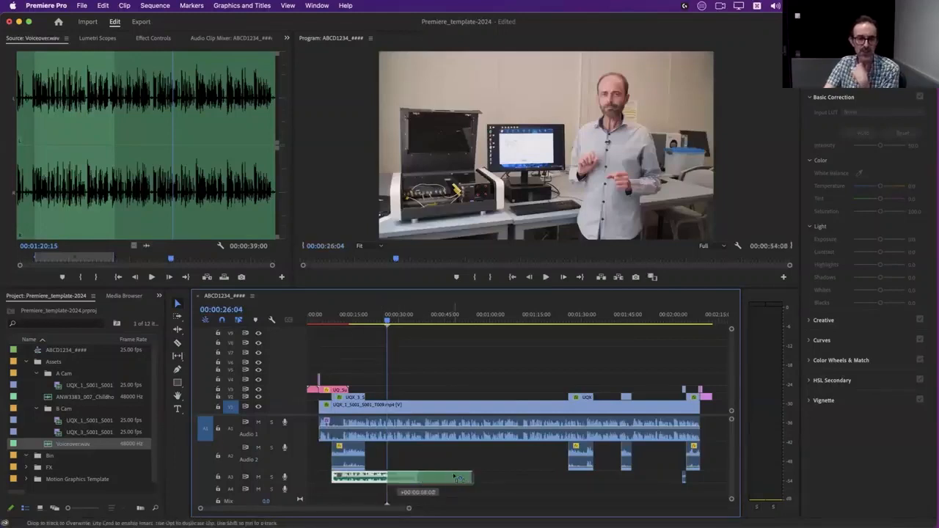
left_click(444, 408)
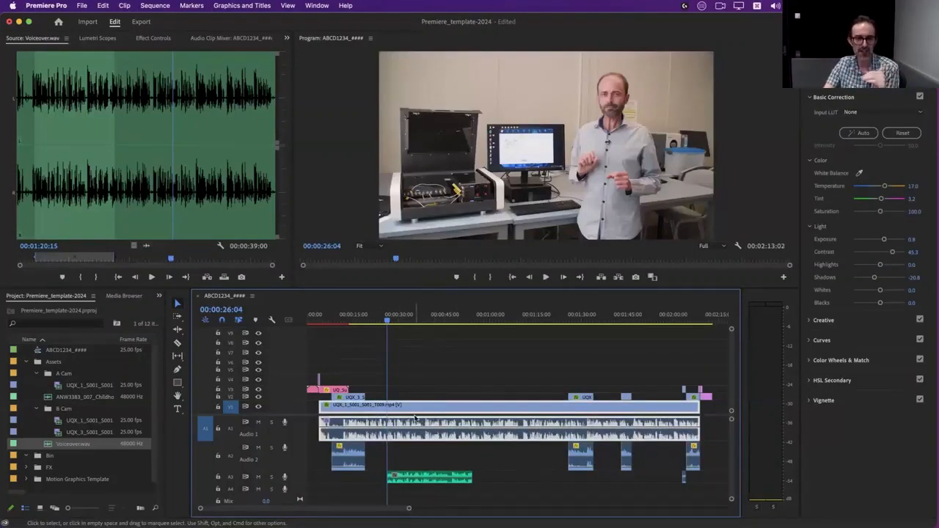
left_click(430, 481)
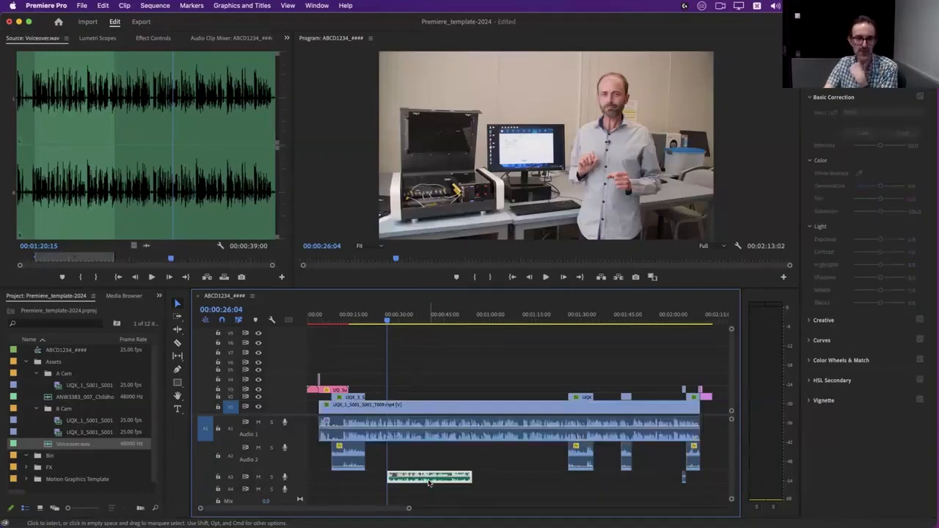
key("Delete")
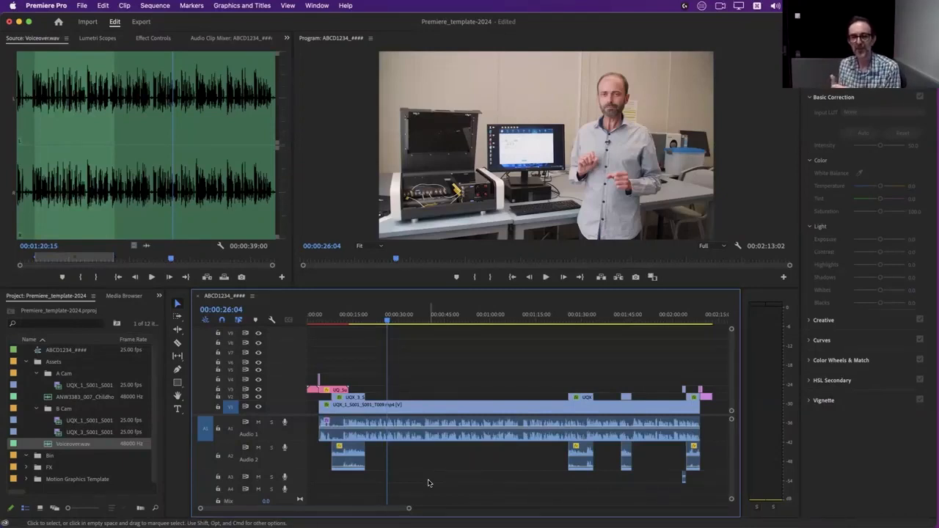
Rename the sequence ABCD1234_#### as Cubic Computer in the project.
left_click(53, 352)
left_click(52, 351)
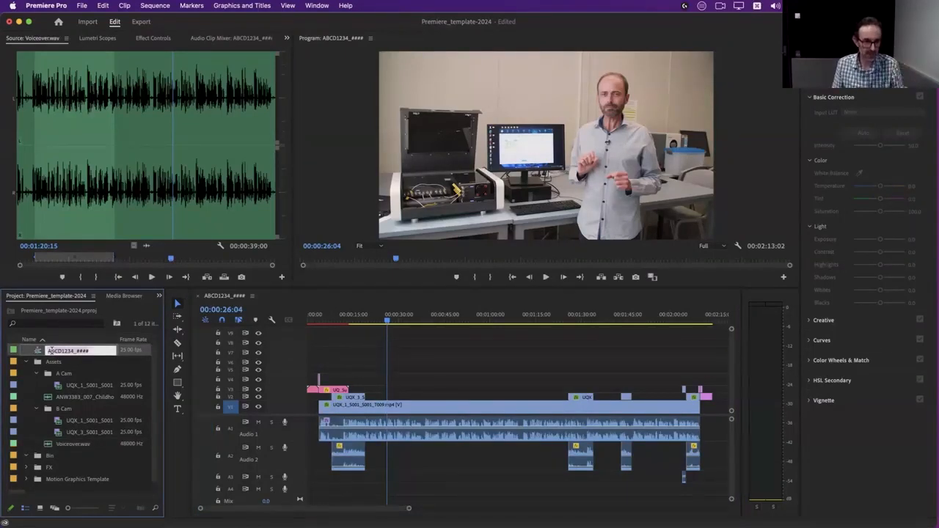
type("Cut1d")
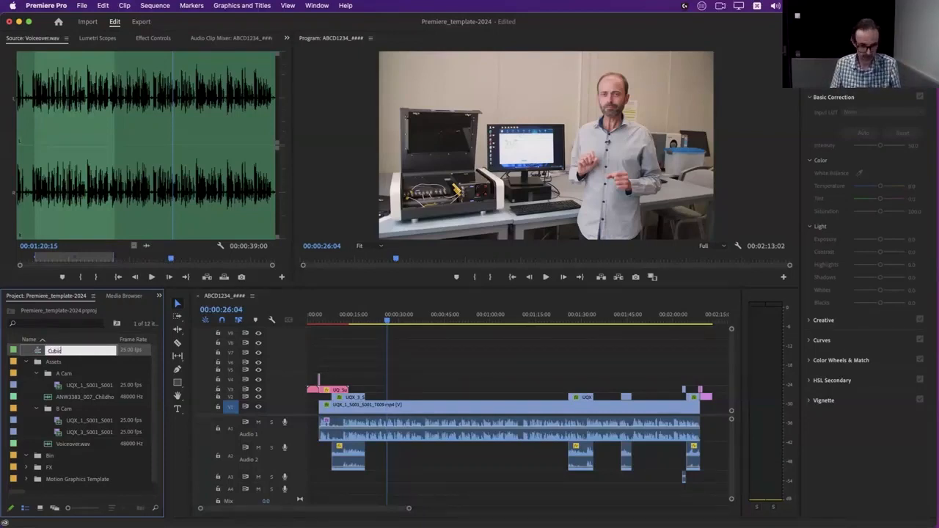
type(" Computer")
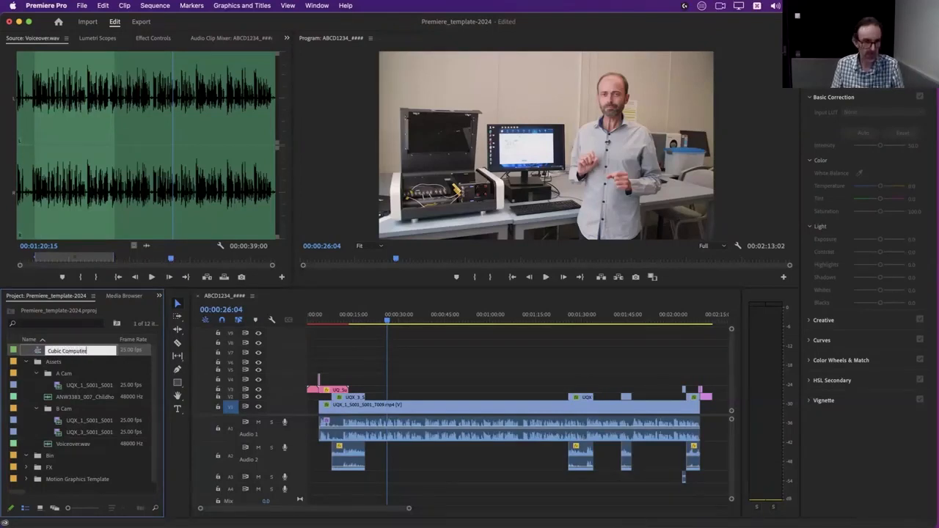
key("Tab")
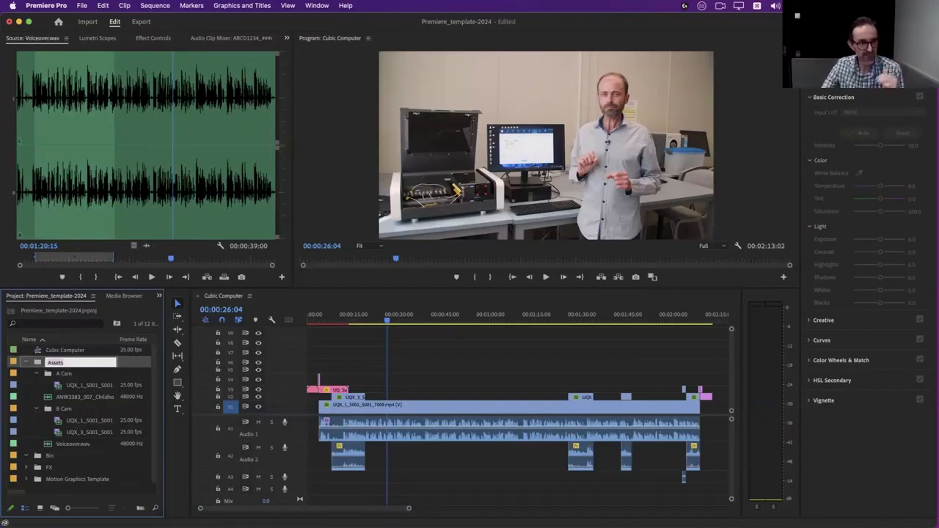
left_click(60, 348)
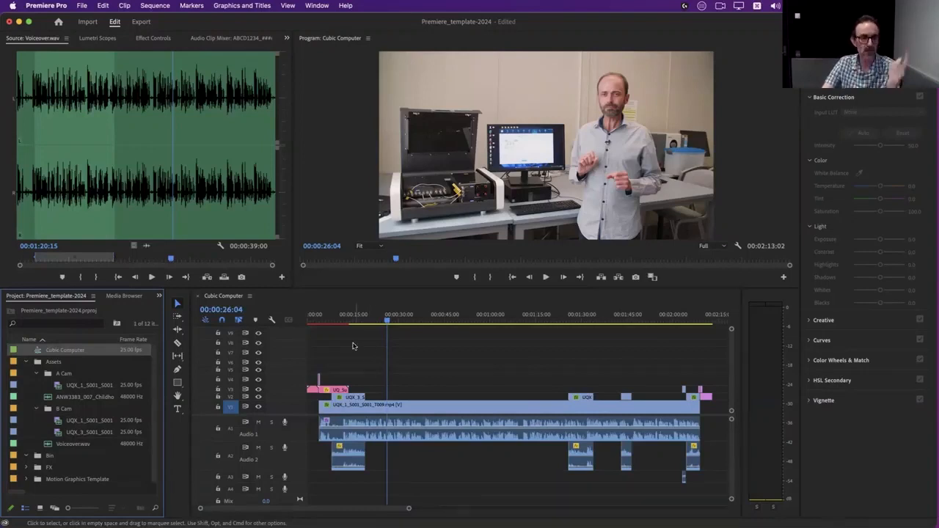
left_click(340, 299)
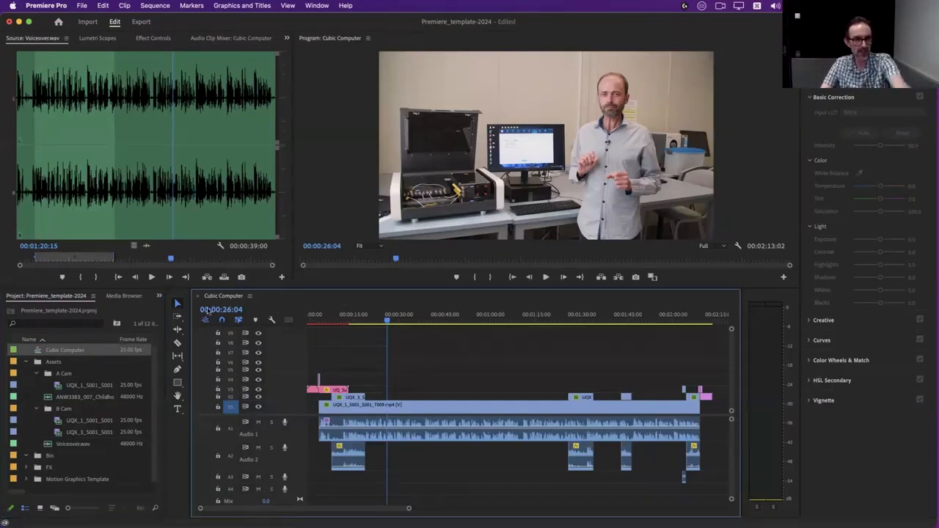
key("ctrl+Up")
left_click(153, 332)
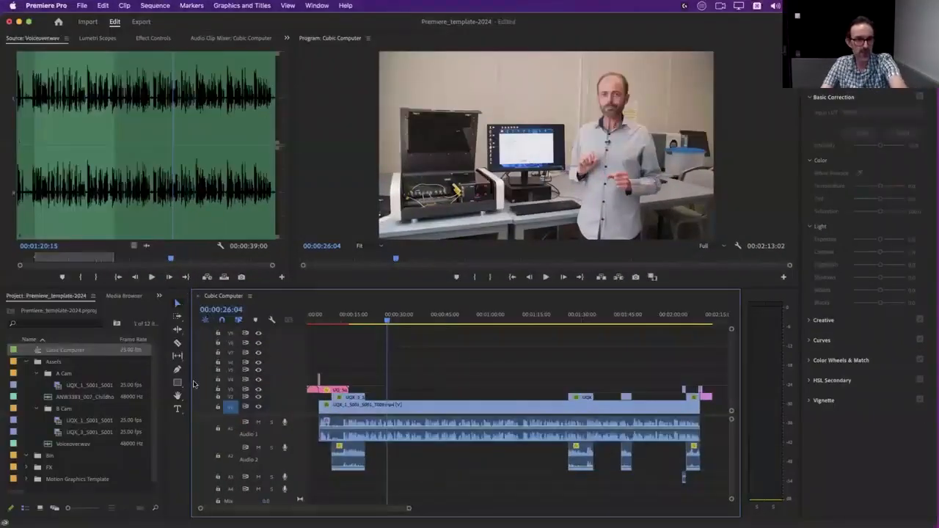
left_click(285, 252)
left_click(330, 207)
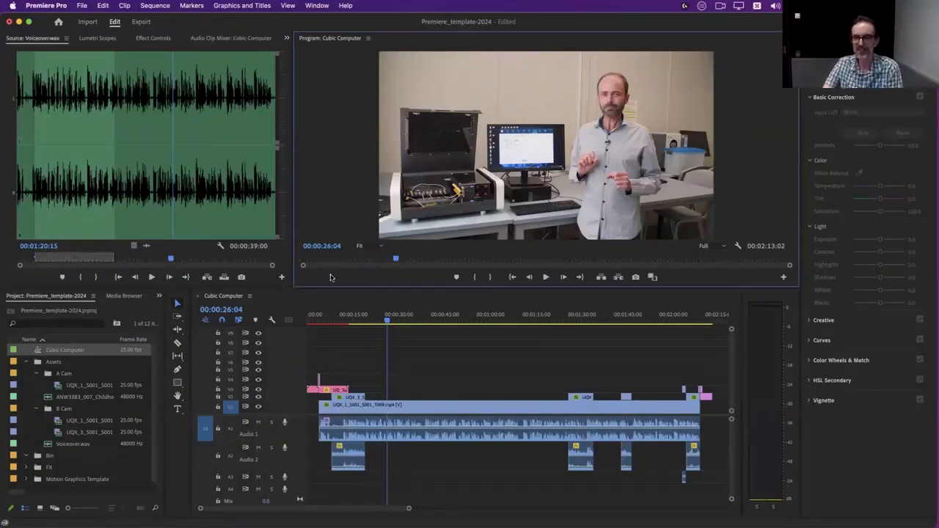
Make the Cubic Computer timeline active and bring up its media export settings.
left_click(332, 300)
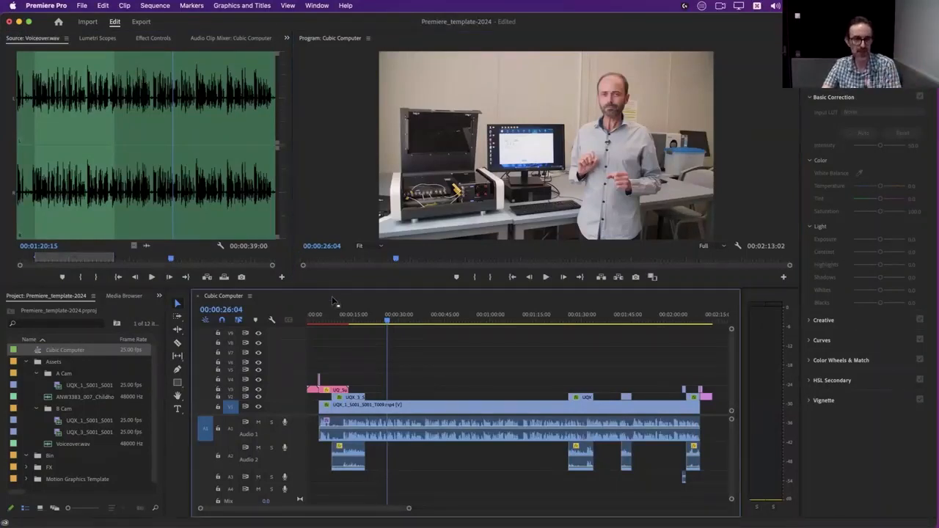
left_click(83, 6)
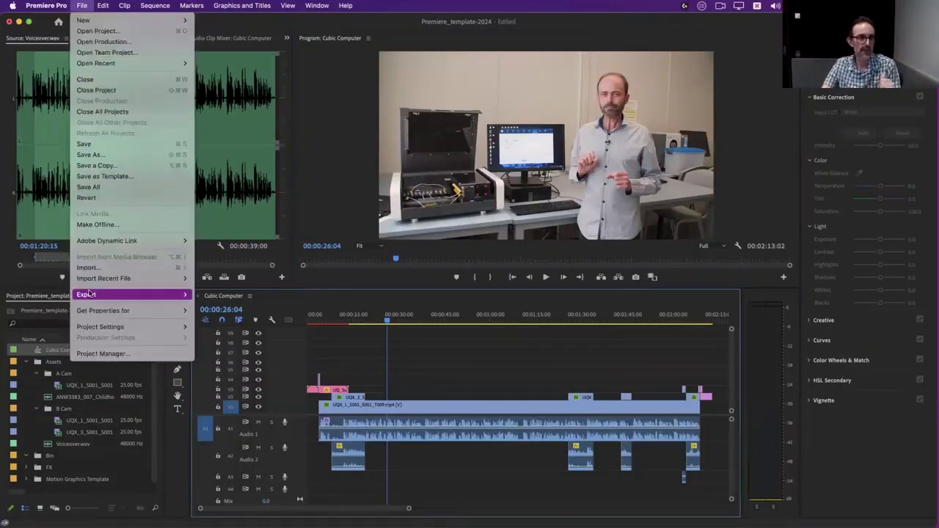
mouse_move(86, 294)
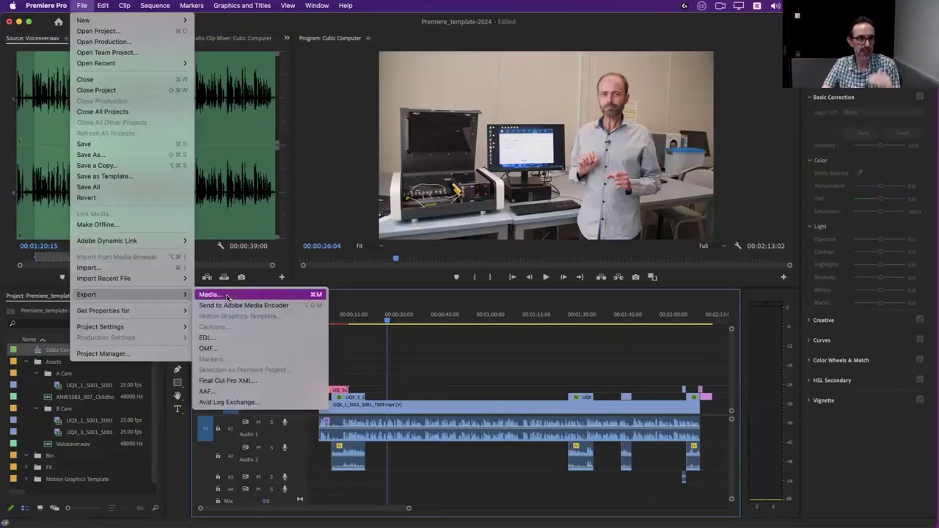
left_click(227, 295)
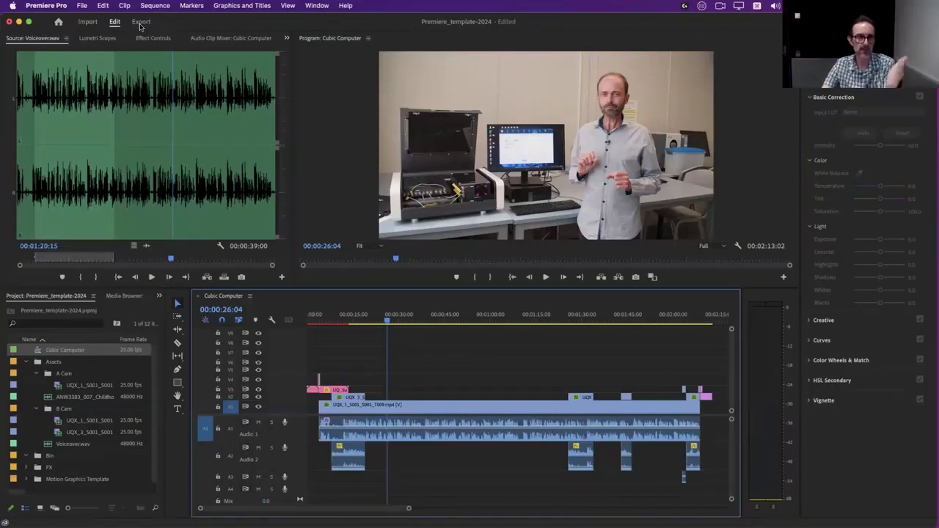
left_click(141, 22)
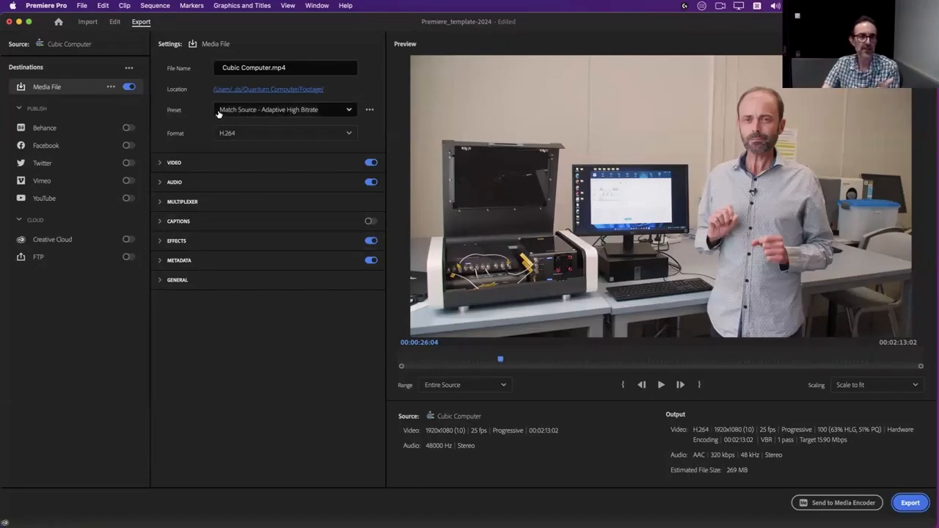
Choose the High Quality 1080p HD preset for the media file export.
left_click(257, 111)
scroll(345, 319, "down", 1)
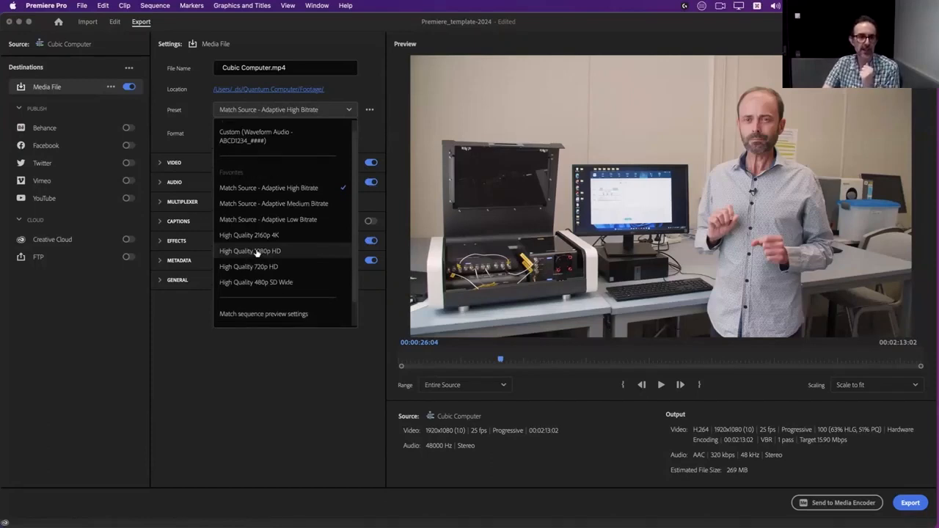
left_click(256, 254)
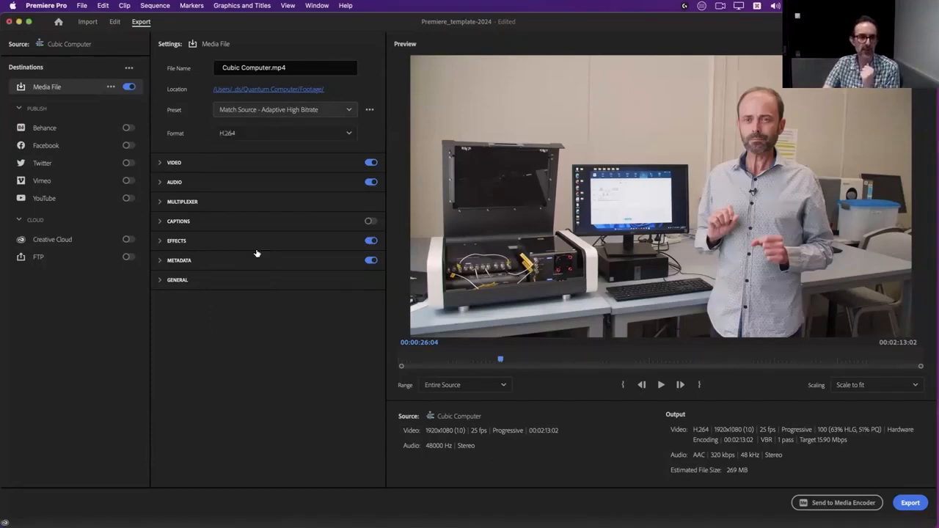
left_click(276, 110)
scroll(279, 284, "down", 3)
scroll(279, 284, "up", 3)
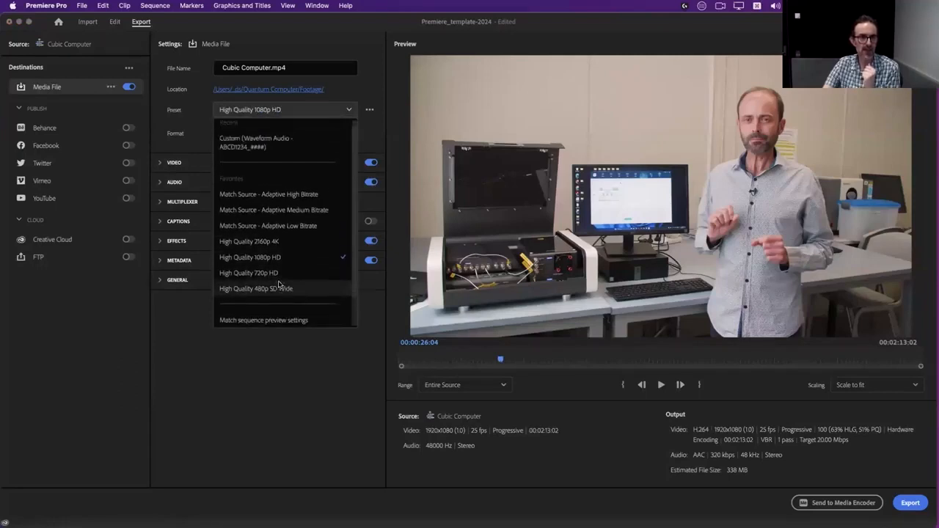
left_click(287, 404)
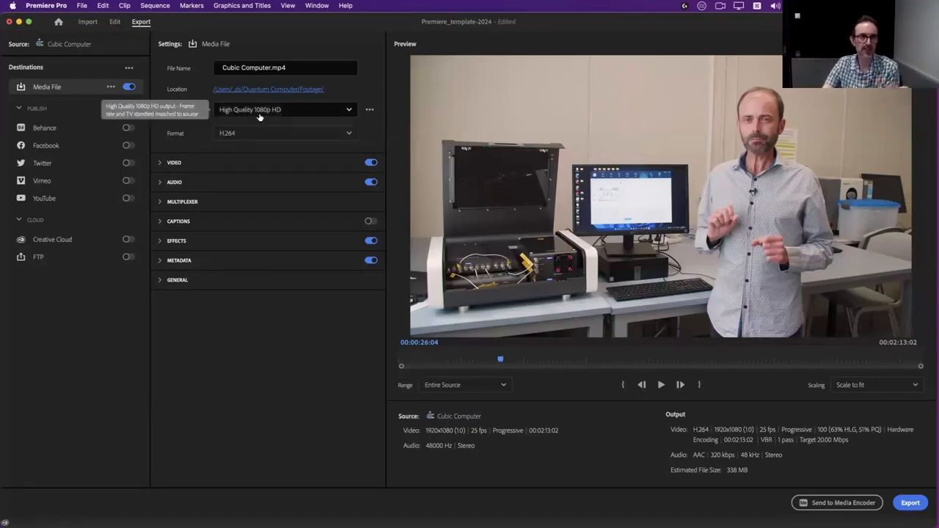
Expand the full video export settings and set the target bitrate to 5 Mbps.
left_click(159, 164)
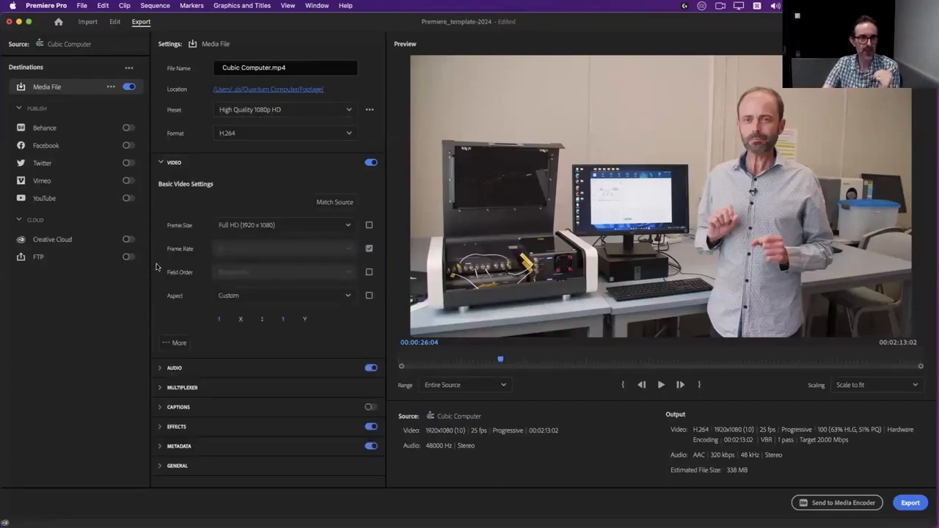
left_click(179, 344)
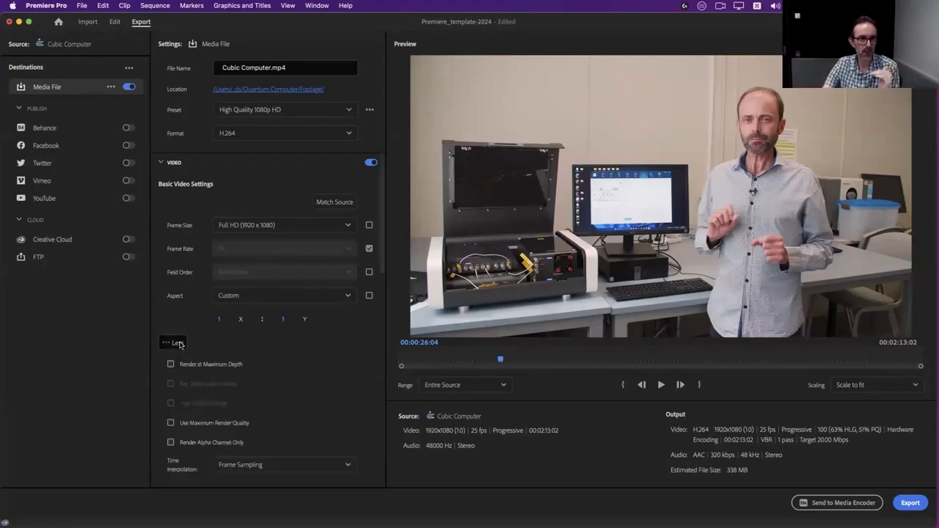
scroll(215, 335, "down", 10)
scroll(215, 335, "down", 8)
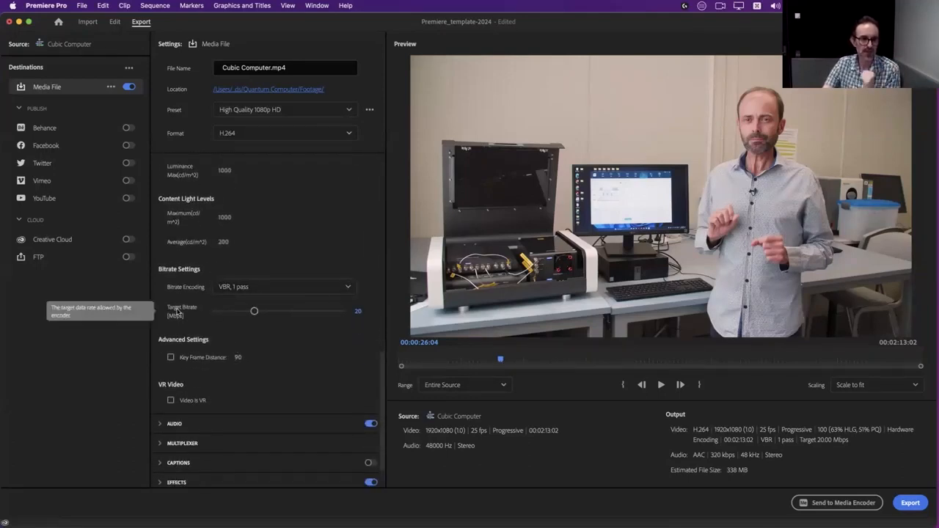
left_click(356, 311)
type("5")
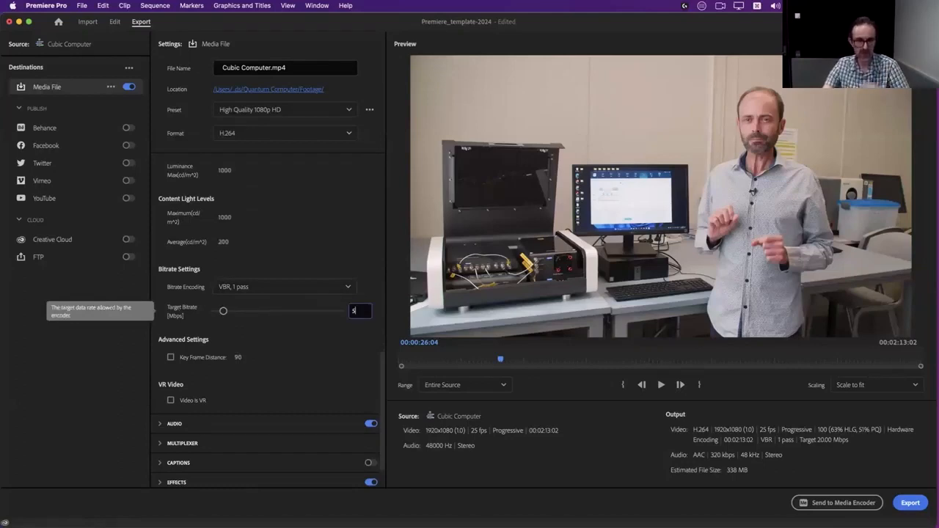
key("Return")
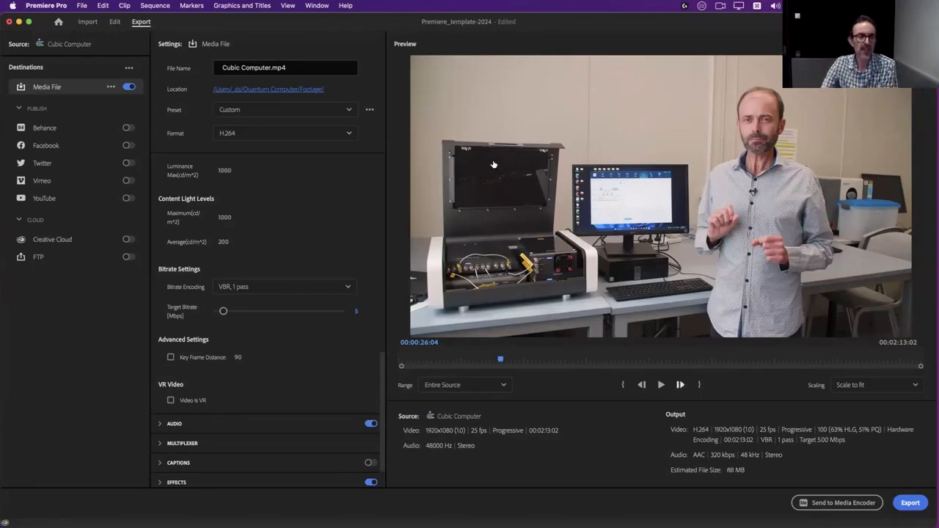
Set the export location to the OUTPUT folder inside Quantum Computer, keeping the file name Cubic Computer.
left_click(252, 91)
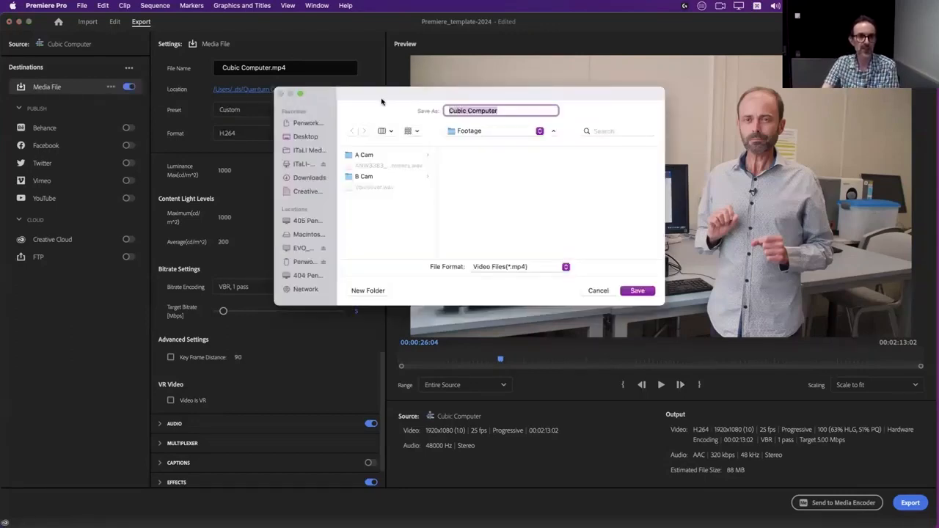
left_click(482, 131)
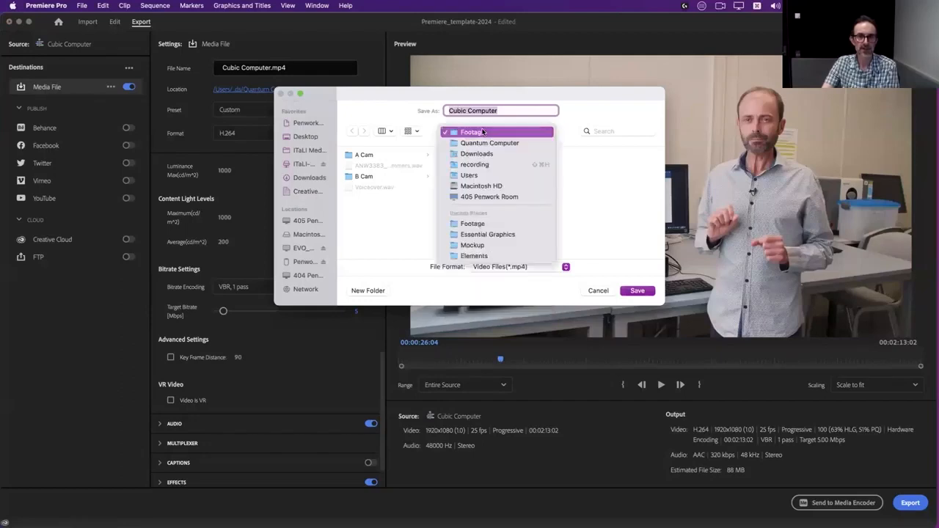
left_click(483, 141)
left_click(484, 176)
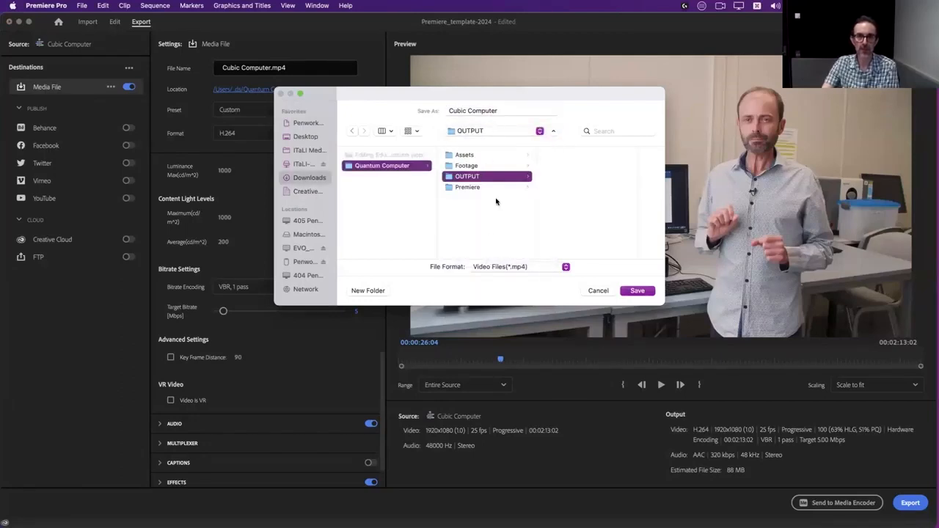
left_click(474, 176)
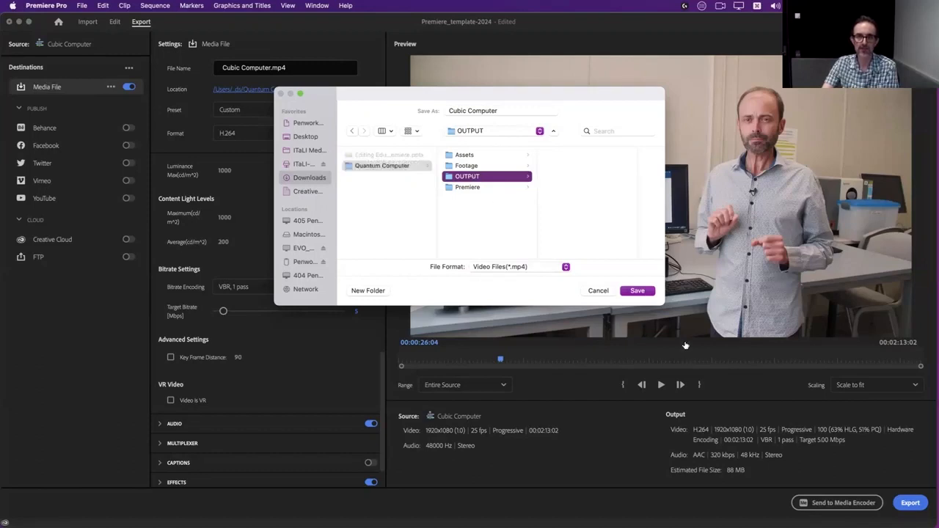
left_click(634, 293)
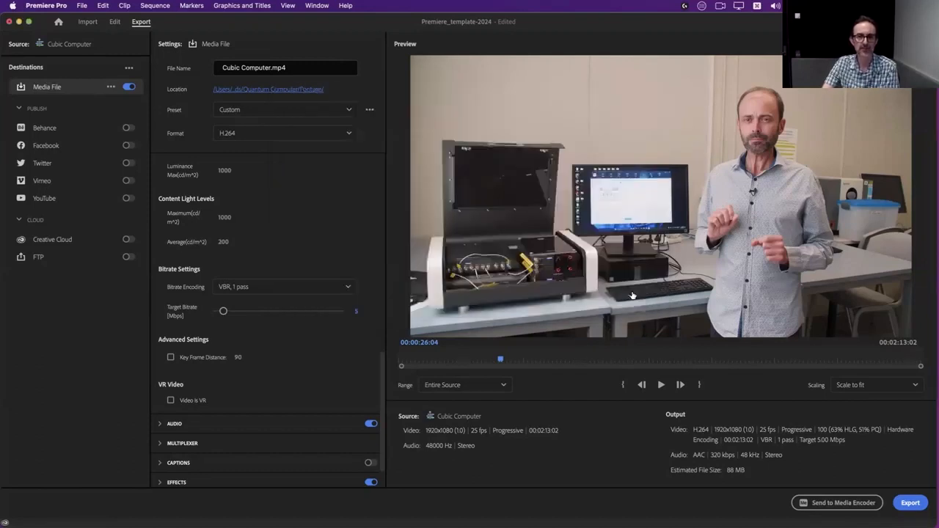
Export the sequence as Cubic Computer.mp4 with the chosen settings and let the encoding finish.
left_click(910, 504)
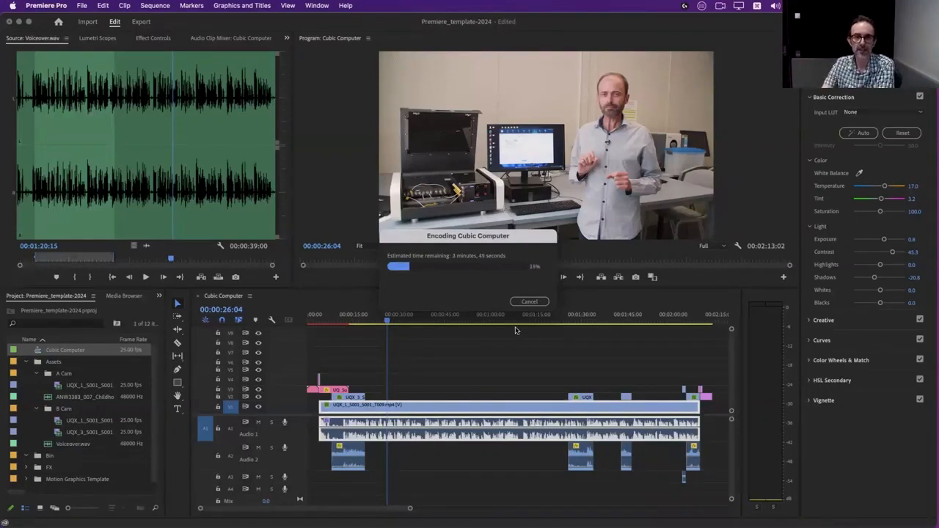
left_click_drag(517, 237, 501, 237)
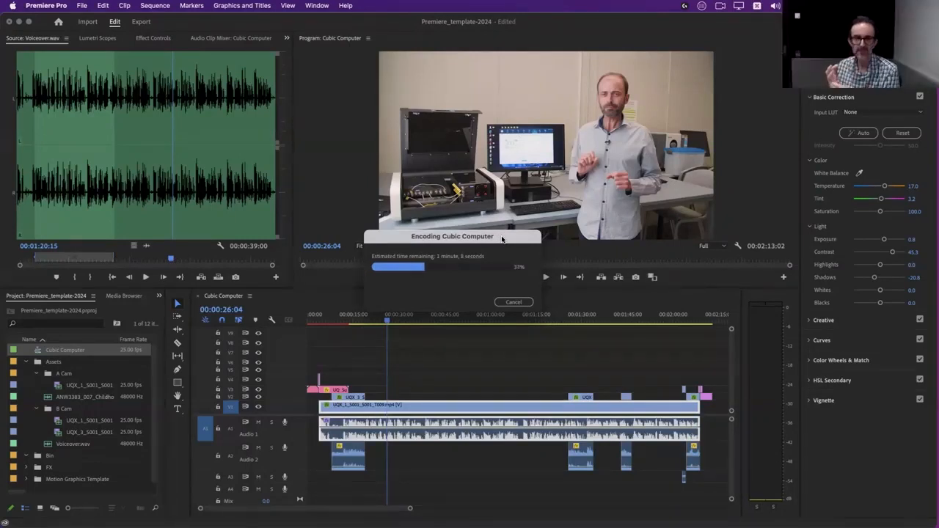
key("XF86AudioRaiseVolume")
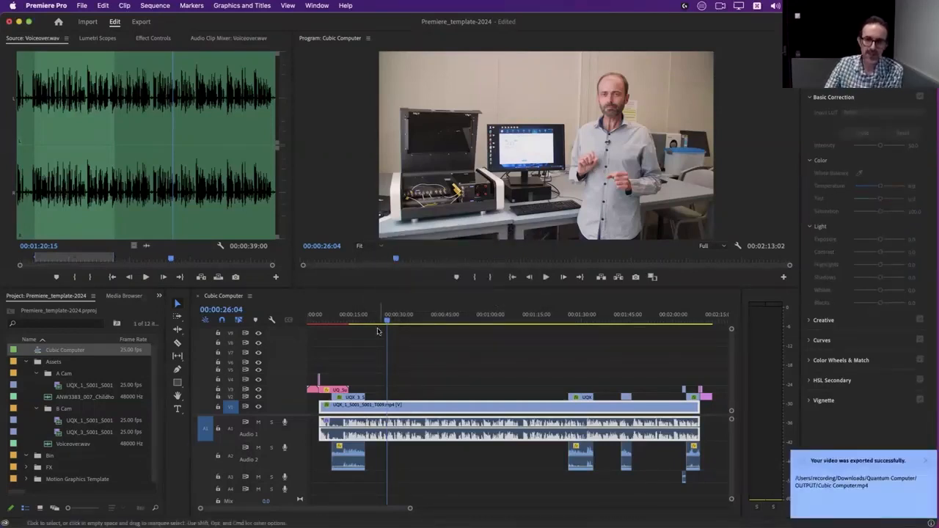
mouse_move(4, 132)
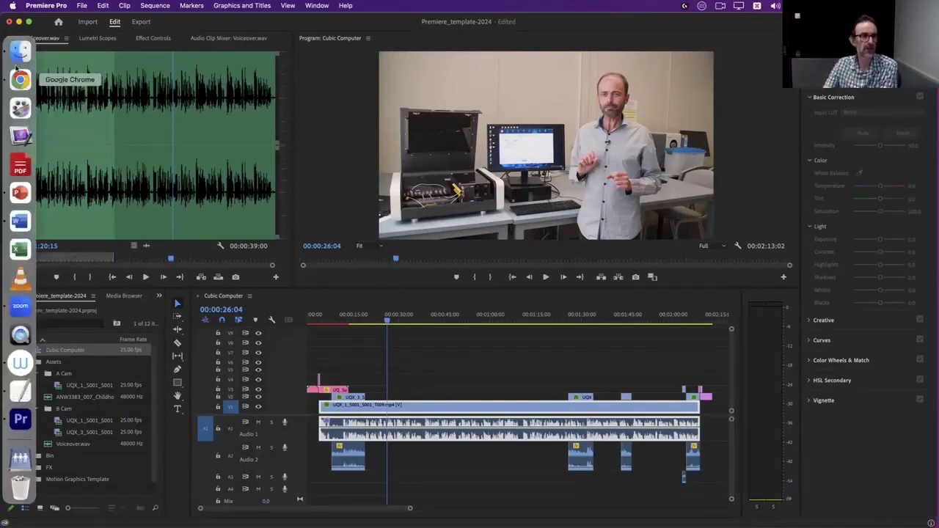
Switch to Finder, open the exported Cubic Computer.mp4 from the OUTPUT folder, skim its opening, and return to the Premiere Pro project.
left_click(21, 51)
left_click(301, 119)
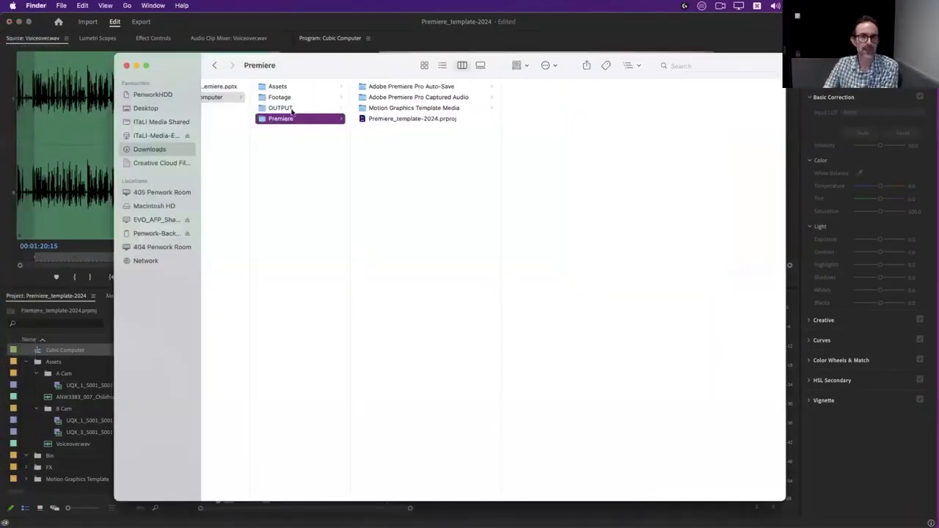
left_click(289, 109)
left_click(389, 87)
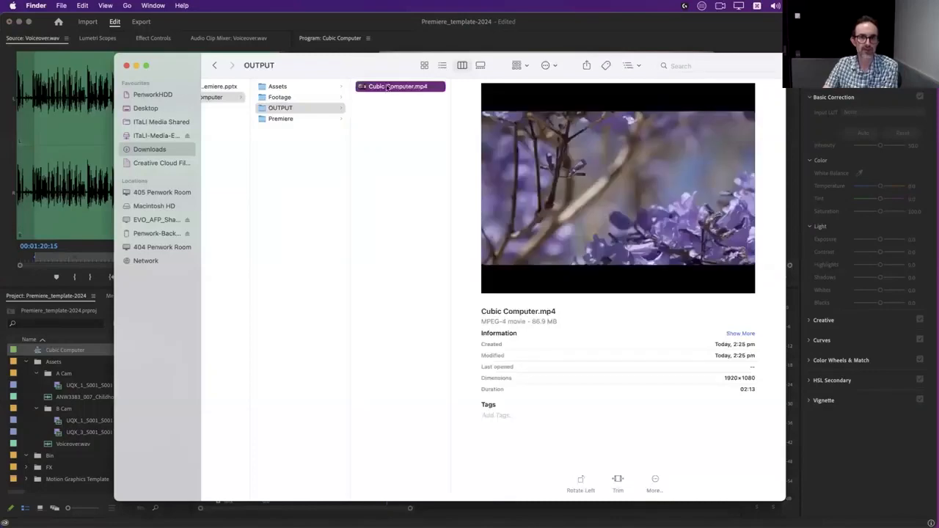
double_click(388, 87)
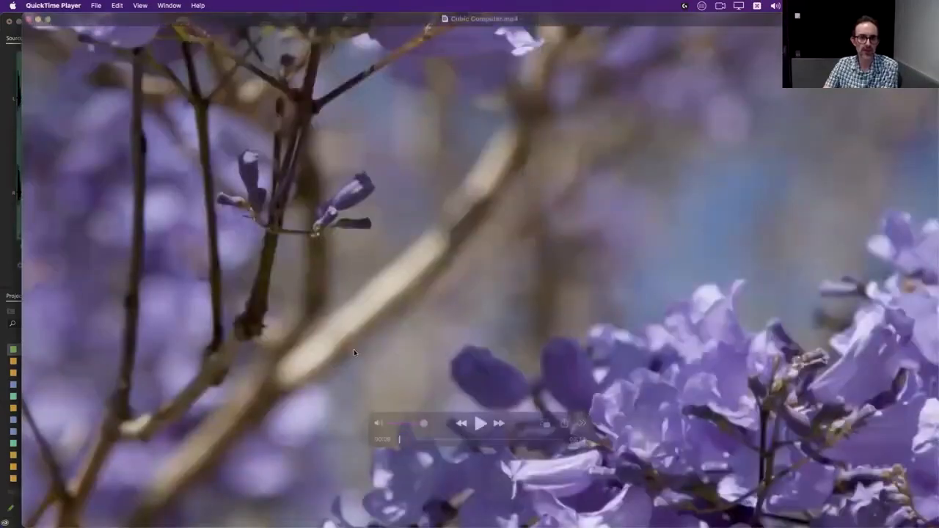
mouse_move(397, 440)
left_mouse_down()
mouse_move(563, 441)
mouse_move(398, 447)
mouse_move(409, 449)
left_mouse_up()
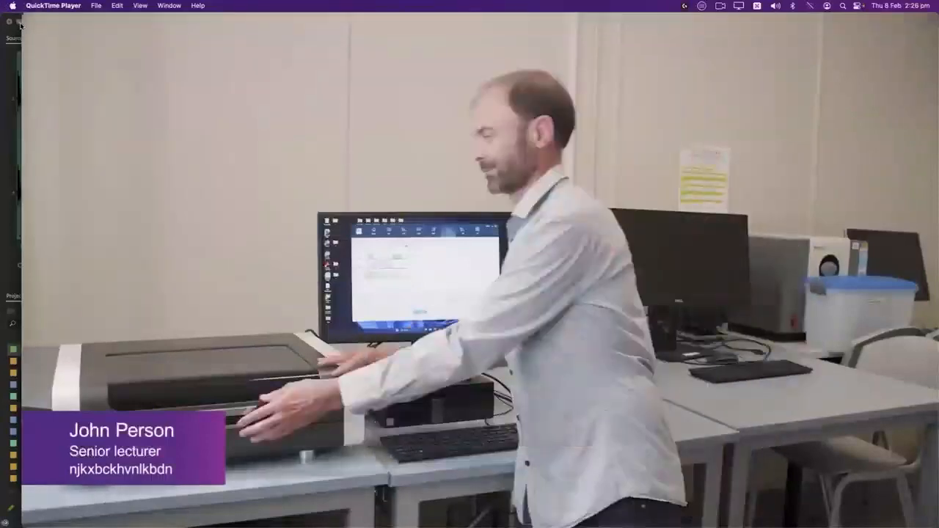
left_click(27, 21)
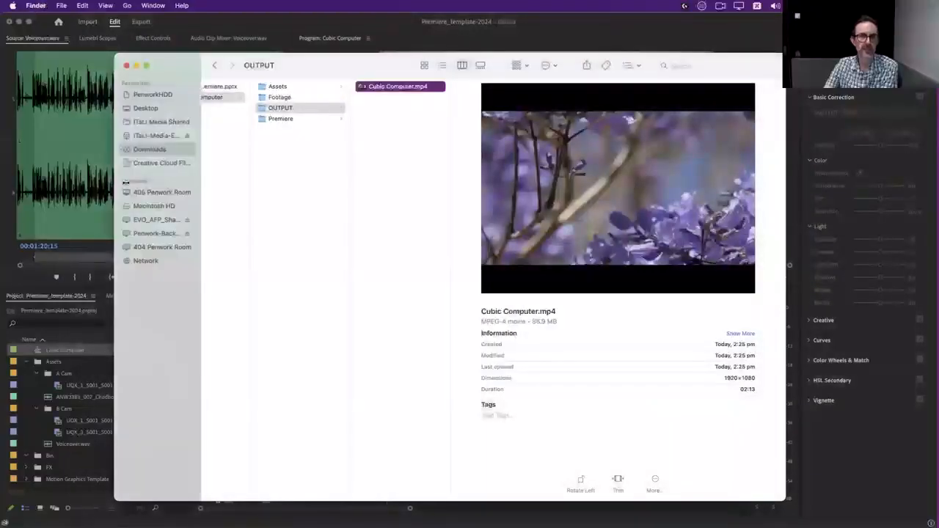
left_click(48, 287)
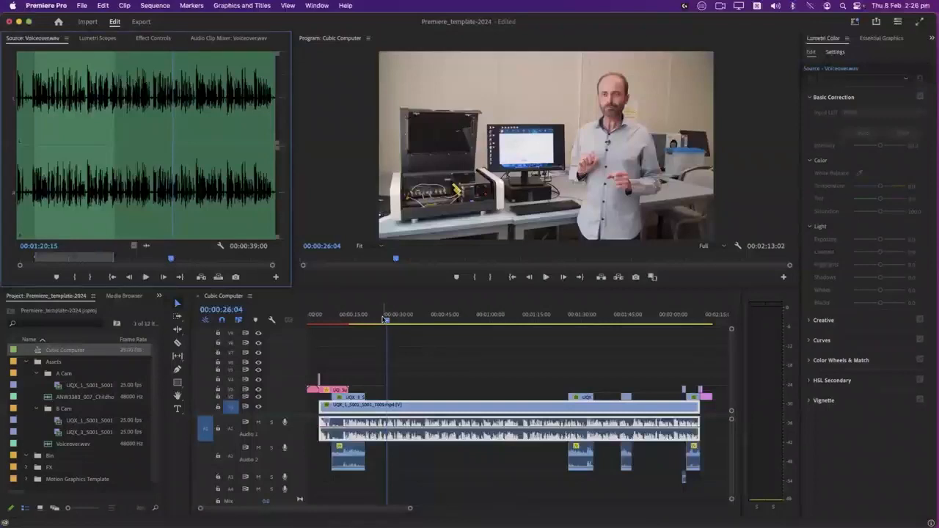
key("XF86AudioRaiseVolume")
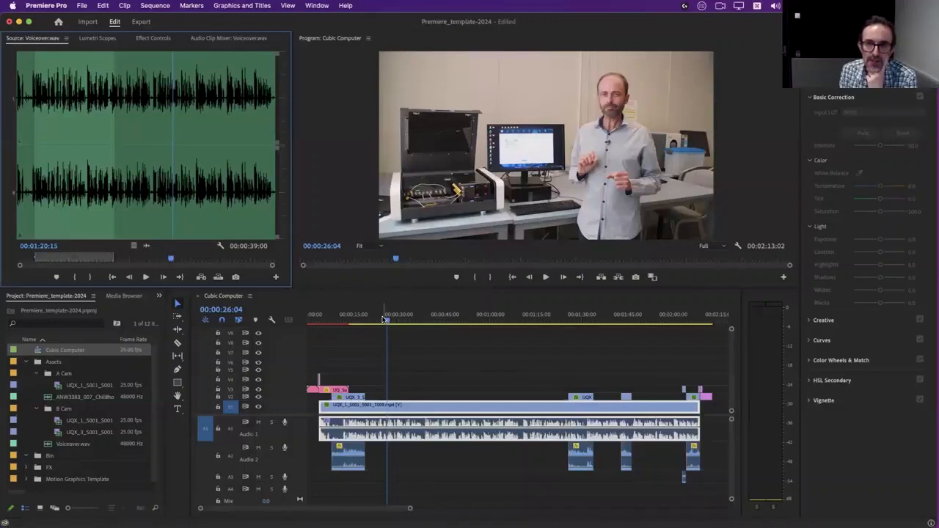
Change the extra line text of the lower third at 00:00:07:22 to "Mathamatics and Pysics".
left_click(330, 322)
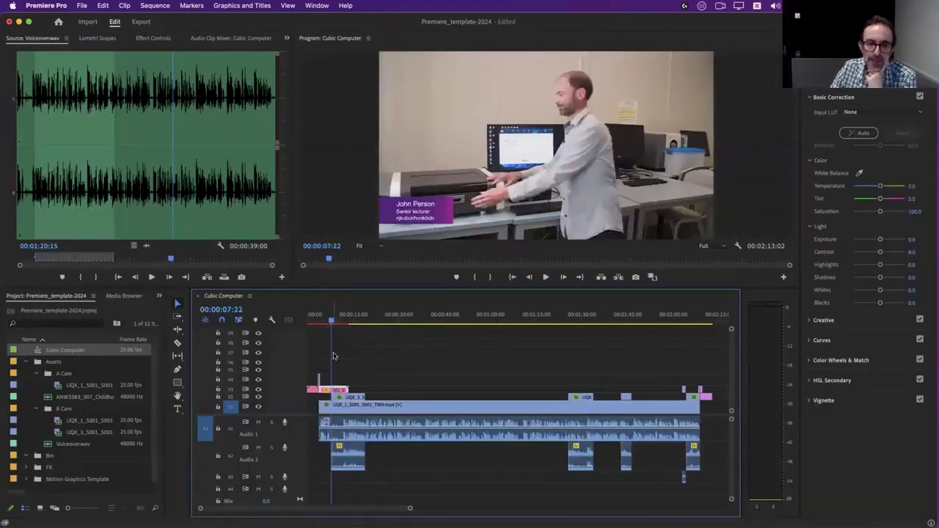
left_click(836, 38)
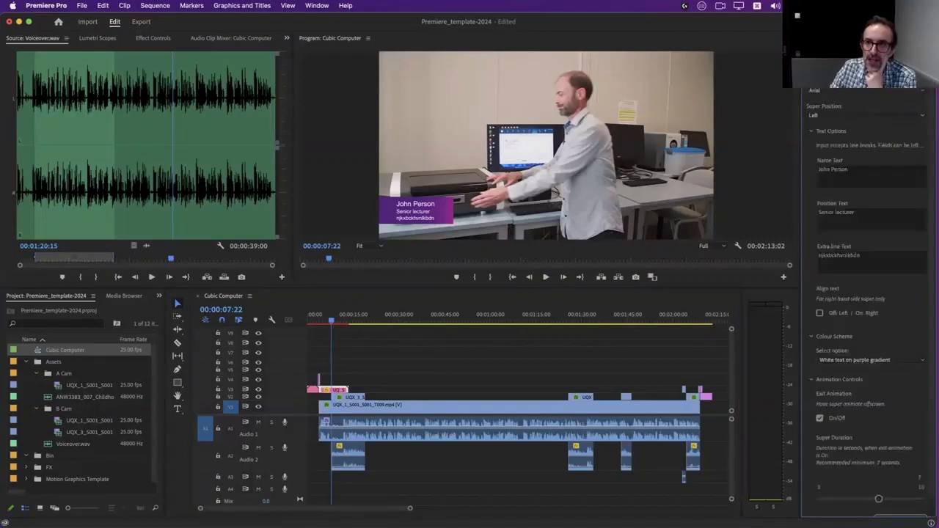
left_click(861, 175)
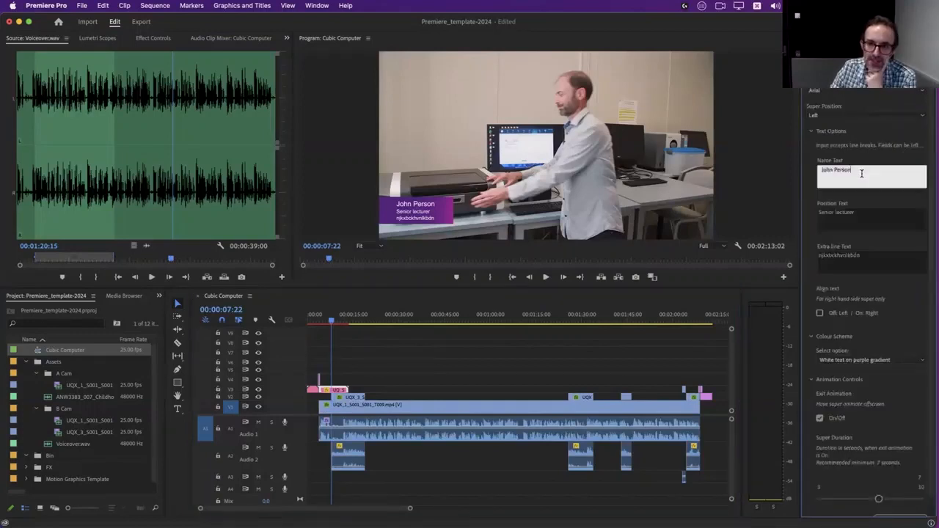
left_click(848, 218)
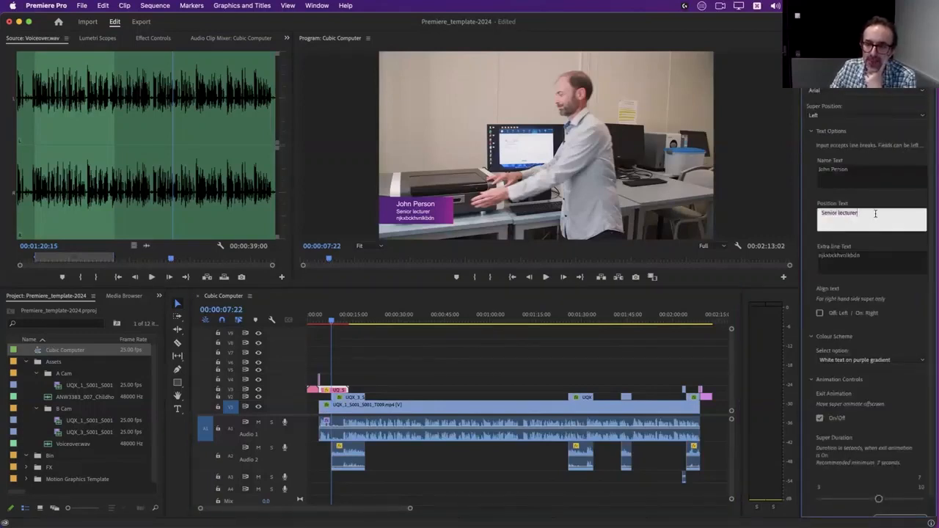
left_click(851, 256)
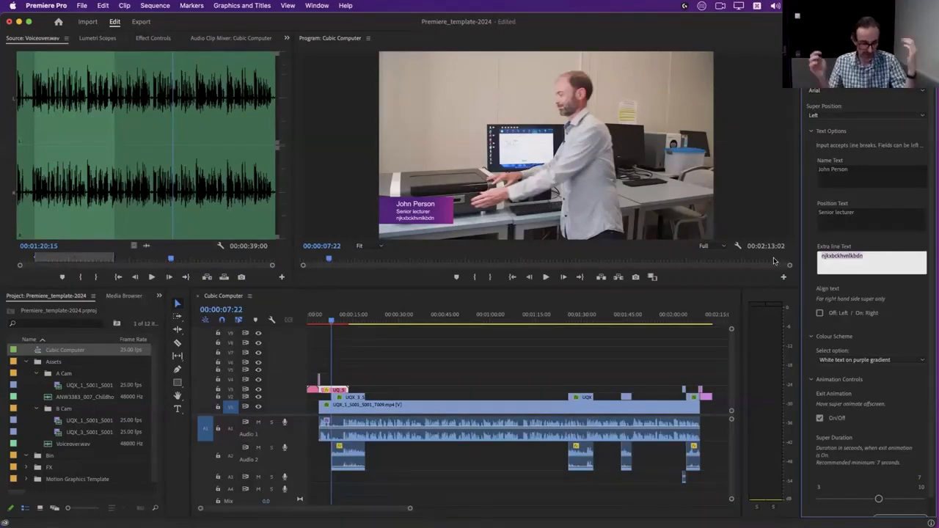
type("Mik")
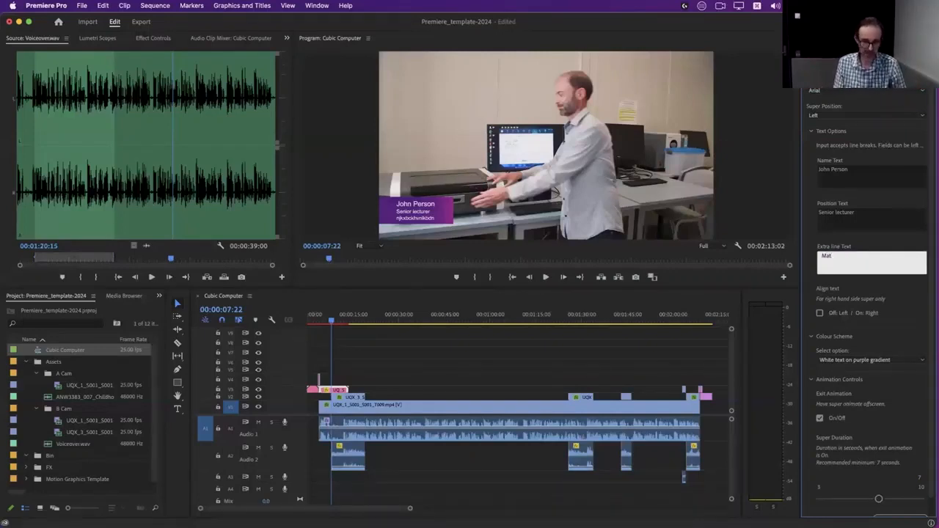
type("amati")
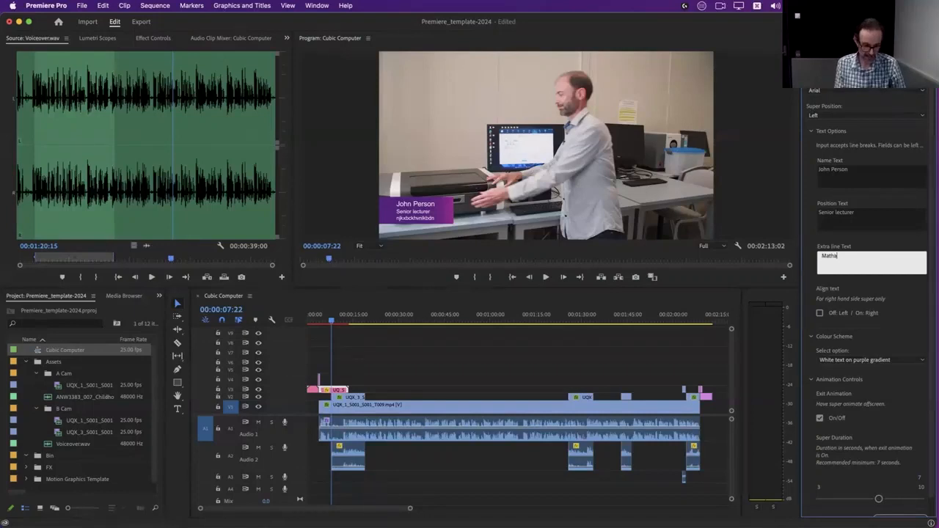
type("cs")
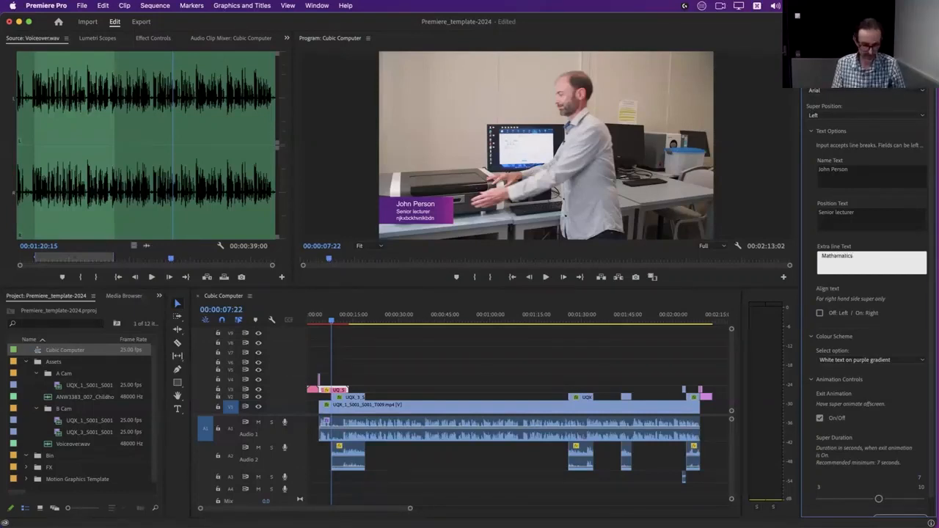
type(" and P")
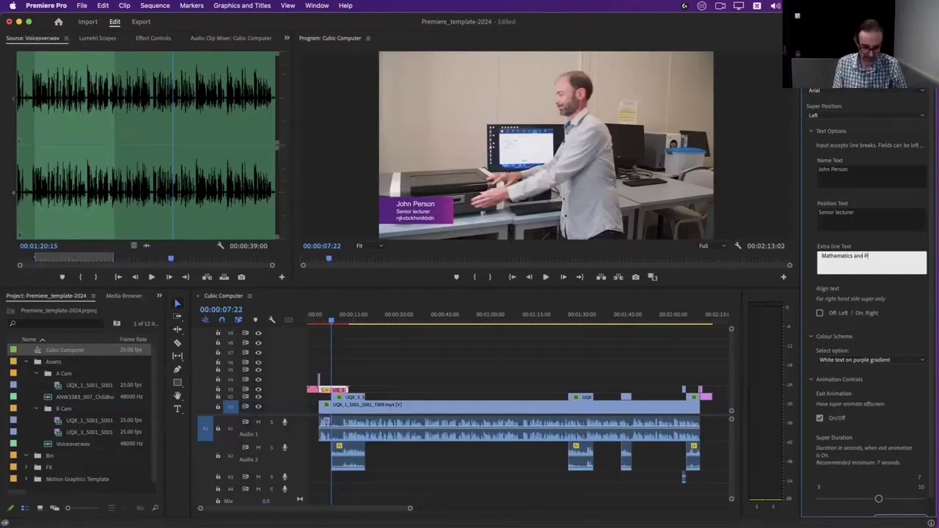
type("ysics")
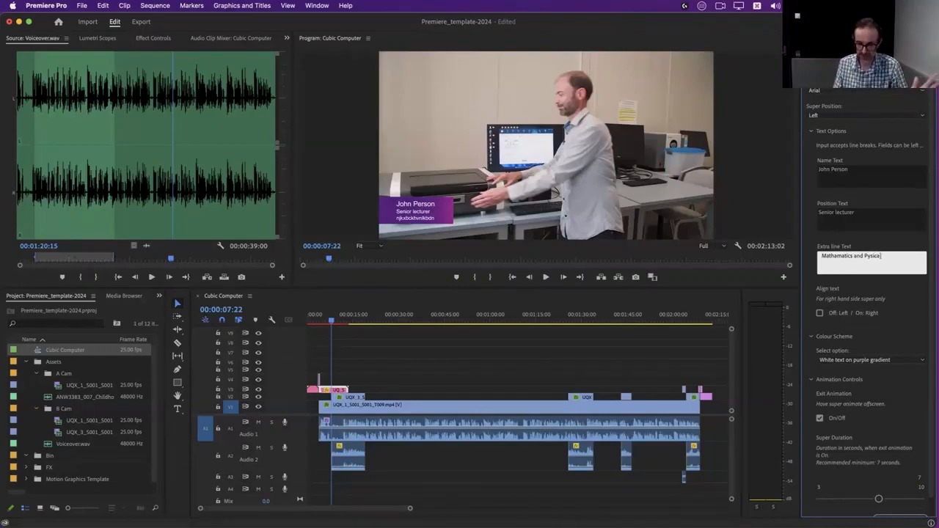
left_click(502, 342)
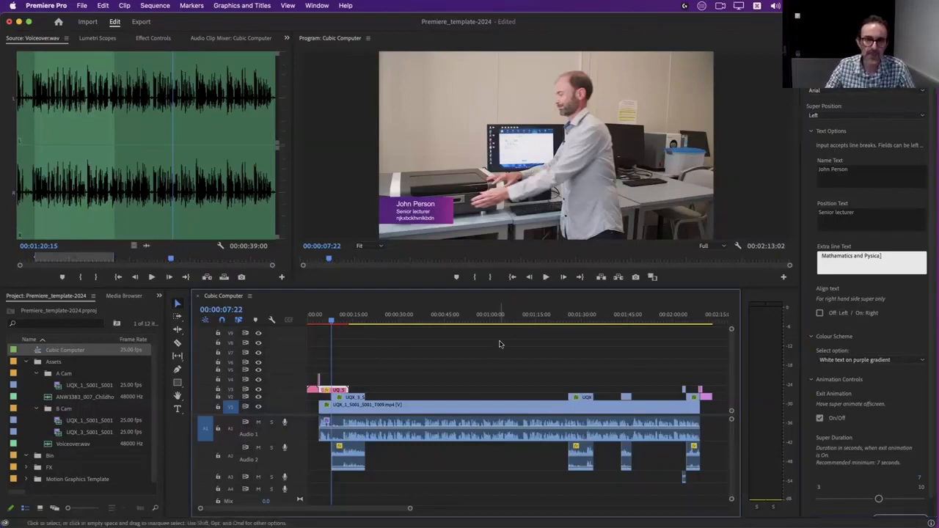
Check the edited lower third around 00:00:08:13 and scrub the sequence onward to 00:01:11:22.
left_click(334, 324)
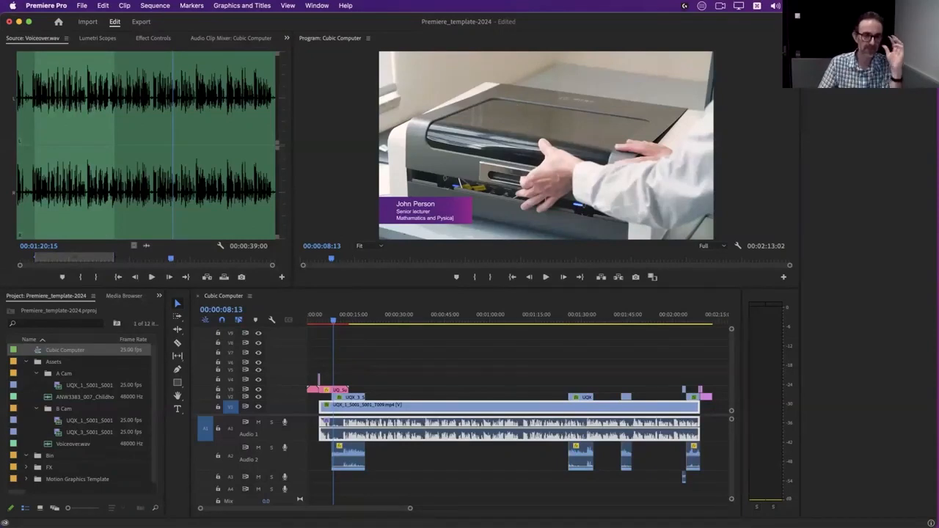
left_click(413, 373)
left_click(339, 324)
left_click_drag(339, 324, 526, 352)
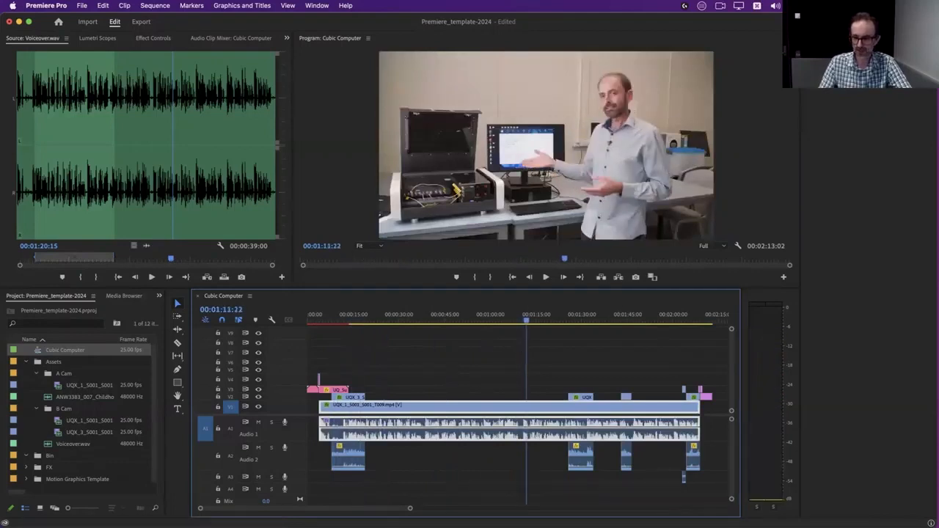